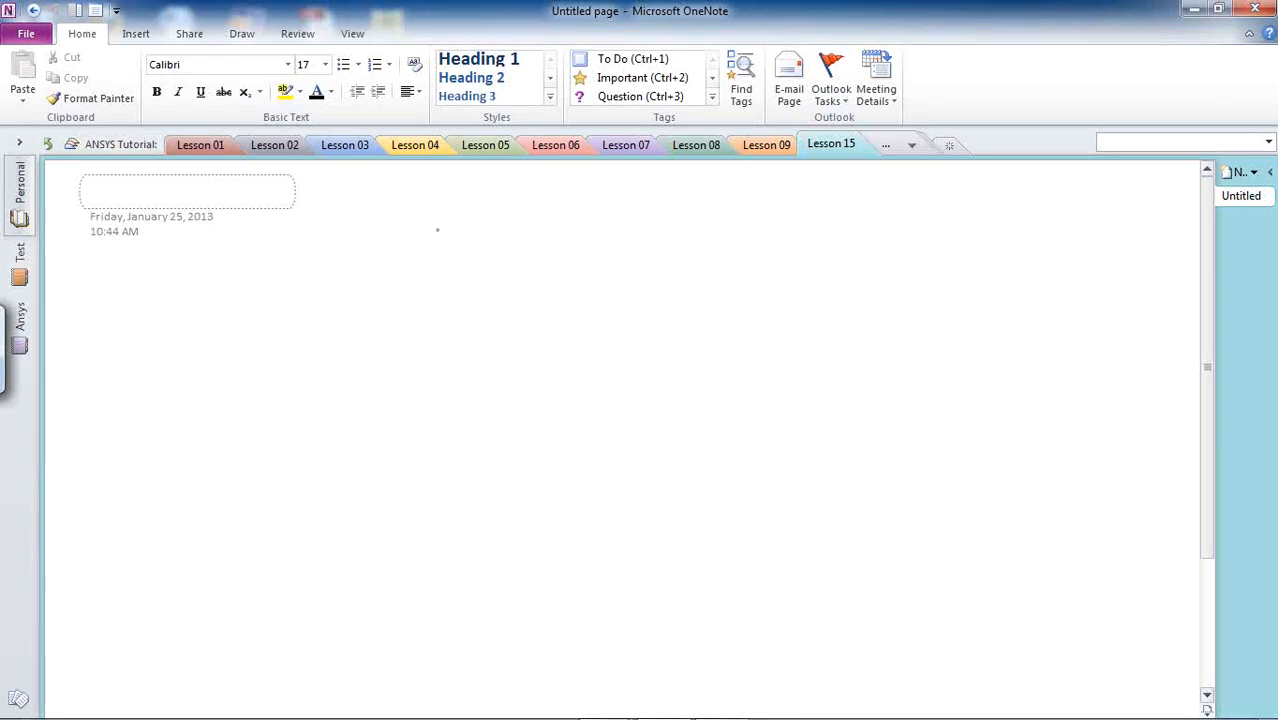
Sketch a slanted four-sided plate freehand in black ink on the blank page as the bracket's first leg.
{"action": "mouse_move", "coordinate": [448, 211]}
{"action": "left_mouse_down"}
{"action": "mouse_move", "coordinate": [330, 307]}
{"action": "mouse_move", "coordinate": [350, 375]}
{"action": "left_mouse_up"}
{"action": "left_click_drag", "start_coordinate": [420, 348], "coordinate": [381, 343]}
{"action": "left_click_drag", "start_coordinate": [482, 206], "coordinate": [300, 318]}
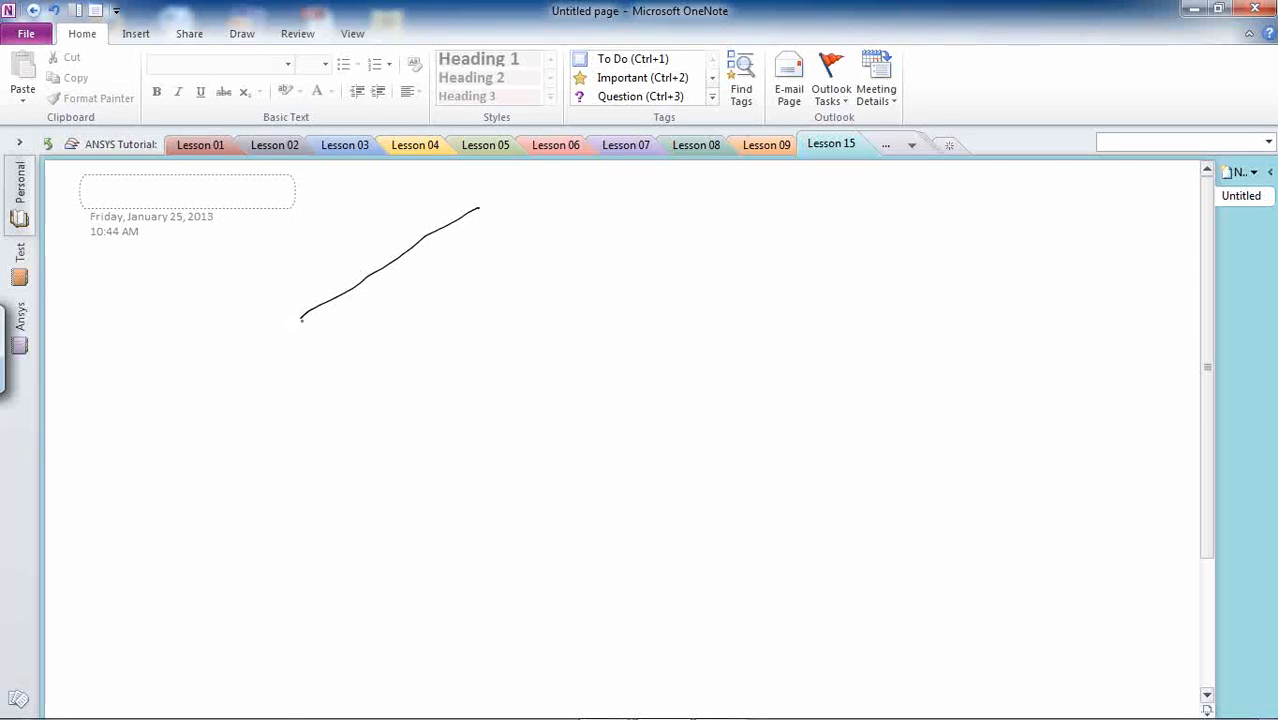
{"action": "left_click_drag", "start_coordinate": [301, 318], "coordinate": [307, 447]}
{"action": "mouse_move", "coordinate": [480, 208]}
{"action": "left_mouse_down"}
{"action": "mouse_move", "coordinate": [486, 336]}
{"action": "mouse_move", "coordinate": [313, 464]}
{"action": "mouse_move", "coordinate": [306, 448]}
{"action": "left_mouse_up"}
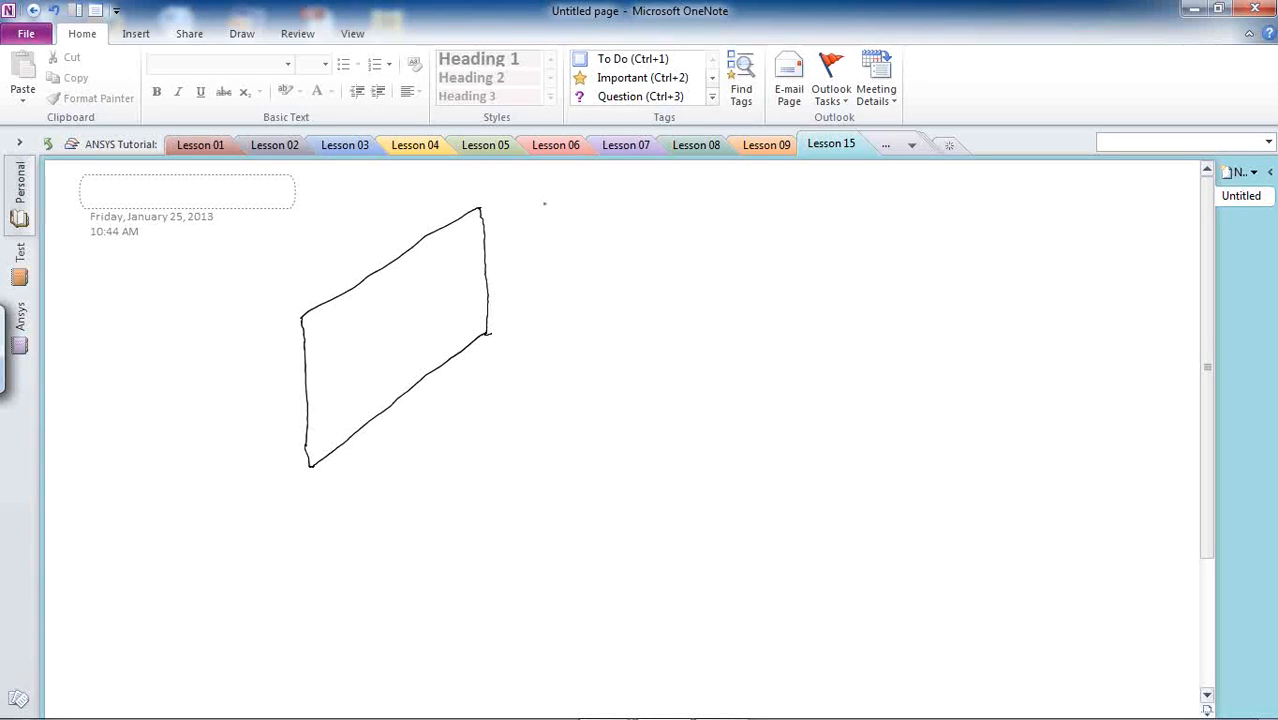
Sketch the bracket's second leg from the first plate's far edge, with a rounded end and a circular hole with dashed centre lines.
{"action": "left_click_drag", "start_coordinate": [480, 208], "coordinate": [660, 202]}
{"action": "left_click_drag", "start_coordinate": [488, 332], "coordinate": [658, 324]}
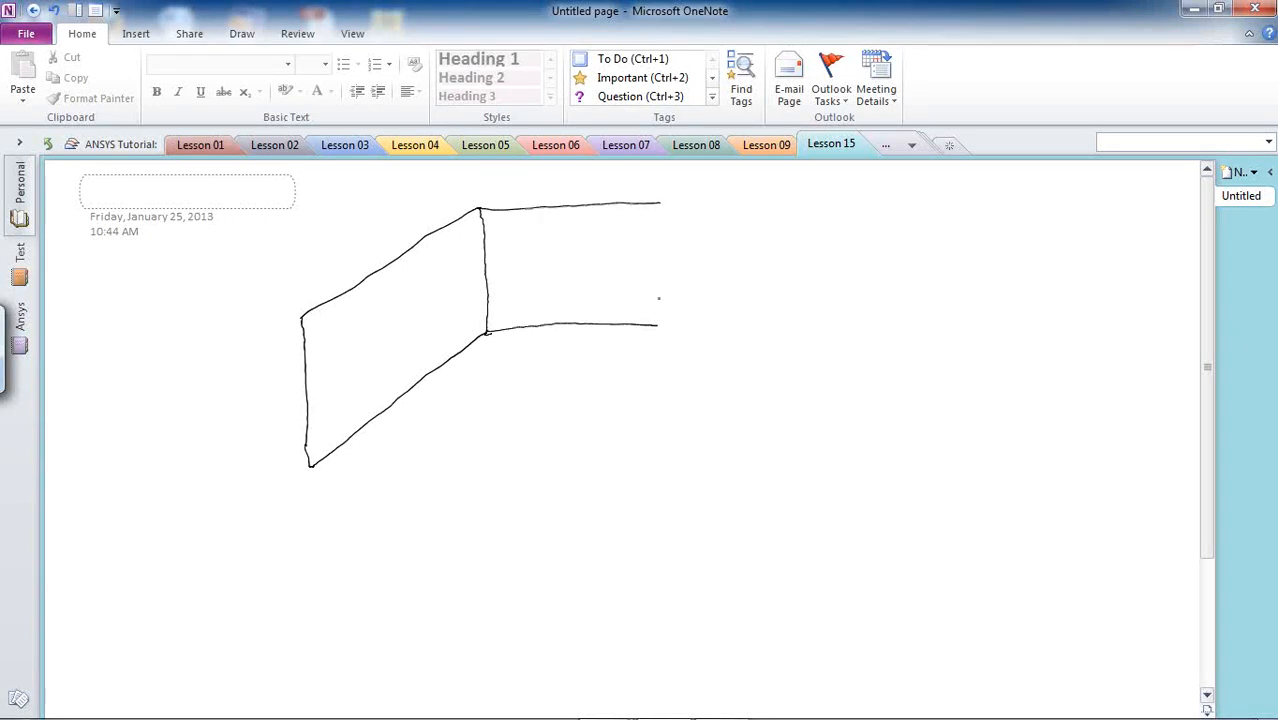
{"action": "mouse_move", "coordinate": [658, 202]}
{"action": "left_mouse_down"}
{"action": "mouse_move", "coordinate": [690, 212]}
{"action": "mouse_move", "coordinate": [716, 258]}
{"action": "mouse_move", "coordinate": [684, 314]}
{"action": "mouse_move", "coordinate": [656, 325]}
{"action": "left_mouse_up"}
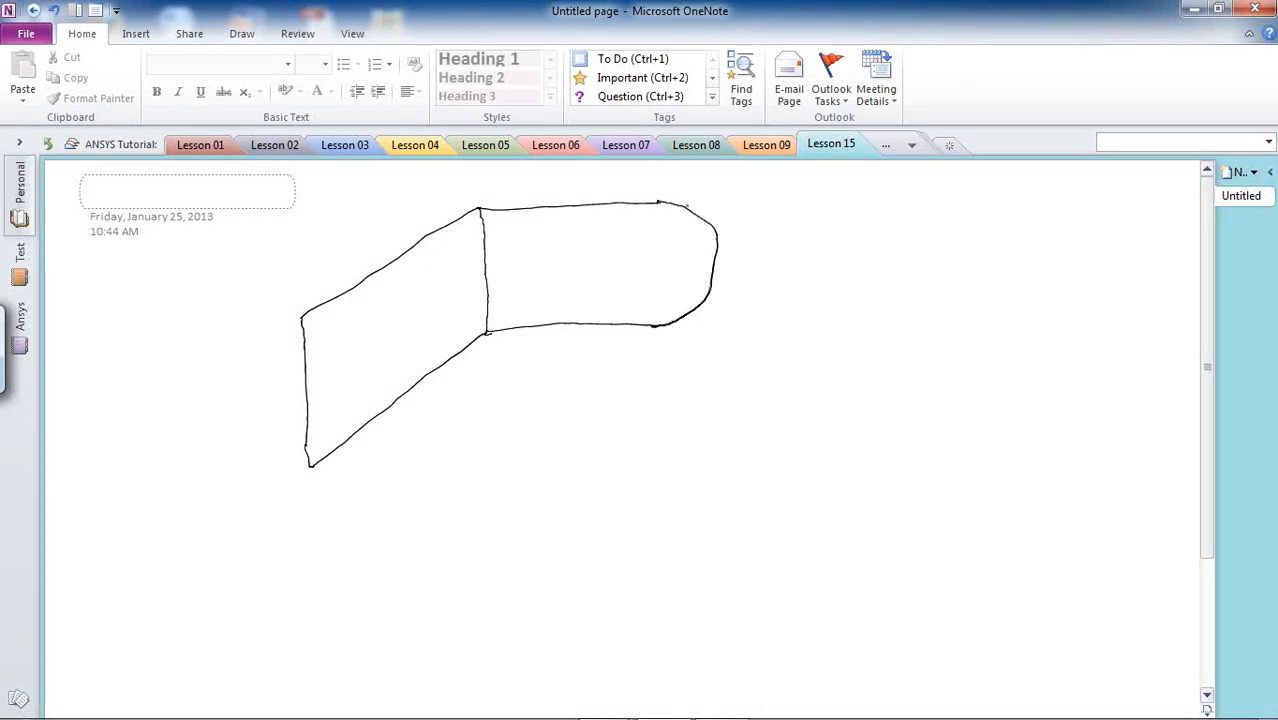
{"action": "left_click_drag", "start_coordinate": [694, 212], "coordinate": [716, 242]}
{"action": "mouse_move", "coordinate": [712, 262]}
{"action": "left_mouse_down"}
{"action": "mouse_move", "coordinate": [641, 266]}
{"action": "mouse_move", "coordinate": [655, 244]}
{"action": "mouse_move", "coordinate": [633, 268]}
{"action": "mouse_move", "coordinate": [679, 277]}
{"action": "mouse_move", "coordinate": [641, 281]}
{"action": "left_mouse_up"}
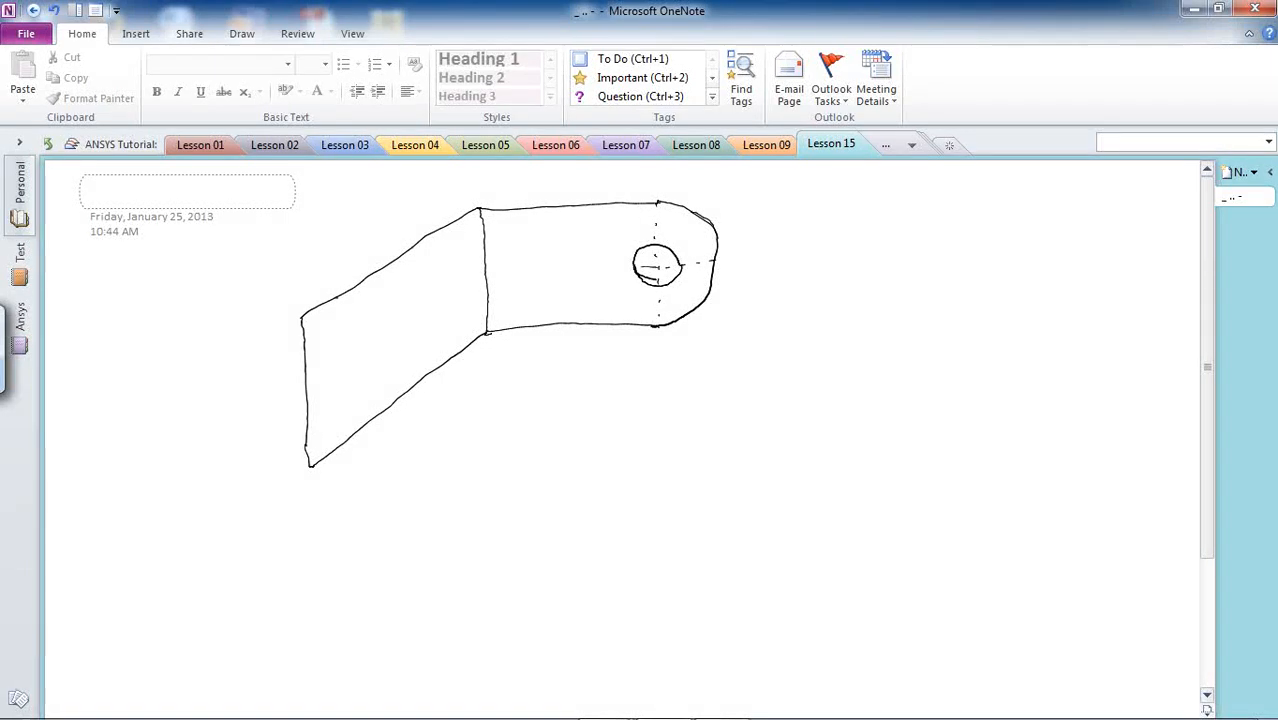
Annotate the bracket sketch with a 1 mm thickness and a 50 mm length for each of the two legs.
{"action": "mouse_move", "coordinate": [343, 292]}
{"action": "left_mouse_down"}
{"action": "mouse_move", "coordinate": [308, 289]}
{"action": "mouse_move", "coordinate": [358, 300]}
{"action": "left_mouse_up"}
{"action": "mouse_move", "coordinate": [297, 260]}
{"action": "left_mouse_down"}
{"action": "mouse_move", "coordinate": [298, 275]}
{"action": "mouse_move", "coordinate": [330, 262]}
{"action": "left_mouse_up"}
{"action": "mouse_move", "coordinate": [399, 404]}
{"action": "left_mouse_down"}
{"action": "mouse_move", "coordinate": [392, 422]}
{"action": "mouse_move", "coordinate": [443, 395]}
{"action": "left_mouse_up"}
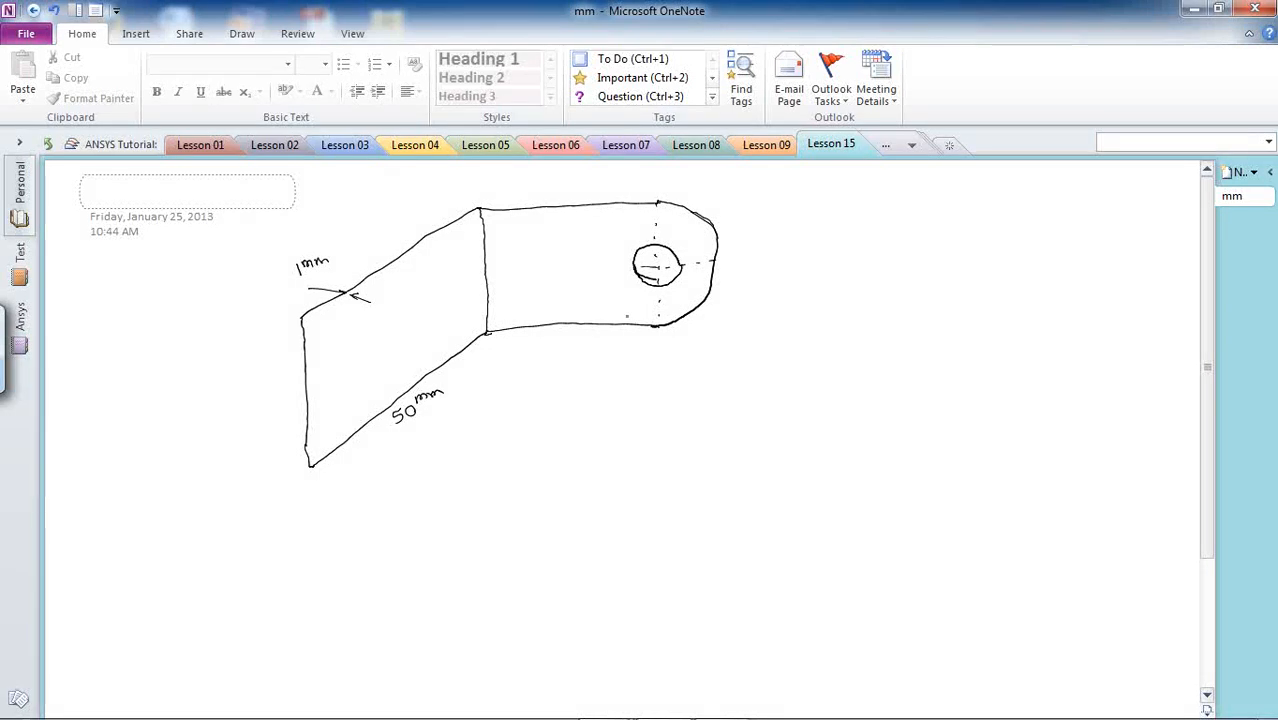
{"action": "left_click_drag", "start_coordinate": [650, 340], "coordinate": [503, 351]}
{"action": "mouse_move", "coordinate": [627, 337]}
{"action": "left_mouse_down"}
{"action": "mouse_move", "coordinate": [629, 351]}
{"action": "mouse_move", "coordinate": [557, 378]}
{"action": "mouse_move", "coordinate": [621, 362]}
{"action": "left_mouse_up"}
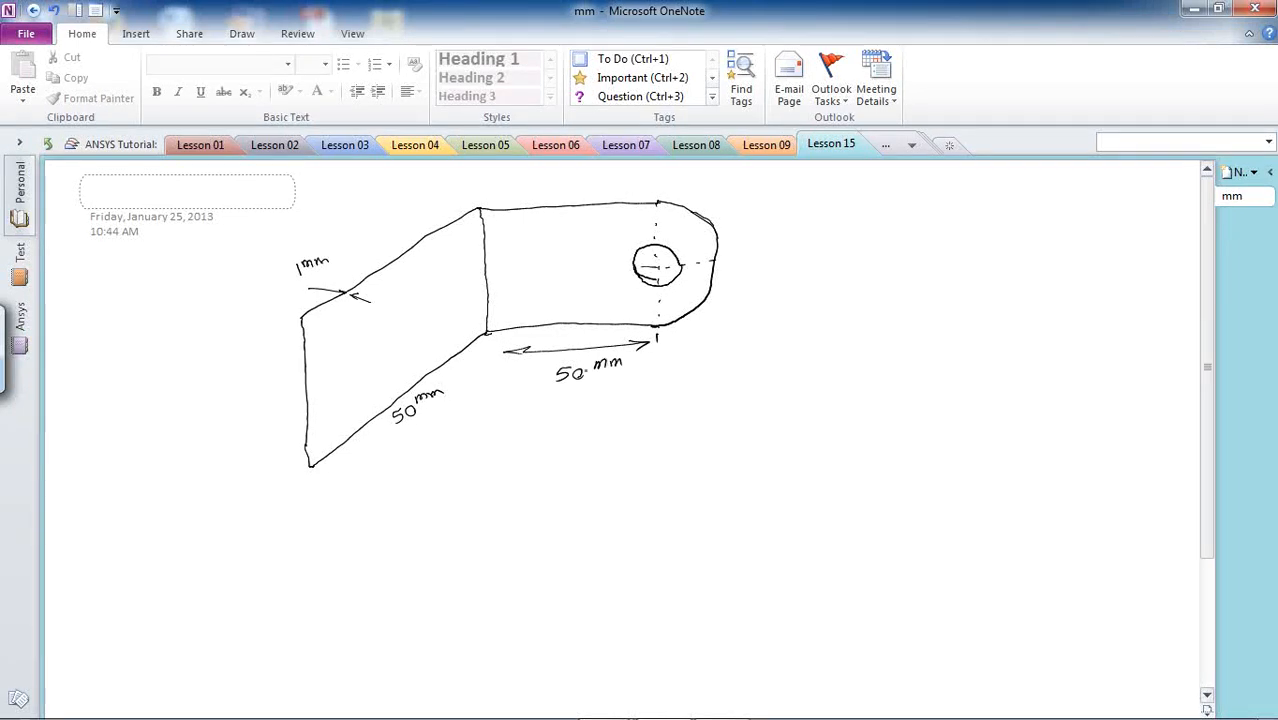
Label the slanted plate's height 40 mm, the rounded end's radius, and the hole's radius R 10 mm.
{"action": "mouse_move", "coordinate": [256, 404]}
{"action": "left_mouse_down"}
{"action": "mouse_move", "coordinate": [268, 412]}
{"action": "mouse_move", "coordinate": [295, 384]}
{"action": "left_mouse_up"}
{"action": "mouse_move", "coordinate": [729, 230]}
{"action": "left_mouse_down"}
{"action": "mouse_move", "coordinate": [718, 234]}
{"action": "mouse_move", "coordinate": [805, 216]}
{"action": "left_mouse_up"}
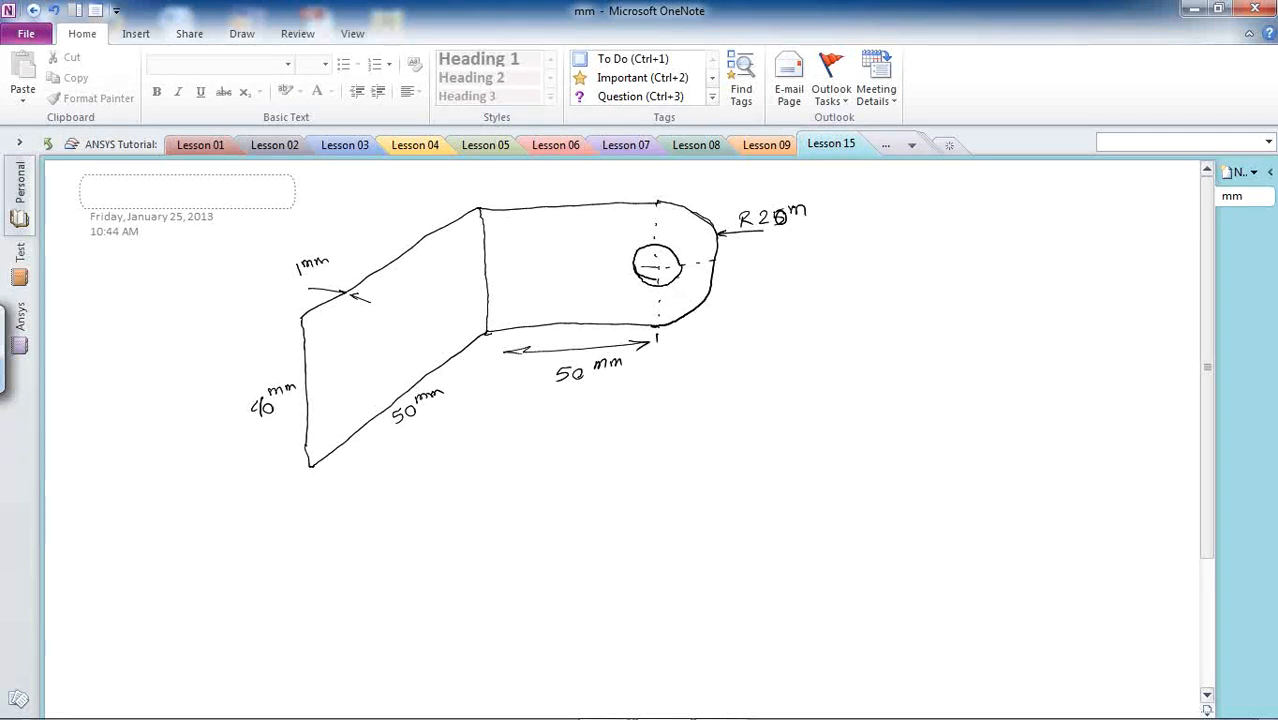
{"action": "mouse_move", "coordinate": [679, 280]}
{"action": "left_mouse_down"}
{"action": "mouse_move", "coordinate": [692, 308]}
{"action": "mouse_move", "coordinate": [760, 304]}
{"action": "mouse_move", "coordinate": [744, 302]}
{"action": "mouse_move", "coordinate": [789, 279]}
{"action": "mouse_move", "coordinate": [816, 286]}
{"action": "left_mouse_up"}
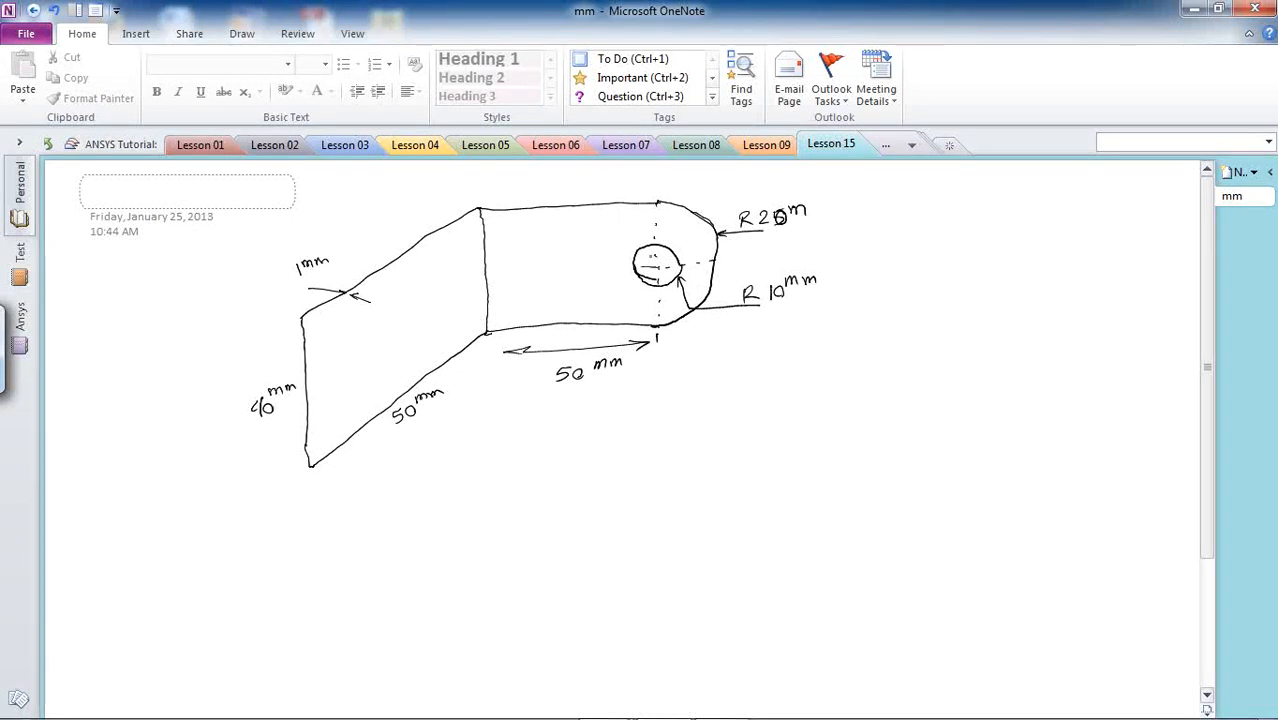
Write the material properties E = 200 GPa and ν = 0.3 beside the bracket sketch.
{"action": "mouse_move", "coordinate": [890, 224]}
{"action": "left_mouse_down"}
{"action": "mouse_move", "coordinate": [1004, 222]}
{"action": "mouse_move", "coordinate": [1025, 236]}
{"action": "left_mouse_up"}
{"action": "left_click", "coordinate": [942, 218]}
{"action": "left_click_drag", "start_coordinate": [885, 260], "coordinate": [917, 265]}
{"action": "left_click_drag", "start_coordinate": [904, 272], "coordinate": [957, 275]}
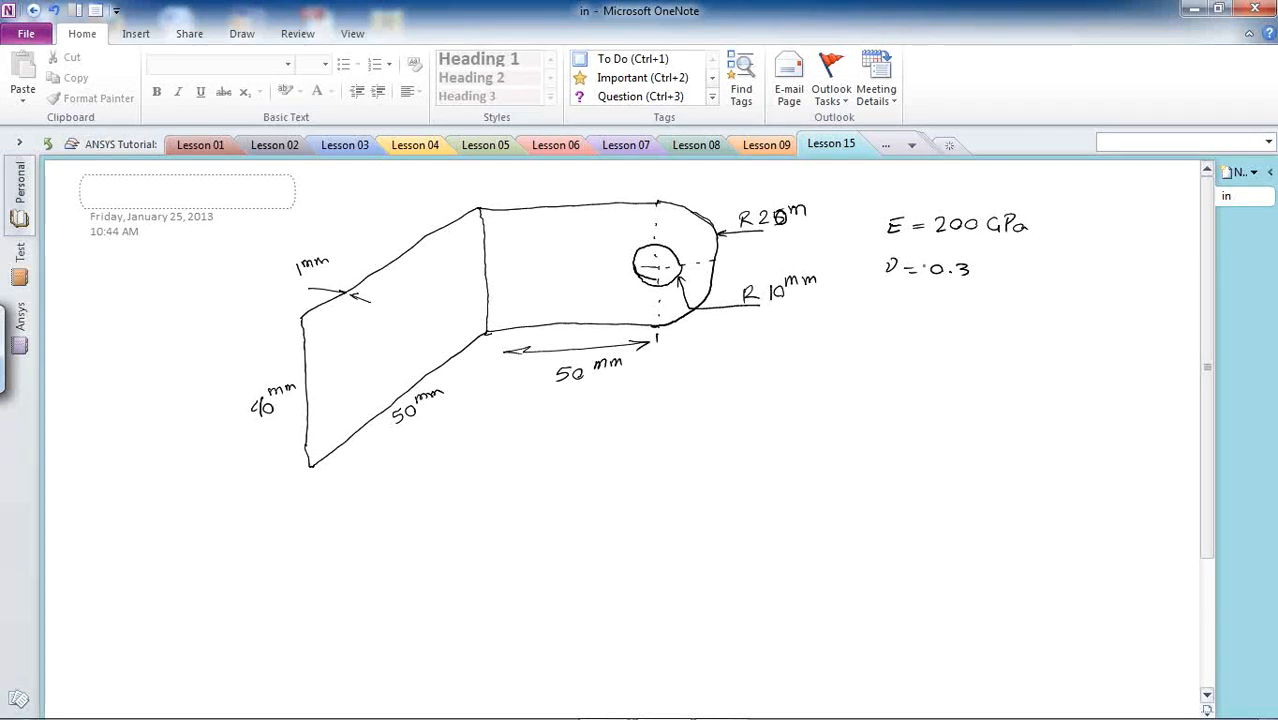
Mark the slanted plate's upper sloping edge and outer vertical edge as fixed supports with short blue hatch strokes.
{"action": "left_click", "coordinate": [242, 34]}
{"action": "left_click", "coordinate": [292, 92]}
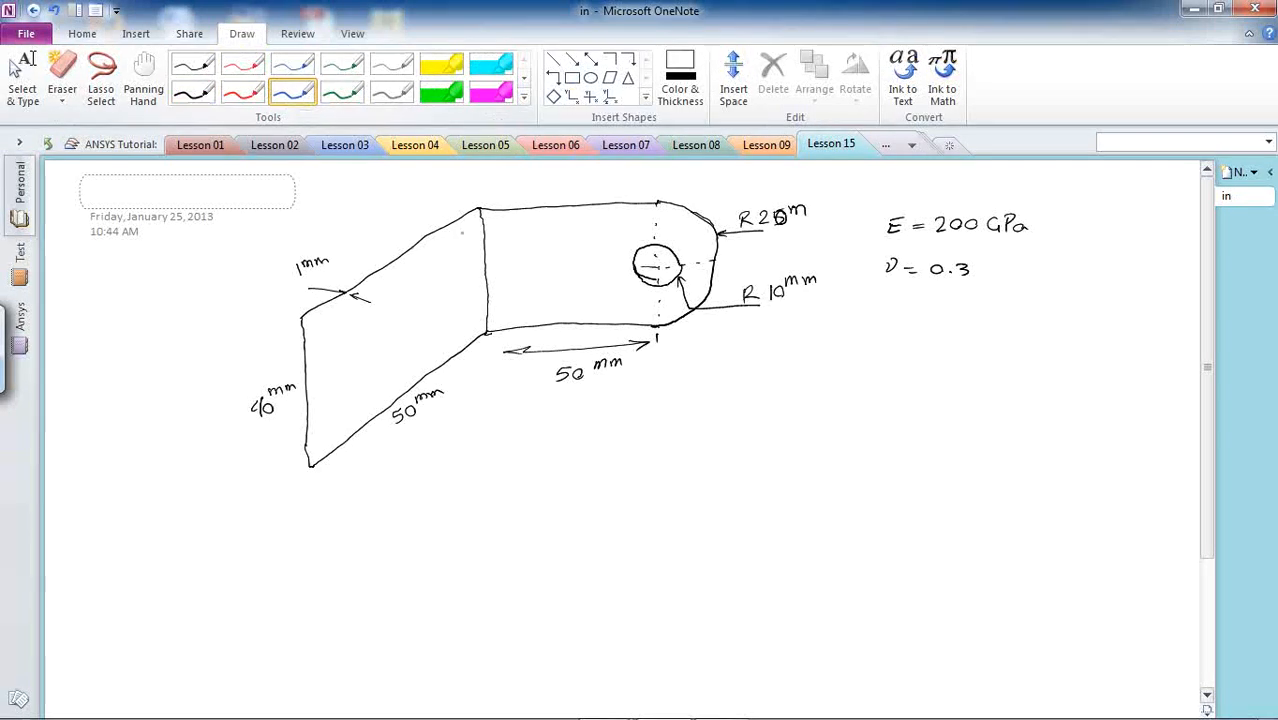
{"action": "left_click_drag", "start_coordinate": [422, 221], "coordinate": [440, 229]}
{"action": "mouse_move", "coordinate": [415, 225]}
{"action": "left_mouse_down"}
{"action": "mouse_move", "coordinate": [425, 234]}
{"action": "mouse_move", "coordinate": [412, 247]}
{"action": "left_mouse_up"}
{"action": "mouse_move", "coordinate": [377, 251]}
{"action": "left_mouse_down"}
{"action": "mouse_move", "coordinate": [394, 255]}
{"action": "mouse_move", "coordinate": [374, 268]}
{"action": "left_mouse_up"}
{"action": "left_click_drag", "start_coordinate": [351, 273], "coordinate": [360, 281]}
{"action": "left_click_drag", "start_coordinate": [290, 323], "coordinate": [300, 321]}
{"action": "left_click_drag", "start_coordinate": [289, 350], "coordinate": [300, 350]}
{"action": "left_click_drag", "start_coordinate": [291, 370], "coordinate": [303, 377]}
{"action": "left_click_drag", "start_coordinate": [290, 398], "coordinate": [301, 416]}
{"action": "left_click_drag", "start_coordinate": [295, 446], "coordinate": [298, 448]}
Draw the load on the bracket's hole in red ink and label it 1000 N.
{"action": "left_click", "coordinate": [243, 92]}
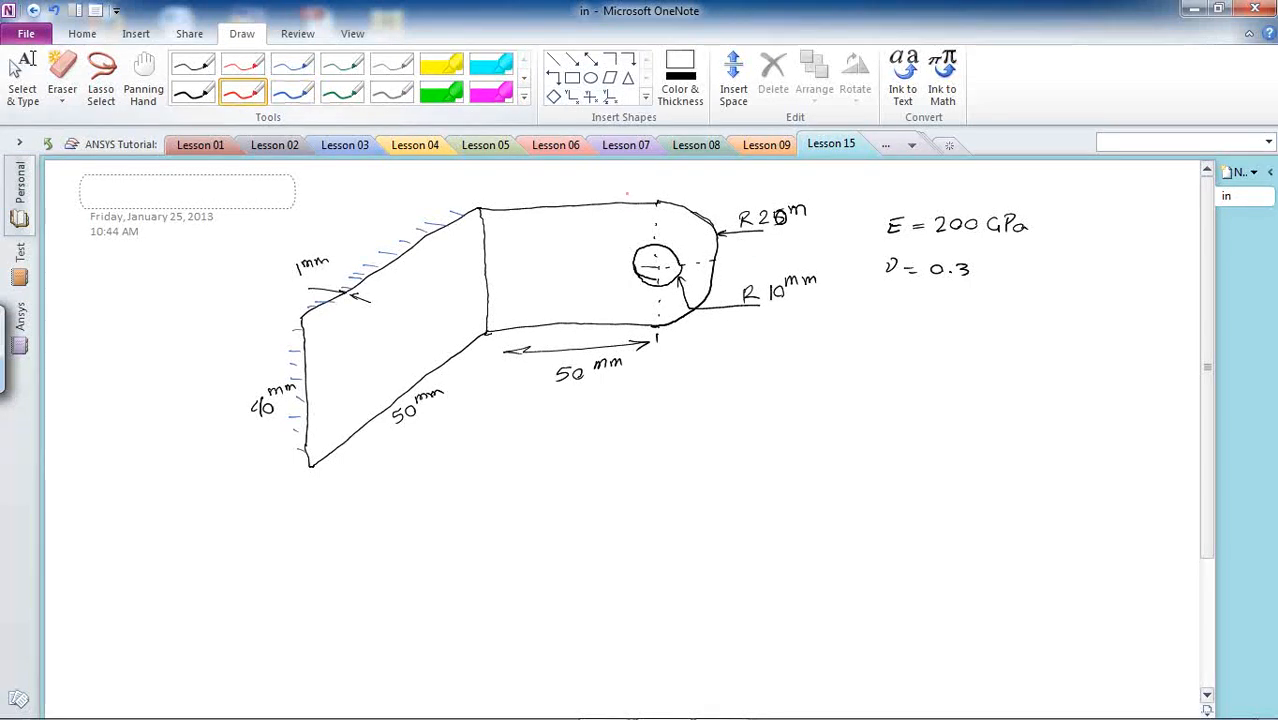
{"action": "left_click_drag", "start_coordinate": [640, 272], "coordinate": [673, 279]}
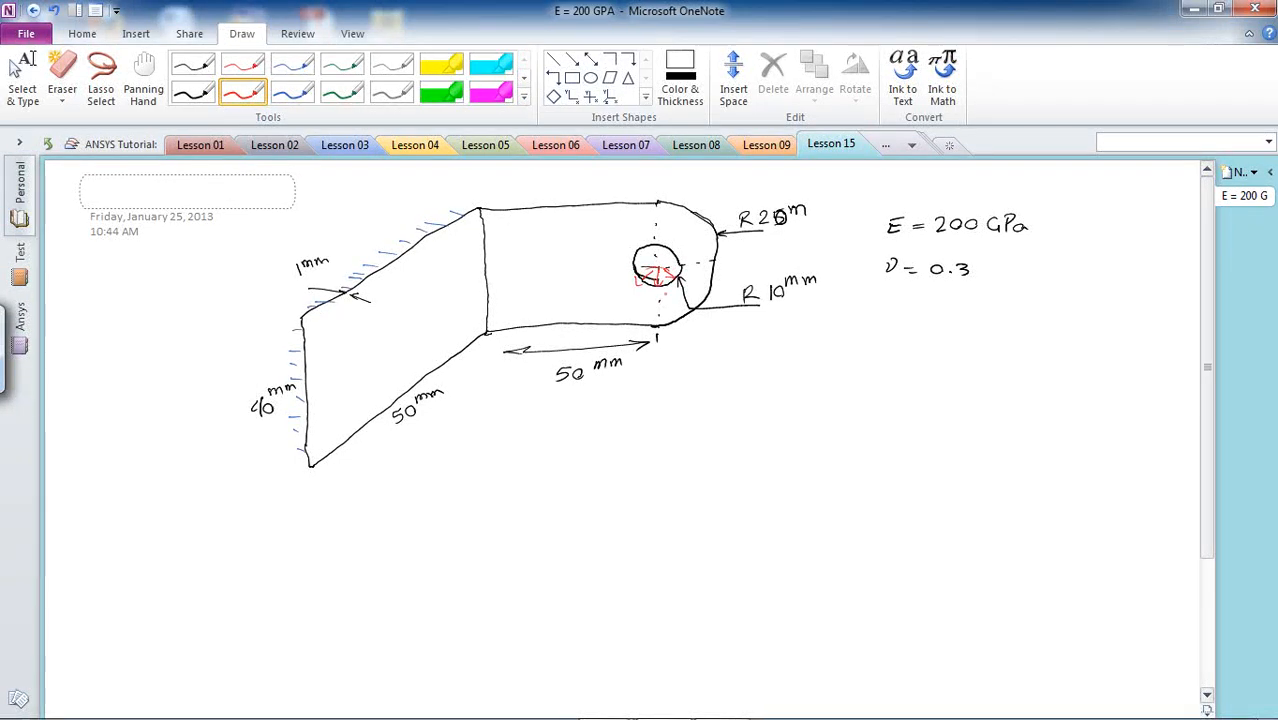
{"action": "mouse_move", "coordinate": [659, 255]}
{"action": "left_mouse_down"}
{"action": "mouse_move", "coordinate": [658, 266]}
{"action": "mouse_move", "coordinate": [705, 242]}
{"action": "left_mouse_up"}
Handwrite a note in black ink in the empty area below the radius labels.
{"action": "left_click", "coordinate": [205, 95]}
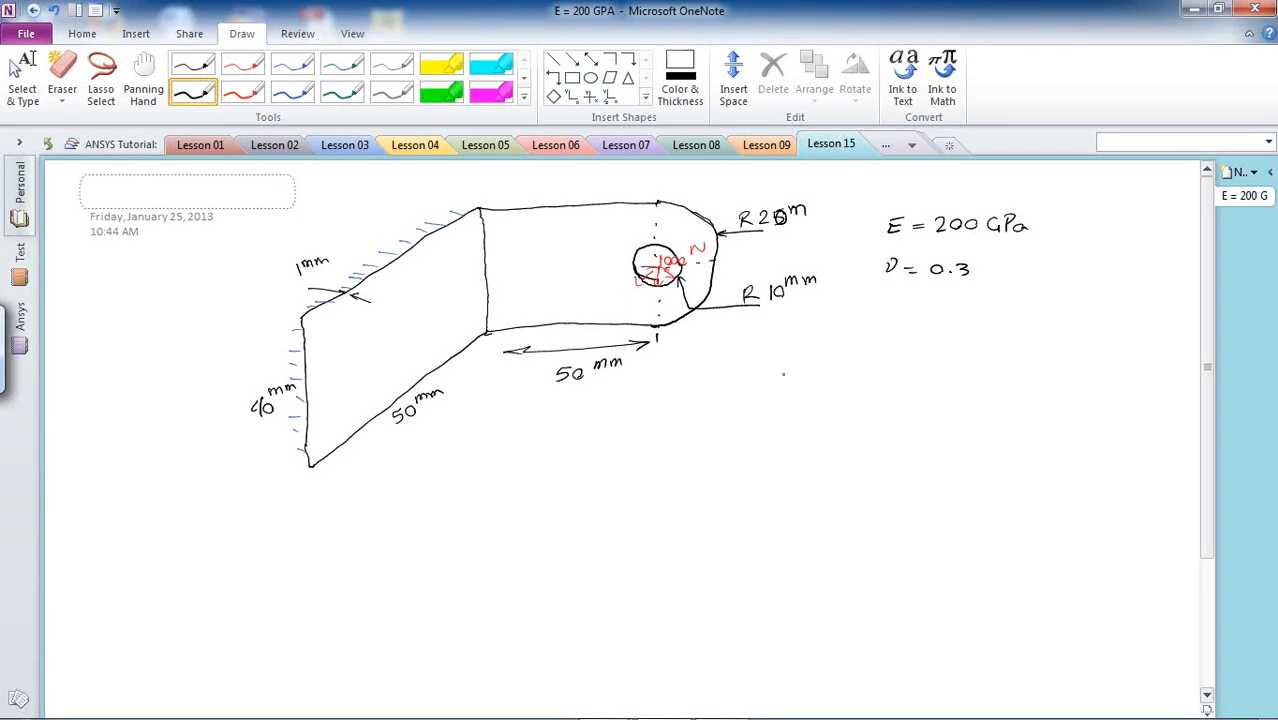
{"action": "mouse_move", "coordinate": [784, 355]}
{"action": "left_mouse_down"}
{"action": "mouse_move", "coordinate": [772, 371]}
{"action": "mouse_move", "coordinate": [966, 372]}
{"action": "mouse_move", "coordinate": [954, 385]}
{"action": "mouse_move", "coordinate": [1032, 370]}
{"action": "left_mouse_up"}
{"action": "mouse_move", "coordinate": [1034, 370]}
{"action": "left_mouse_down"}
{"action": "mouse_move", "coordinate": [1043, 361]}
{"action": "mouse_move", "coordinate": [1040, 372]}
{"action": "left_mouse_up"}
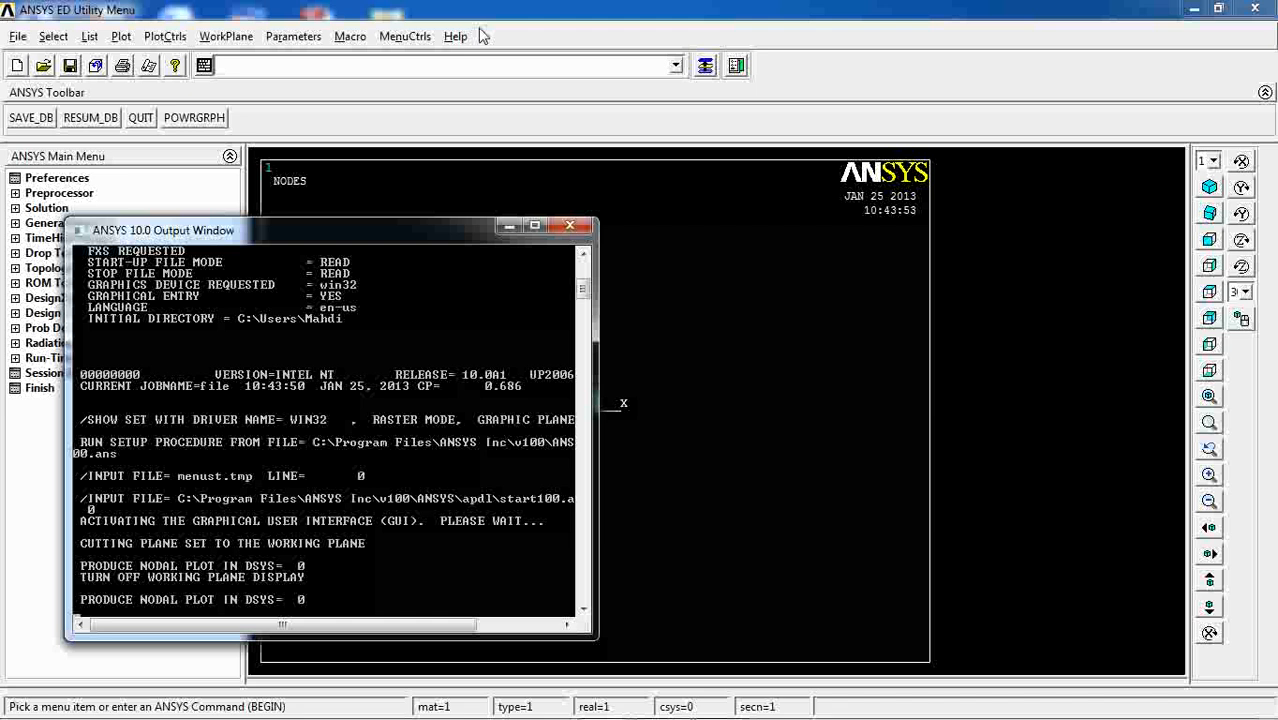
Switch to the main ANSYS window and filter the GUI preferences to the Structural discipline.
{"action": "left_click", "coordinate": [485, 23]}
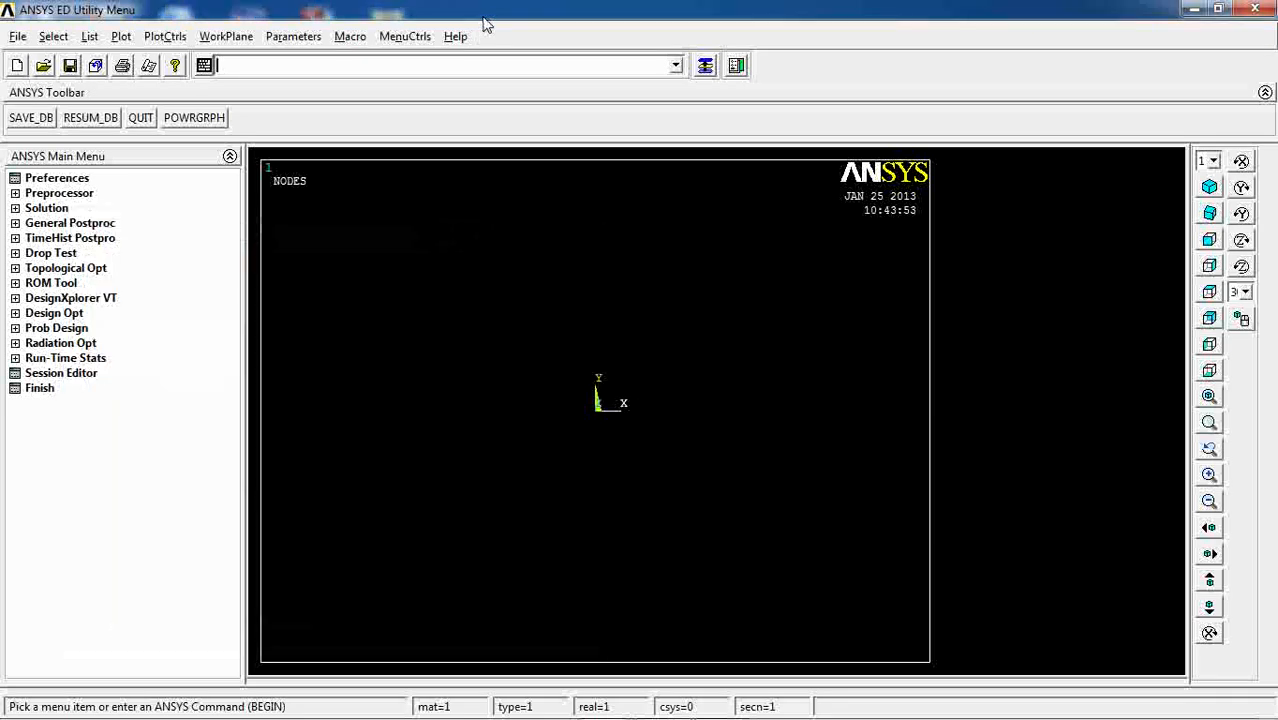
{"action": "left_click", "coordinate": [52, 179]}
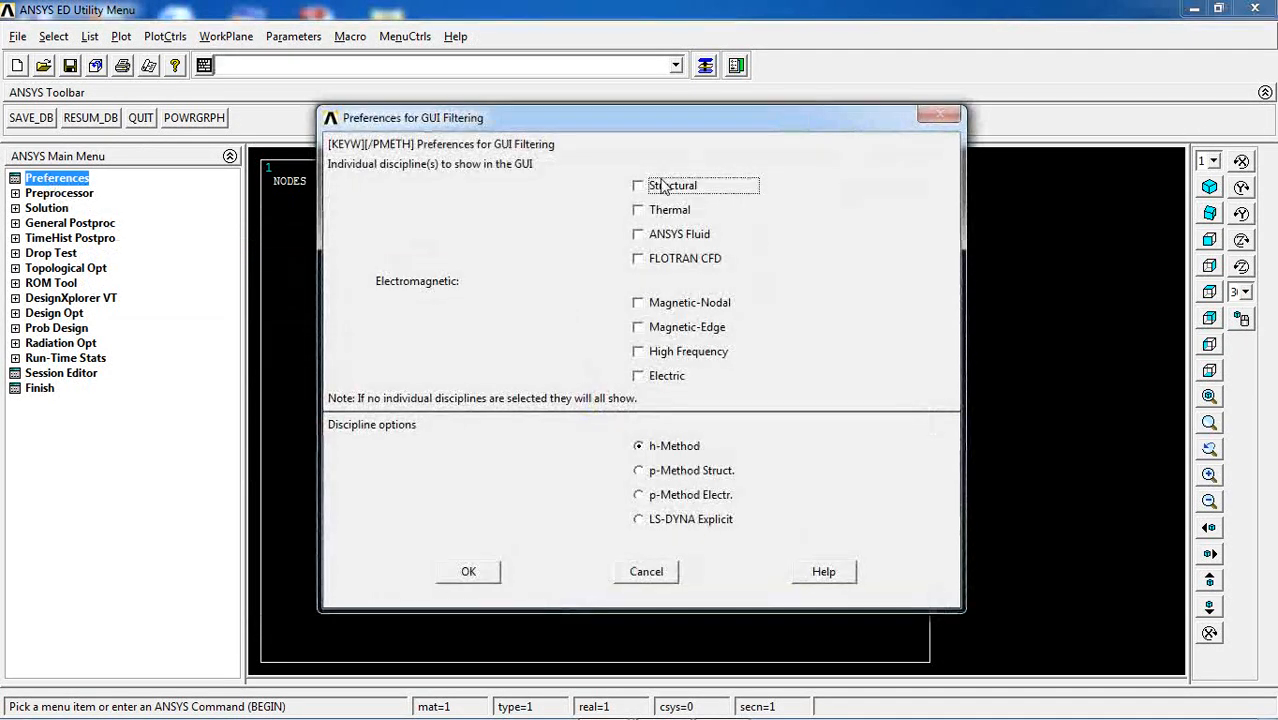
{"action": "left_click", "coordinate": [662, 186]}
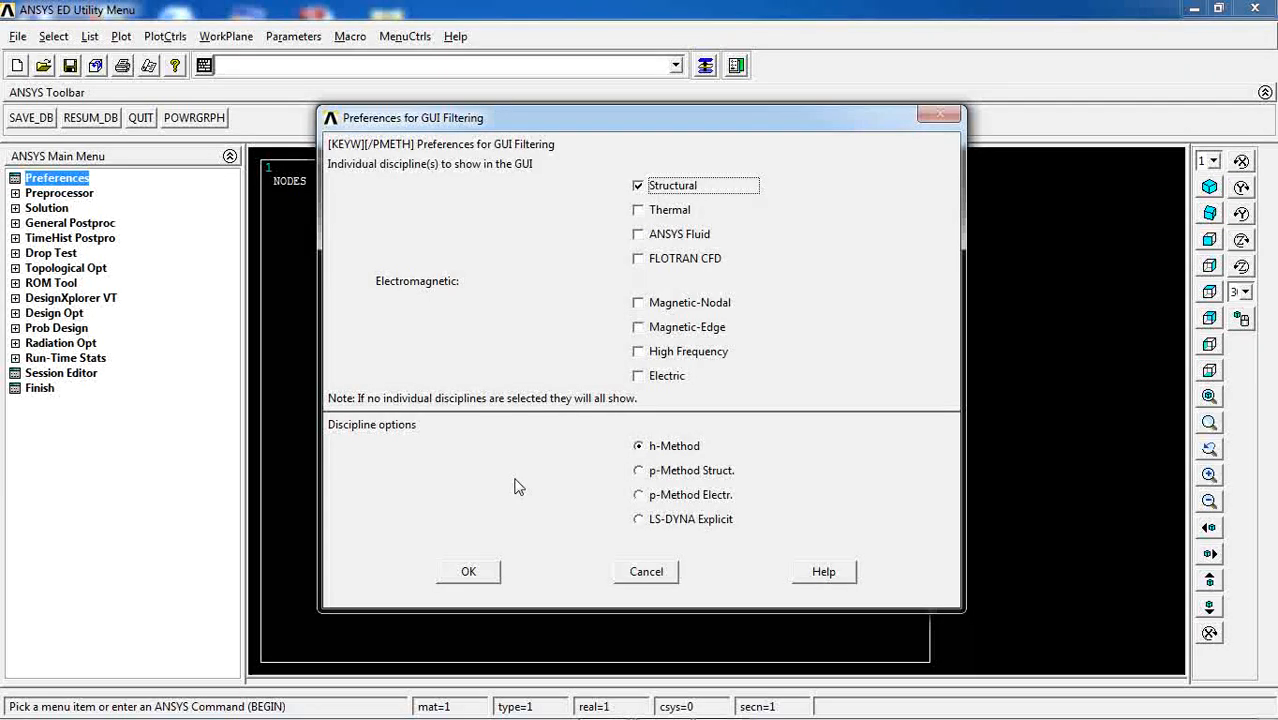
{"action": "left_click", "coordinate": [468, 573]}
Add the structural Solid element type Tet 10node 187 with reference number 1.
{"action": "left_click", "coordinate": [41, 195]}
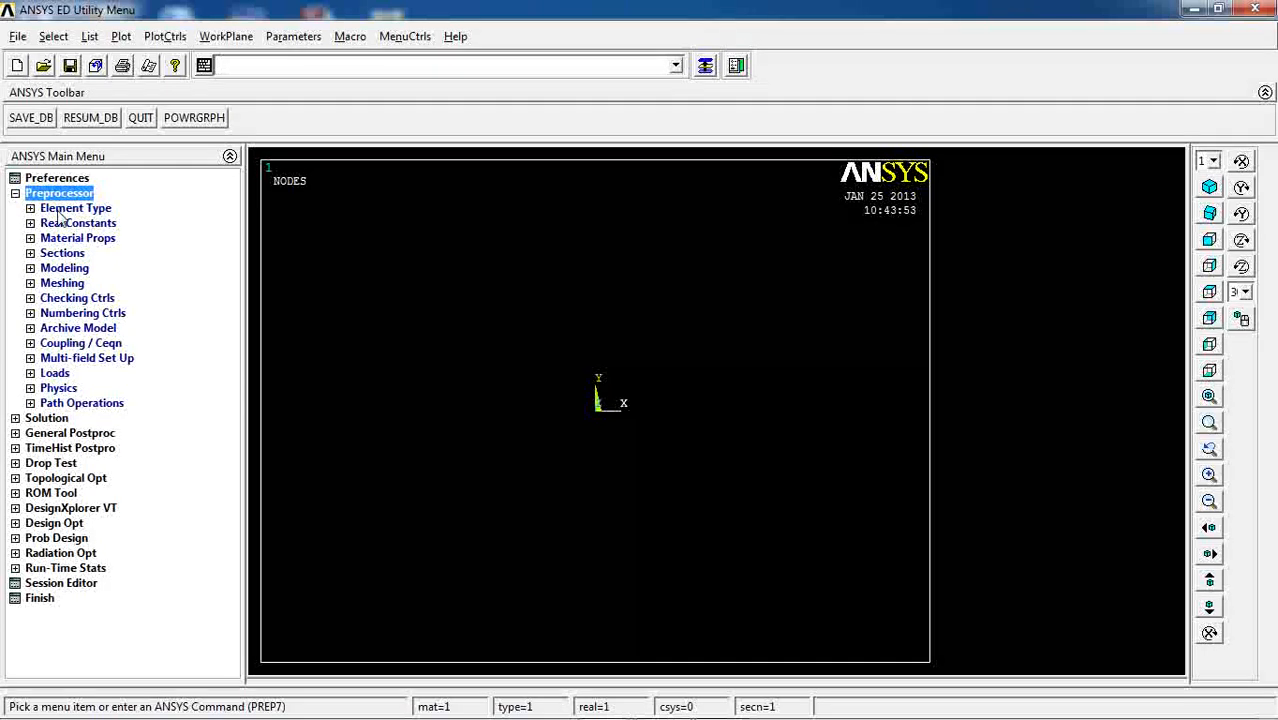
{"action": "left_click", "coordinate": [64, 209]}
{"action": "left_click", "coordinate": [98, 224]}
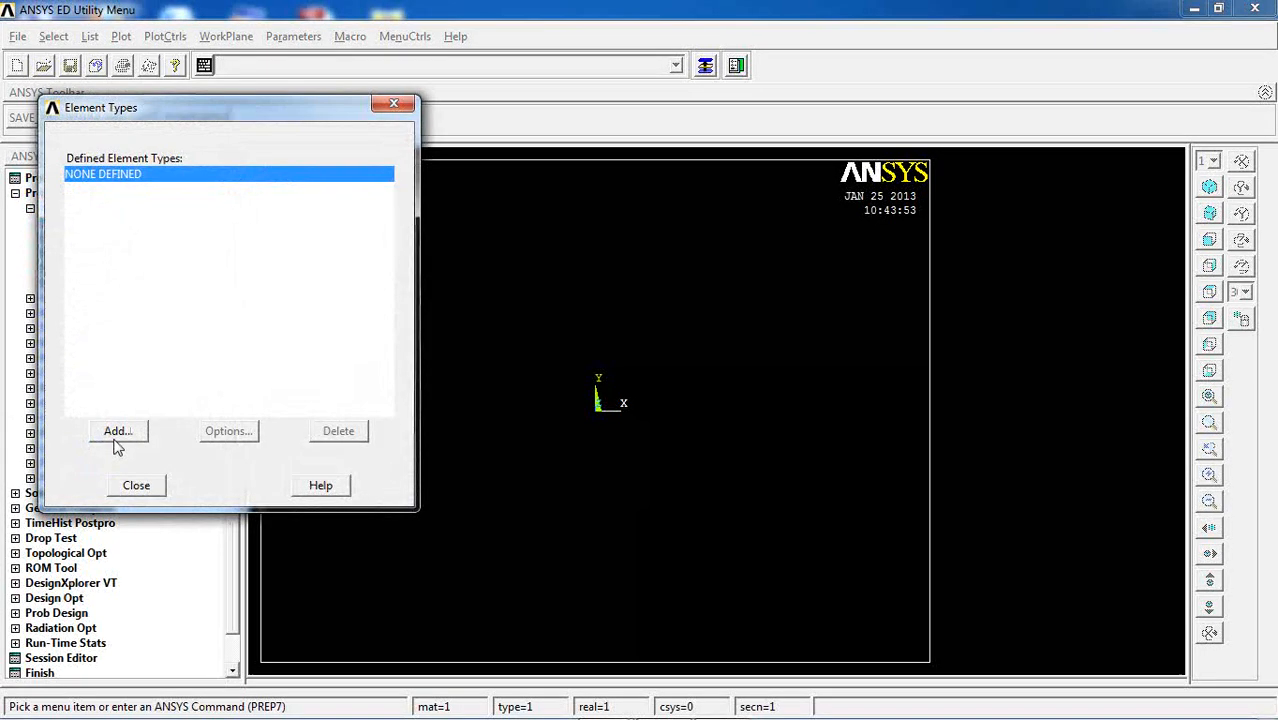
{"action": "left_click", "coordinate": [117, 431]}
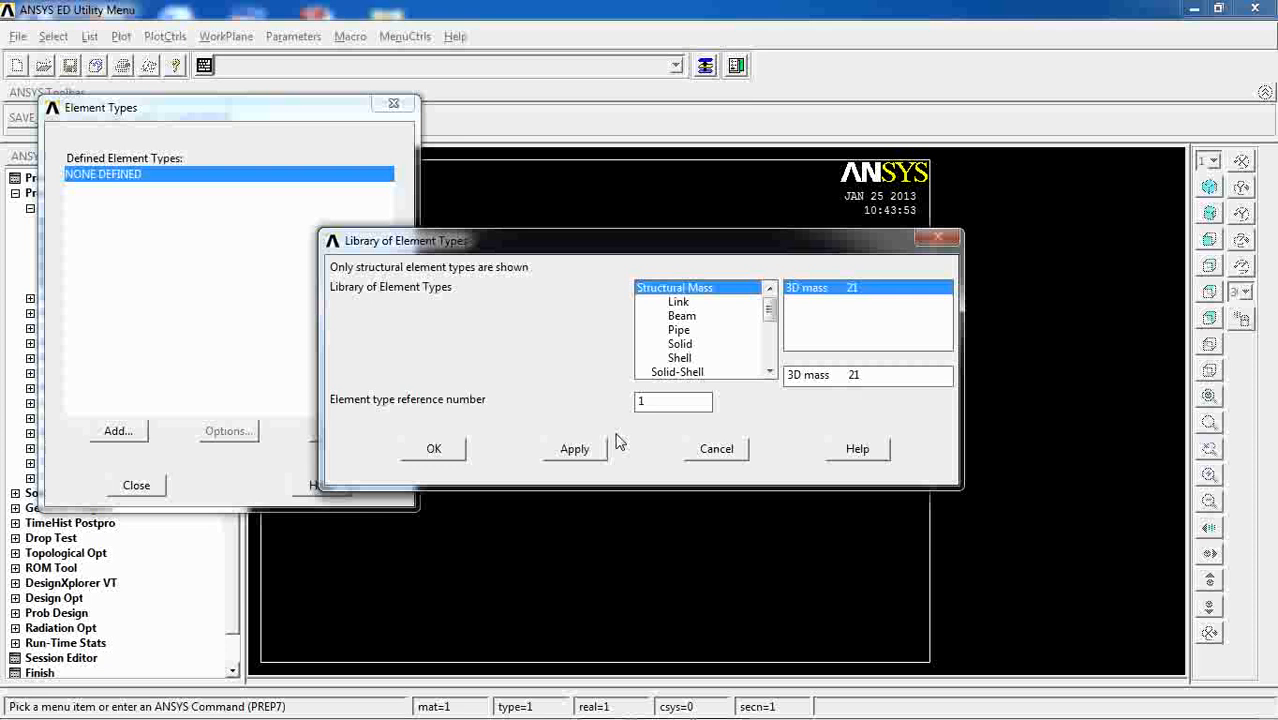
{"action": "left_click", "coordinate": [680, 344]}
{"action": "scroll", "coordinate": [948, 343], "scroll_direction": "down", "scroll_amount": 3}
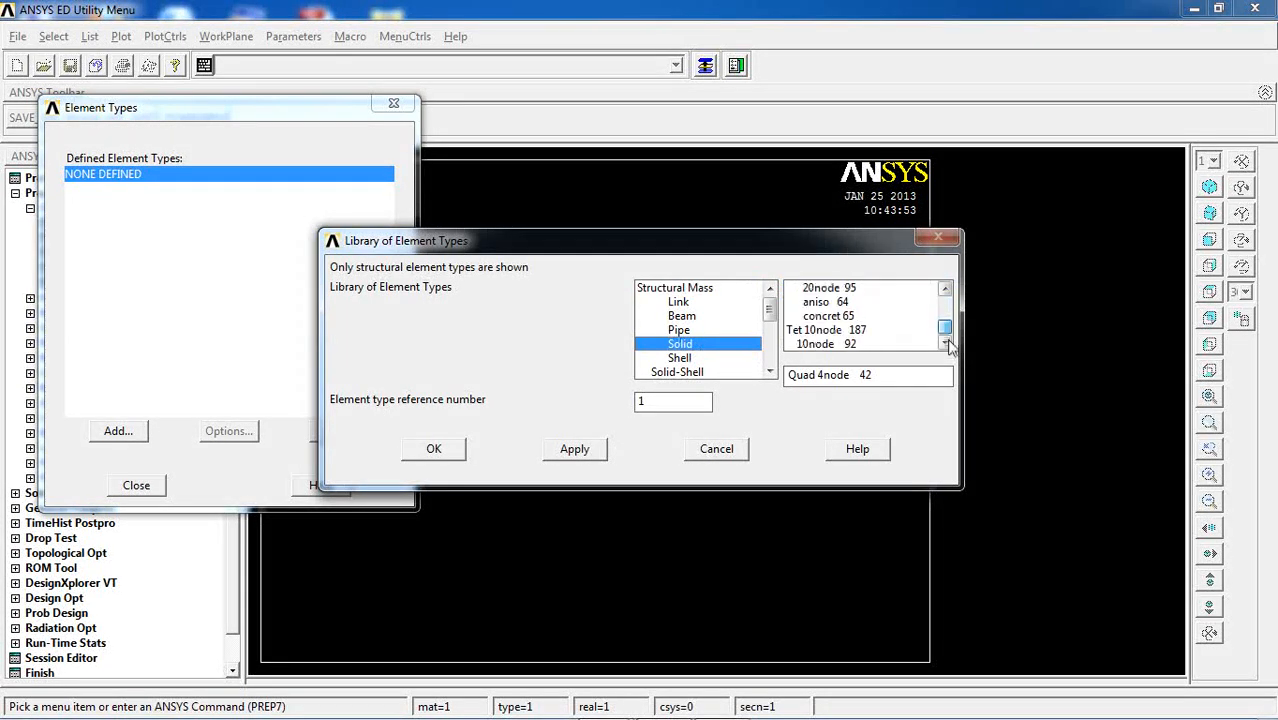
{"action": "left_click", "coordinate": [826, 331]}
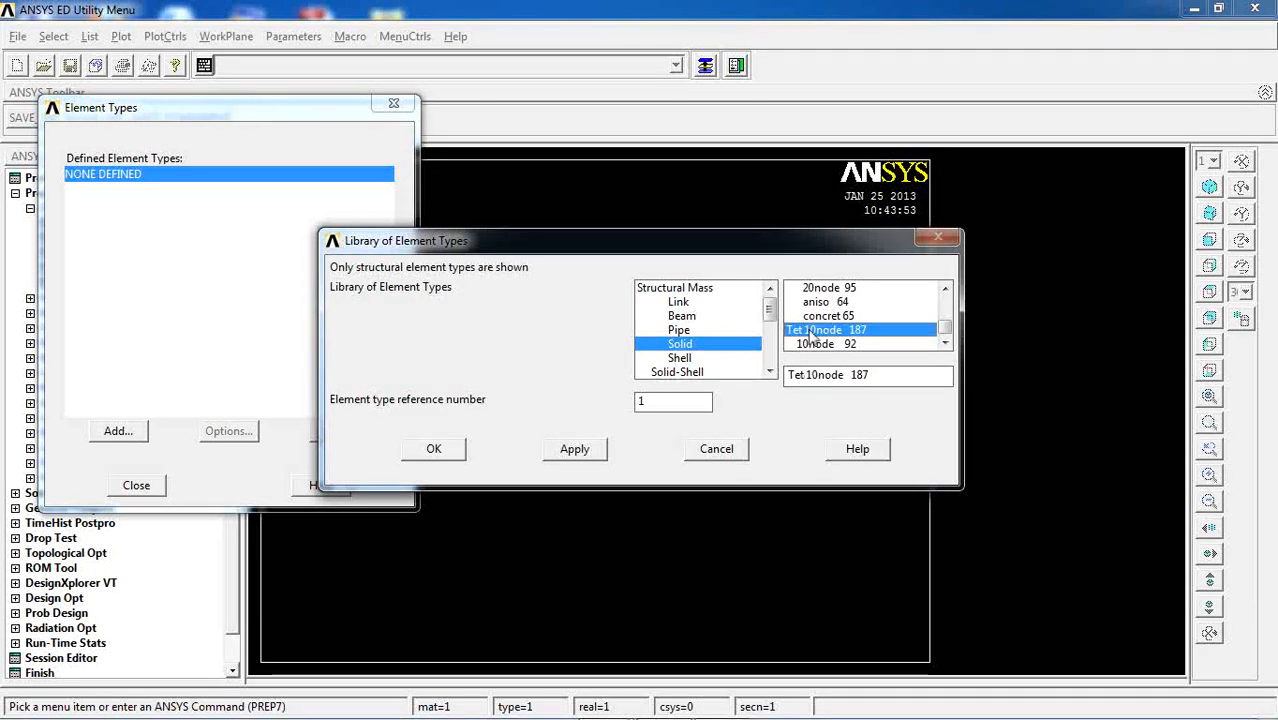
{"action": "left_click", "coordinate": [434, 448]}
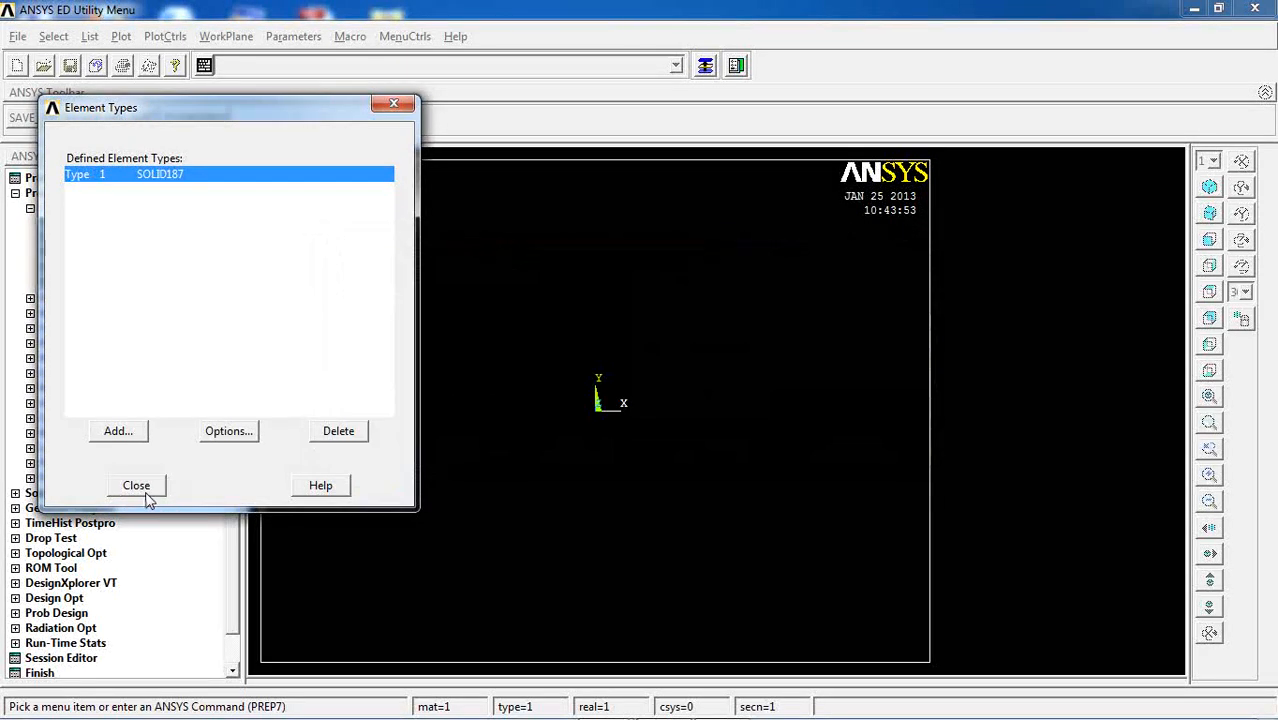
Review the available option settings of the SOLID187 element type and close its definition.
{"action": "left_click", "coordinate": [238, 438]}
{"action": "left_click", "coordinate": [772, 338]}
{"action": "left_click", "coordinate": [775, 340]}
{"action": "left_click", "coordinate": [774, 370]}
{"action": "left_click", "coordinate": [765, 387]}
{"action": "left_click", "coordinate": [513, 414]}
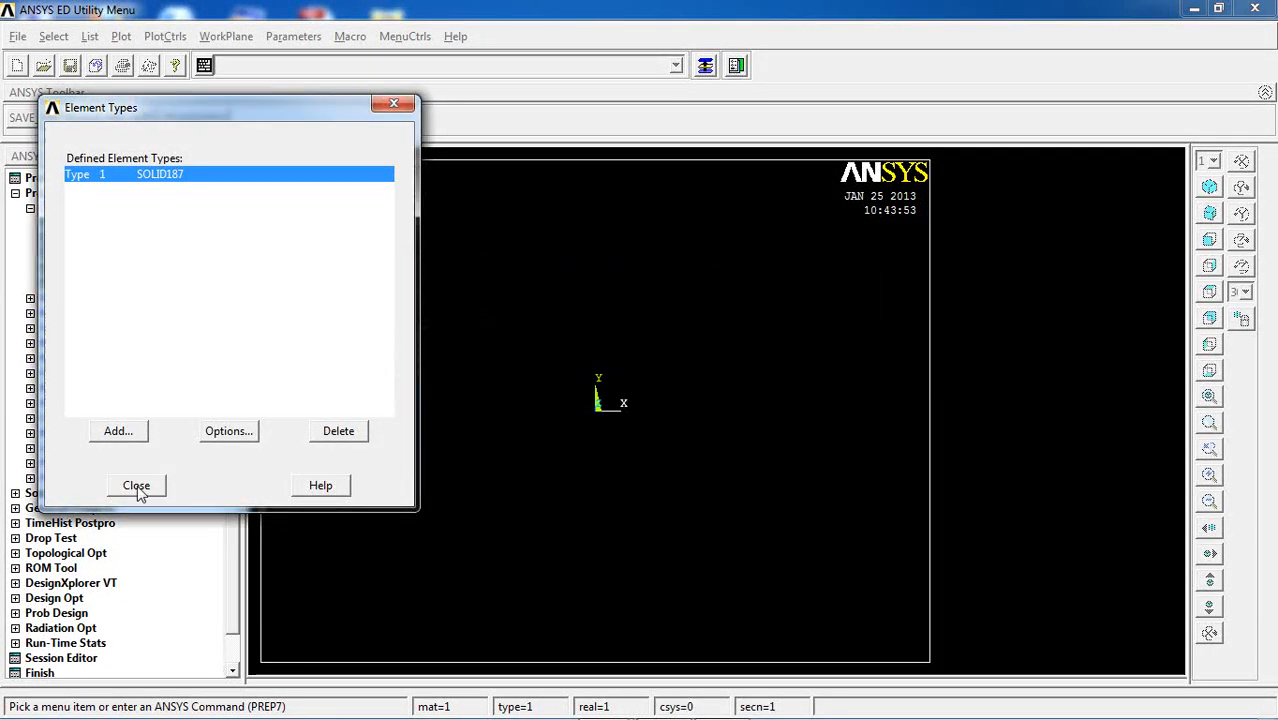
{"action": "left_click", "coordinate": [136, 485]}
{"action": "left_click", "coordinate": [80, 211]}
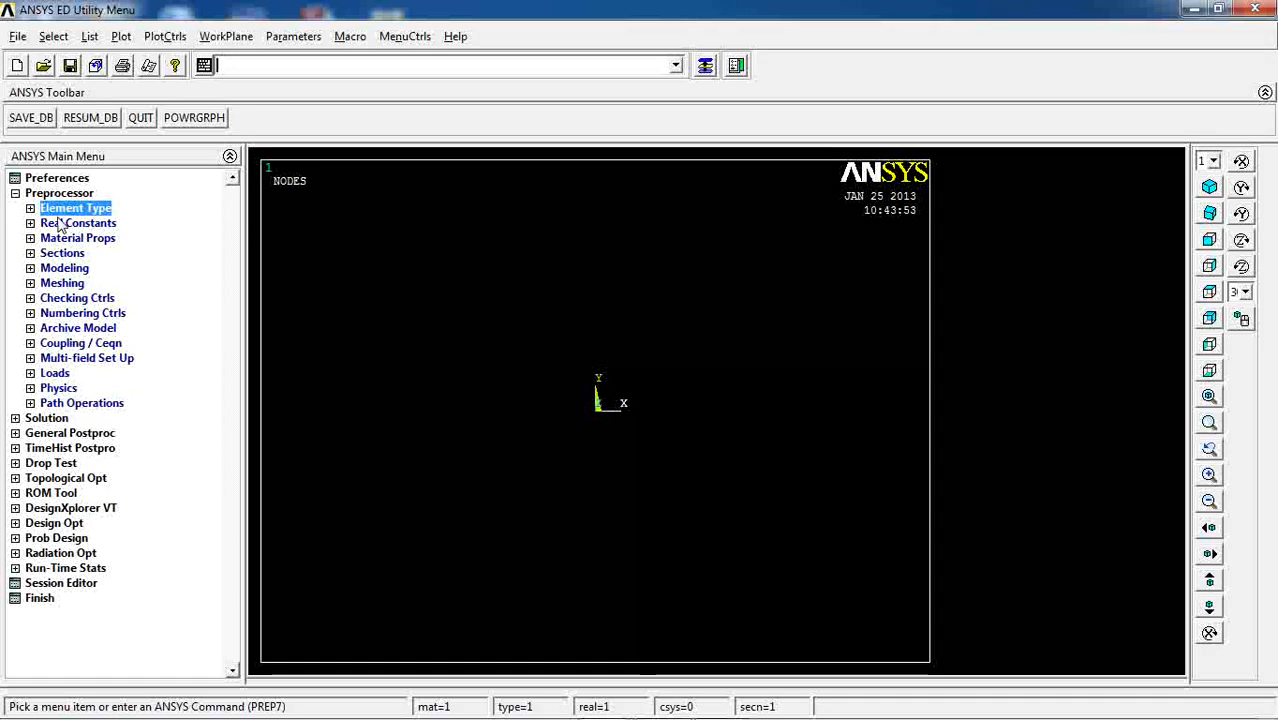
Define material model 1 as structural linear elastic isotropic with EX 2e11 and PRXY 0.3.
{"action": "left_click", "coordinate": [82, 240]}
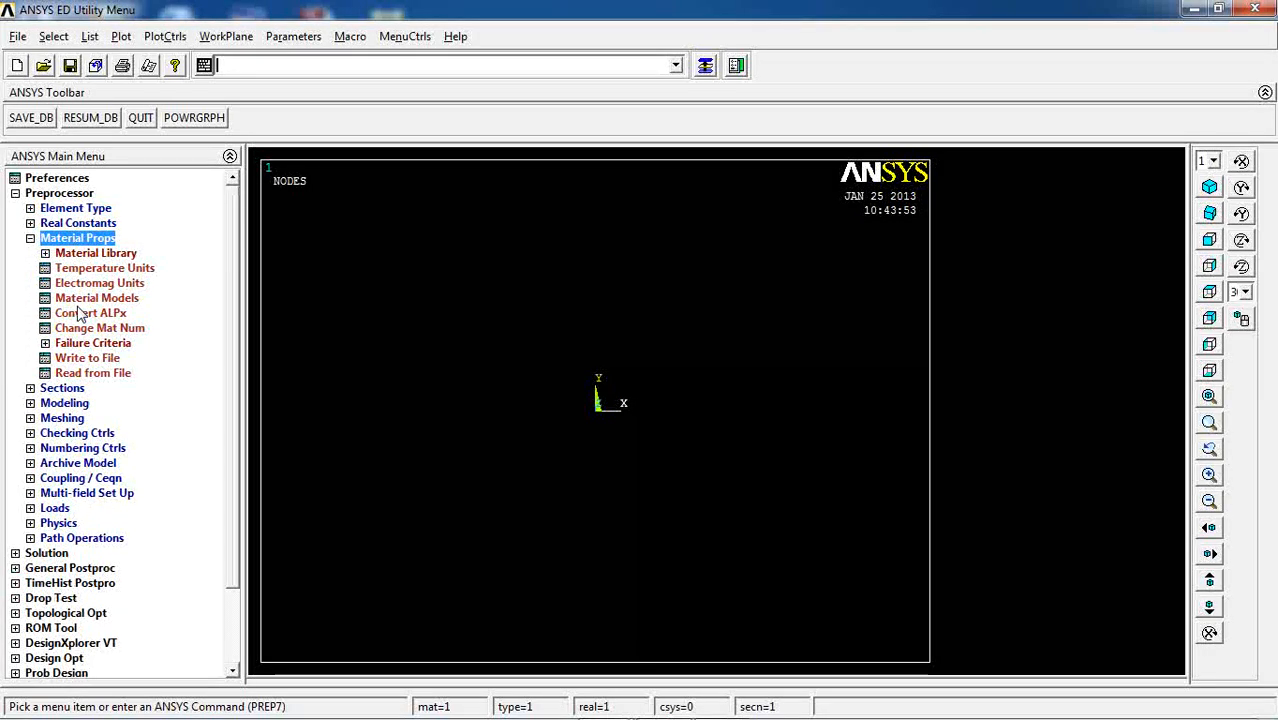
{"action": "left_click", "coordinate": [84, 299]}
{"action": "left_click", "coordinate": [667, 318]}
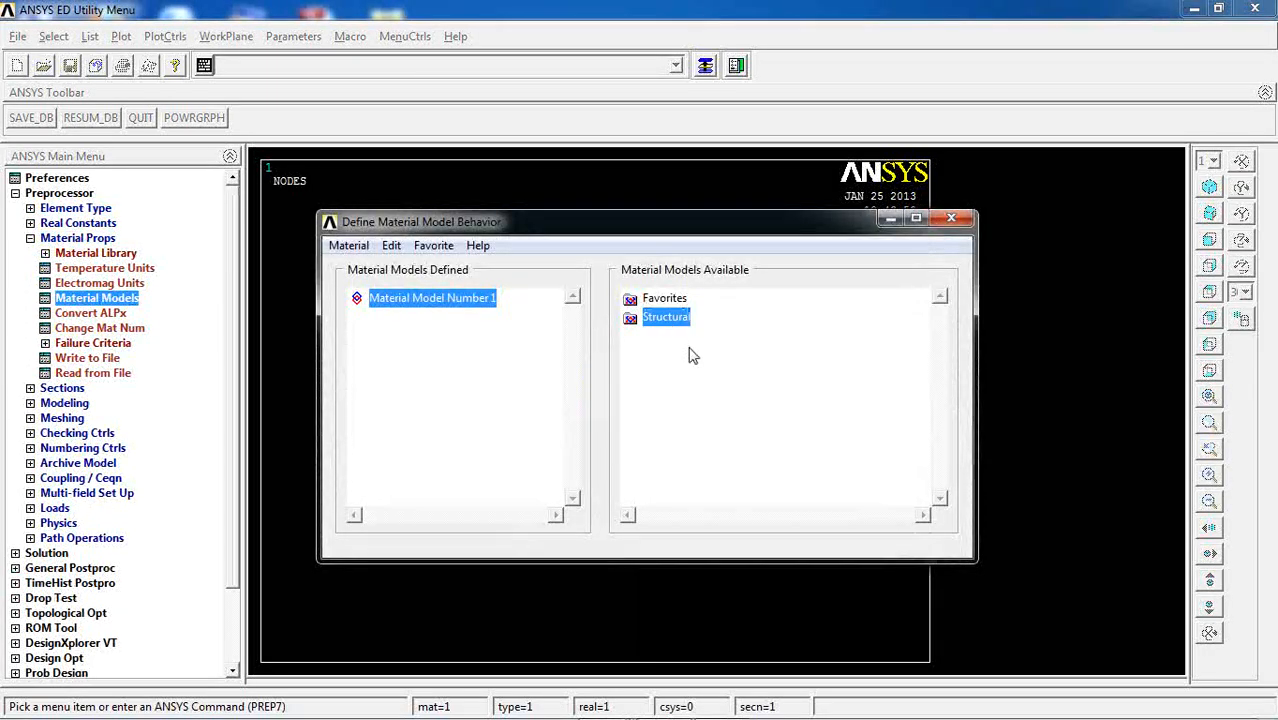
{"action": "double_click", "coordinate": [668, 318]}
{"action": "double_click", "coordinate": [685, 336]}
{"action": "double_click", "coordinate": [693, 358]}
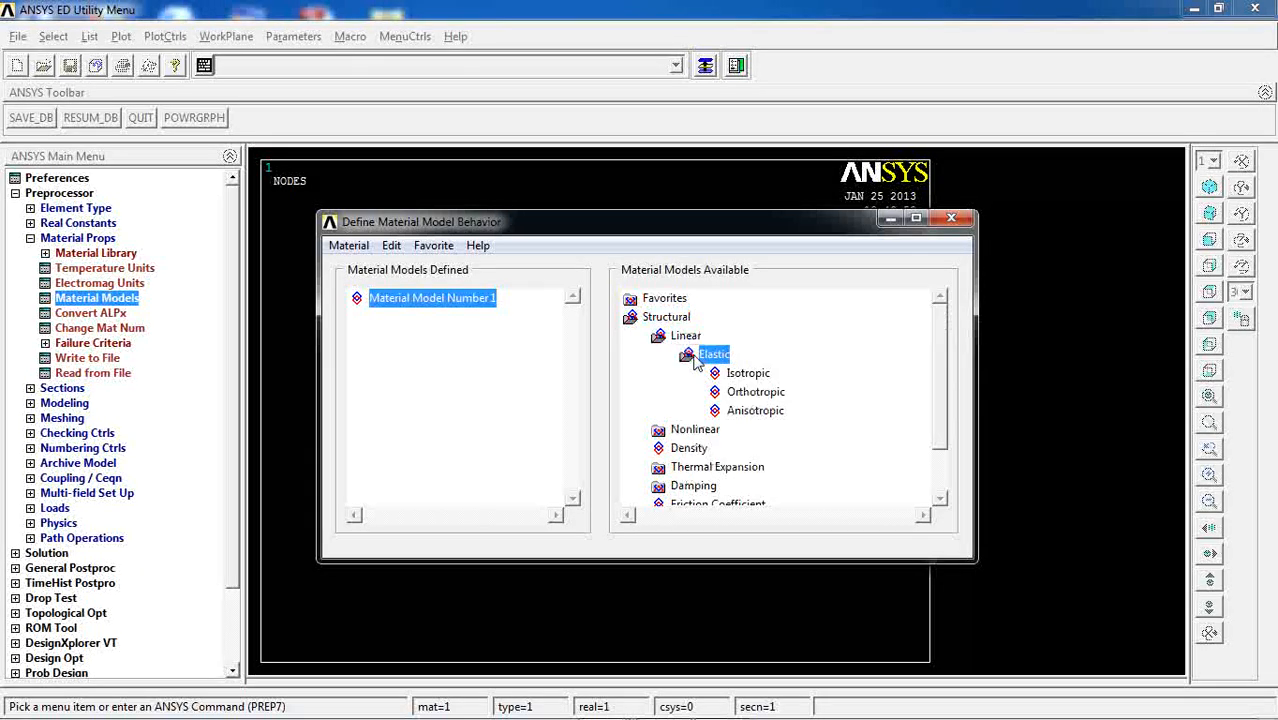
{"action": "double_click", "coordinate": [739, 373]}
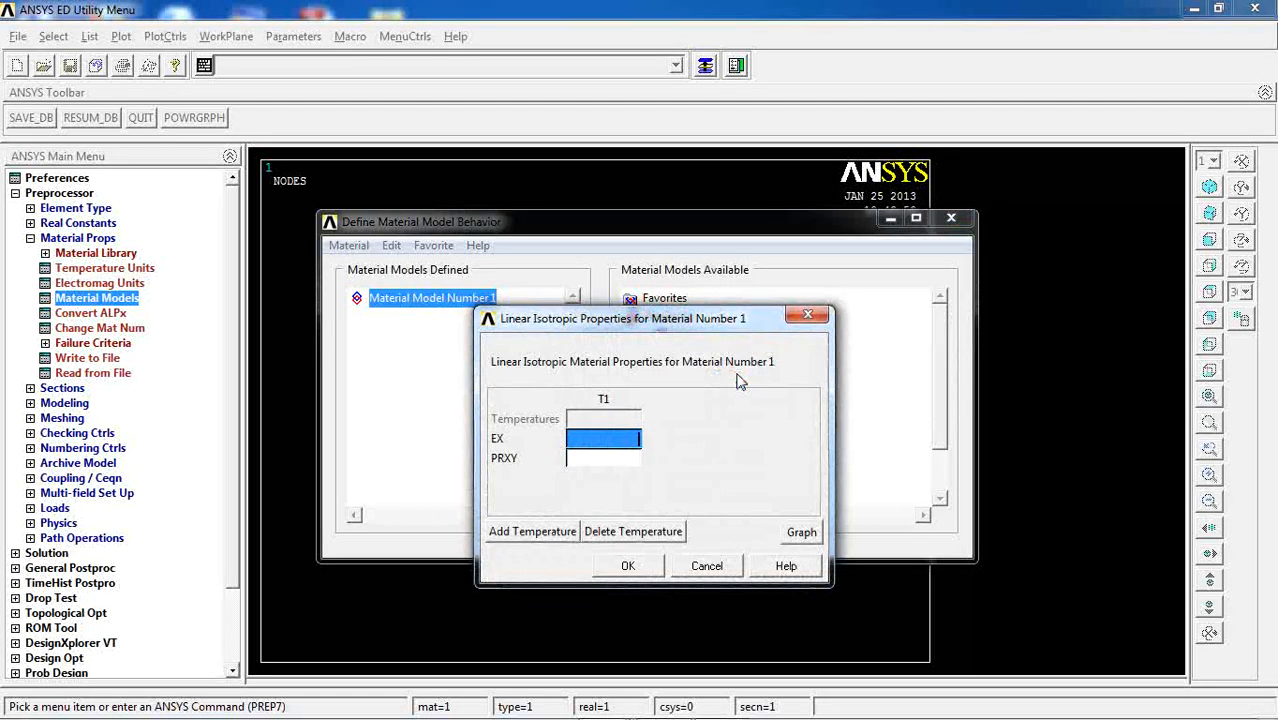
{"action": "type", "text": "2e11"}
{"action": "key", "text": "Tab"}
{"action": "type", "text": "0"}
{"action": "key", "text": "Return"}
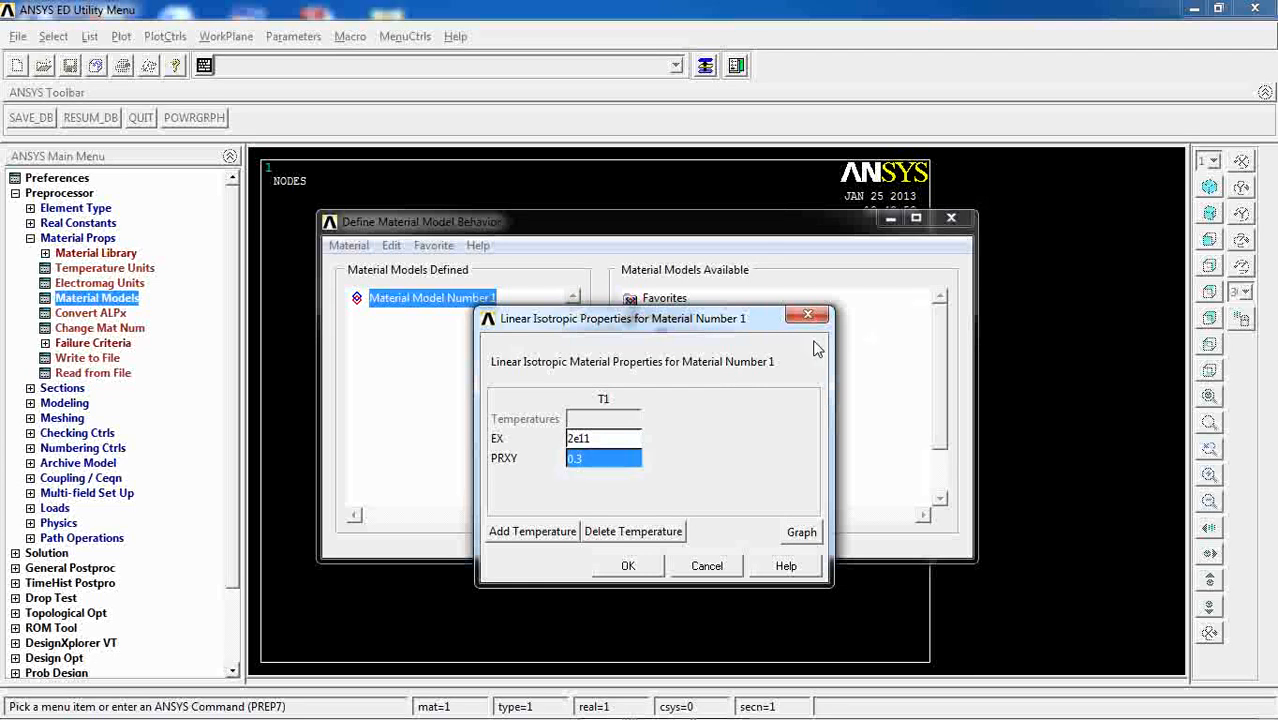
{"action": "left_click", "coordinate": [628, 566]}
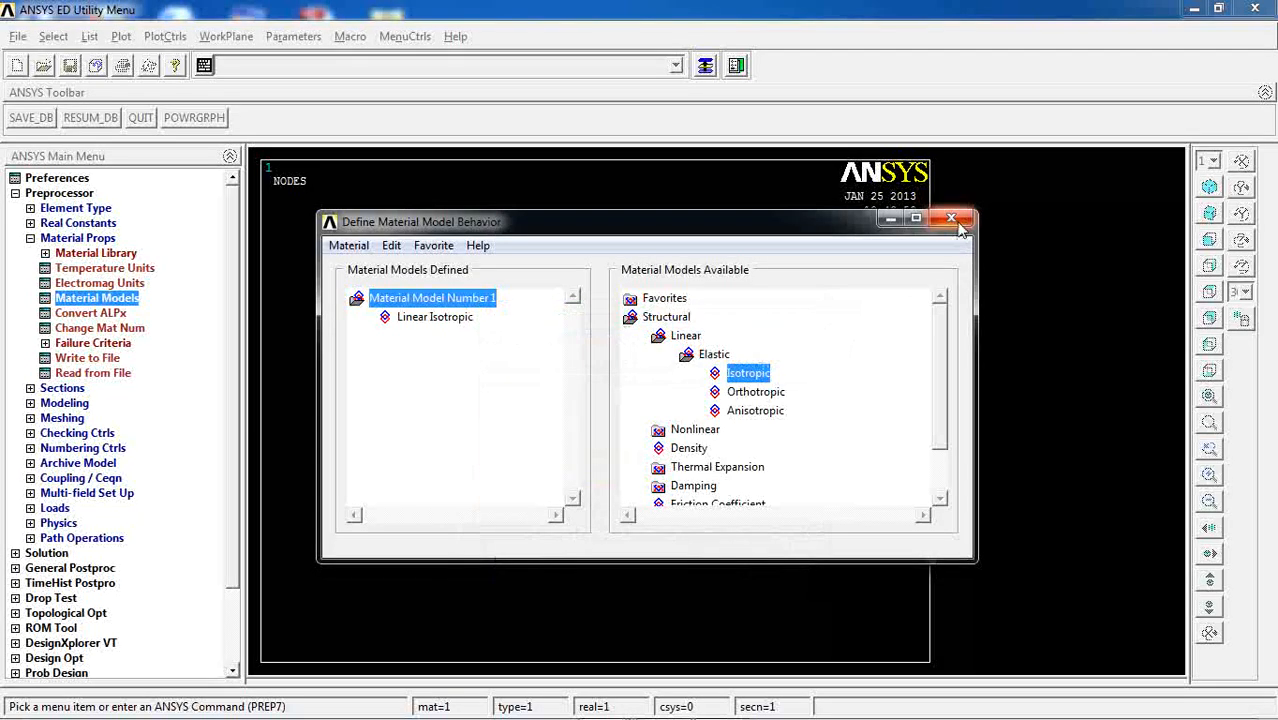
{"action": "left_click", "coordinate": [951, 217]}
{"action": "left_click", "coordinate": [82, 240]}
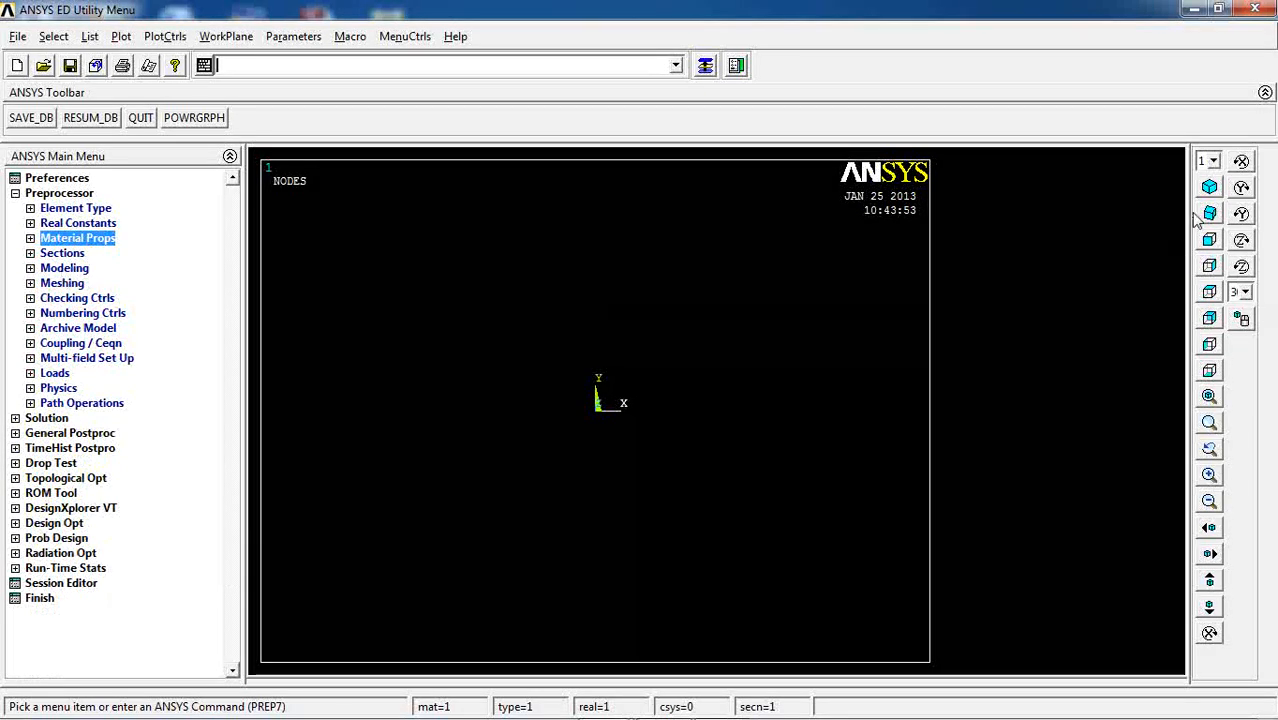
Create a keypoint in the active coordinate system at (0, 20, 0.5).
{"action": "left_click", "coordinate": [1209, 187]}
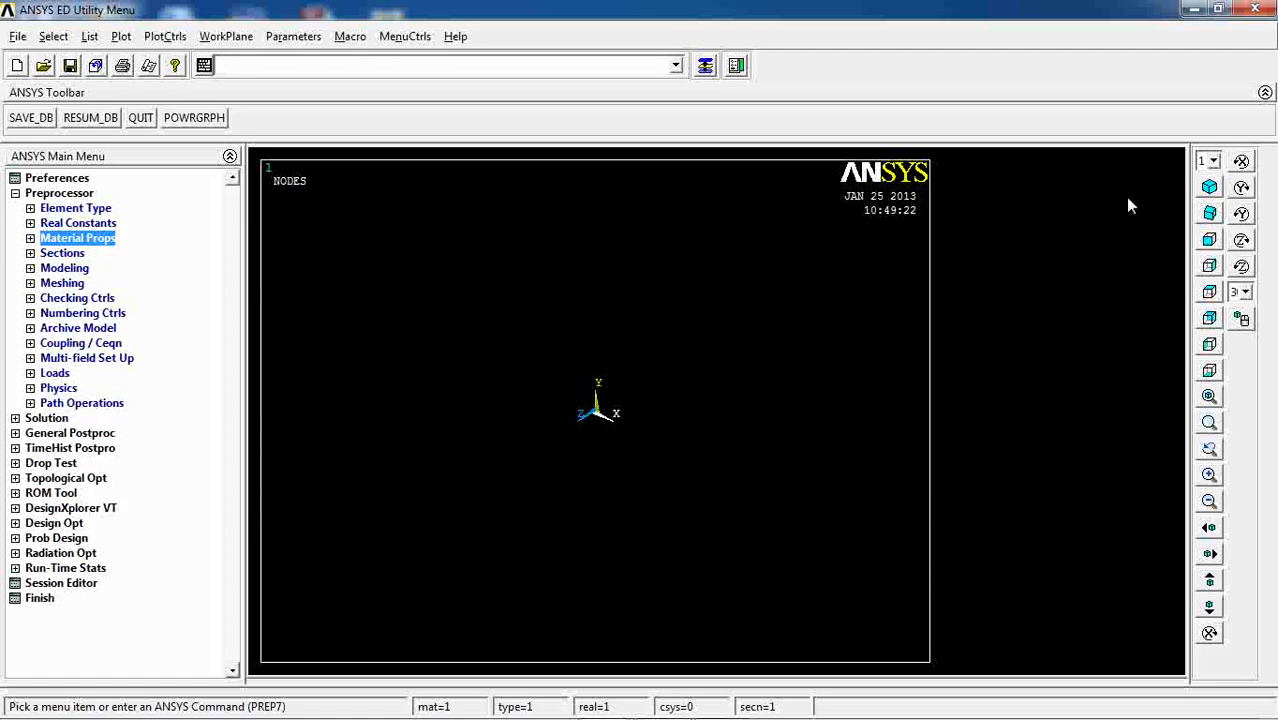
{"action": "left_click", "coordinate": [60, 269]}
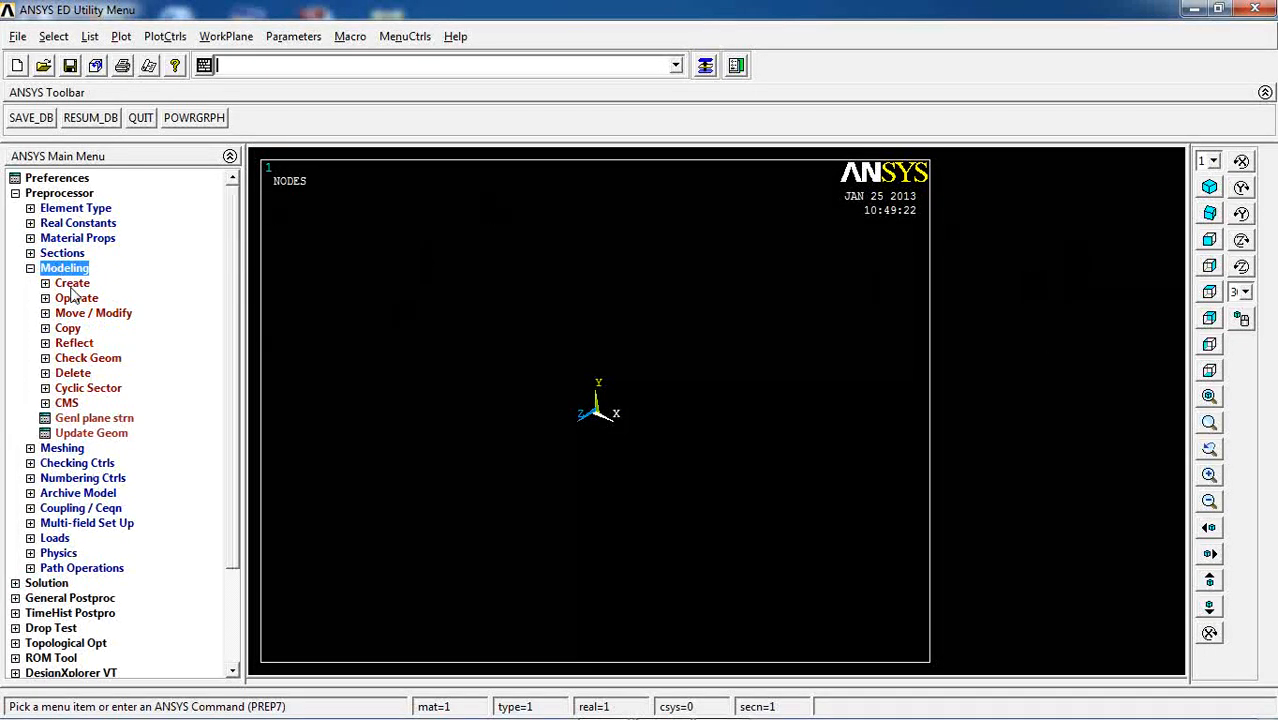
{"action": "left_click", "coordinate": [72, 284]}
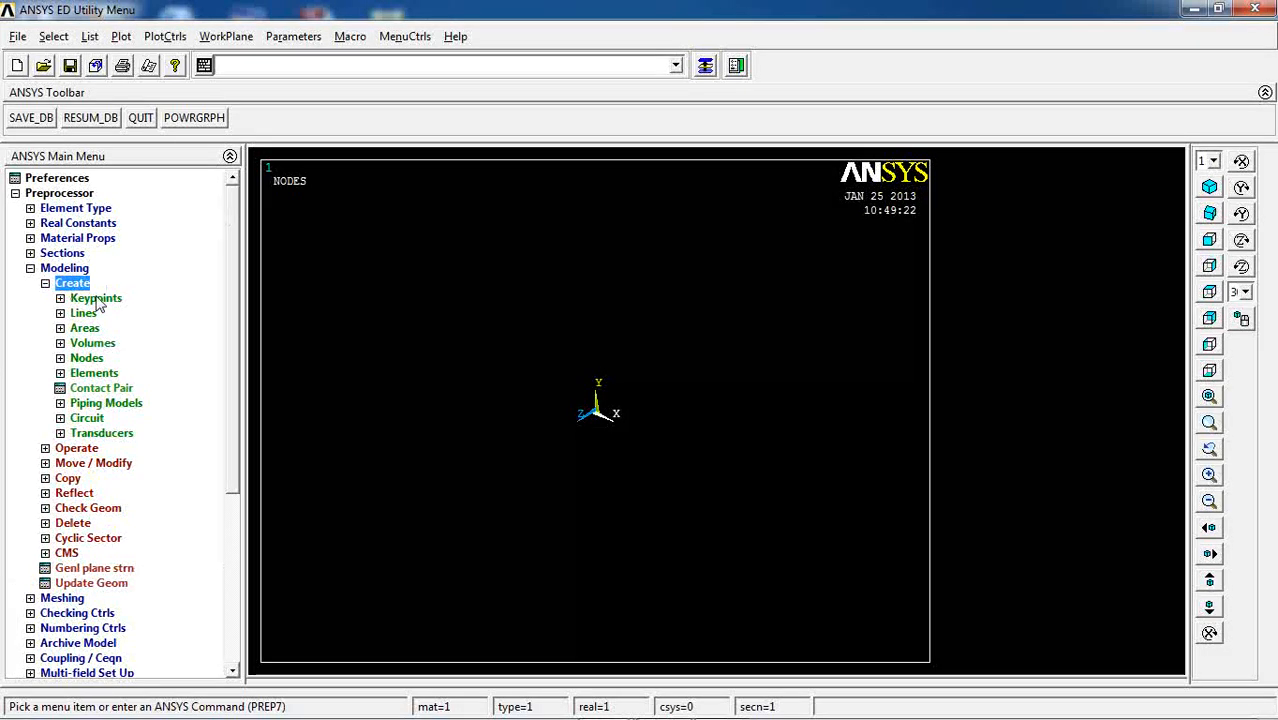
{"action": "left_click", "coordinate": [97, 300]}
{"action": "left_click", "coordinate": [116, 329]}
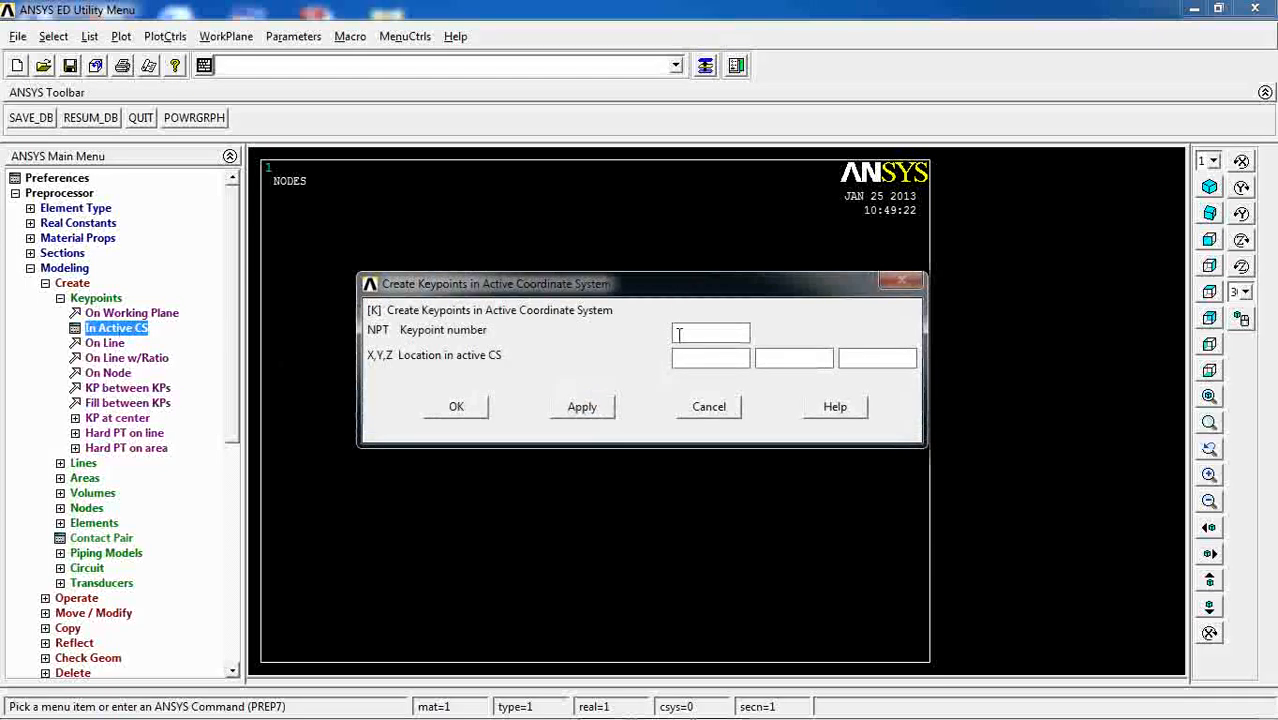
{"action": "left_click_drag", "start_coordinate": [678, 298], "coordinate": [395, 69]}
{"action": "left_click", "coordinate": [412, 135]}
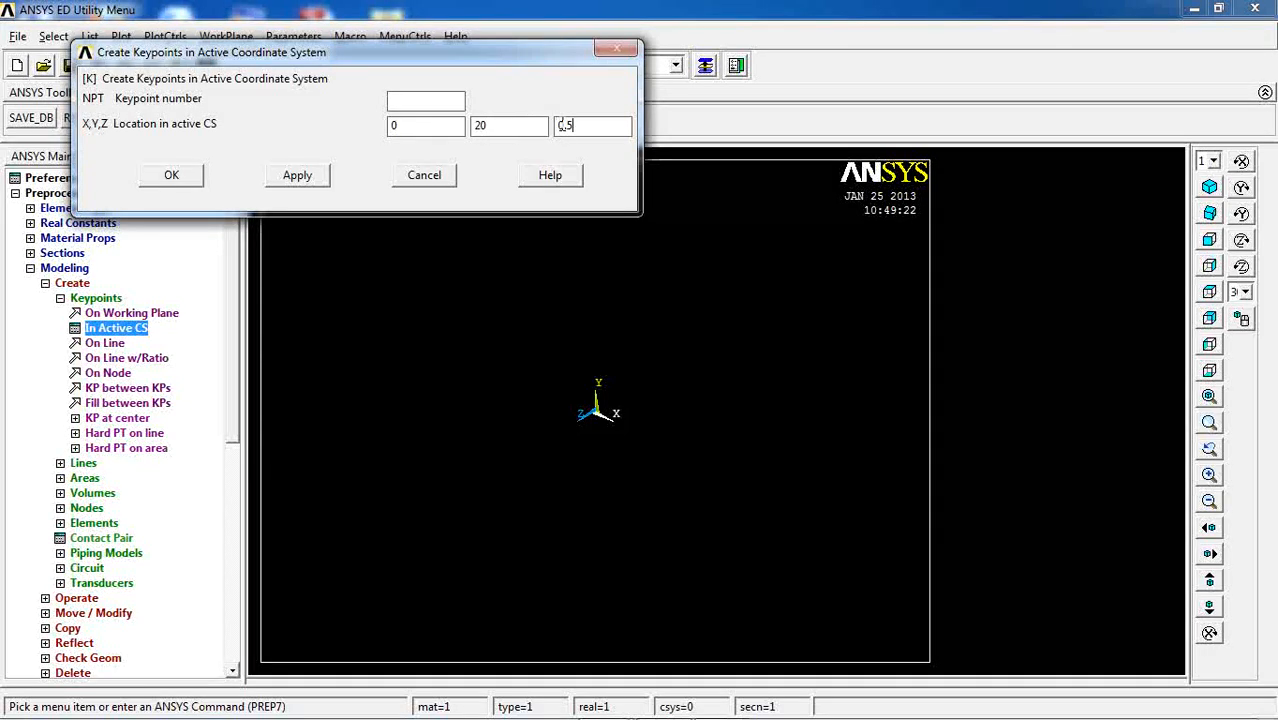
{"action": "left_click", "coordinate": [291, 184]}
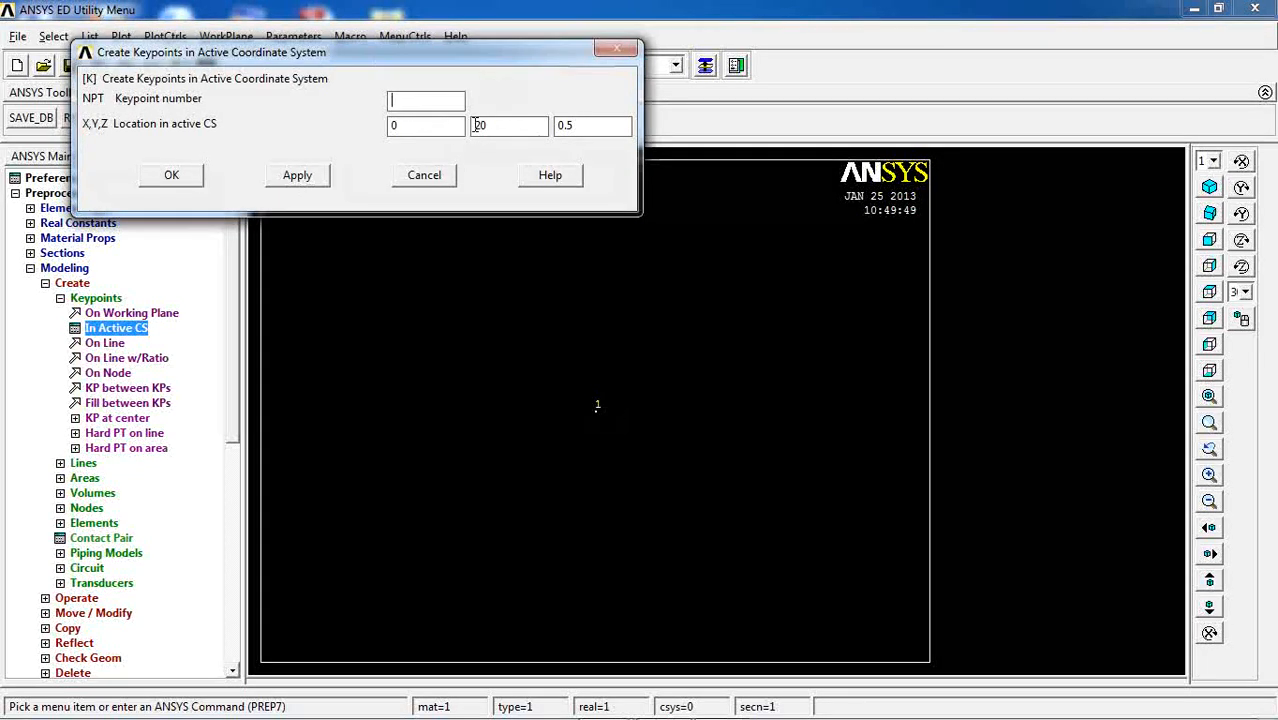
Create the profile's other three corner keypoints at (0, -20, 0.5), (0, -20, -0.5) and (0, 20, -0.5).
{"action": "left_click", "coordinate": [314, 177]}
{"action": "left_click_drag", "start_coordinate": [481, 52], "coordinate": [382, 57]}
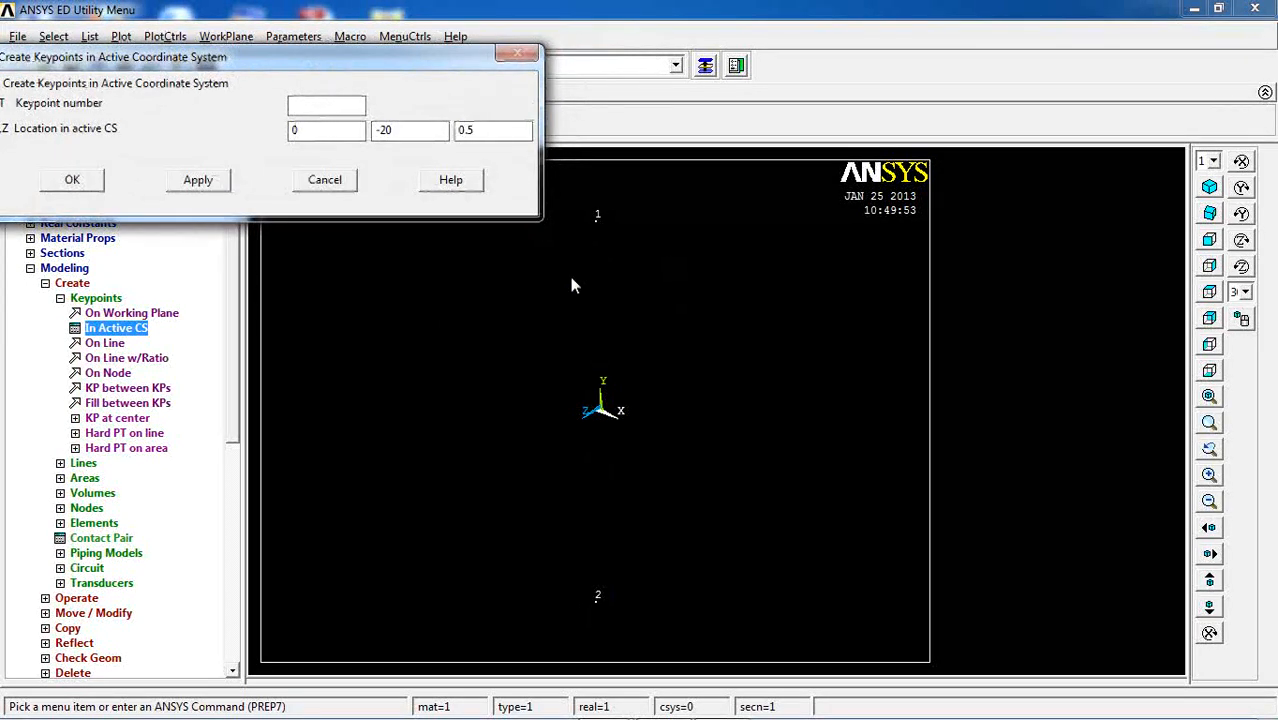
{"action": "left_click", "coordinate": [458, 130]}
{"action": "type", "text": "-"}
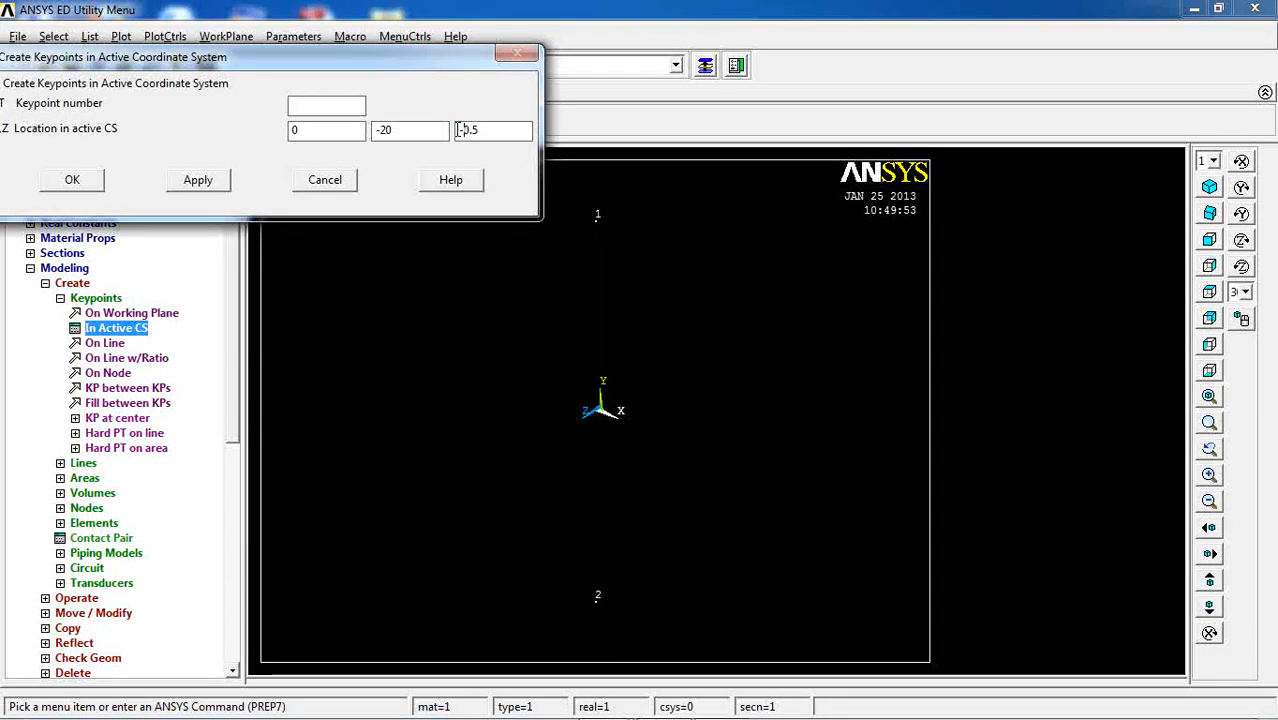
{"action": "left_click", "coordinate": [198, 180]}
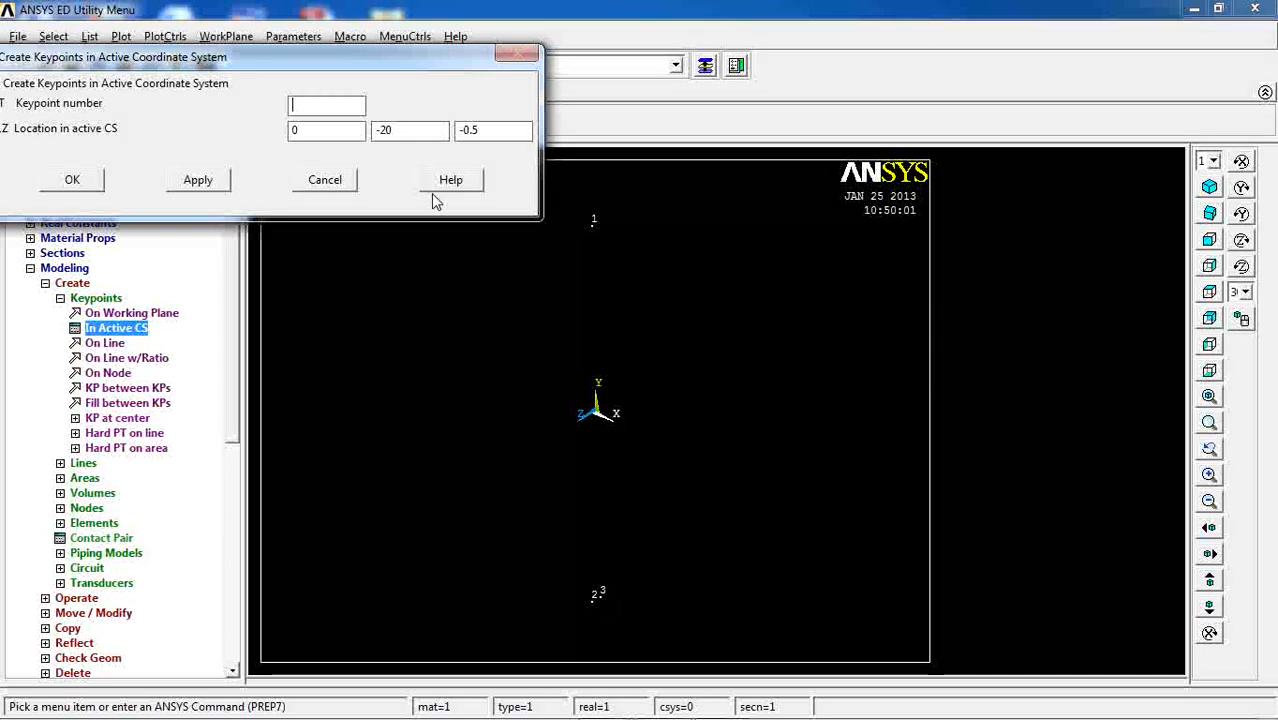
{"action": "left_click", "coordinate": [377, 130]}
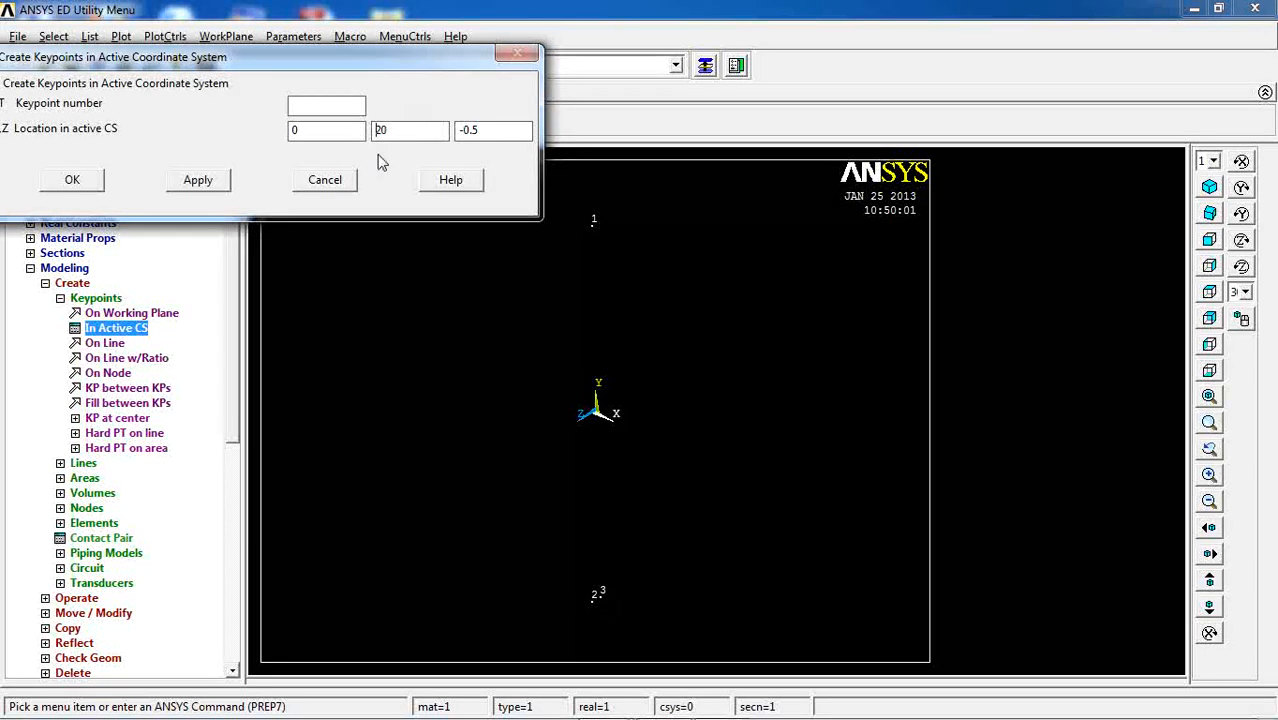
{"action": "left_click", "coordinate": [200, 188]}
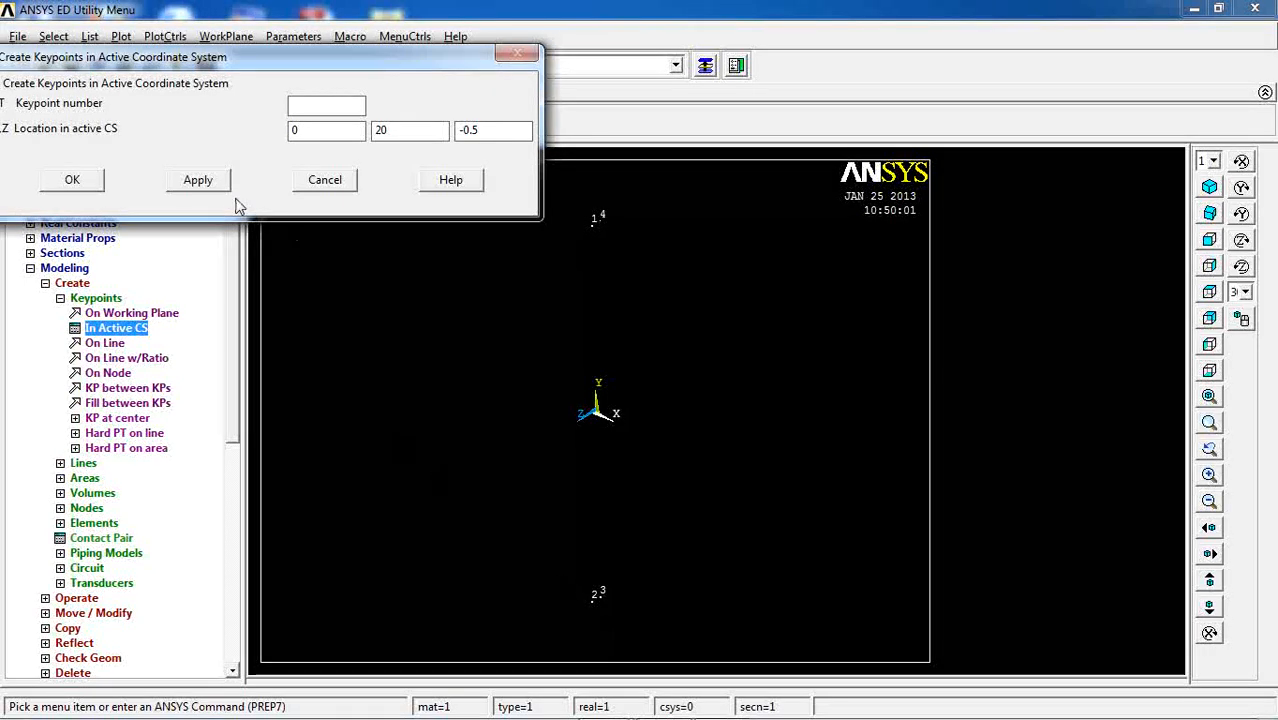
Create a keypoint at the origin (0, 0, 0) as the start of the bracket path.
{"action": "double_click", "coordinate": [396, 128]}
{"action": "type", "text": "0"}
{"action": "left_click_drag", "start_coordinate": [513, 130], "coordinate": [391, 124]}
{"action": "type", "text": "0"}
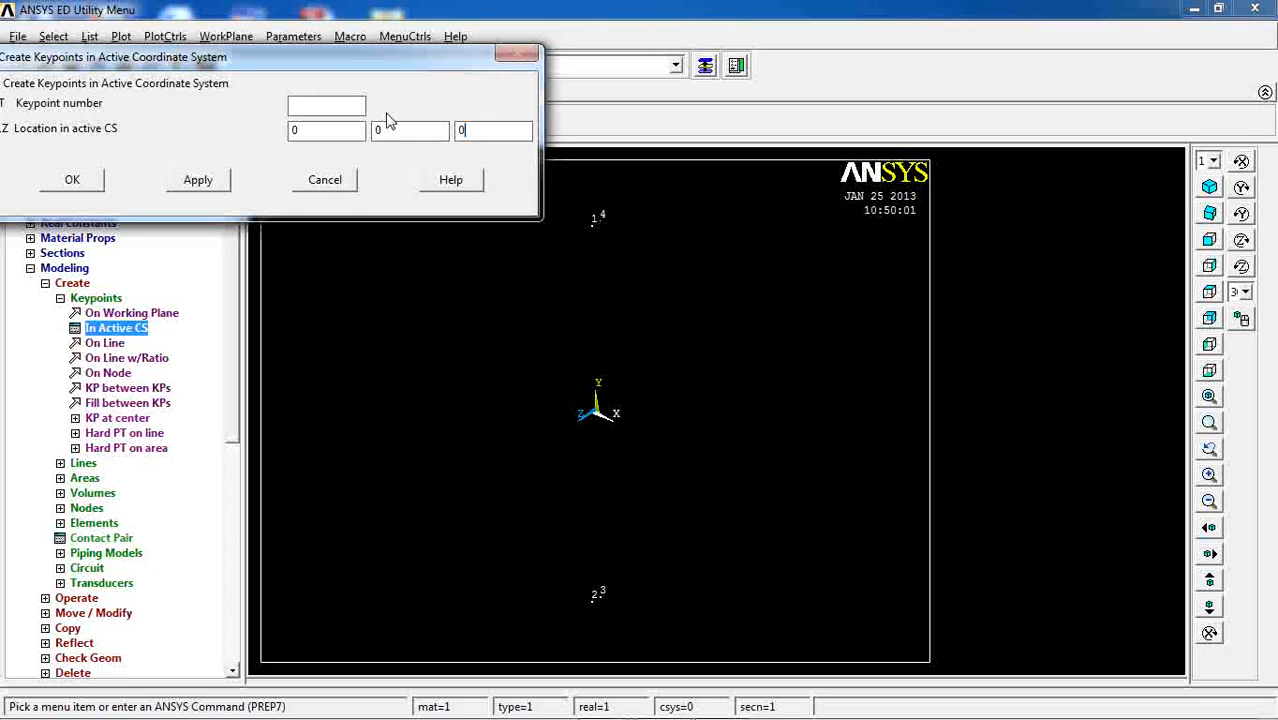
{"action": "left_click", "coordinate": [196, 184]}
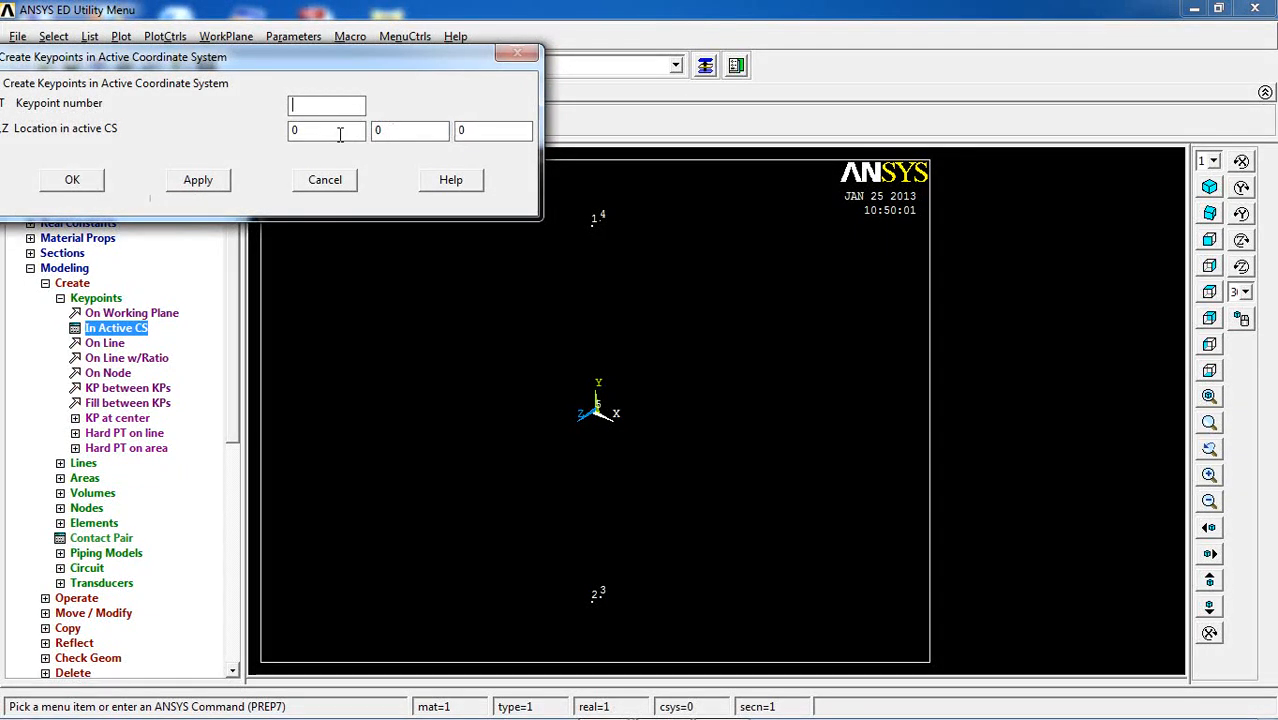
Create two keypoints at (49, 0, 0) and (49, 0, 1) near the bracket's bend.
{"action": "double_click", "coordinate": [340, 134]}
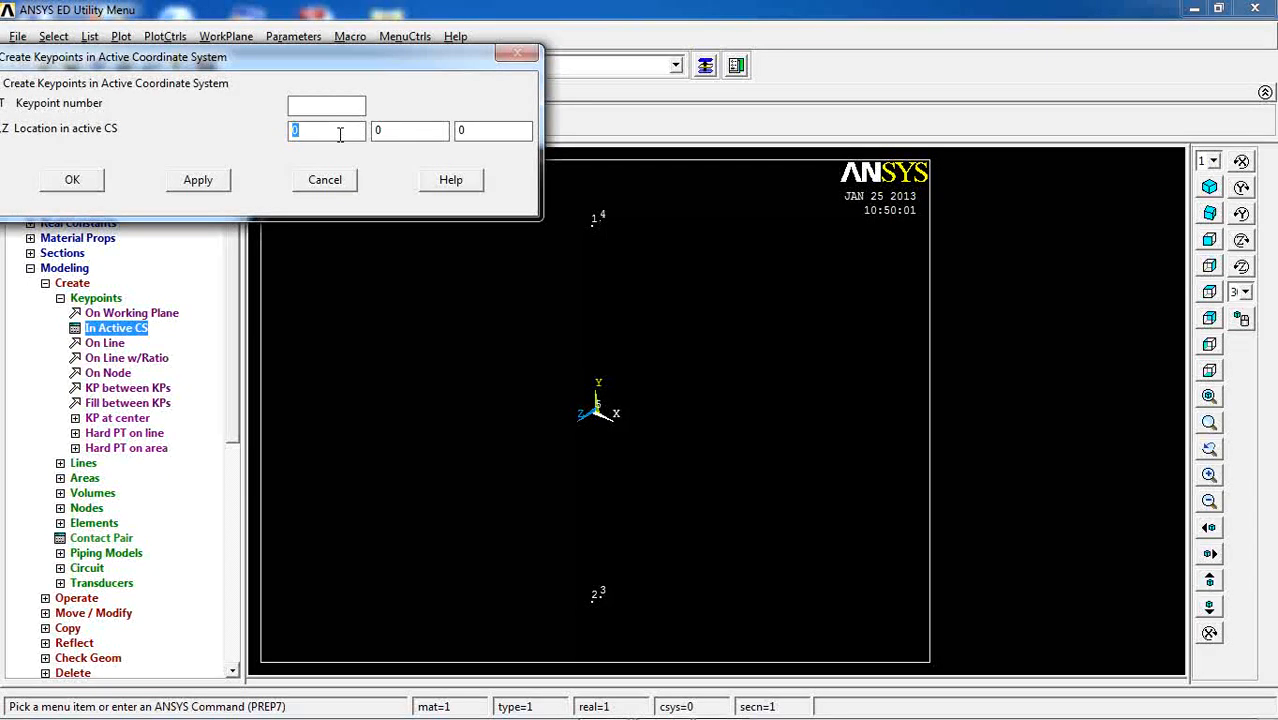
{"action": "type", "text": "49"}
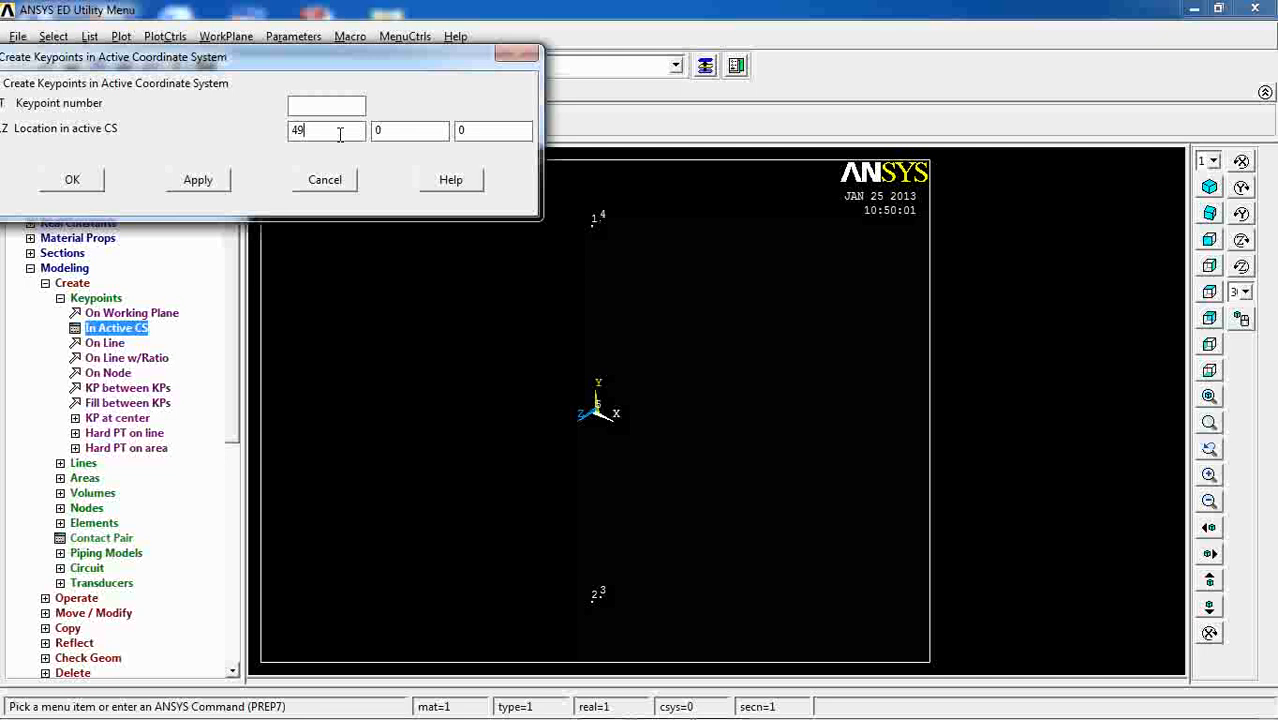
{"action": "left_click", "coordinate": [200, 188]}
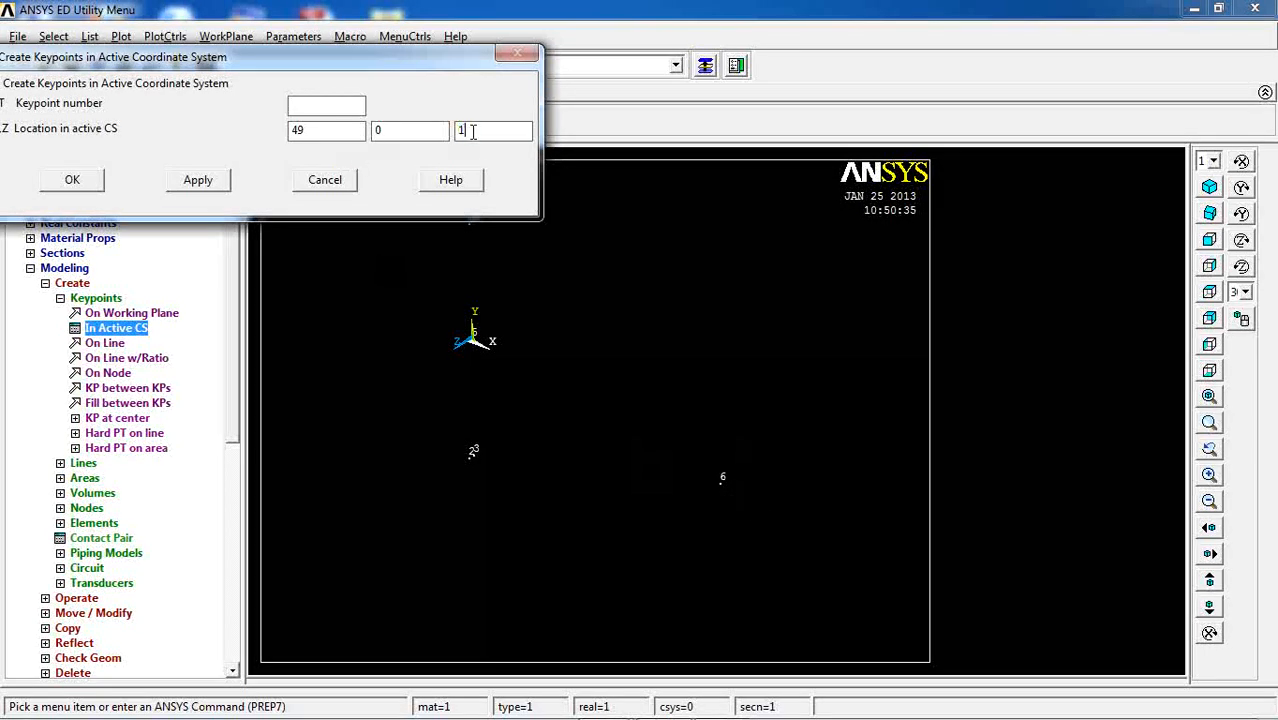
{"action": "left_click", "coordinate": [185, 186]}
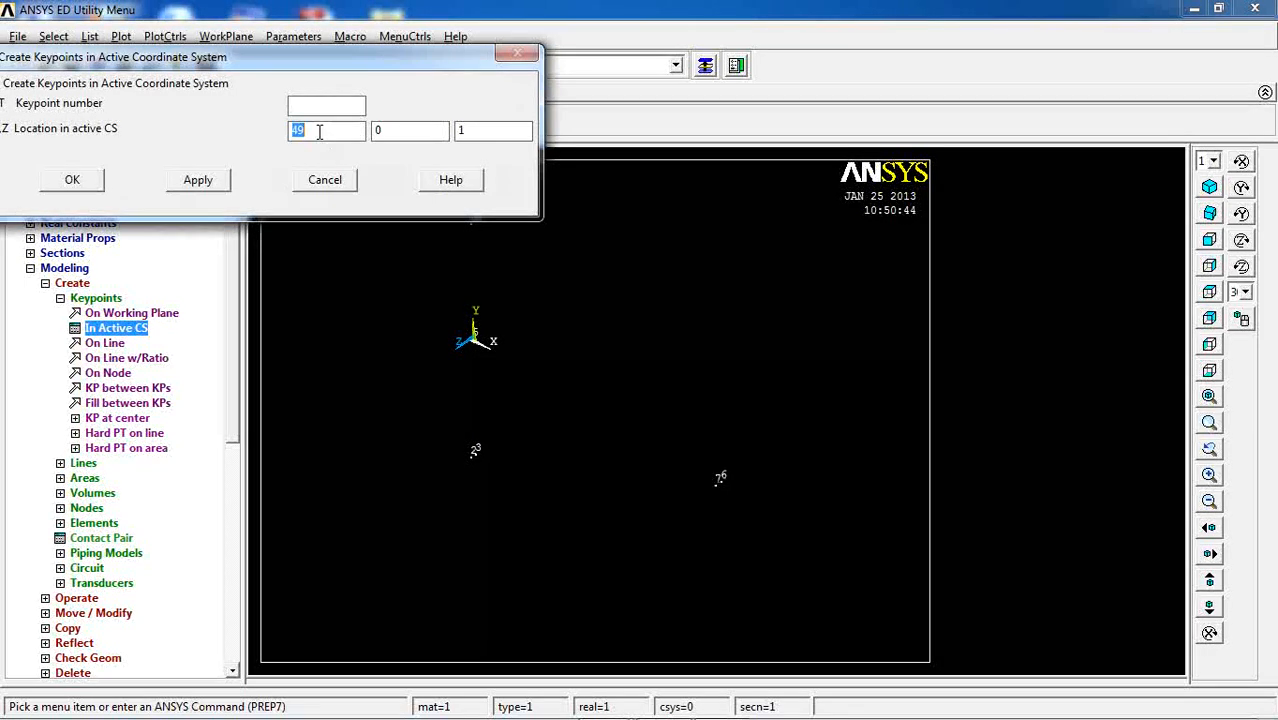
Create keypoints at (50, 0, 1) and (50, 0, 50) for the second leg and finish keypoint creation.
{"action": "left_click", "coordinate": [199, 180]}
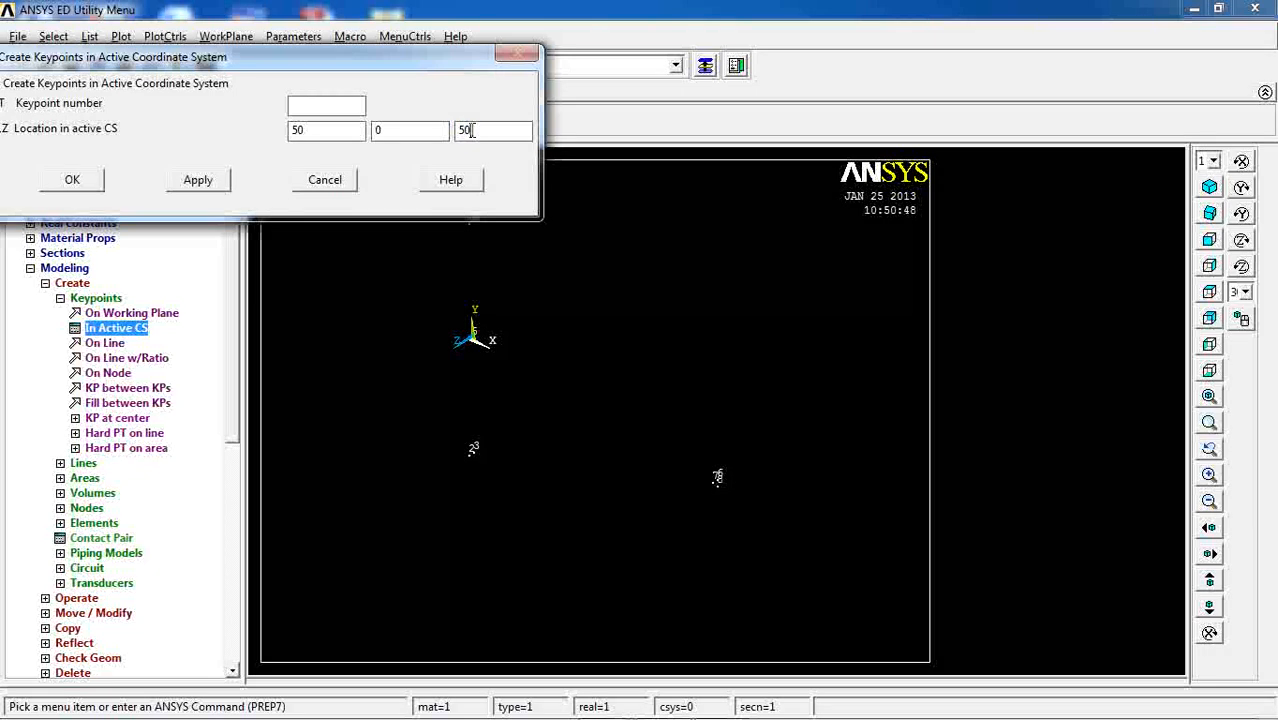
{"action": "left_click", "coordinate": [199, 194]}
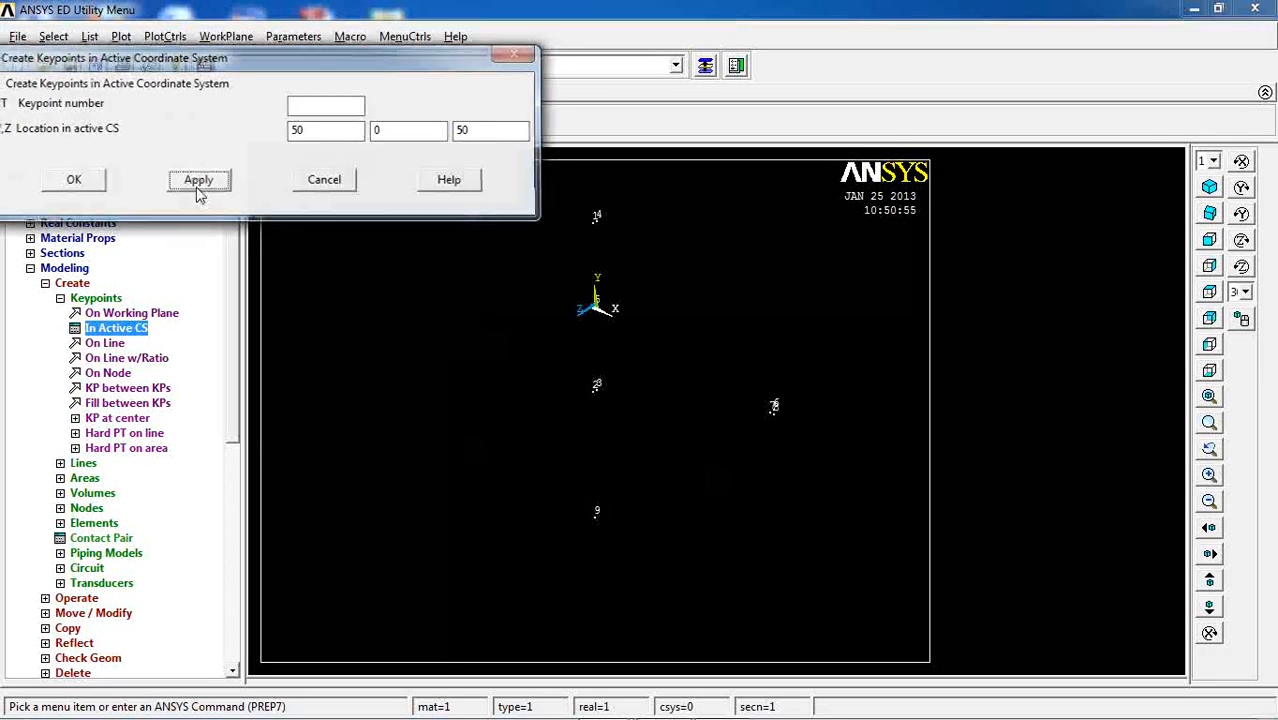
{"action": "left_click", "coordinate": [72, 183]}
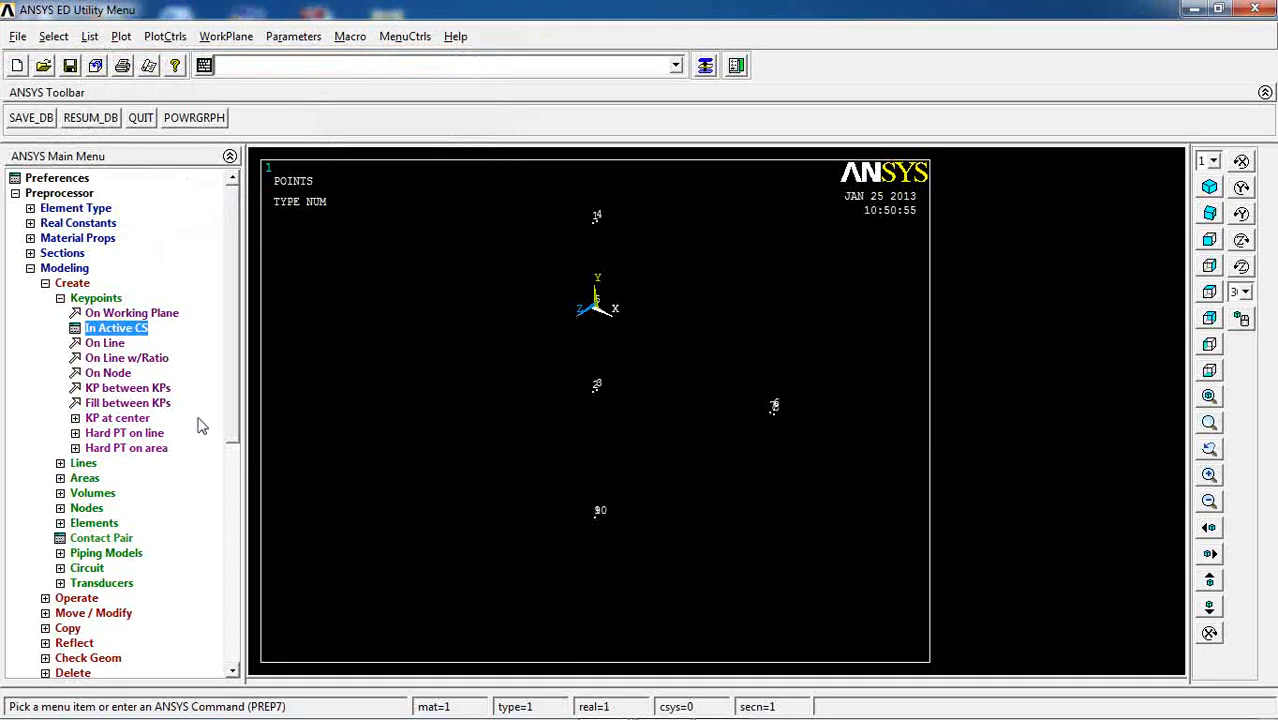
Delete the duplicate keypoint 10 that coincides with keypoint 9 at (50, 0, 50).
{"action": "scroll", "coordinate": [236, 460], "scroll_direction": "down", "scroll_amount": 2}
{"action": "scroll", "coordinate": [236, 460], "scroll_direction": "down", "scroll_amount": 2}
{"action": "left_click", "coordinate": [80, 537]}
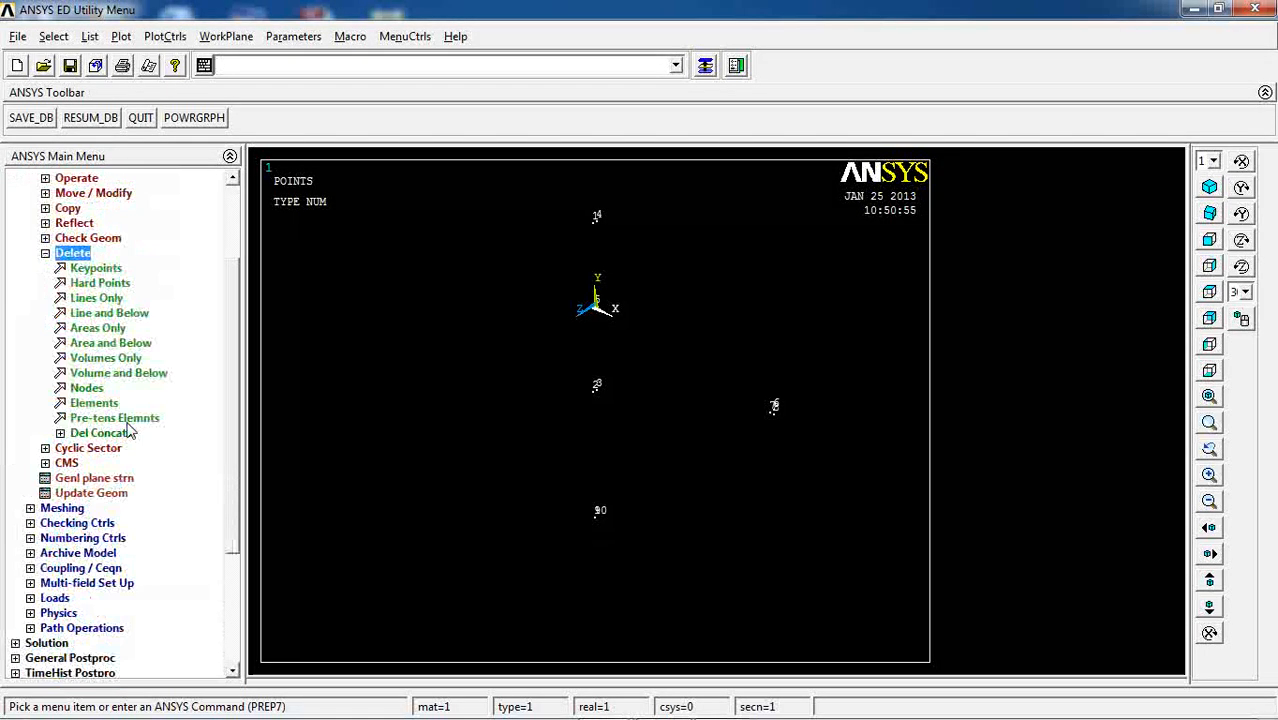
{"action": "left_click", "coordinate": [95, 268]}
{"action": "left_click", "coordinate": [596, 512]}
{"action": "left_click", "coordinate": [360, 261]}
{"action": "left_click", "coordinate": [200, 261]}
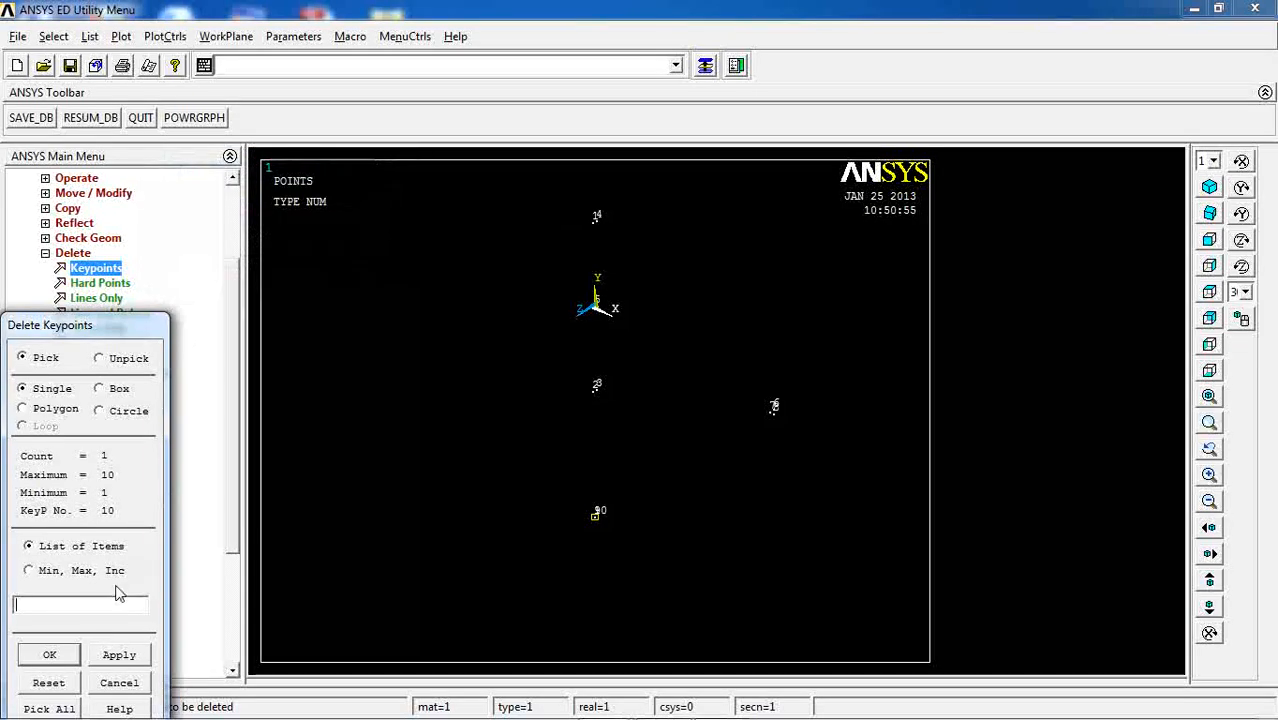
{"action": "left_click", "coordinate": [51, 656]}
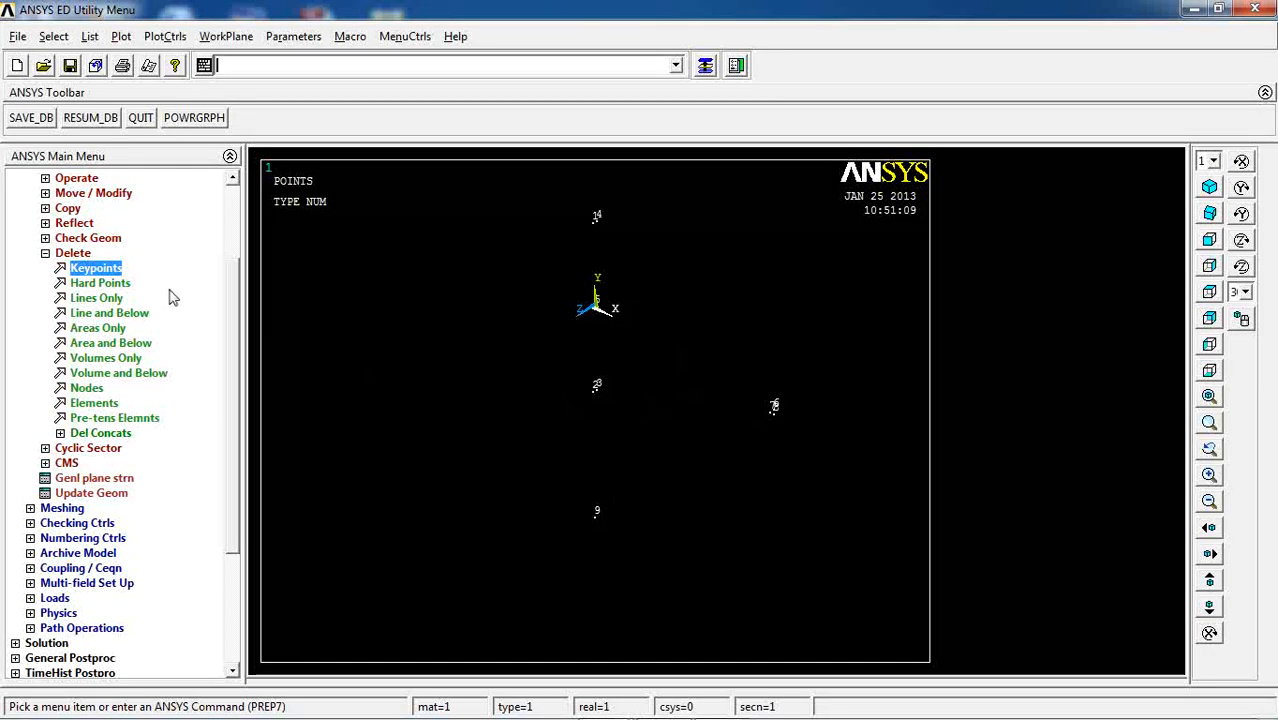
Create a straight line from keypoint 1 to keypoint 2 as the first long edge of the profile.
{"action": "left_click", "coordinate": [80, 253]}
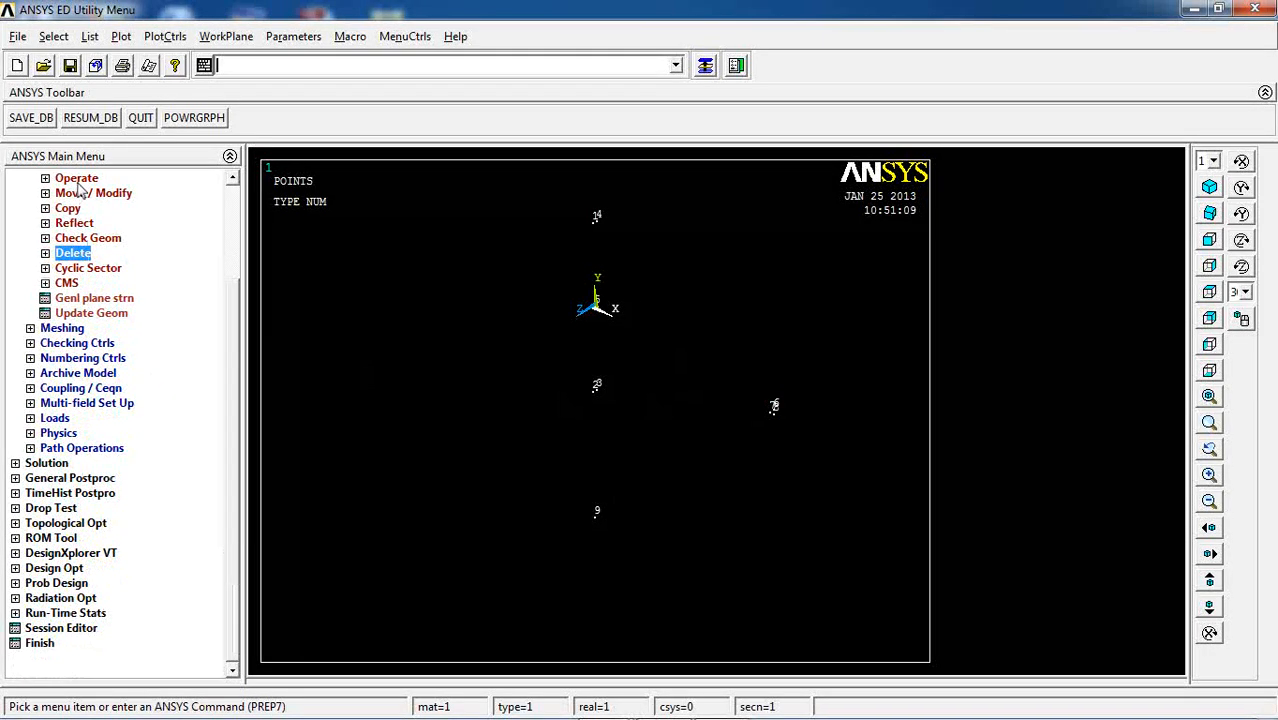
{"action": "scroll", "coordinate": [226, 332], "scroll_direction": "up", "scroll_amount": 2}
{"action": "left_click", "coordinate": [80, 226]}
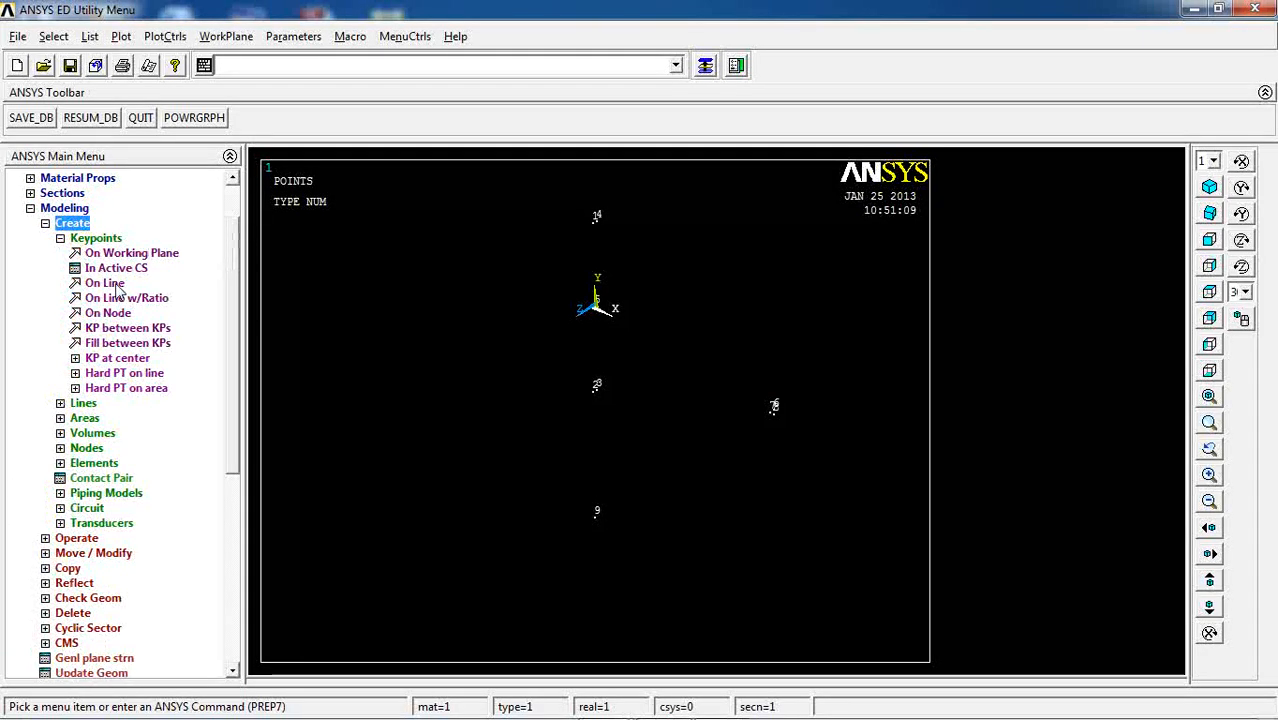
{"action": "left_click", "coordinate": [96, 239]}
{"action": "left_click", "coordinate": [86, 254]}
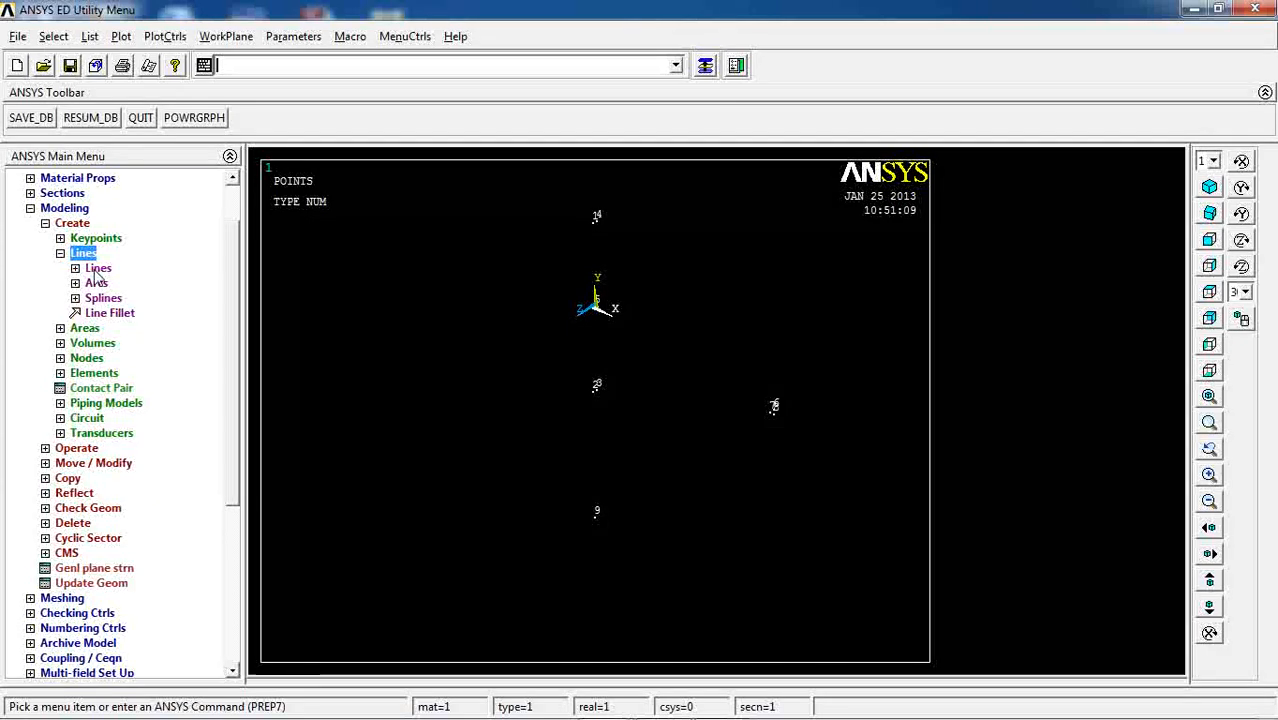
{"action": "left_click", "coordinate": [97, 269]}
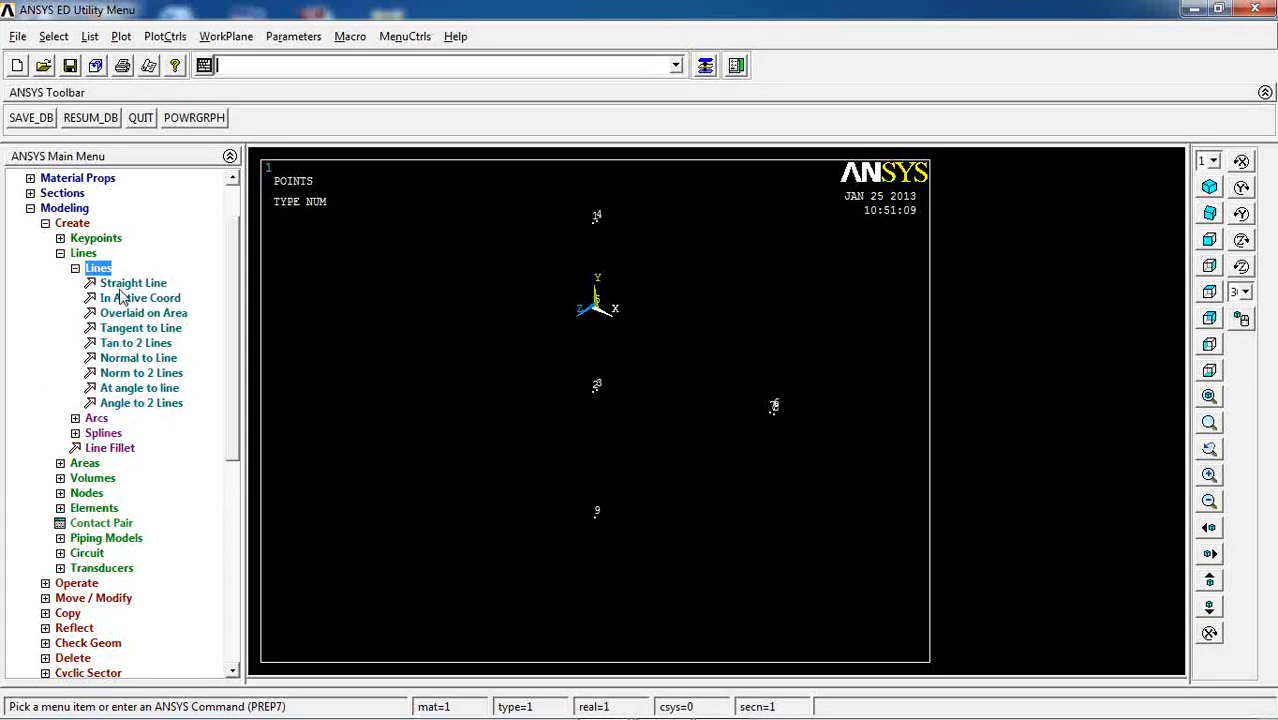
{"action": "left_click", "coordinate": [128, 284]}
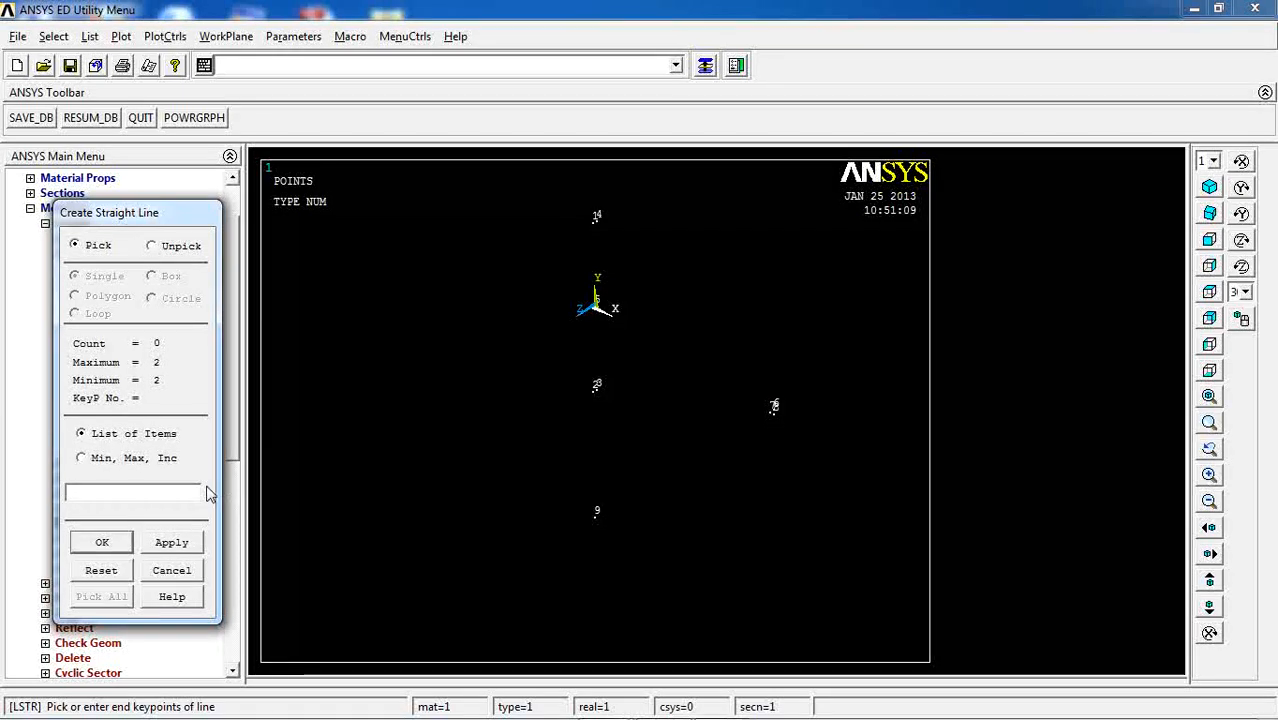
{"action": "type", "text": "1,2"}
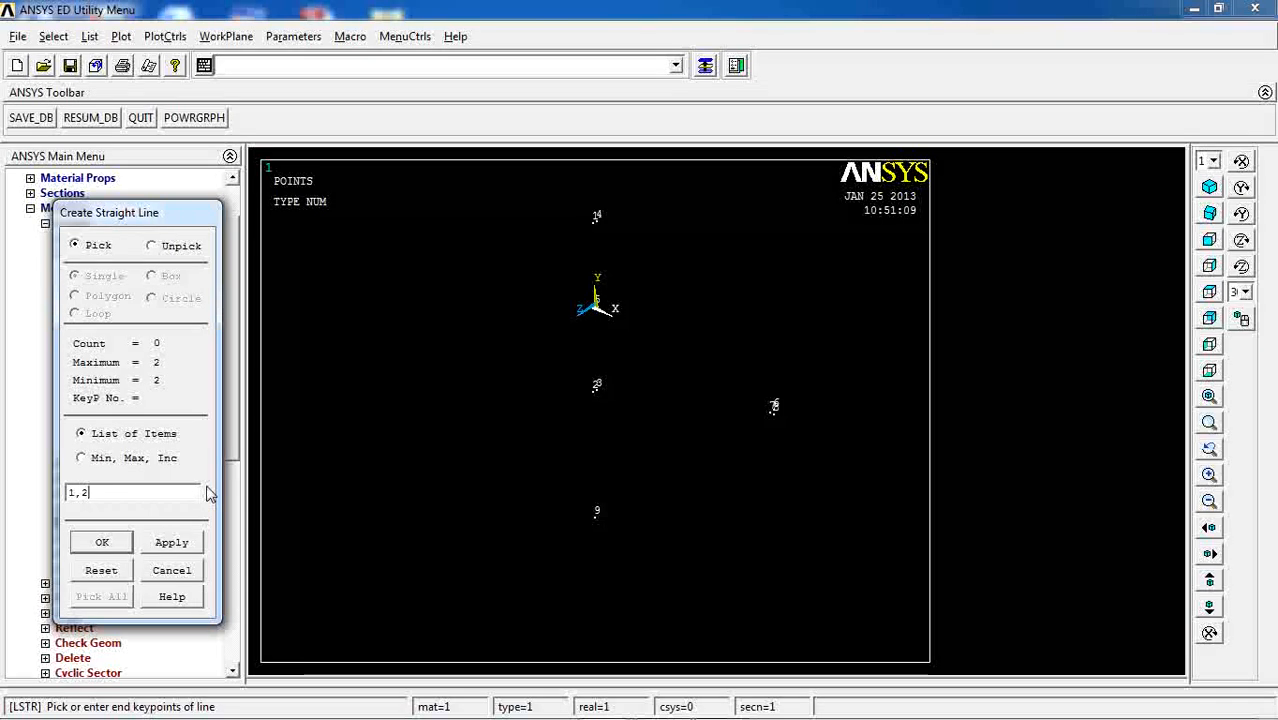
{"action": "left_click", "coordinate": [175, 545]}
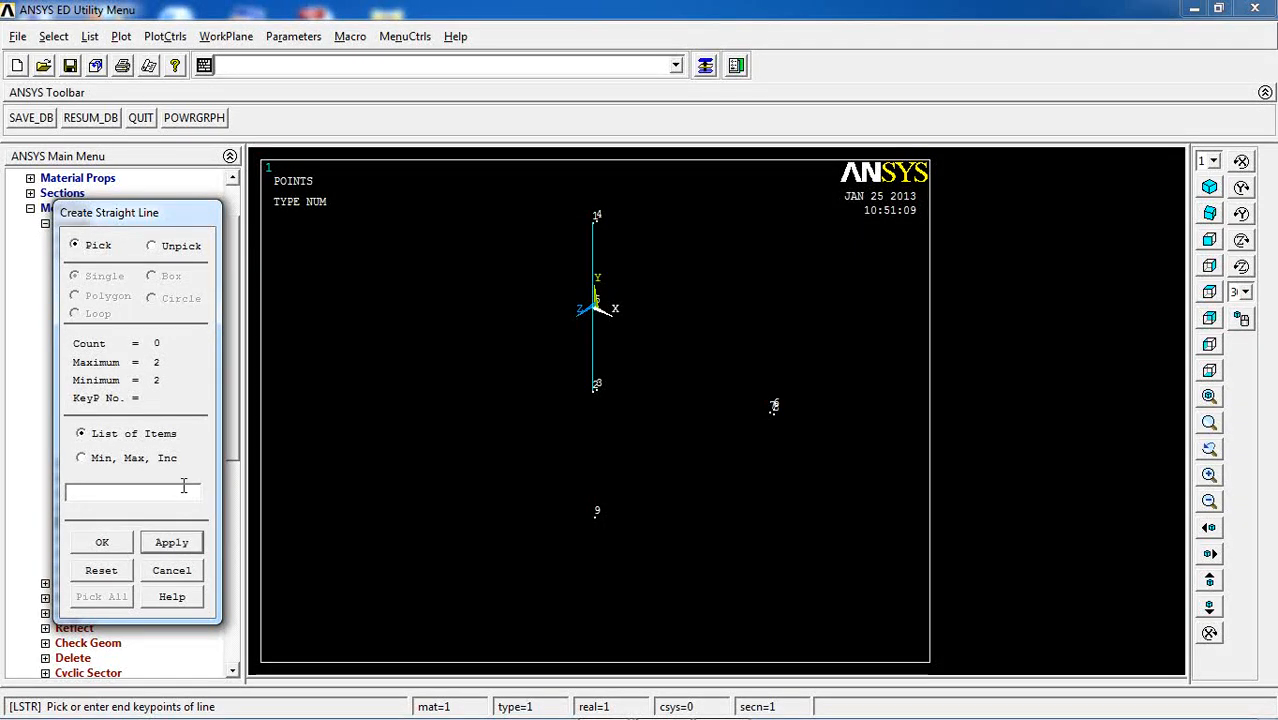
Create straight lines from keypoint 2 to 3, 3 to 4 and back to keypoint 1, closing the thin rectangular profile.
{"action": "type", "text": "2,3"}
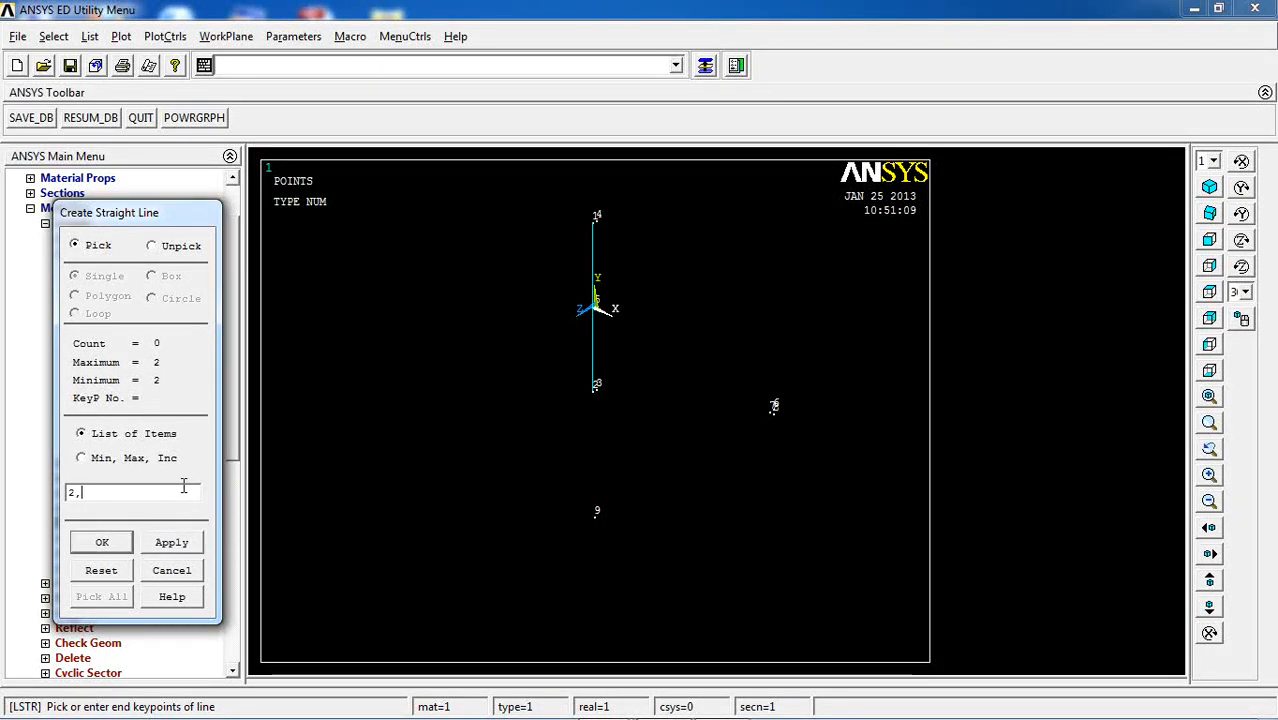
{"action": "left_click", "coordinate": [175, 545]}
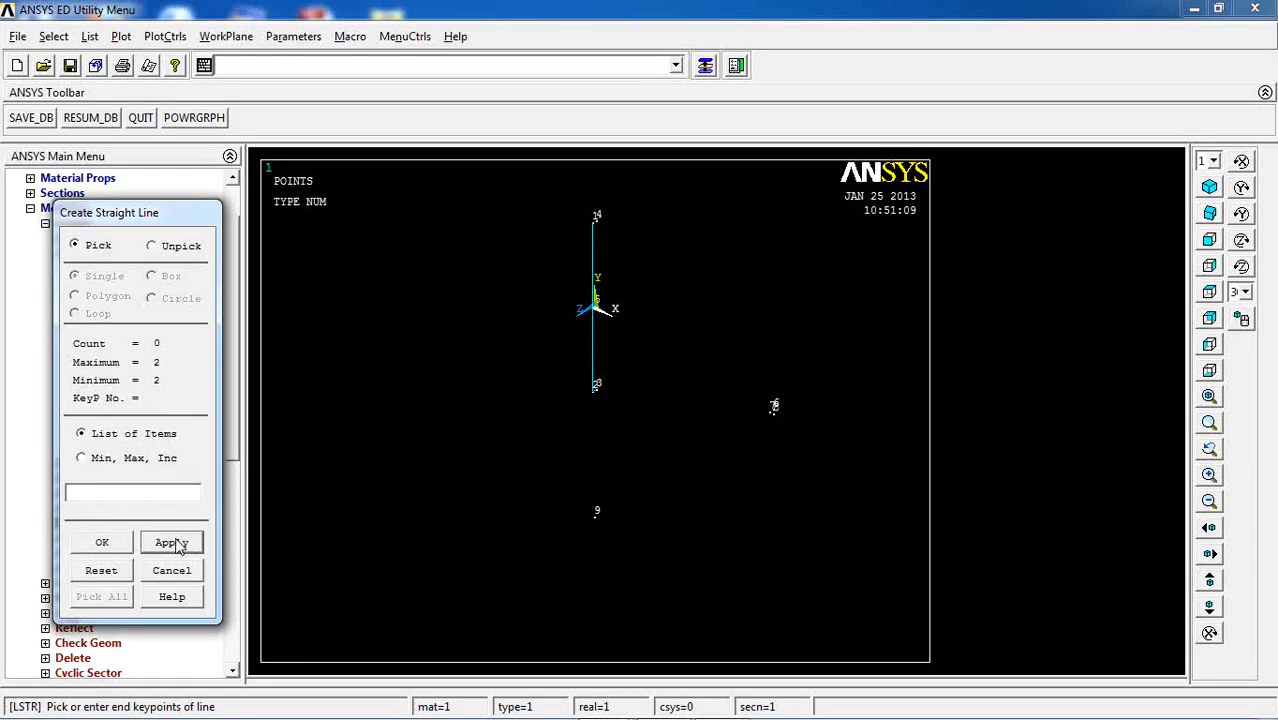
{"action": "left_click", "coordinate": [120, 493]}
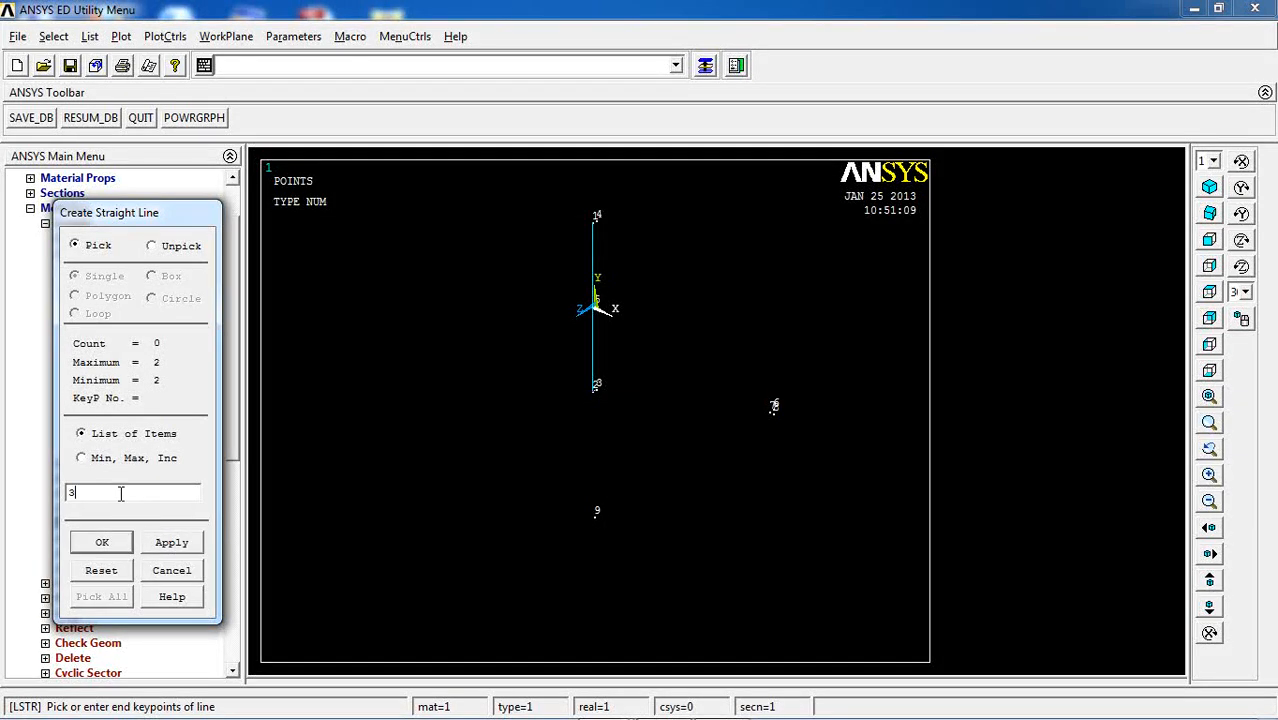
{"action": "left_click", "coordinate": [171, 542]}
{"action": "left_click", "coordinate": [141, 492]}
{"action": "left_click", "coordinate": [150, 544]}
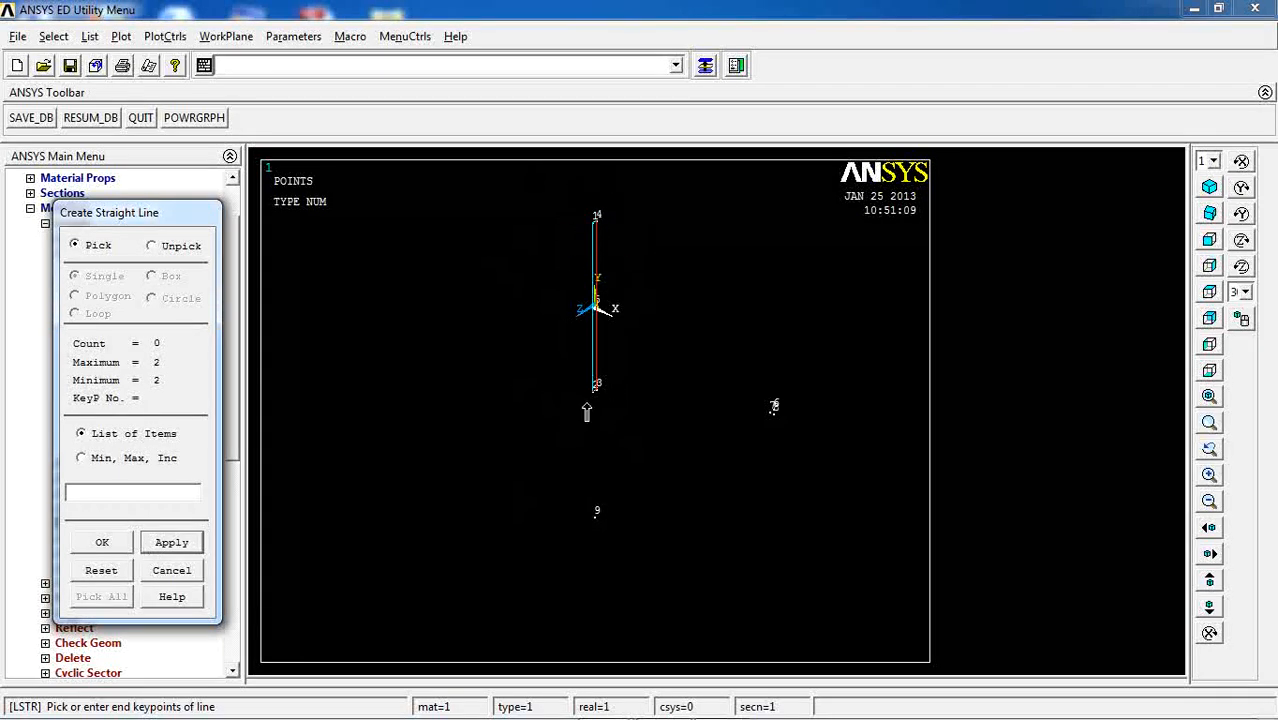
{"action": "left_click", "coordinate": [127, 493]}
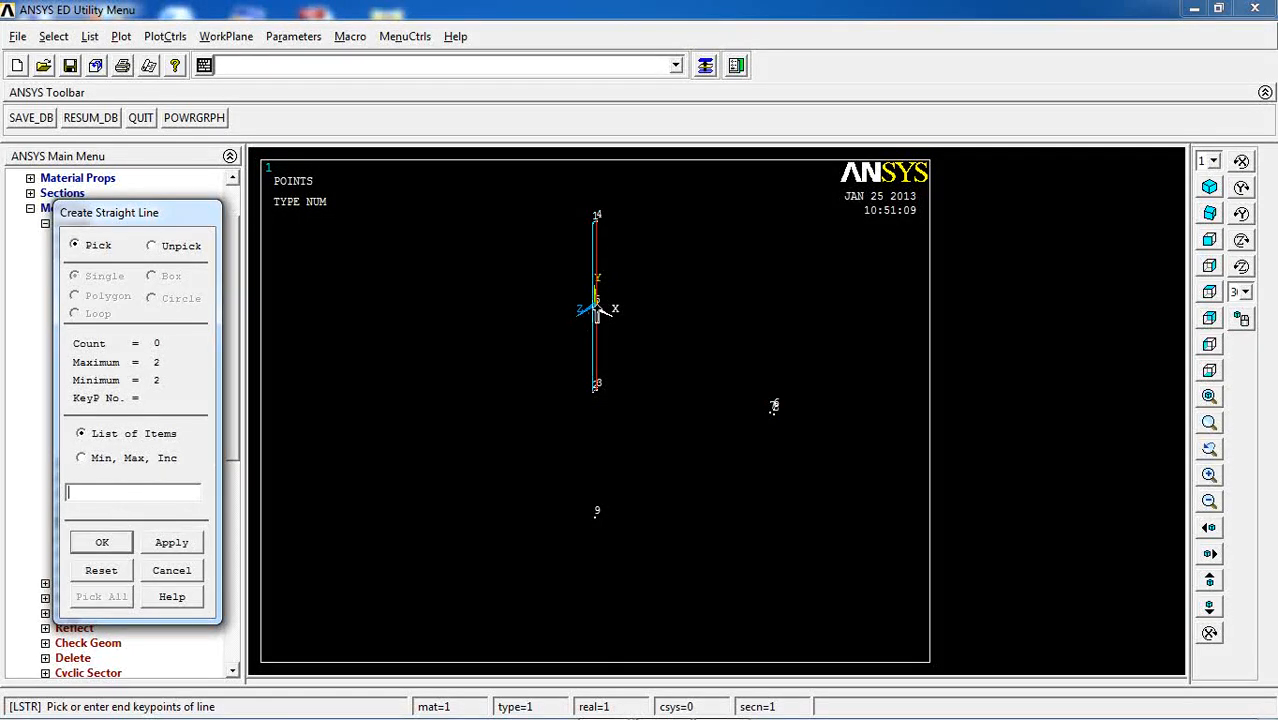
Create straight lines from keypoint 5 to 6 and from keypoint 8 to 9 as the two legs of the bend path.
{"action": "type", "text": "5,6"}
{"action": "left_click", "coordinate": [172, 543]}
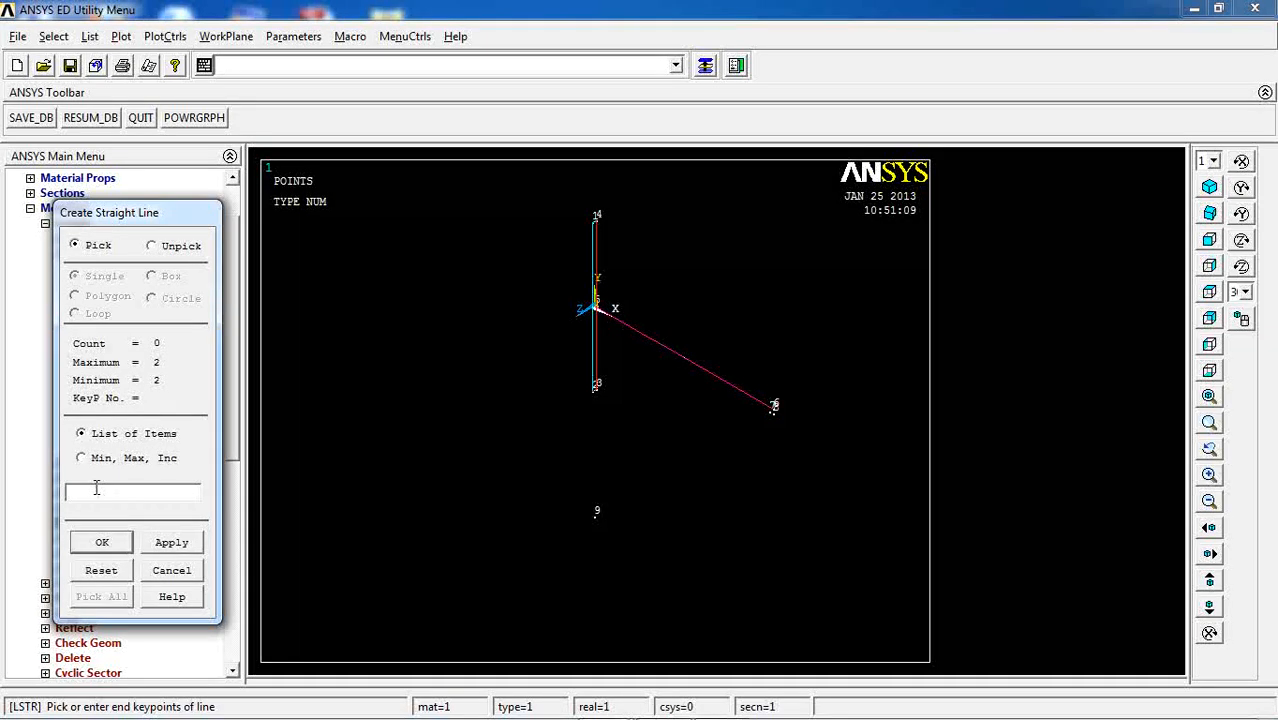
{"action": "type", "text": "8,9"}
{"action": "left_click", "coordinate": [102, 543]}
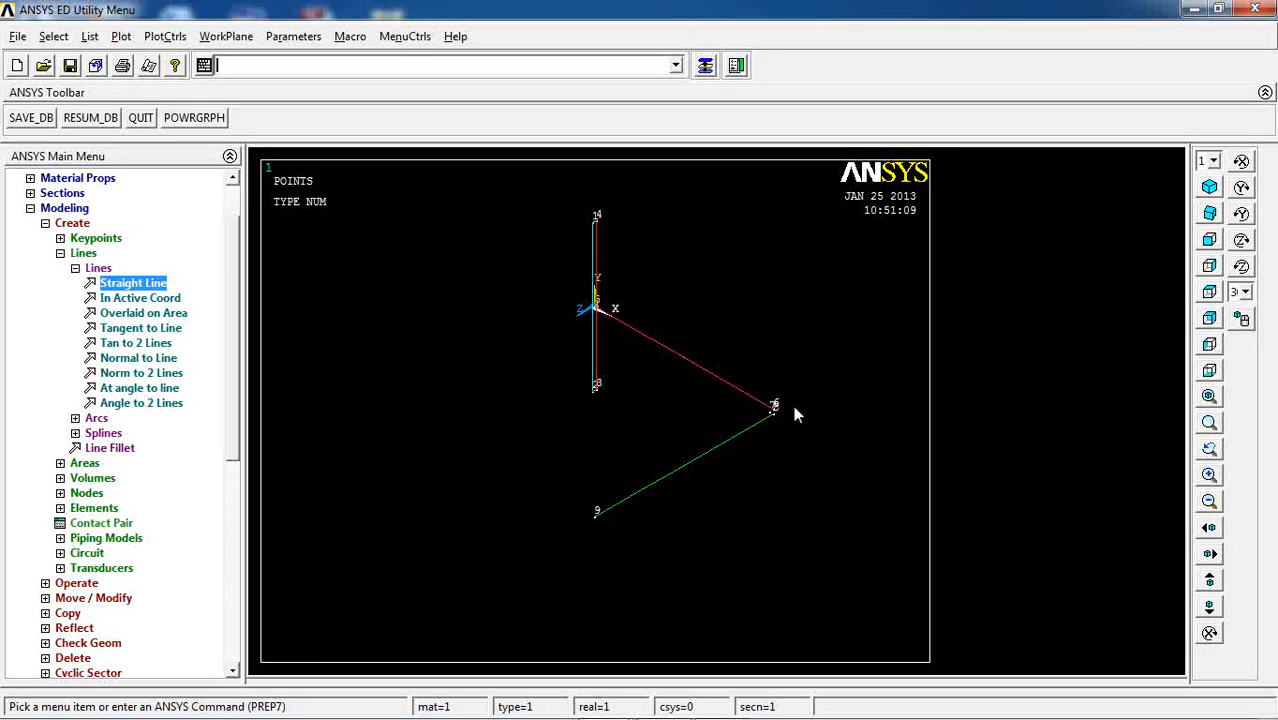
Create an arc of radius 1 from keypoint 6 to keypoint 8, with keypoint 7 on the center-of-curvature side.
{"action": "left_click", "coordinate": [98, 268]}
{"action": "left_click", "coordinate": [95, 283]}
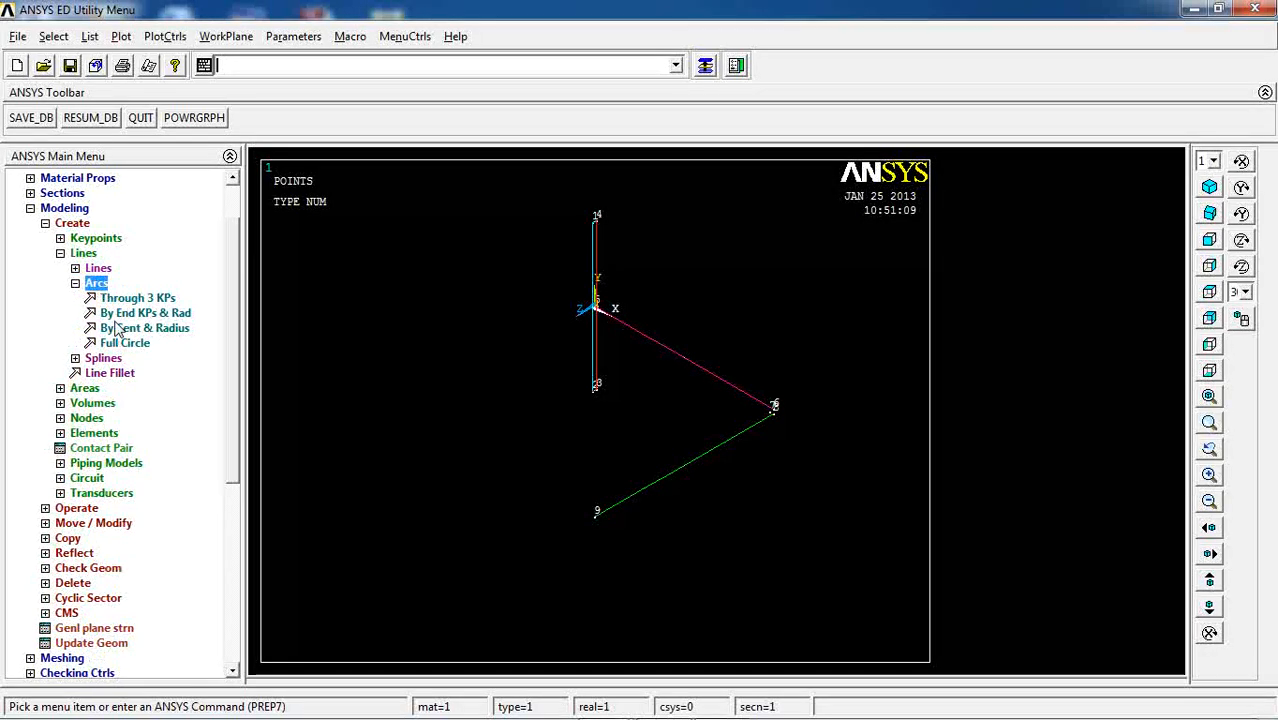
{"action": "left_click", "coordinate": [158, 314]}
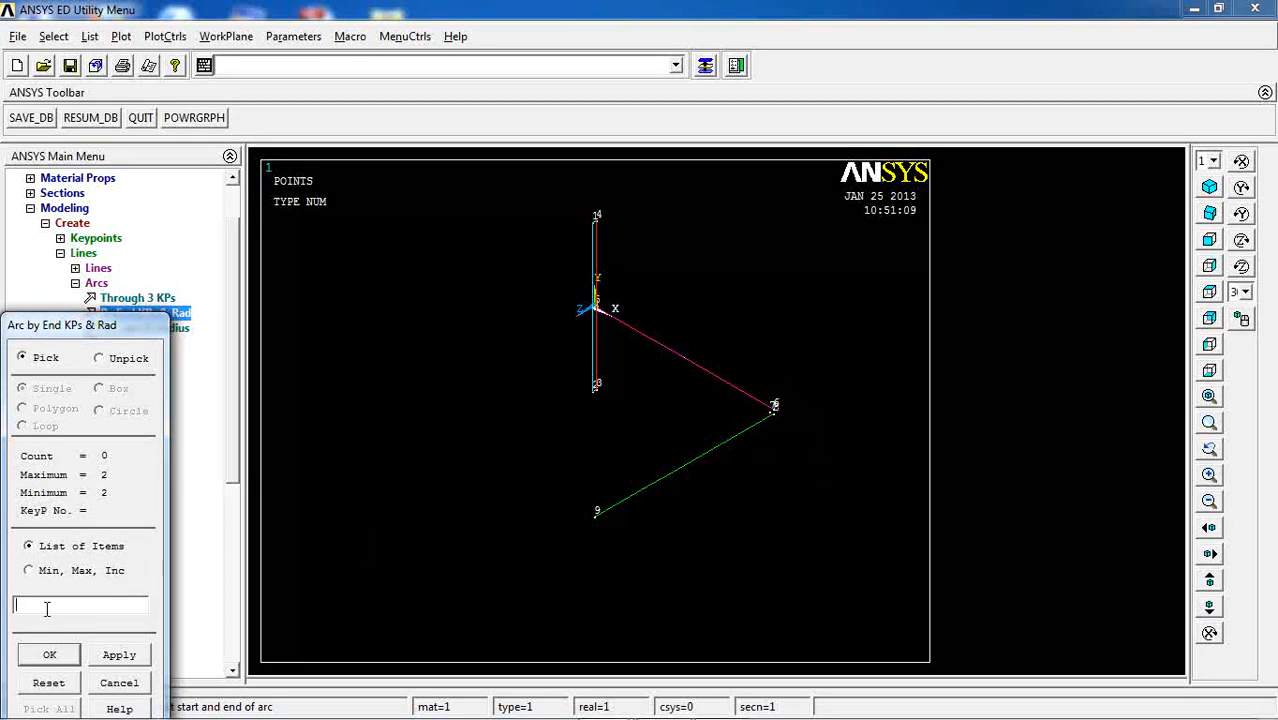
{"action": "type", "text": "6,8"}
{"action": "left_click", "coordinate": [50, 655]}
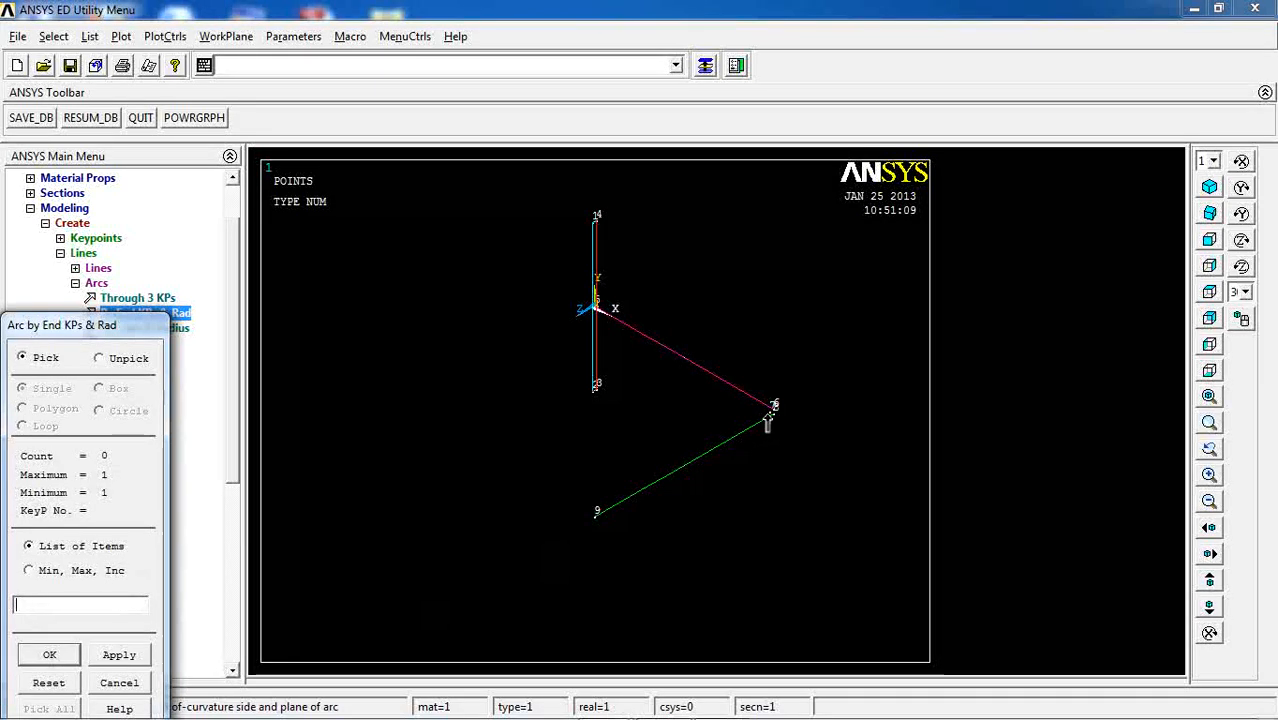
{"action": "type", "text": "7"}
{"action": "left_click", "coordinate": [49, 656]}
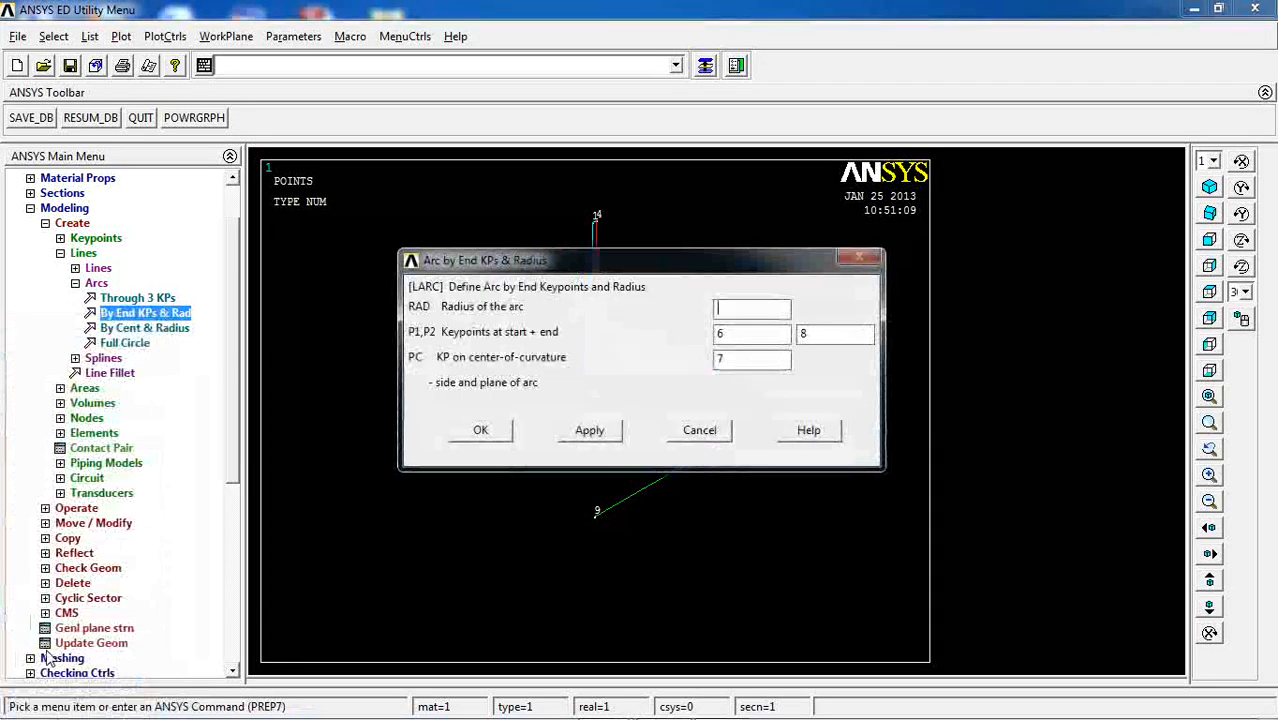
{"action": "left_click_drag", "start_coordinate": [789, 258], "coordinate": [401, 349]}
{"action": "type", "text": "1"}
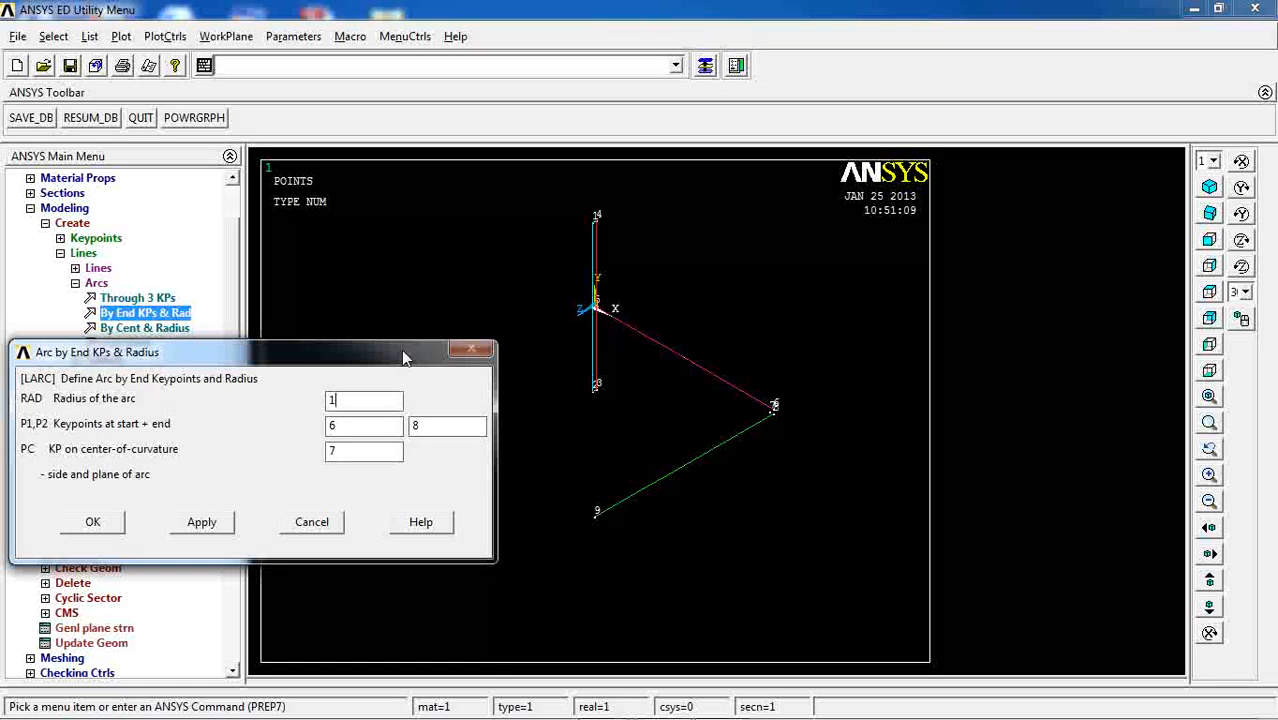
{"action": "left_click", "coordinate": [104, 523]}
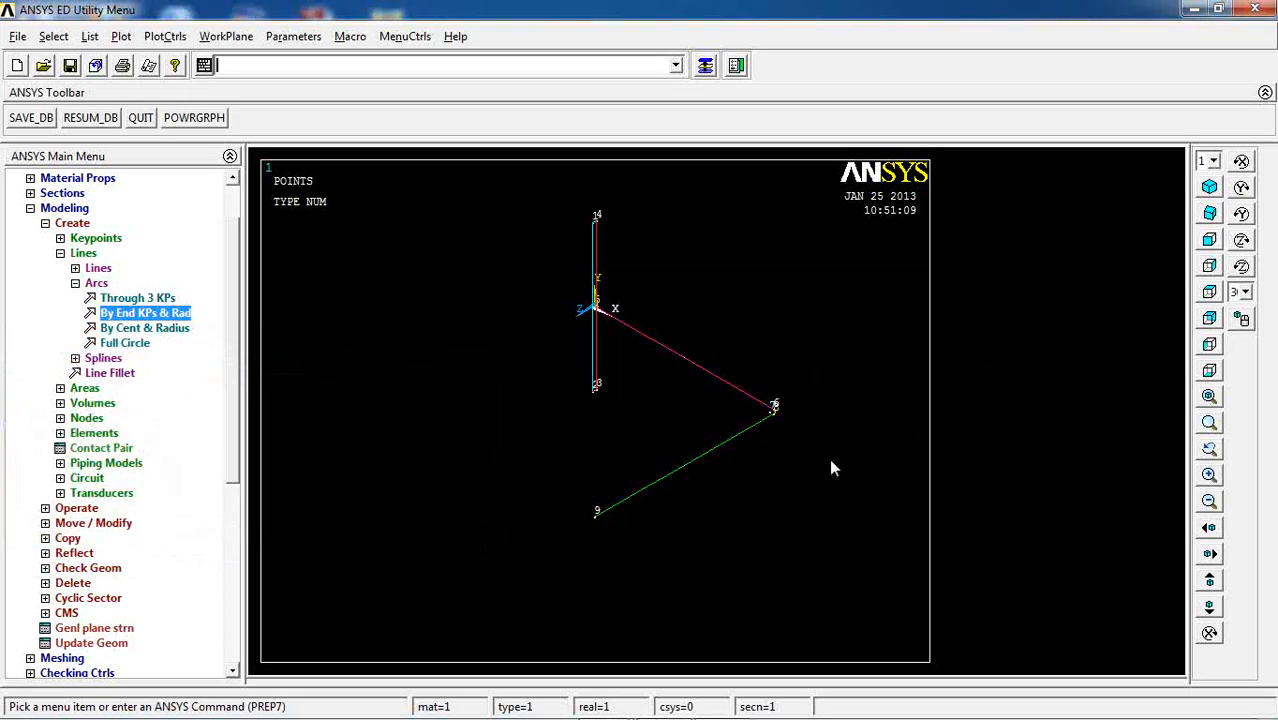
Plot the lines and examine the bend arc up close before returning to the full view.
{"action": "left_click", "coordinate": [1211, 424]}
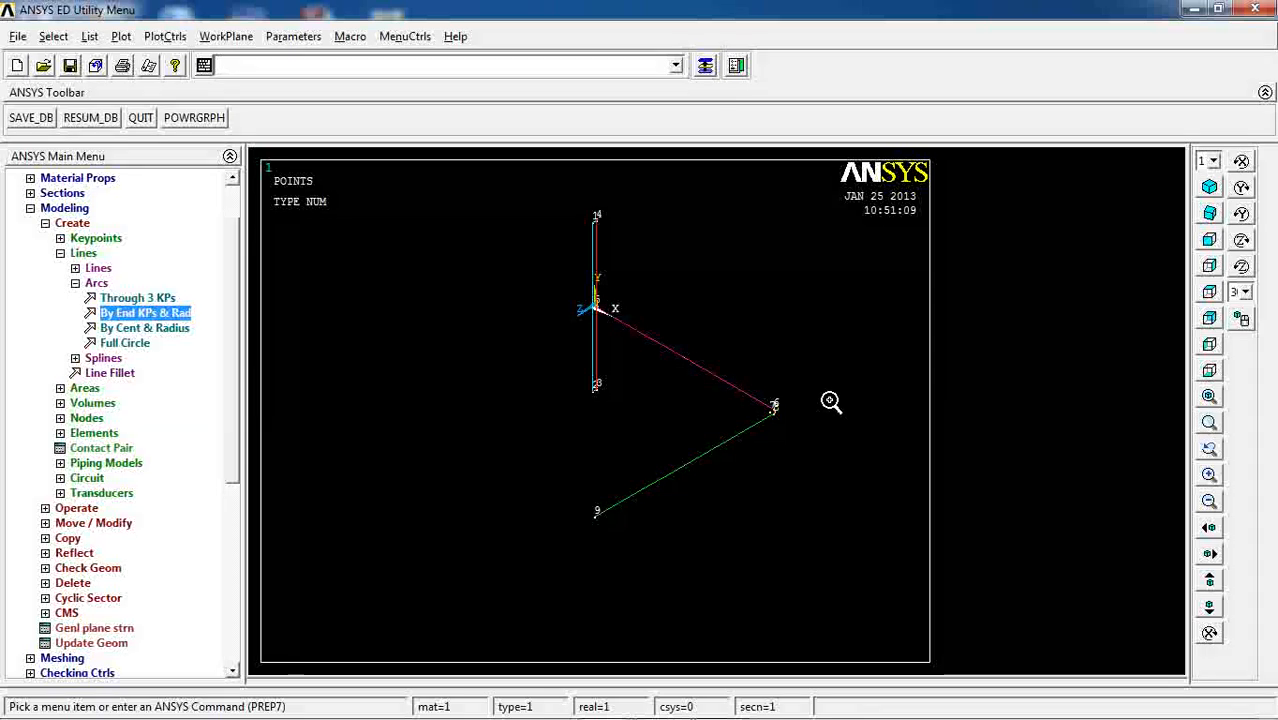
{"action": "left_click_drag", "start_coordinate": [763, 404], "coordinate": [778, 411]}
{"action": "left_click", "coordinate": [120, 36]}
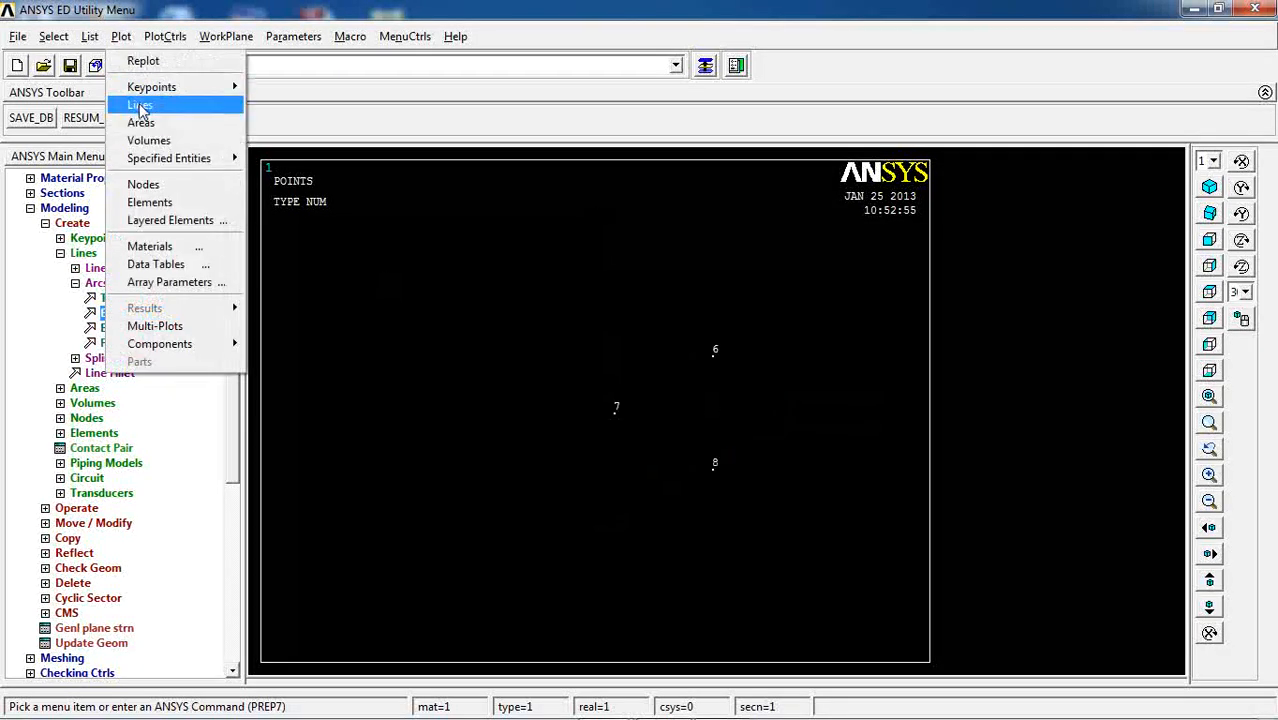
{"action": "left_click", "coordinate": [145, 103]}
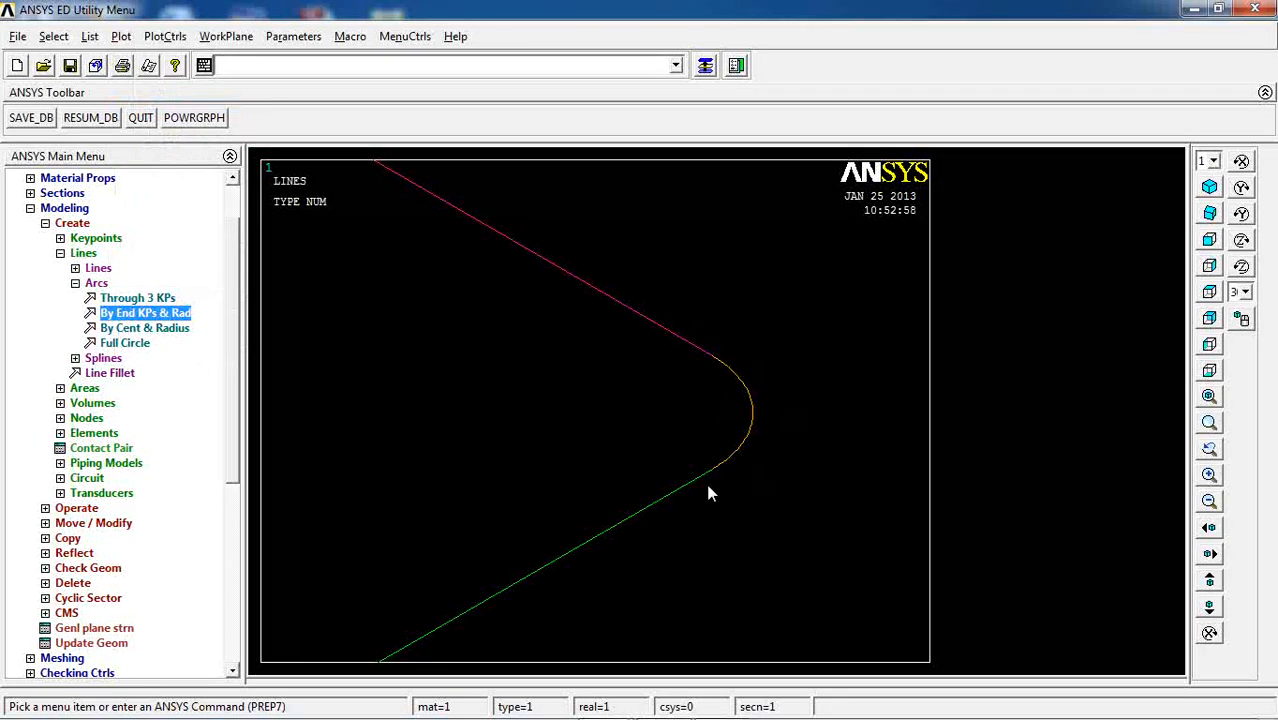
{"action": "left_click", "coordinate": [1212, 404]}
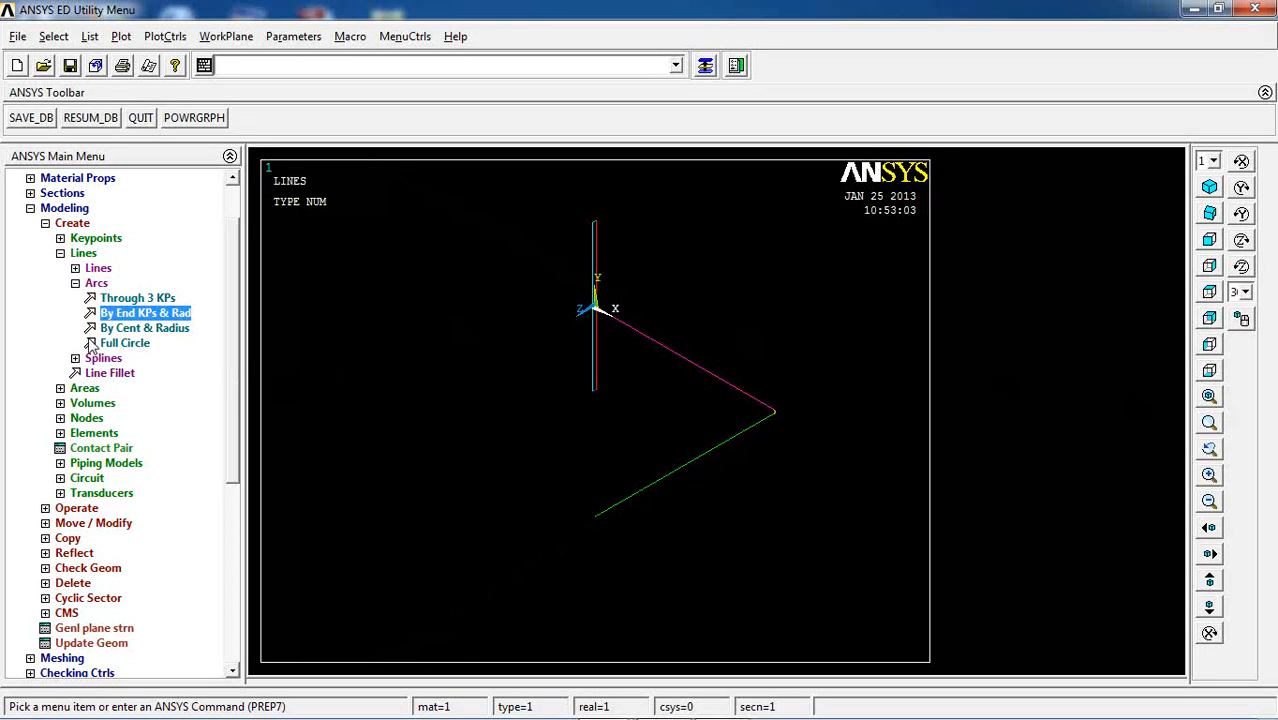
Create an area from the four lines of the thin rectangular profile.
{"action": "left_click", "coordinate": [96, 284]}
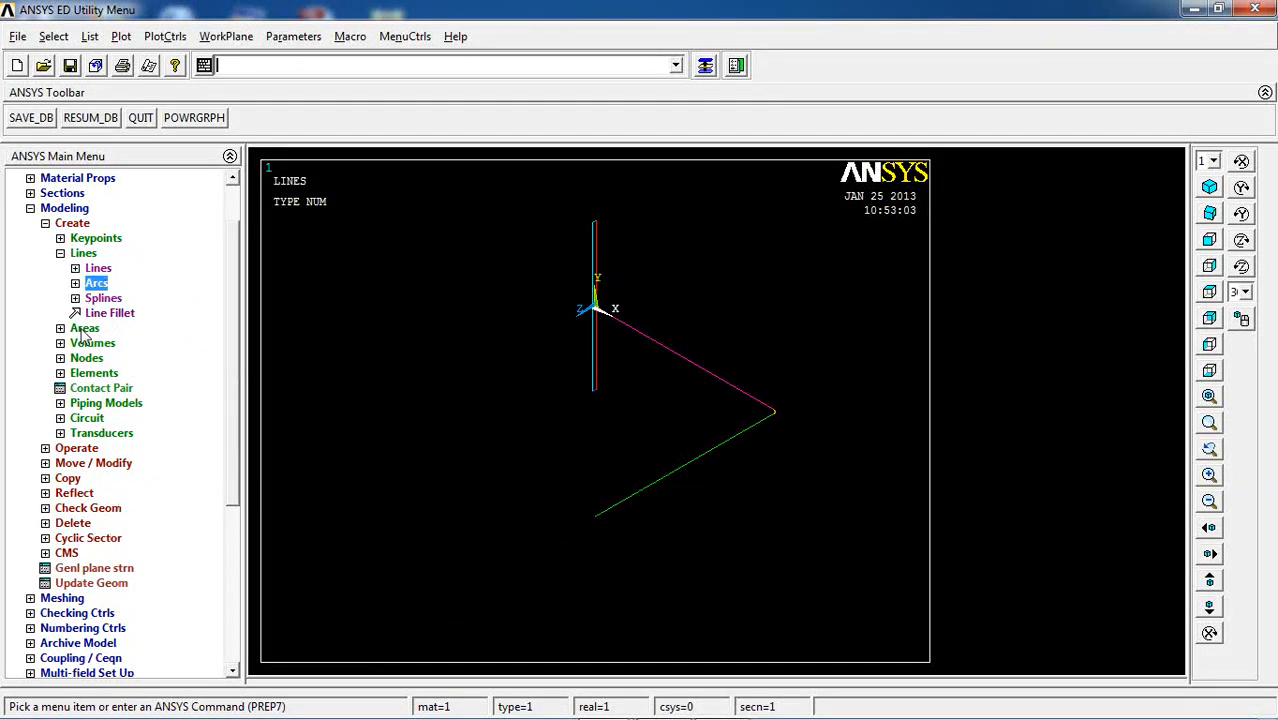
{"action": "left_click", "coordinate": [84, 328]}
{"action": "left_click", "coordinate": [106, 284]}
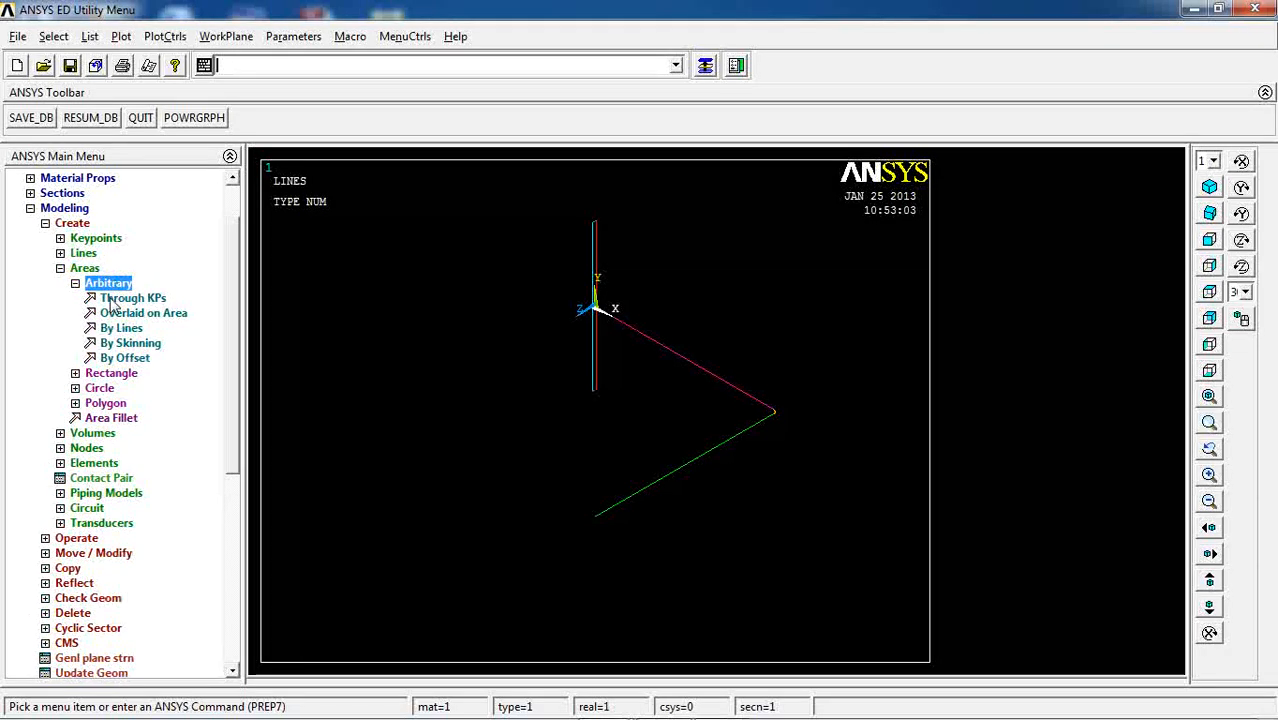
{"action": "left_click", "coordinate": [115, 328]}
{"action": "left_click", "coordinate": [582, 242]}
{"action": "left_click", "coordinate": [582, 241]}
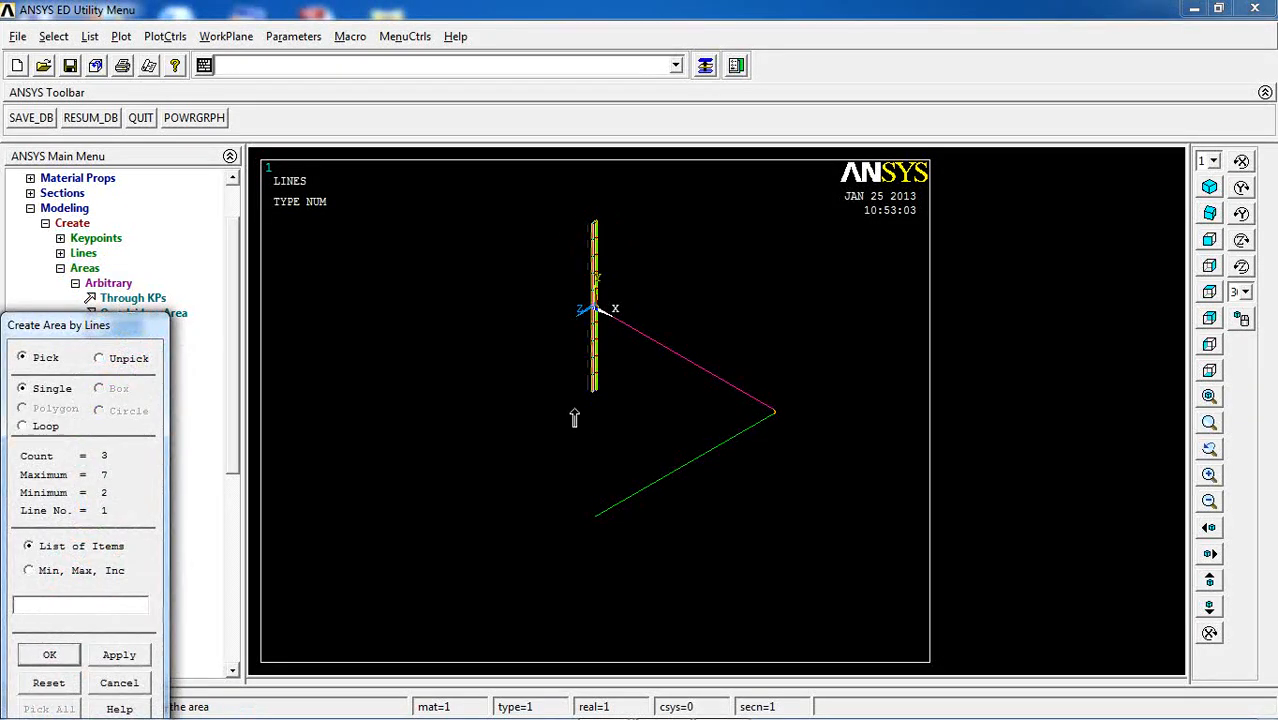
{"action": "left_click", "coordinate": [49, 654]}
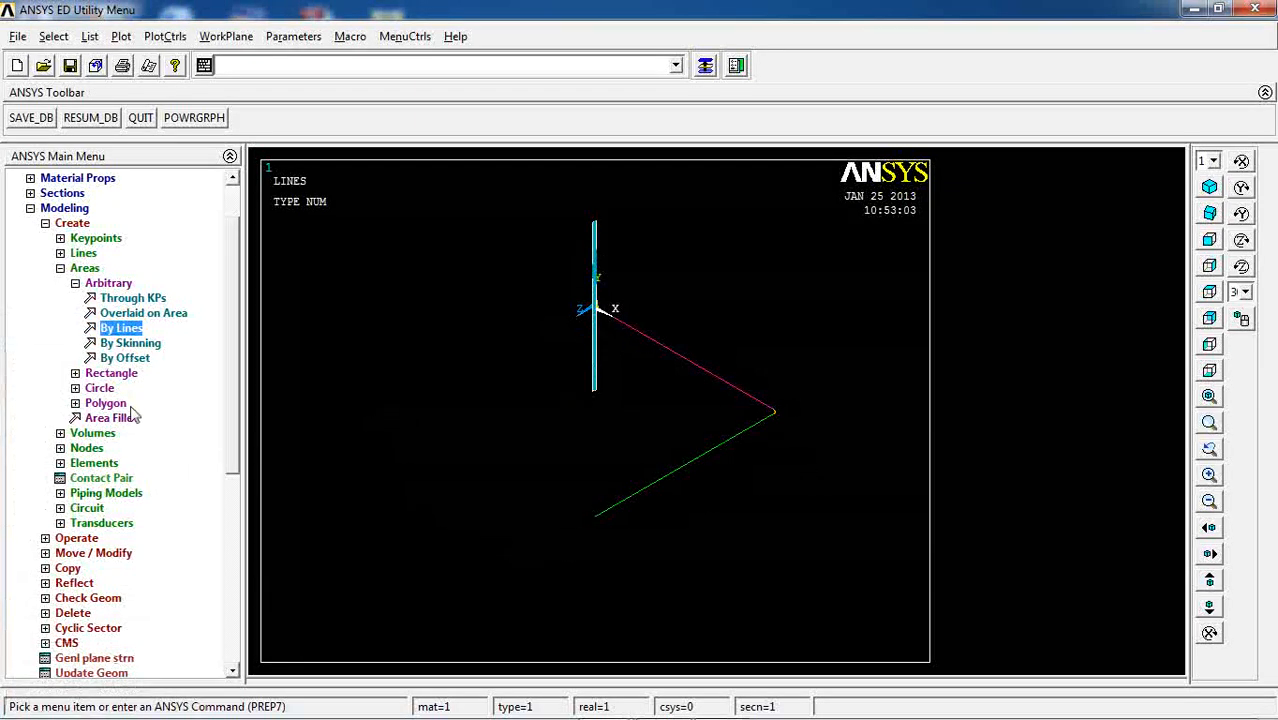
Extrude the profile area along the bend path, using the first leg, the arc and the second leg as path lines.
{"action": "left_click", "coordinate": [76, 238]}
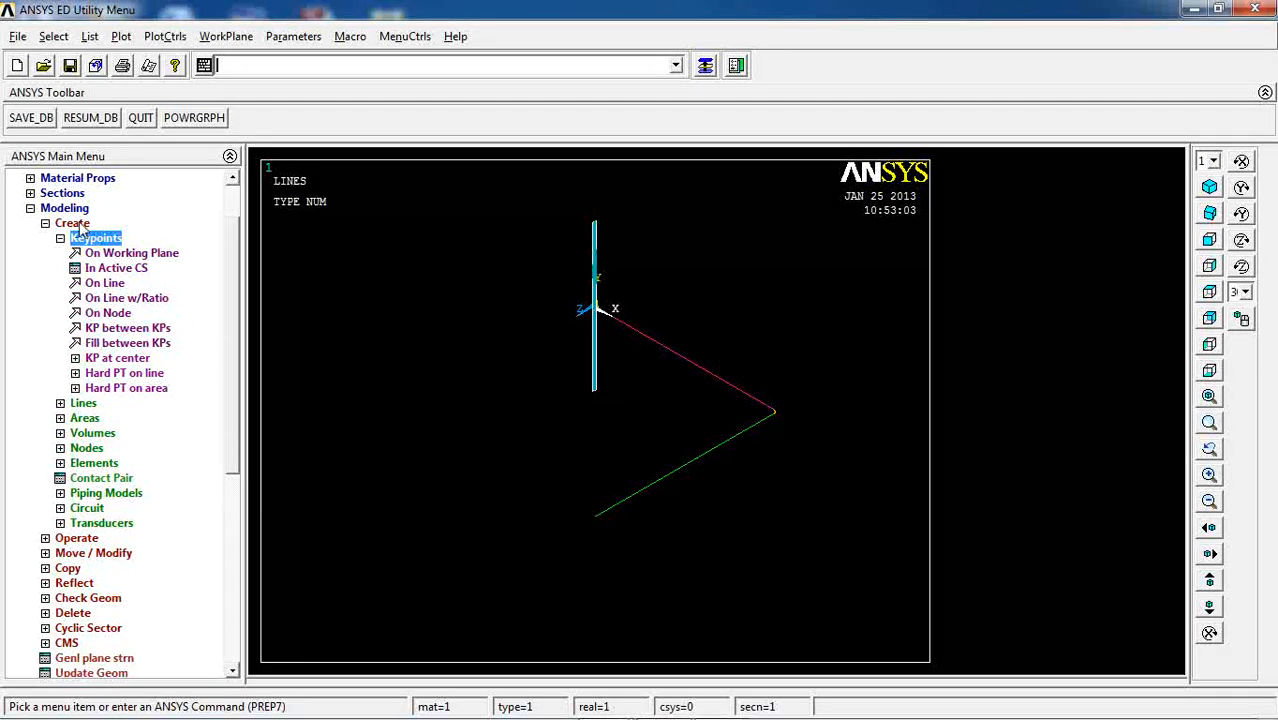
{"action": "left_click", "coordinate": [72, 223]}
{"action": "left_click", "coordinate": [77, 238]}
{"action": "left_click", "coordinate": [84, 254]}
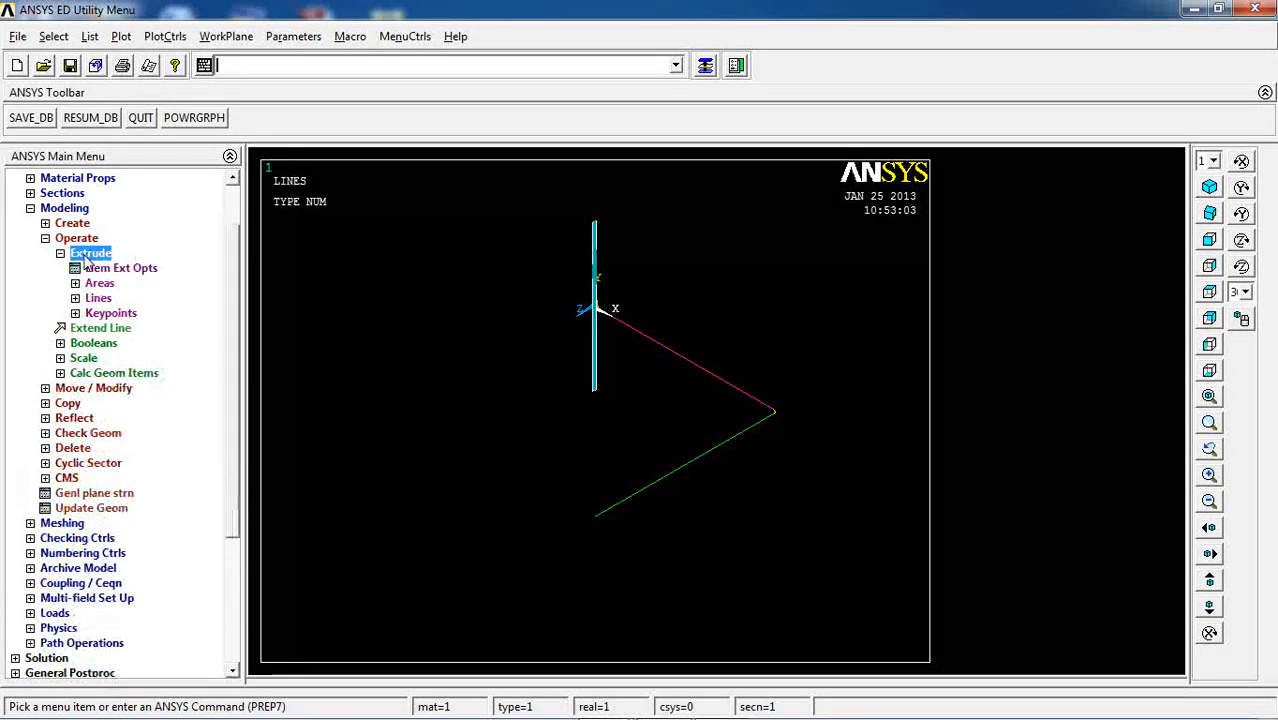
{"action": "left_click", "coordinate": [99, 283]}
{"action": "left_click", "coordinate": [128, 343]}
{"action": "left_click", "coordinate": [596, 250]}
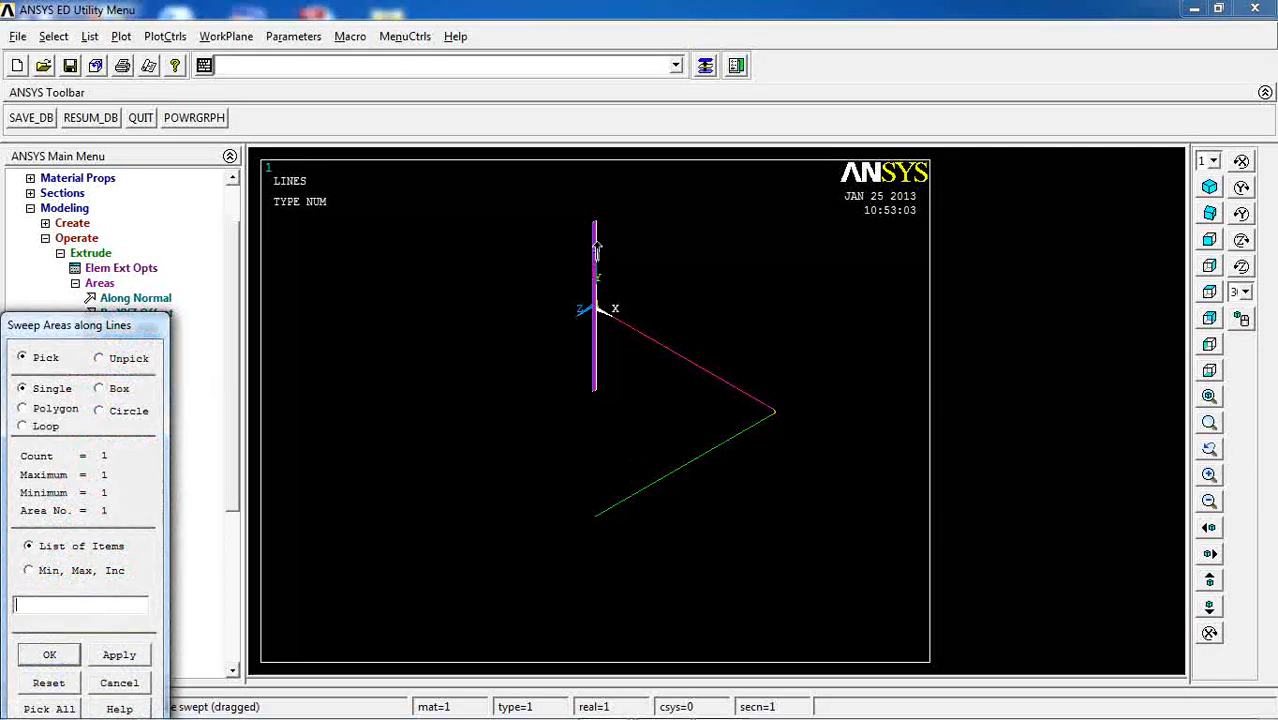
{"action": "left_click", "coordinate": [78, 656]}
{"action": "left_click", "coordinate": [728, 372]}
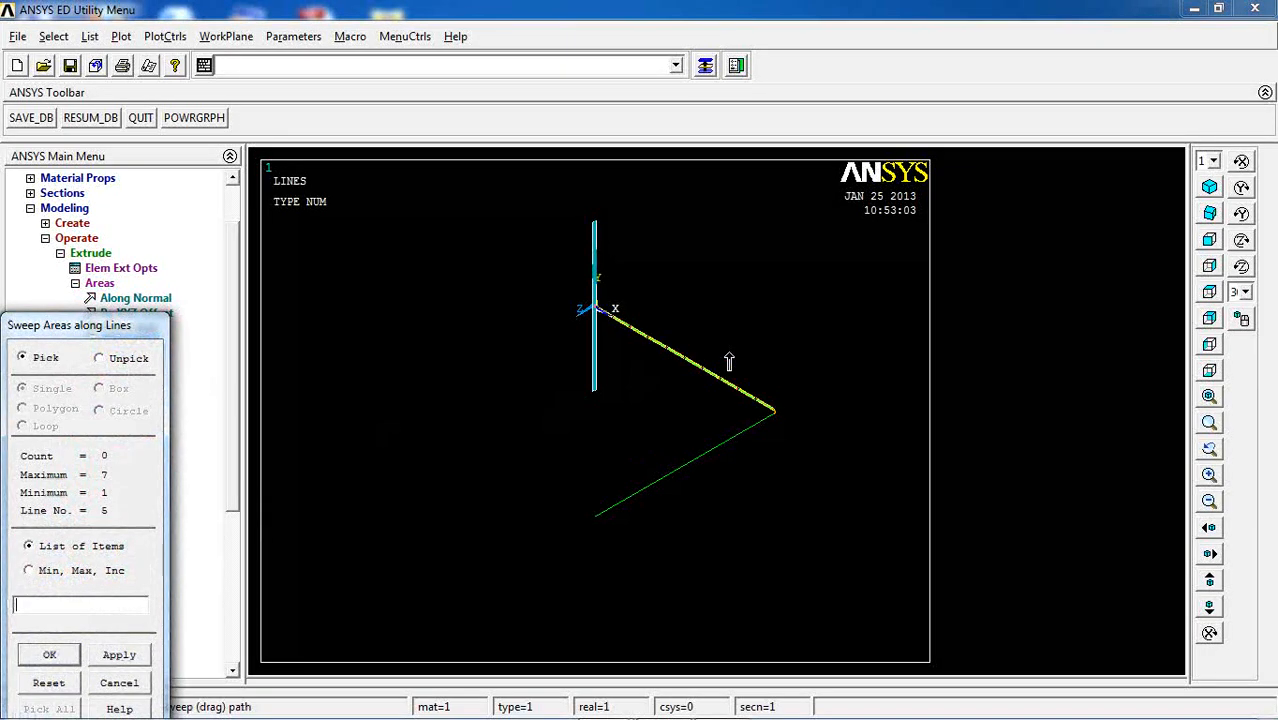
{"action": "left_click", "coordinate": [777, 428]}
{"action": "left_click", "coordinate": [62, 656]}
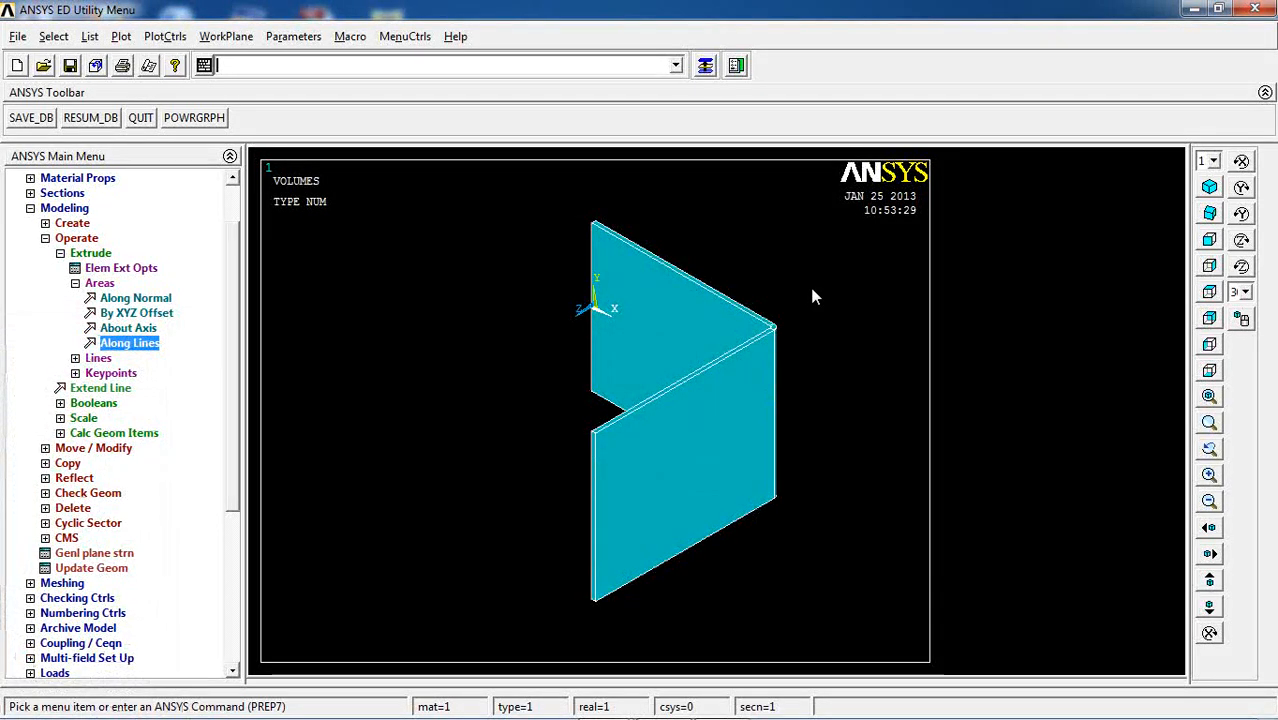
List the volumes to check what the sweep produced, and close the listing.
{"action": "left_click", "coordinate": [90, 36]}
{"action": "left_click", "coordinate": [97, 161]}
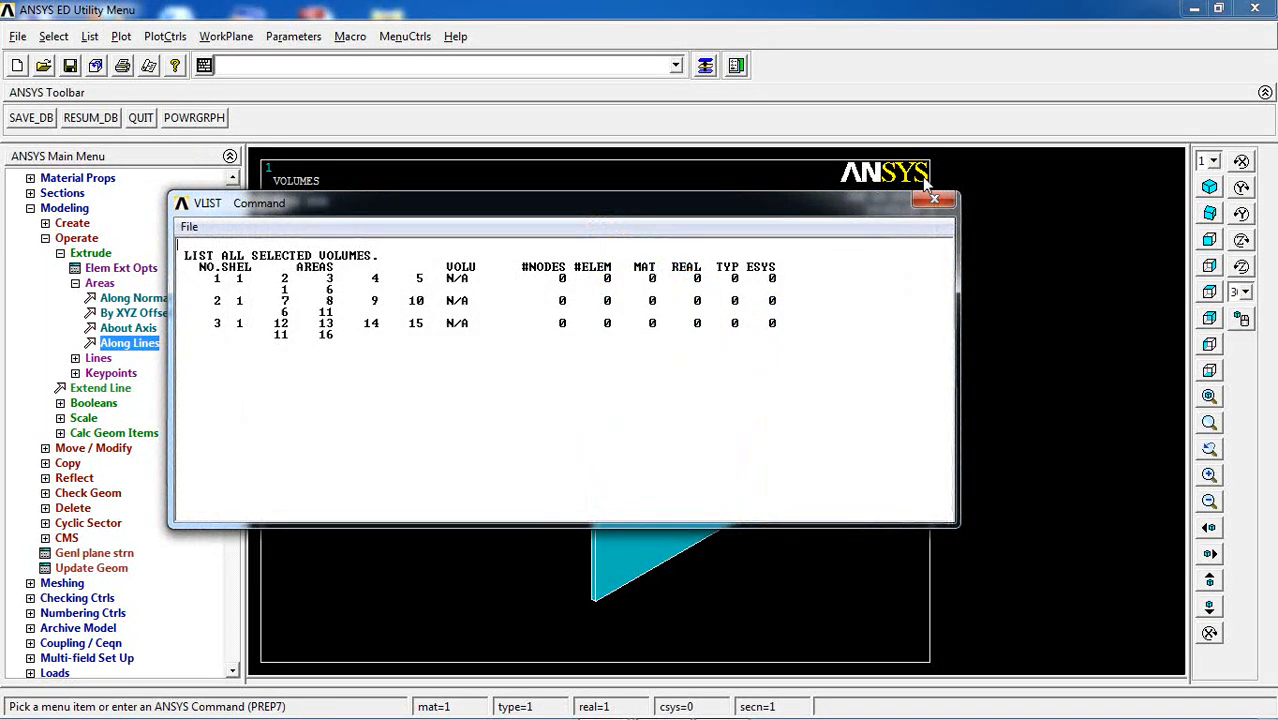
{"action": "left_click", "coordinate": [933, 202]}
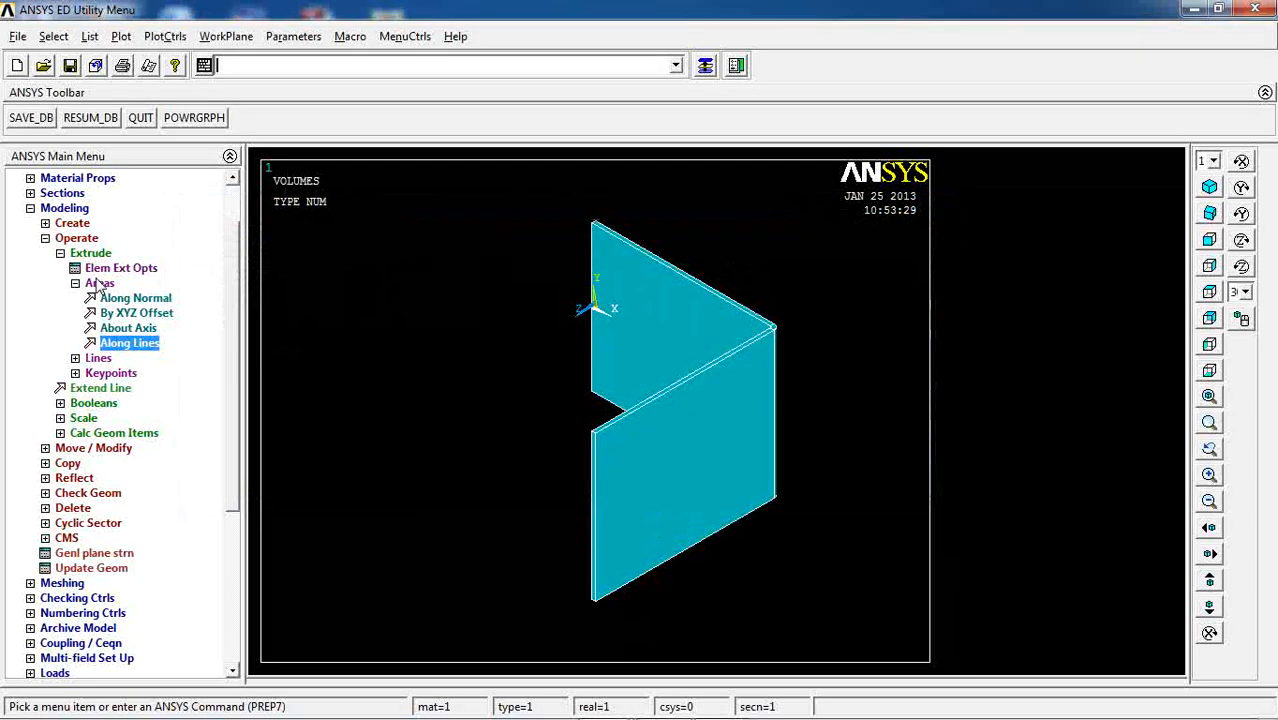
Combine the two leg volumes and the bend volume into one with a Boolean Add.
{"action": "left_click", "coordinate": [99, 283]}
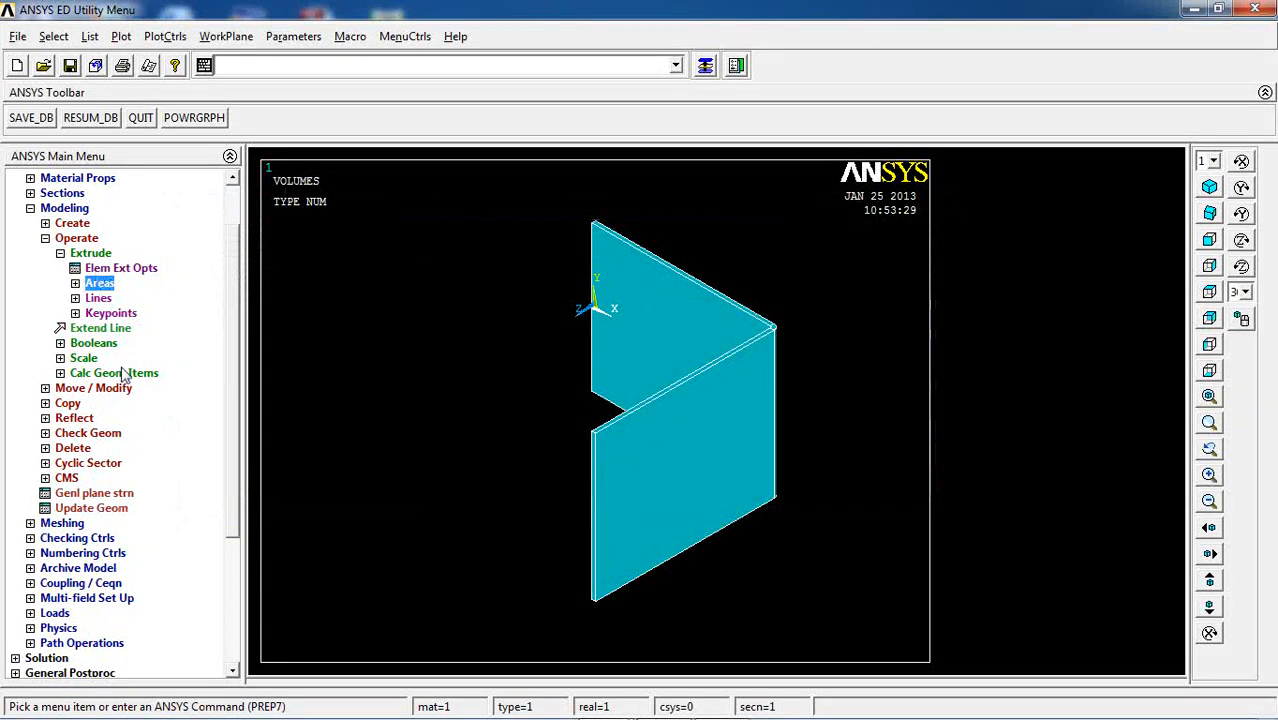
{"action": "left_click", "coordinate": [93, 343]}
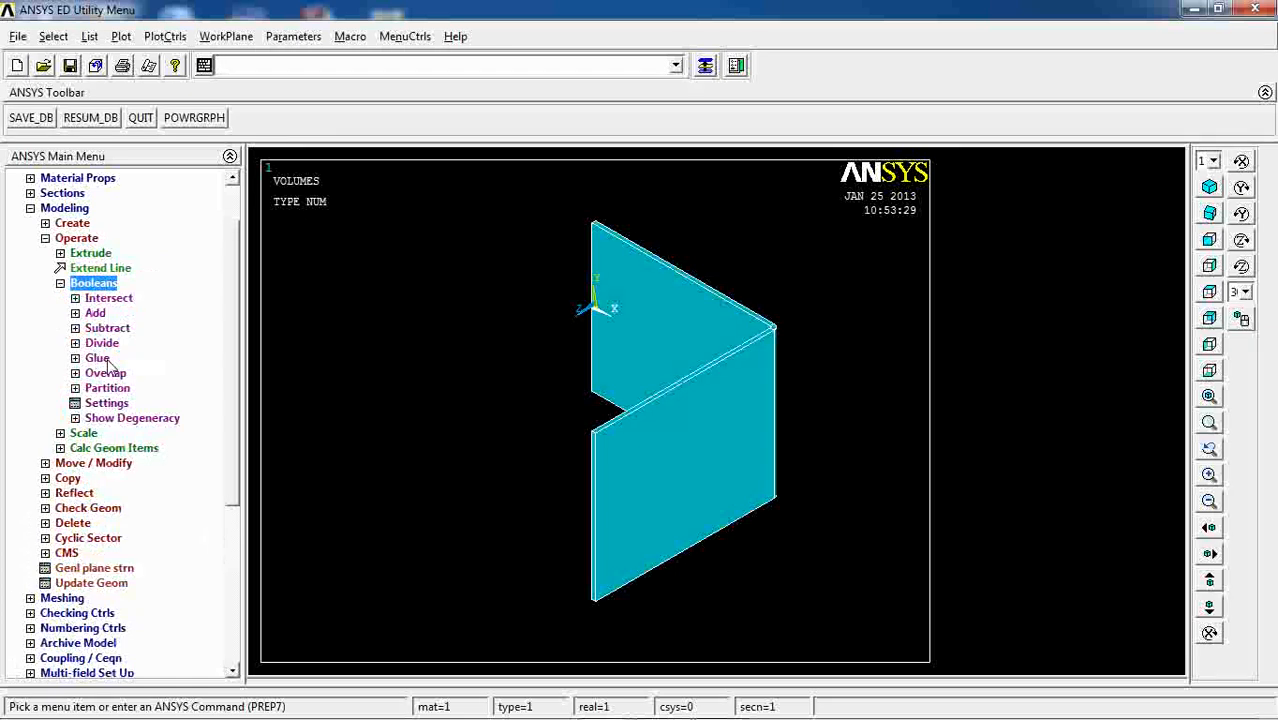
{"action": "left_click", "coordinate": [97, 314]}
{"action": "left_click", "coordinate": [122, 328]}
{"action": "left_click", "coordinate": [803, 357]}
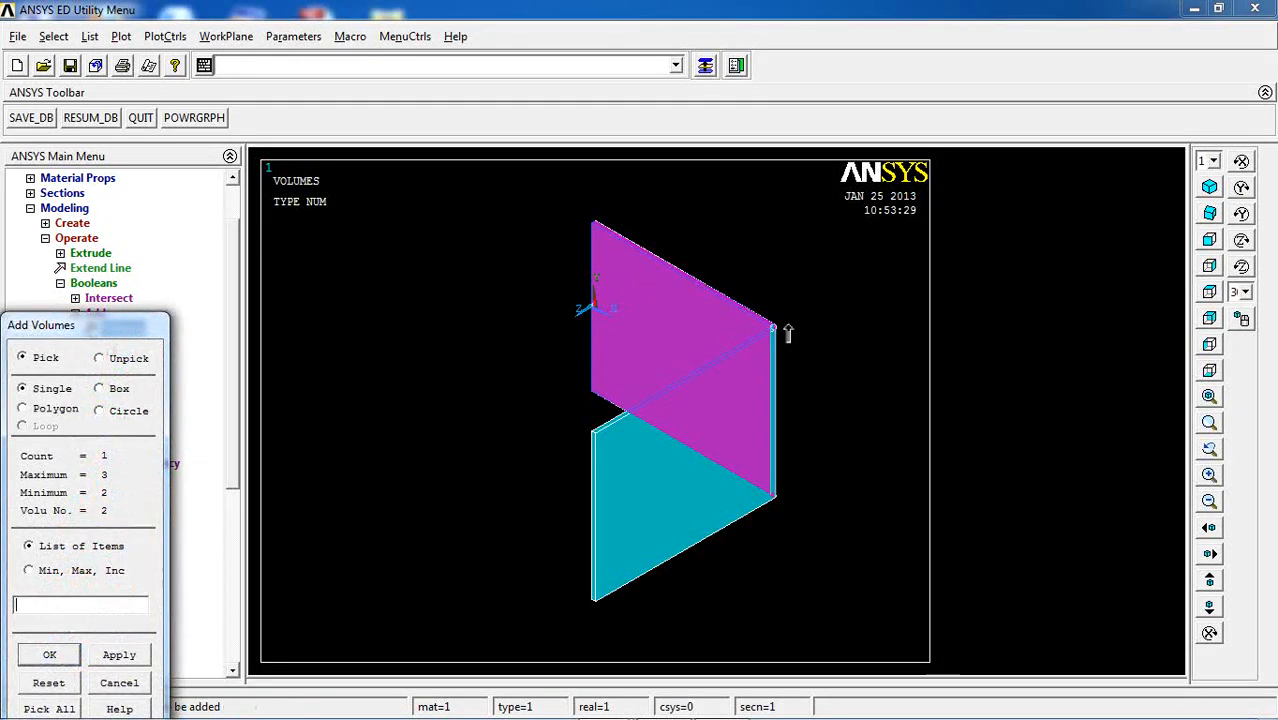
{"action": "left_click", "coordinate": [662, 458]}
{"action": "left_click", "coordinate": [50, 654]}
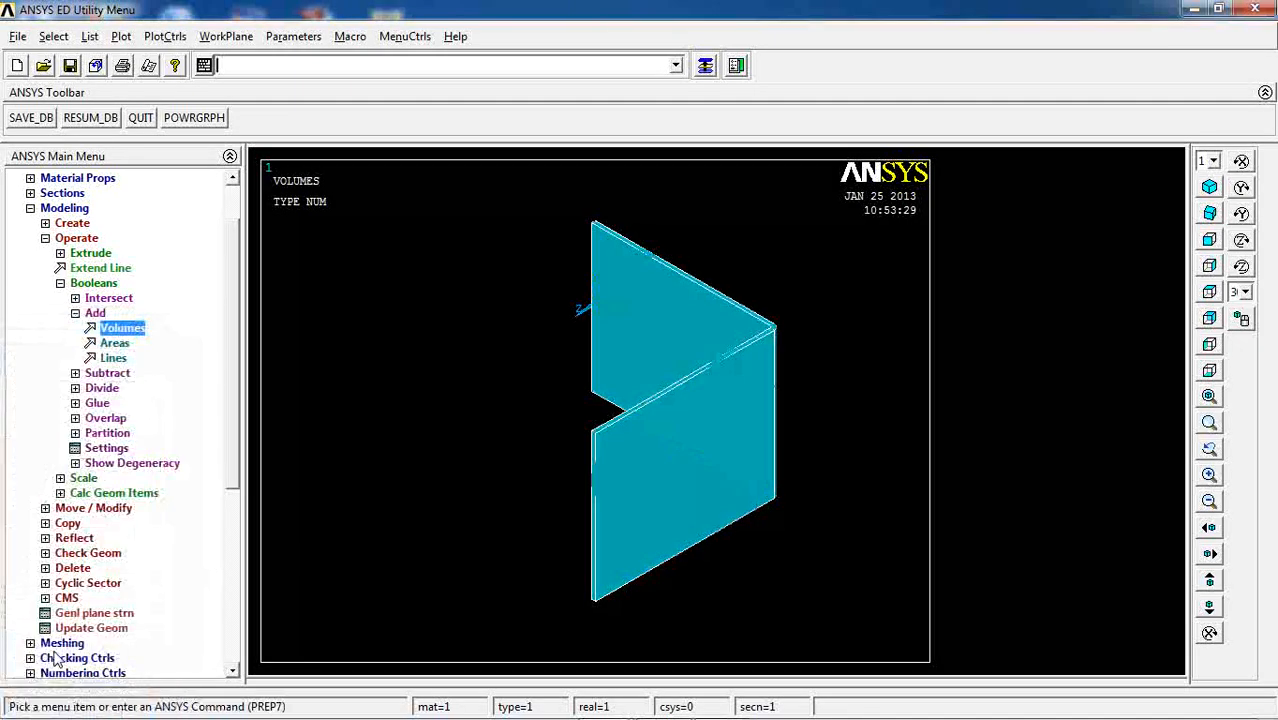
List the volumes again to verify the Boolean Add, and close the listing.
{"action": "left_click", "coordinate": [89, 36]}
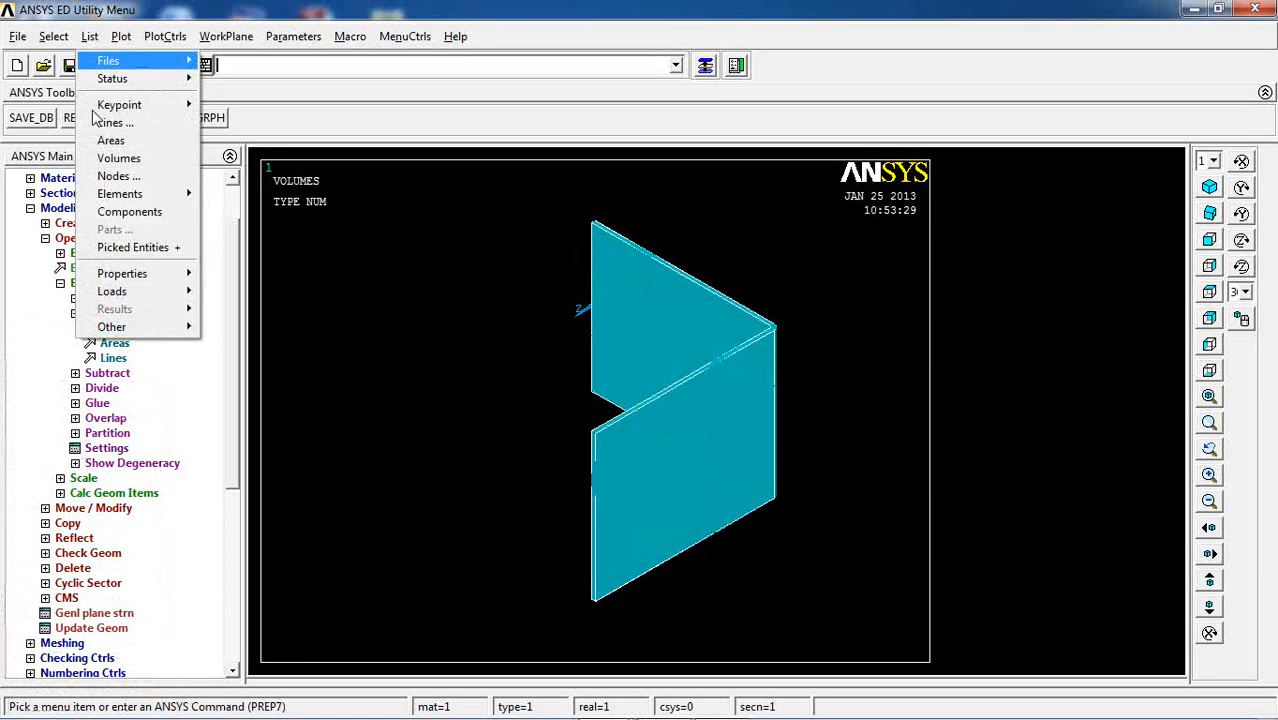
{"action": "left_click", "coordinate": [117, 159]}
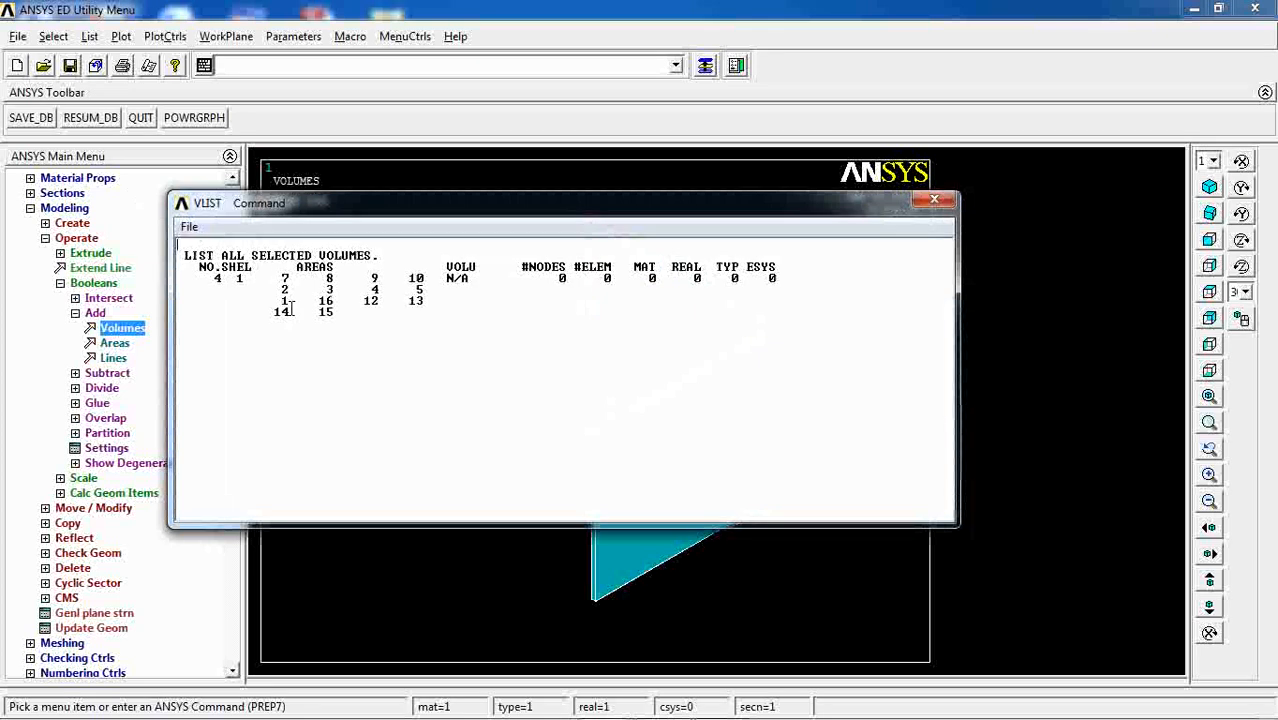
{"action": "left_click_drag", "start_coordinate": [215, 278], "coordinate": [610, 322]}
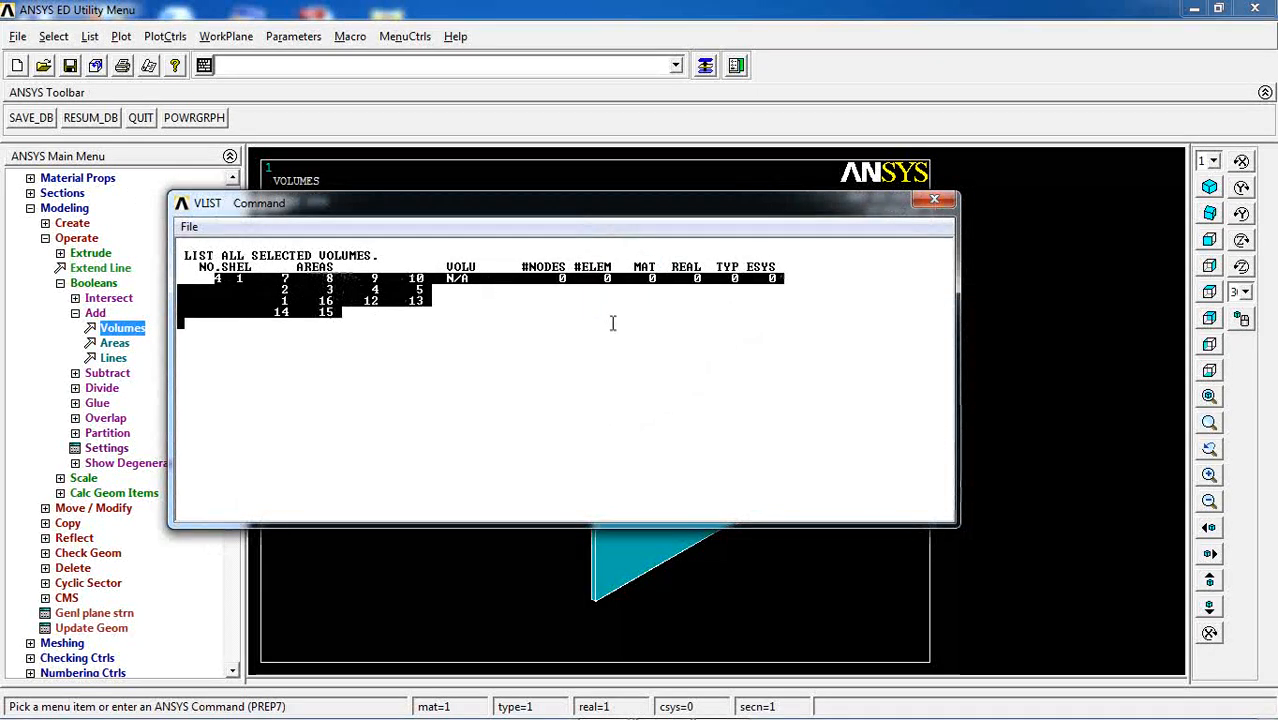
{"action": "left_click", "coordinate": [934, 204]}
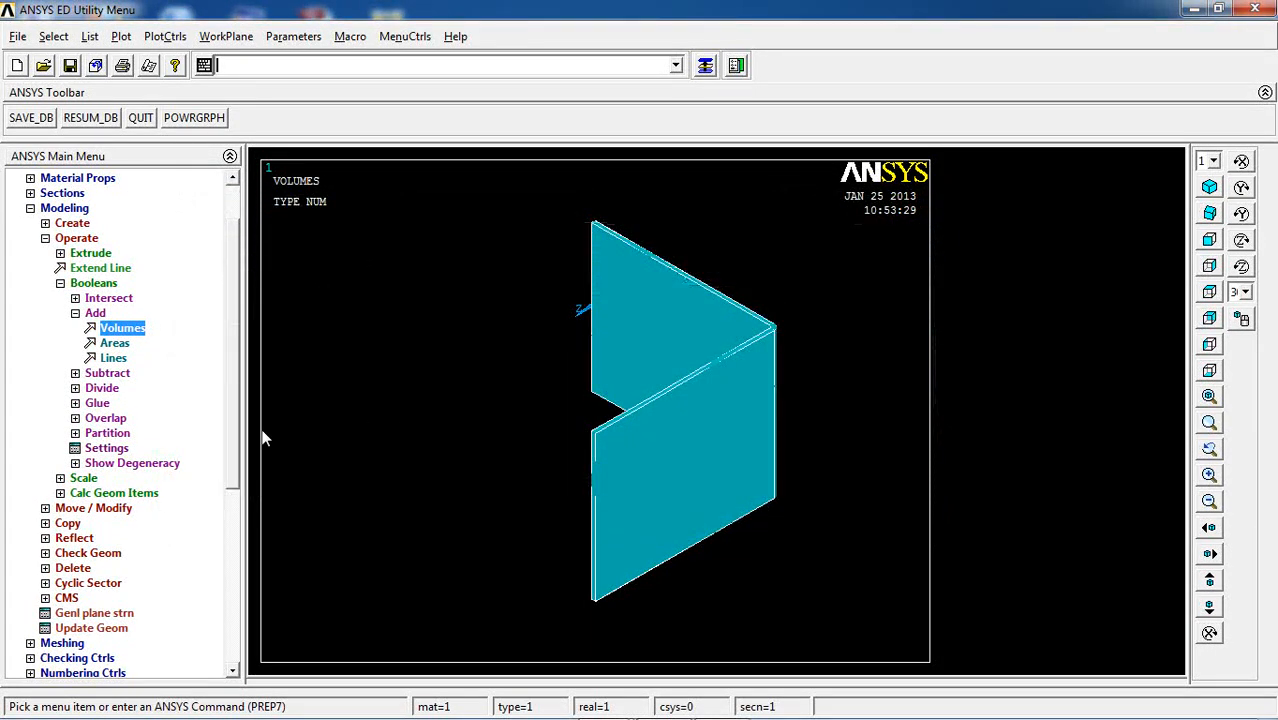
Create a solid cylinder by dimensions with outer radius 20 and Z-coordinates from -0.5 to 0.5.
{"action": "left_click", "coordinate": [95, 313]}
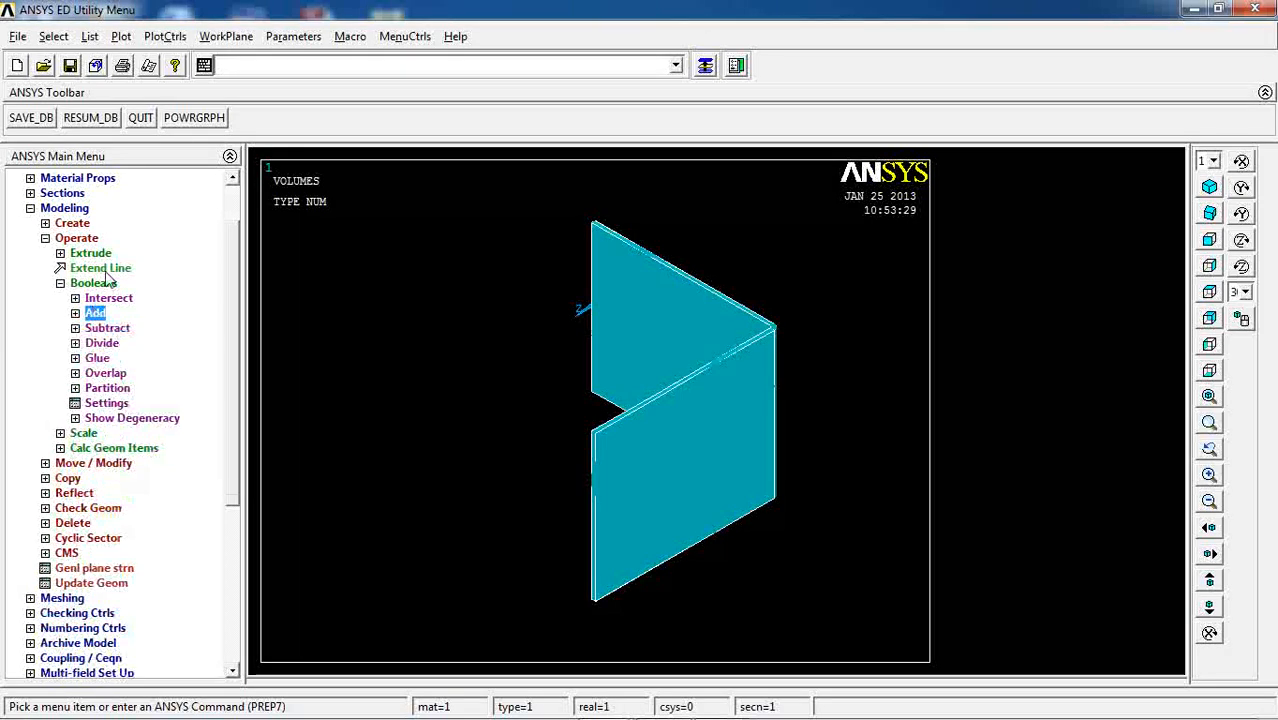
{"action": "left_click", "coordinate": [77, 238]}
{"action": "left_click", "coordinate": [72, 223]}
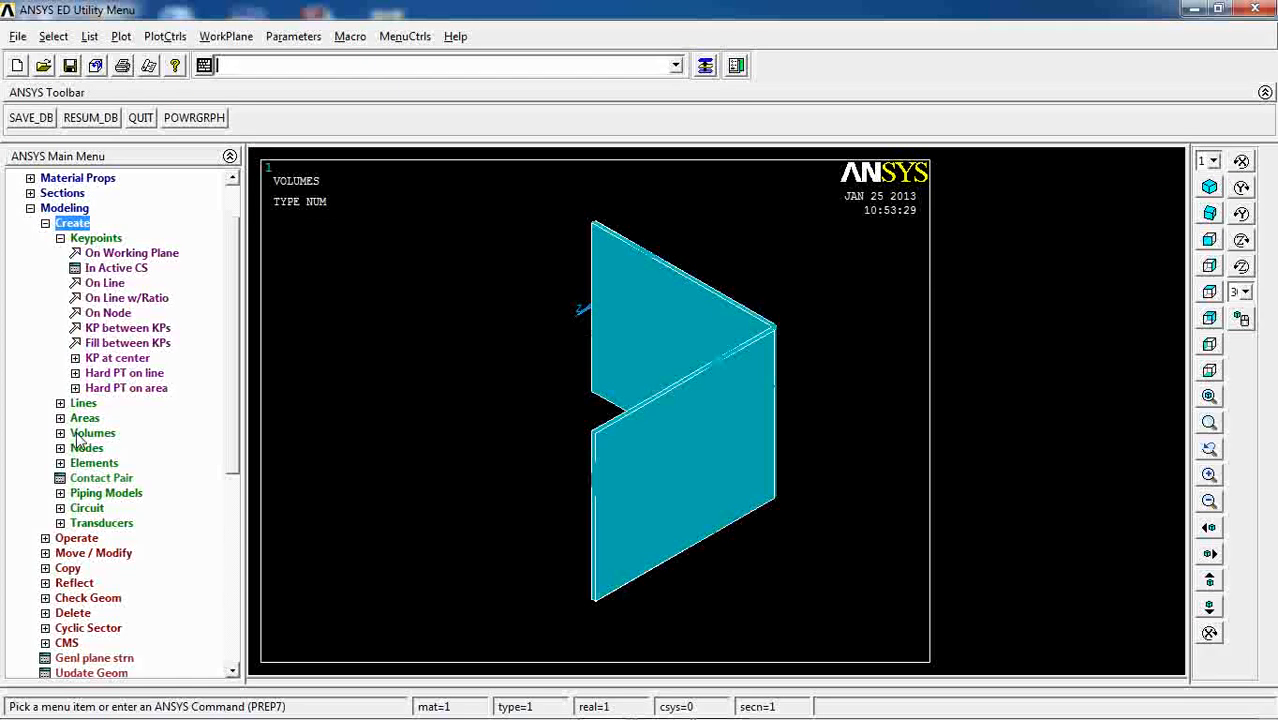
{"action": "left_click", "coordinate": [90, 434]}
{"action": "left_click", "coordinate": [106, 328]}
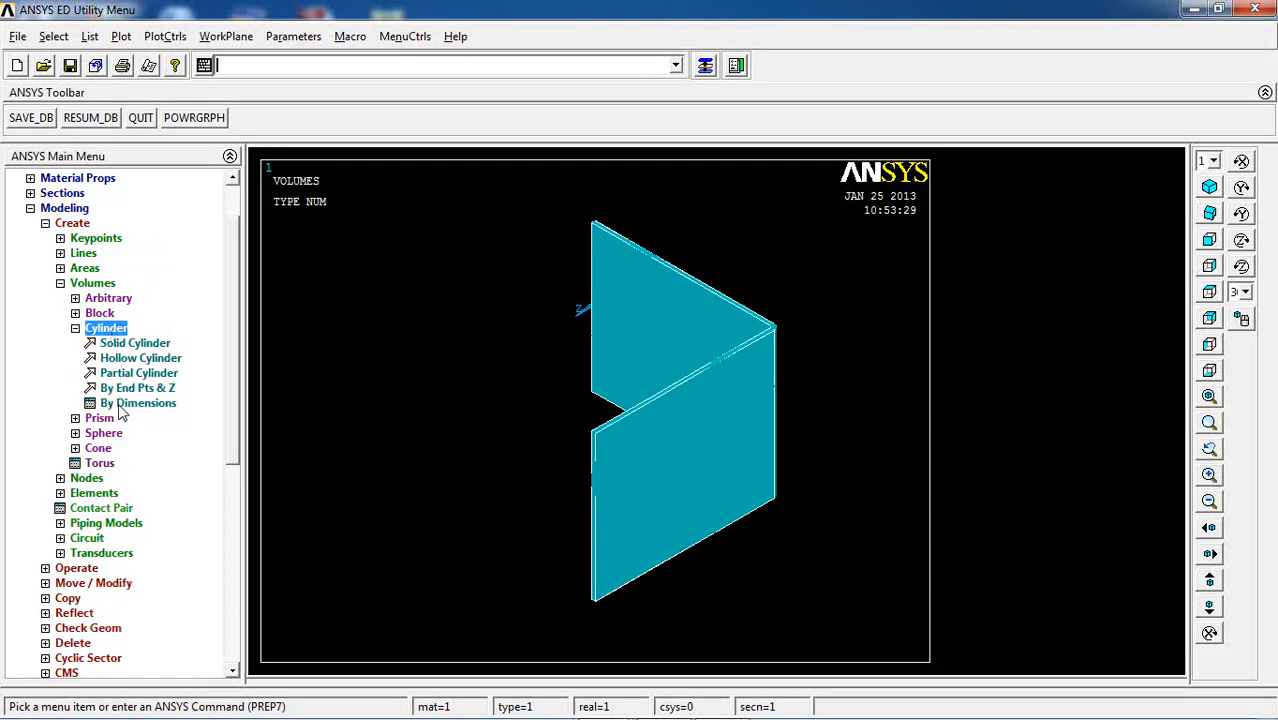
{"action": "left_click", "coordinate": [120, 404]}
{"action": "left_click_drag", "start_coordinate": [558, 254], "coordinate": [355, 357]}
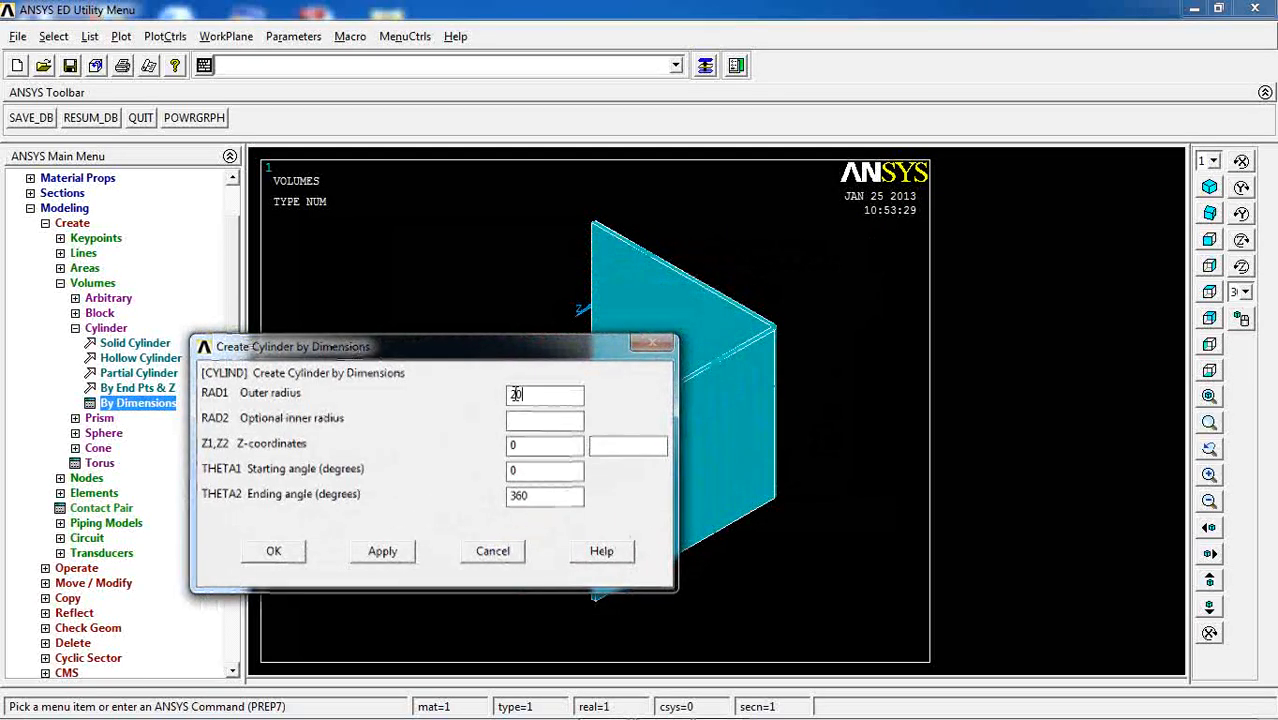
{"action": "left_click_drag", "start_coordinate": [538, 337], "coordinate": [569, 393]}
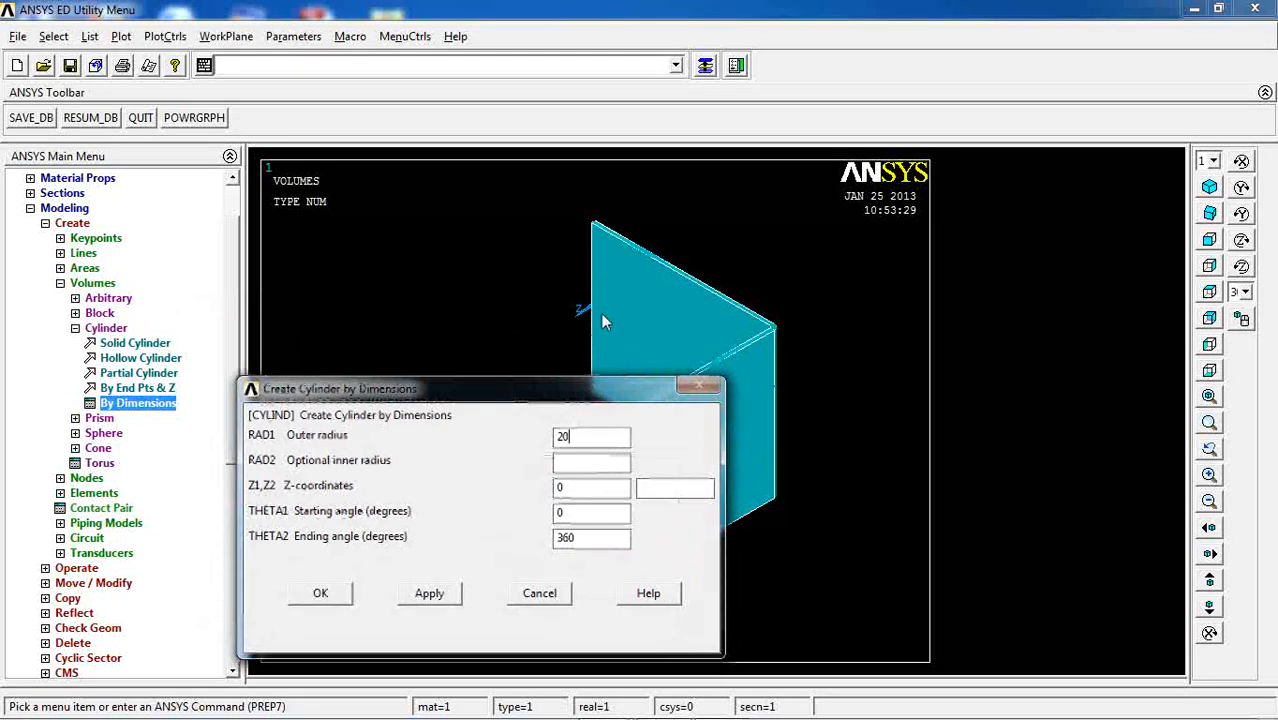
{"action": "left_click", "coordinate": [572, 486]}
{"action": "type", "text": "-0.5"}
{"action": "left_click", "coordinate": [687, 492]}
{"action": "type", "text": "0.5"}
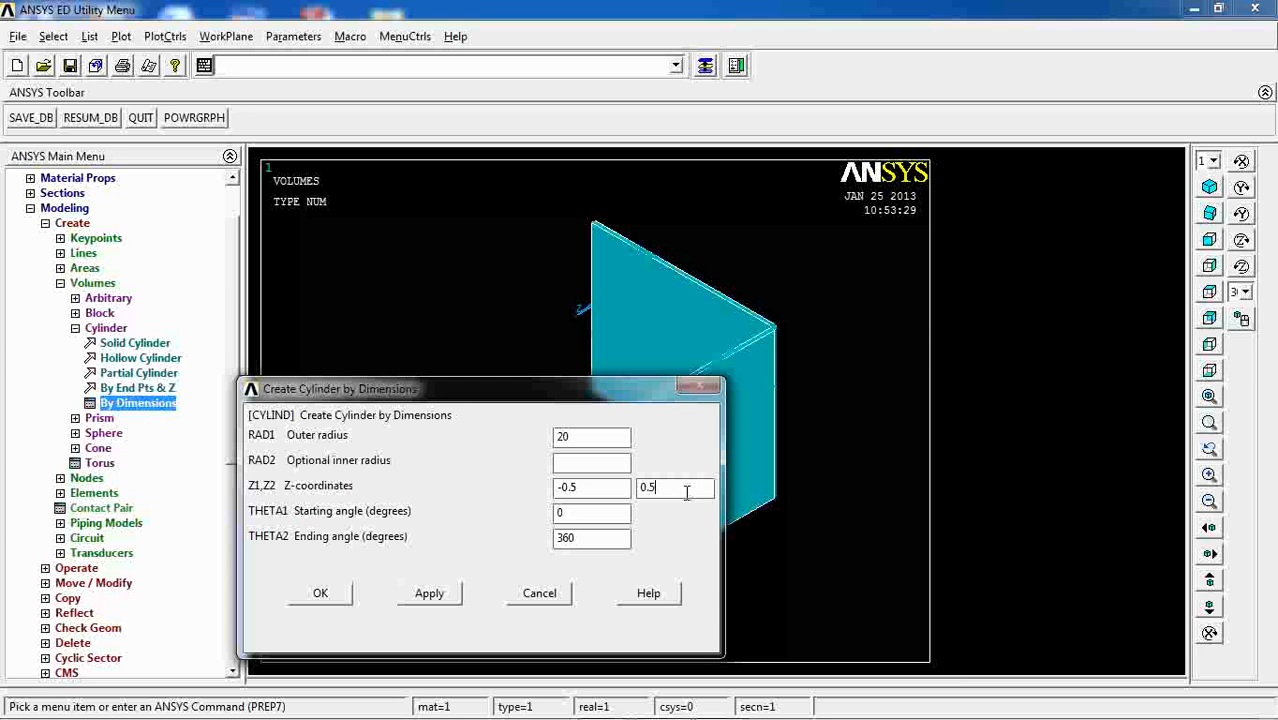
{"action": "left_click", "coordinate": [315, 596]}
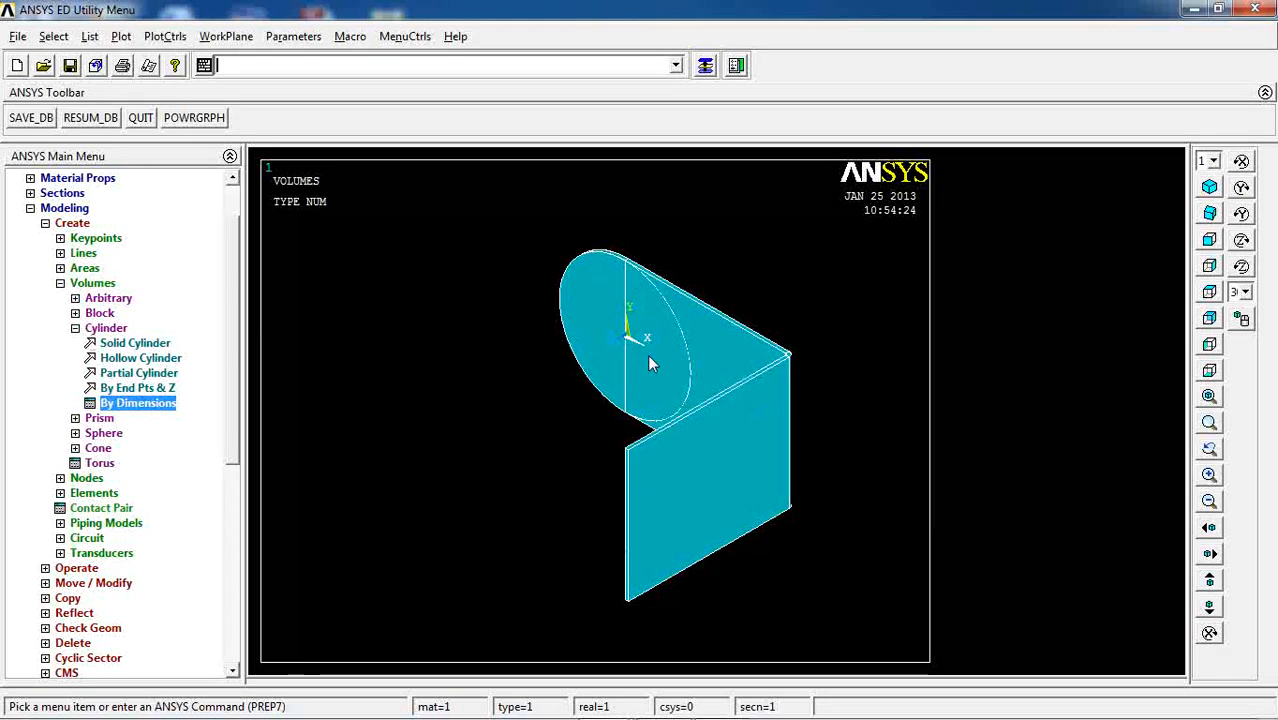
List the volumes to check the bracket and the new cylinder, and close the listing.
{"action": "left_click", "coordinate": [97, 40]}
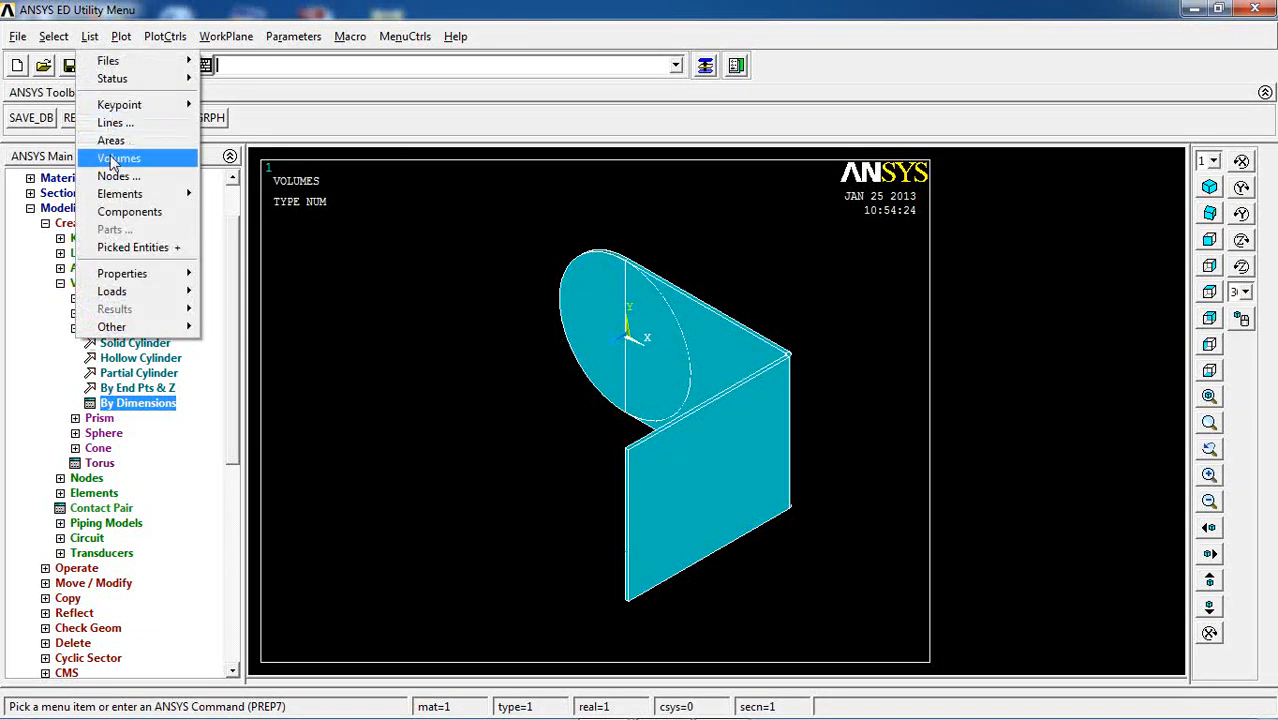
{"action": "left_click", "coordinate": [108, 157]}
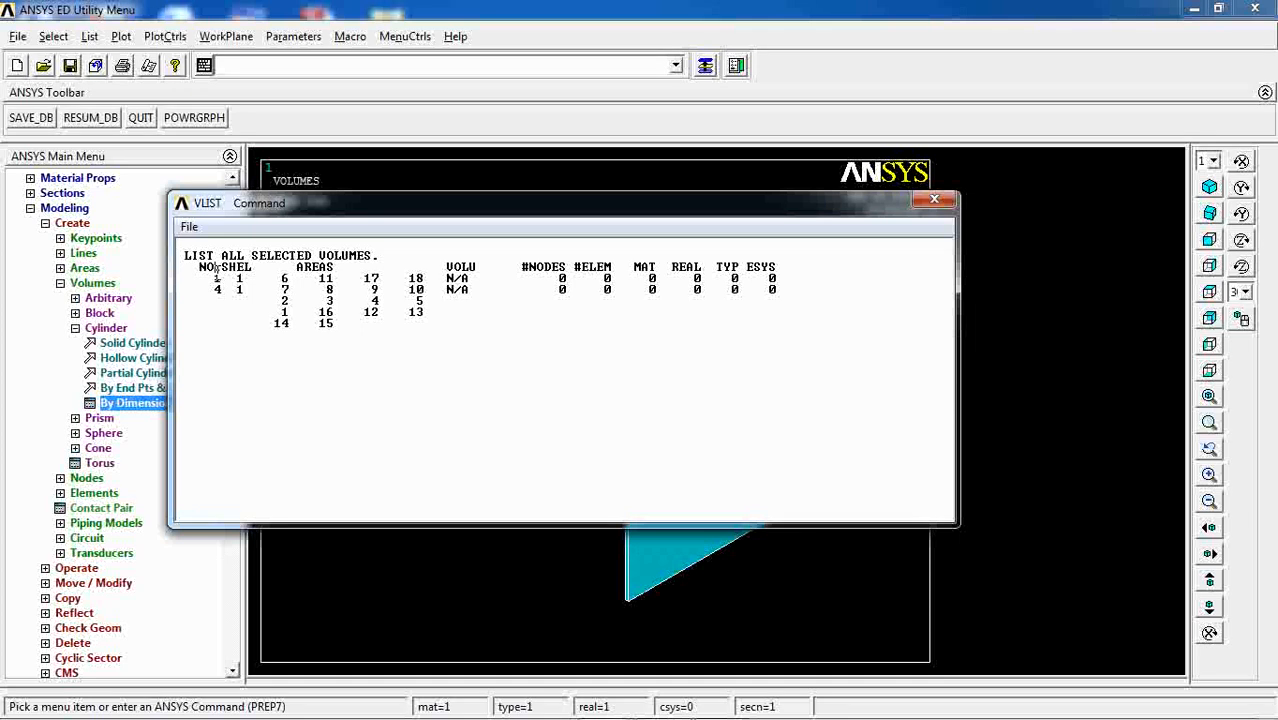
{"action": "left_click_drag", "start_coordinate": [216, 270], "coordinate": [312, 305]}
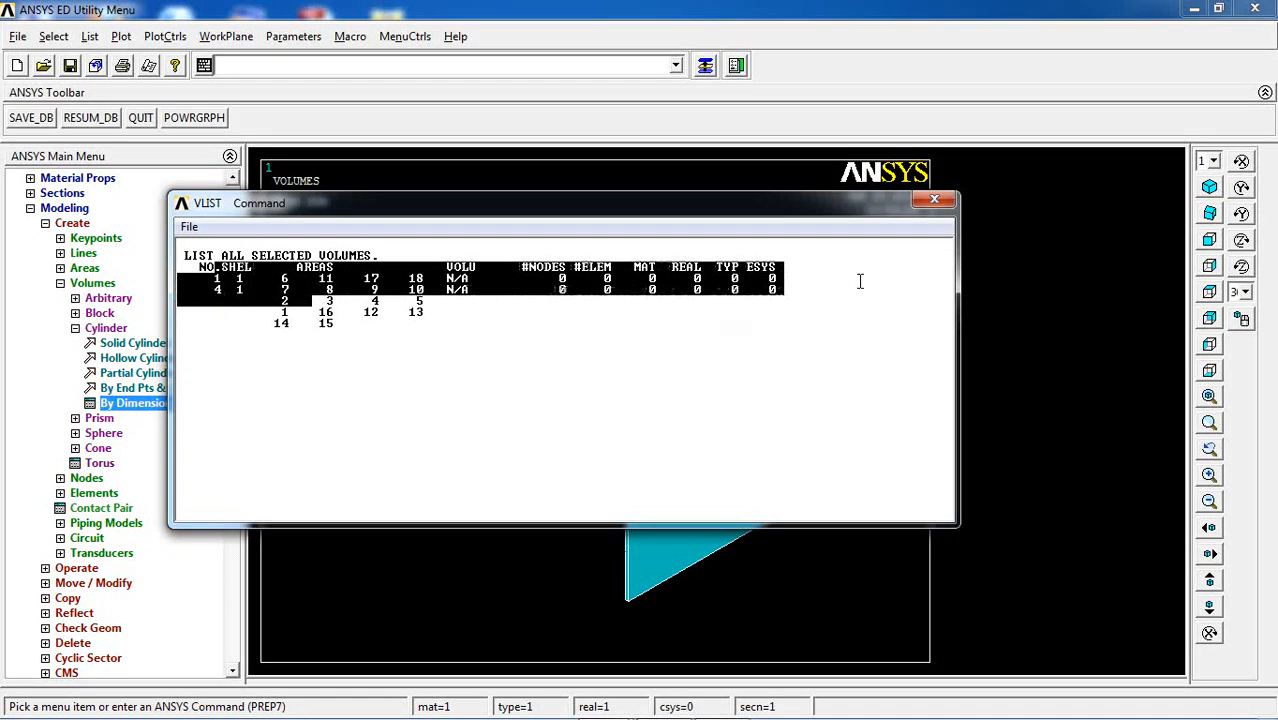
{"action": "left_click", "coordinate": [934, 199]}
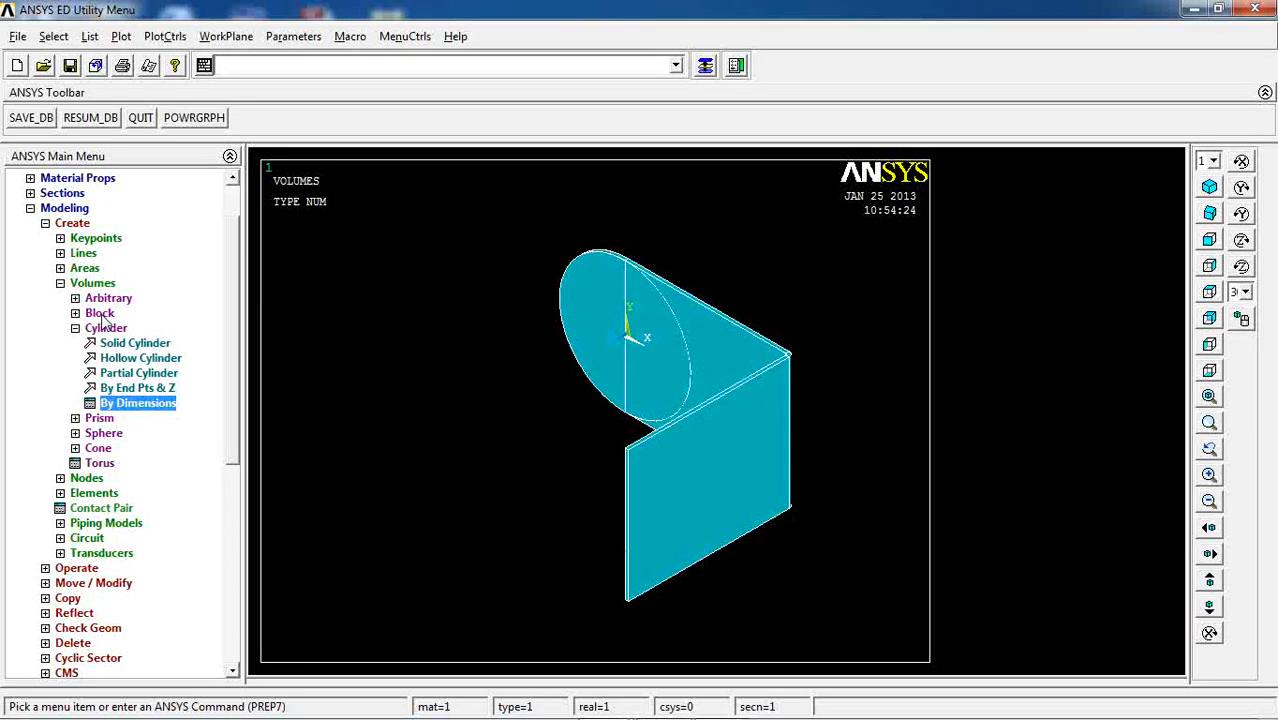
Combine the radius-20 cylinder and the bent bracket into one volume with a Boolean Add.
{"action": "left_click", "coordinate": [76, 226]}
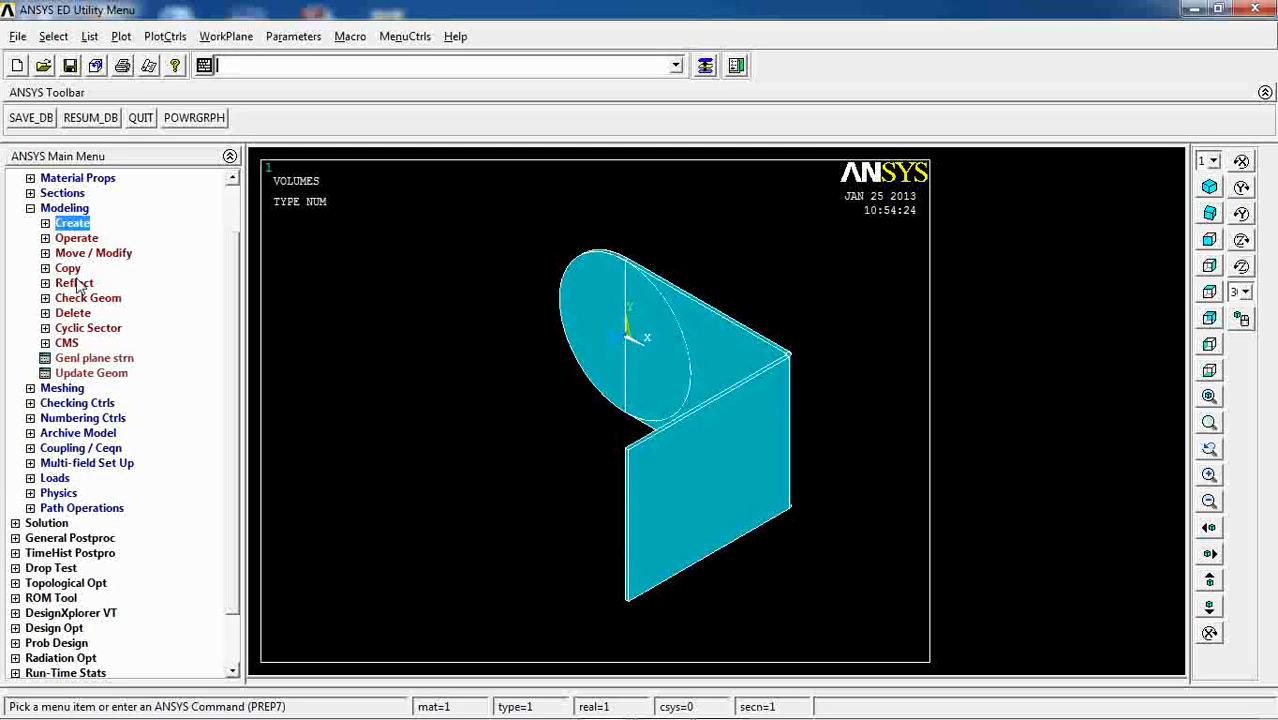
{"action": "left_click", "coordinate": [77, 239]}
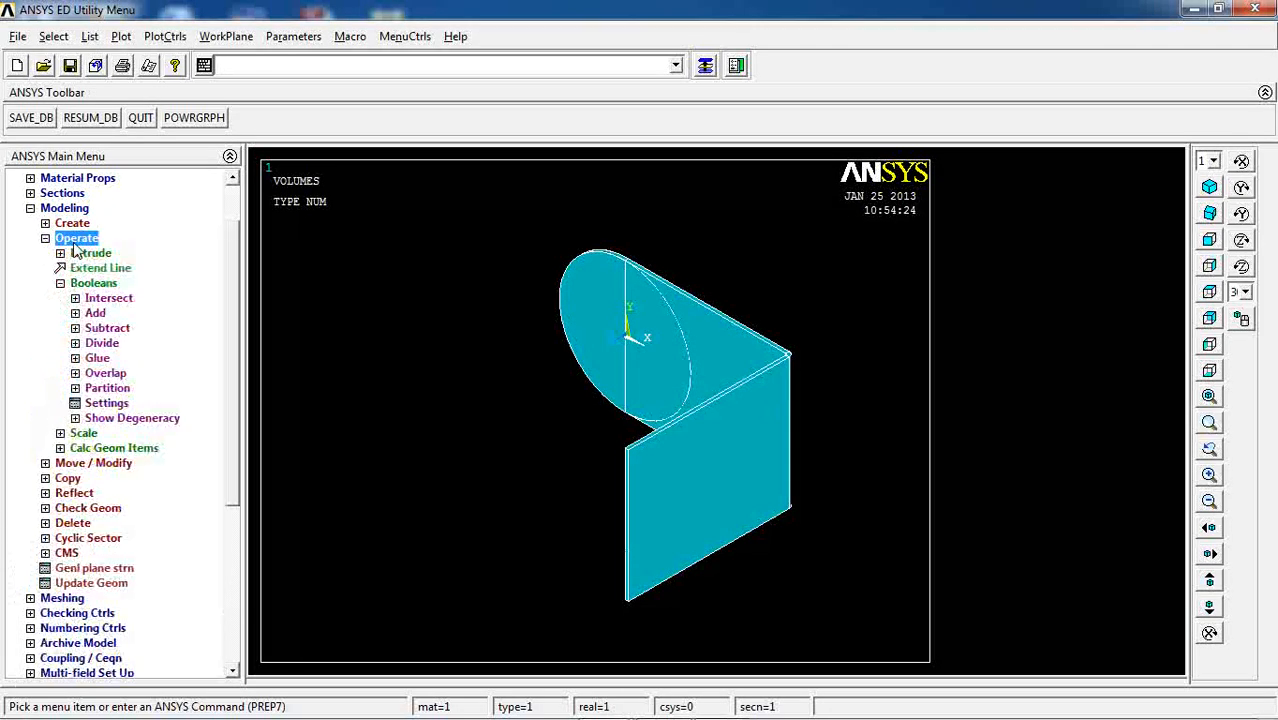
{"action": "left_click", "coordinate": [100, 315]}
{"action": "left_click", "coordinate": [111, 329]}
{"action": "left_click", "coordinate": [640, 330]}
{"action": "left_click", "coordinate": [732, 368]}
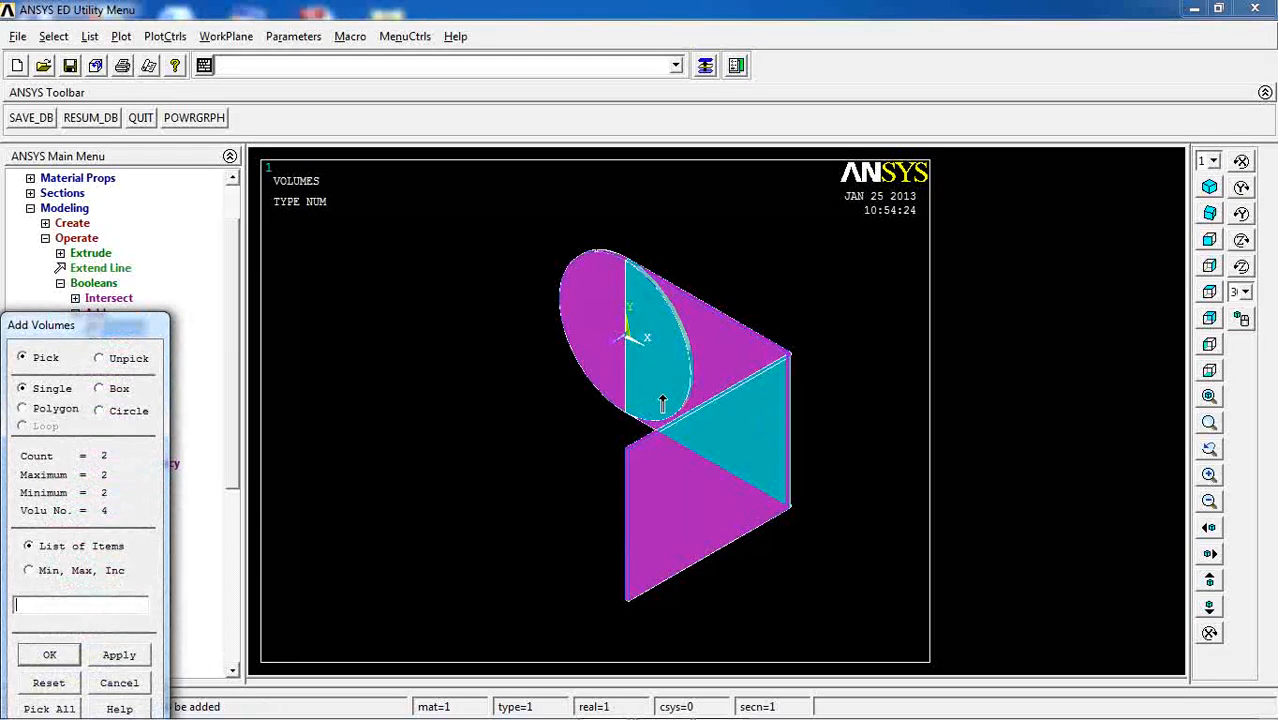
{"action": "left_click", "coordinate": [49, 656]}
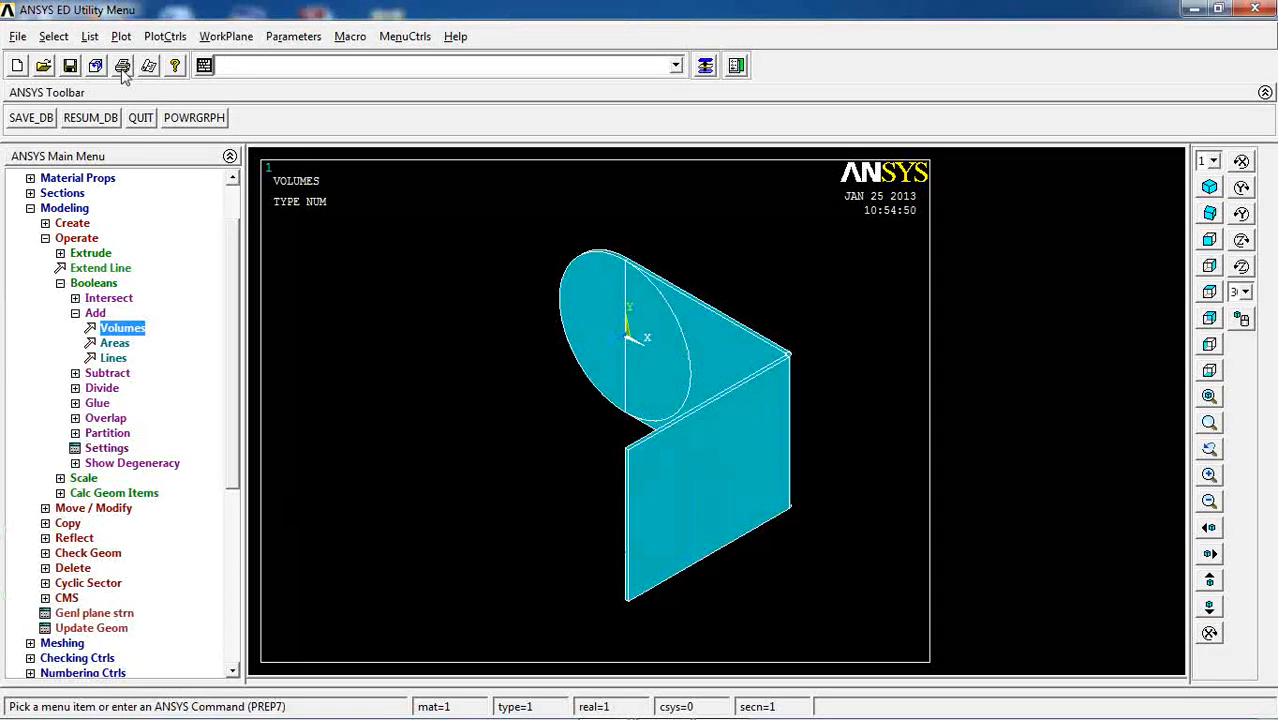
List the volumes to verify that the cylinder and bracket are merged, and close the listing.
{"action": "left_click", "coordinate": [89, 36]}
{"action": "left_click", "coordinate": [105, 154]}
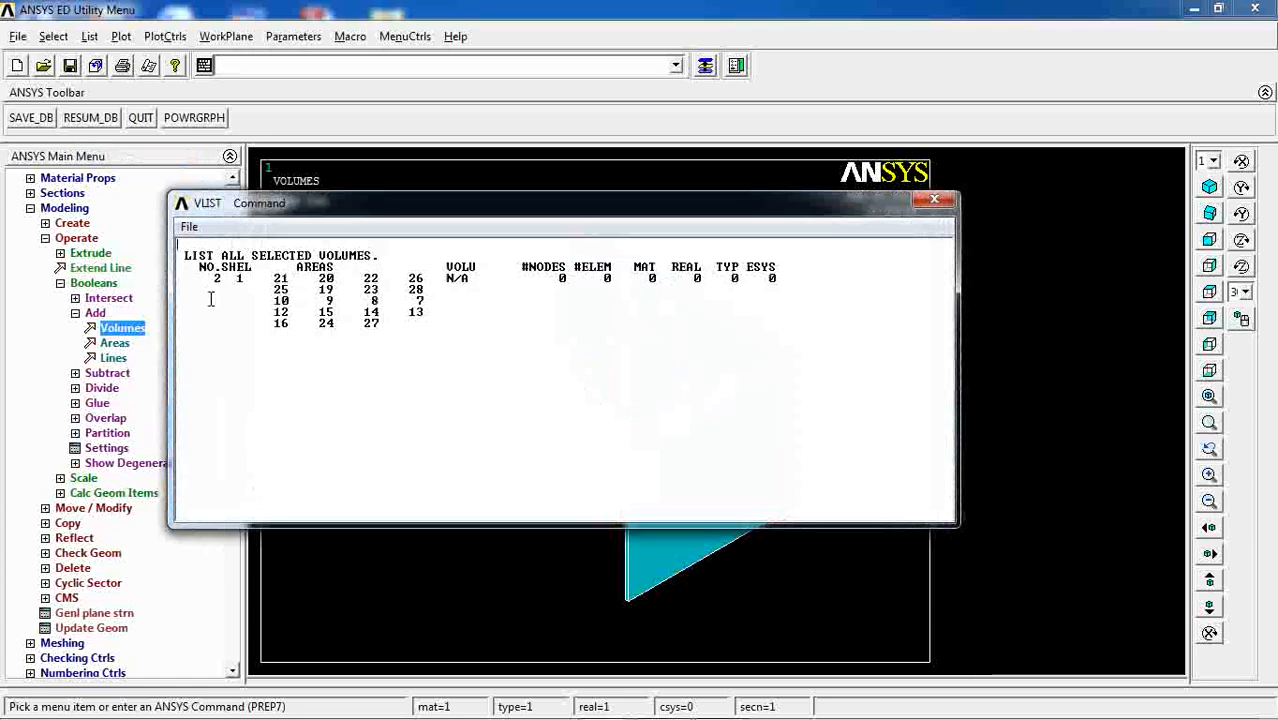
{"action": "left_click_drag", "start_coordinate": [202, 264], "coordinate": [910, 285]}
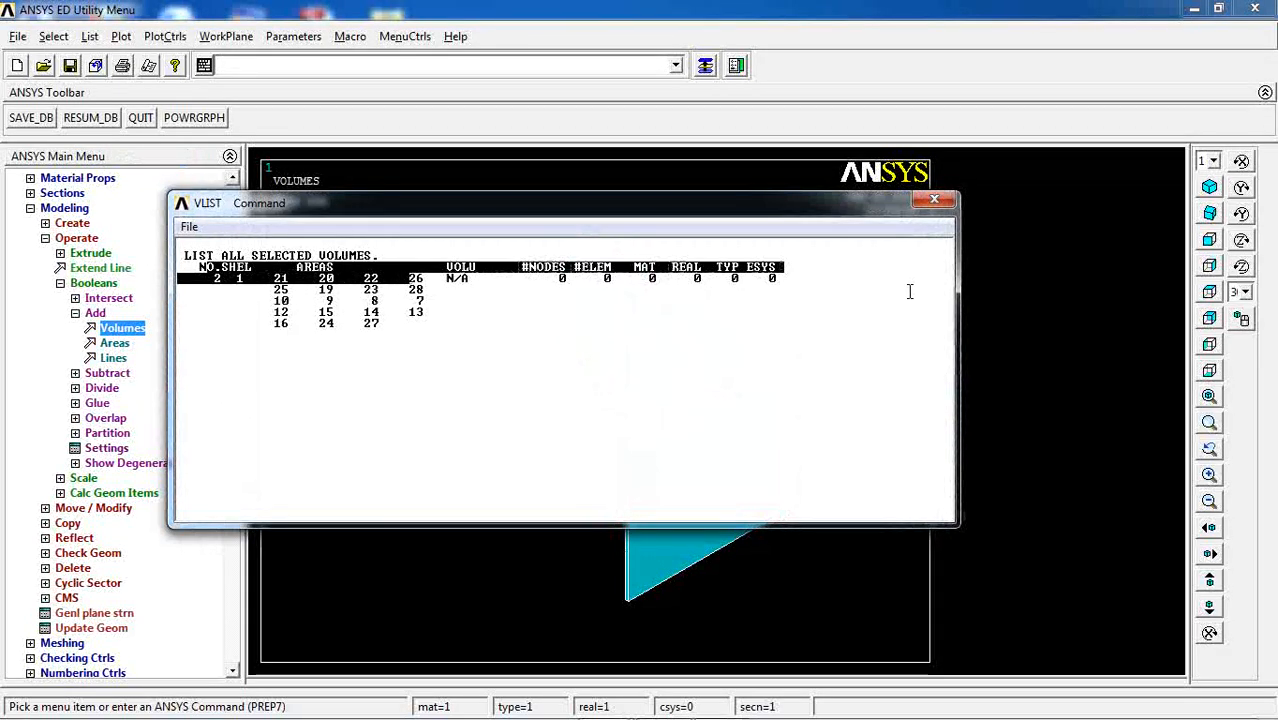
{"action": "left_click", "coordinate": [942, 207]}
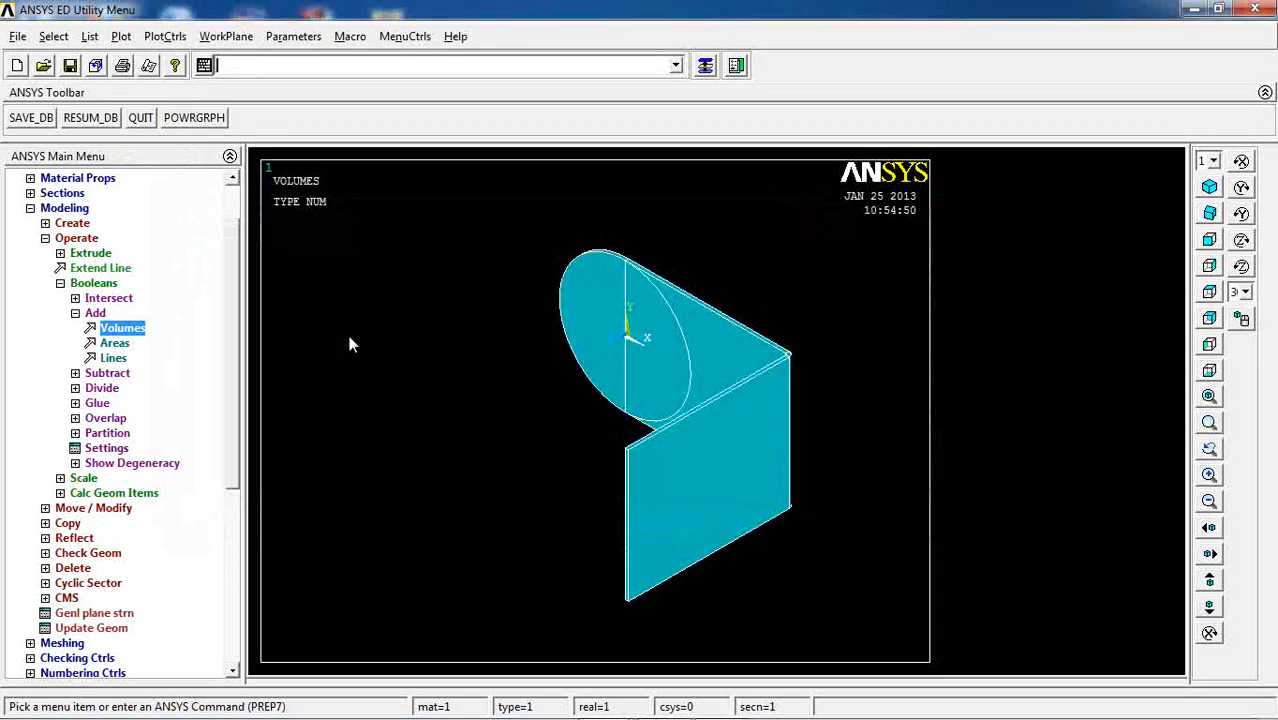
Create a second solid cylinder by dimensions with outer radius 10 and Z-coordinates from -0.5 to 0.5, centred in the rounded end.
{"action": "left_click", "coordinate": [73, 224]}
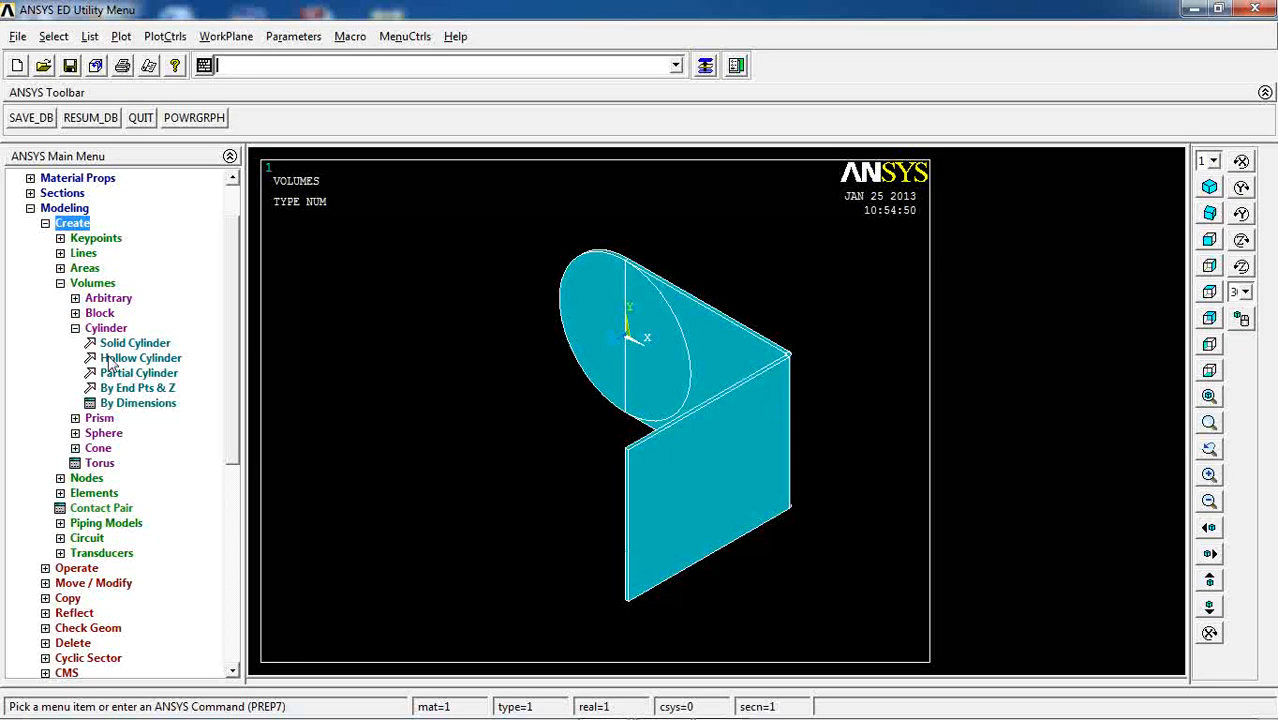
{"action": "left_click", "coordinate": [115, 403]}
{"action": "double_click", "coordinate": [728, 291]}
{"action": "type", "text": "10"}
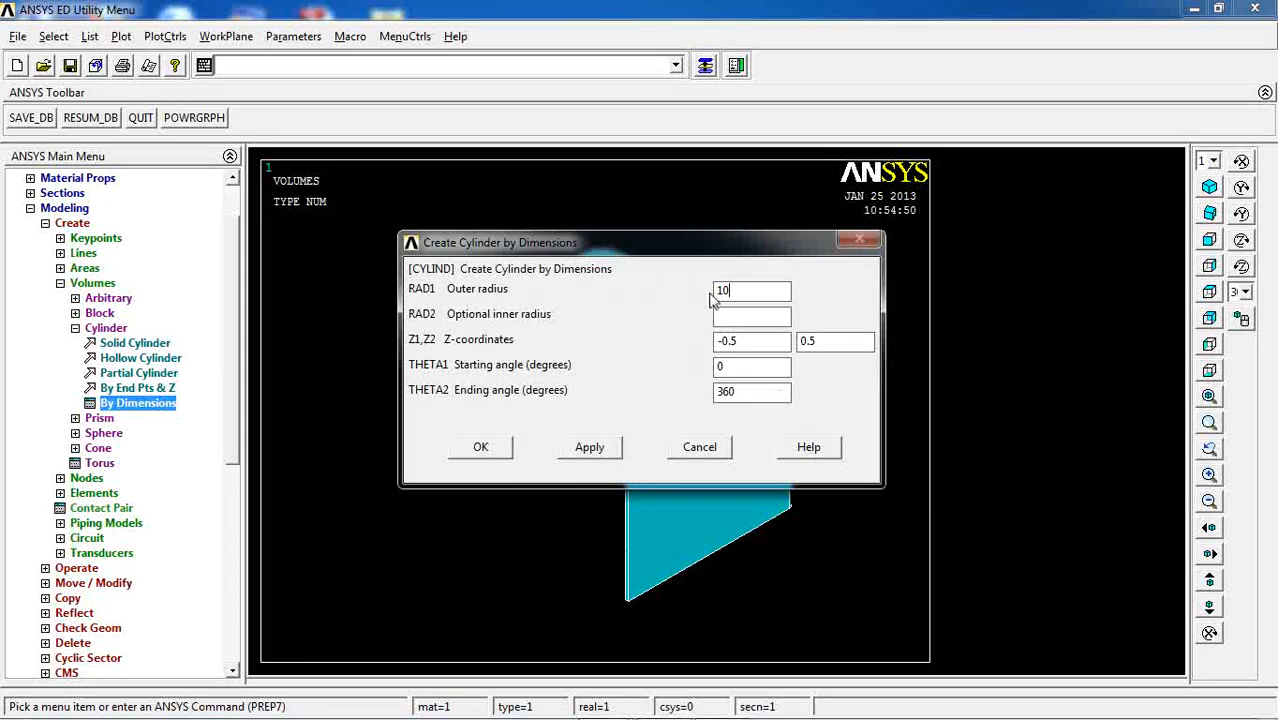
{"action": "left_click", "coordinate": [480, 447]}
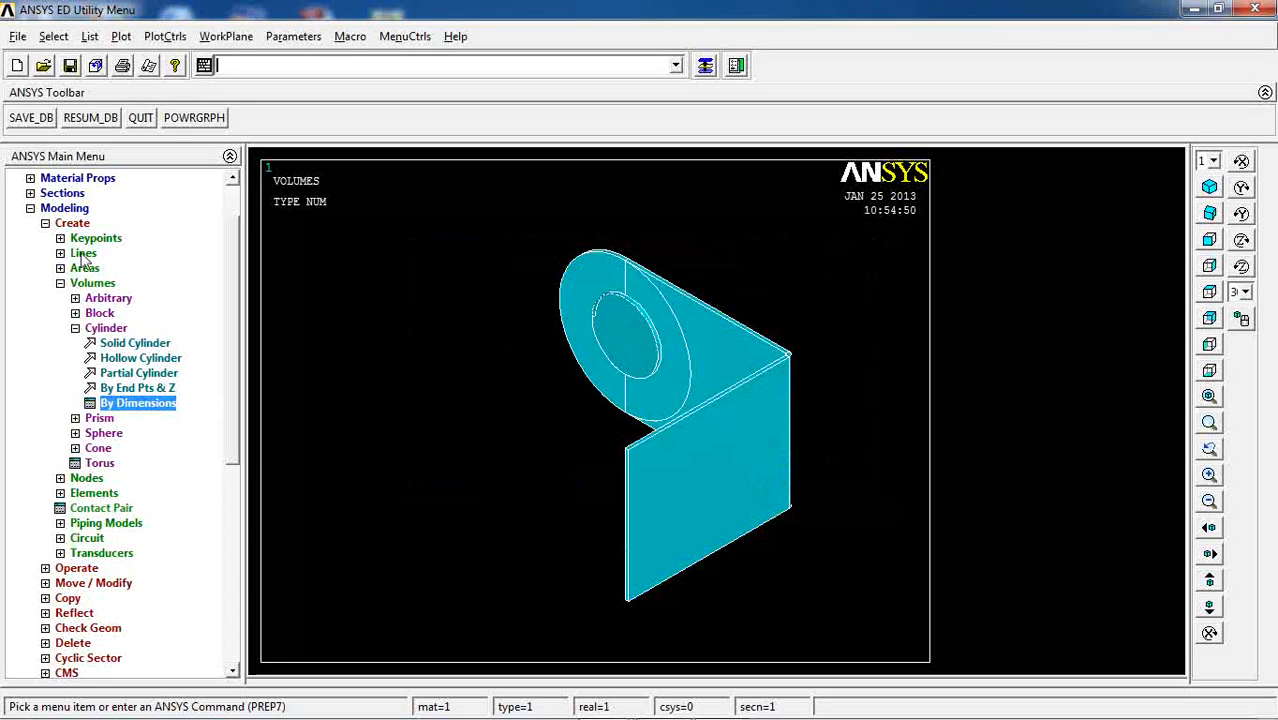
Subtract the radius-10 cylinder from the bracket volume to cut the hole, and replot the volumes.
{"action": "left_click", "coordinate": [78, 222]}
{"action": "left_click", "coordinate": [77, 238]}
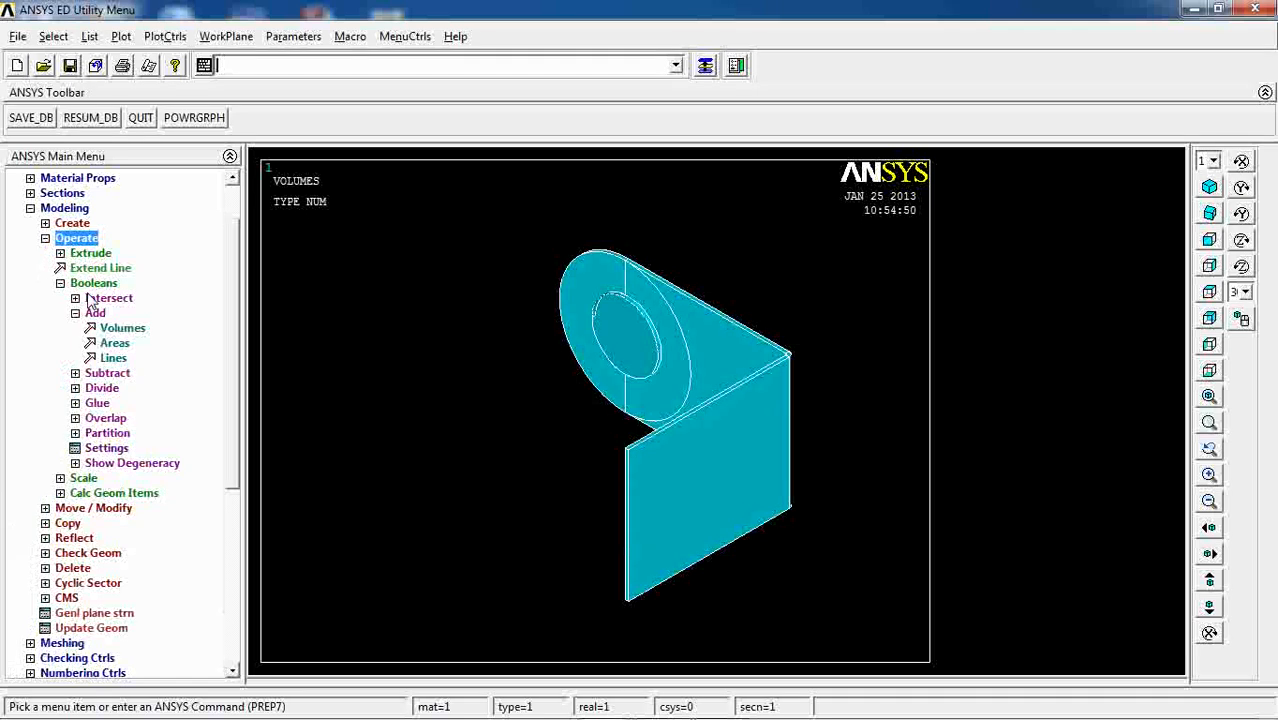
{"action": "left_click", "coordinate": [96, 314]}
{"action": "left_click", "coordinate": [104, 328]}
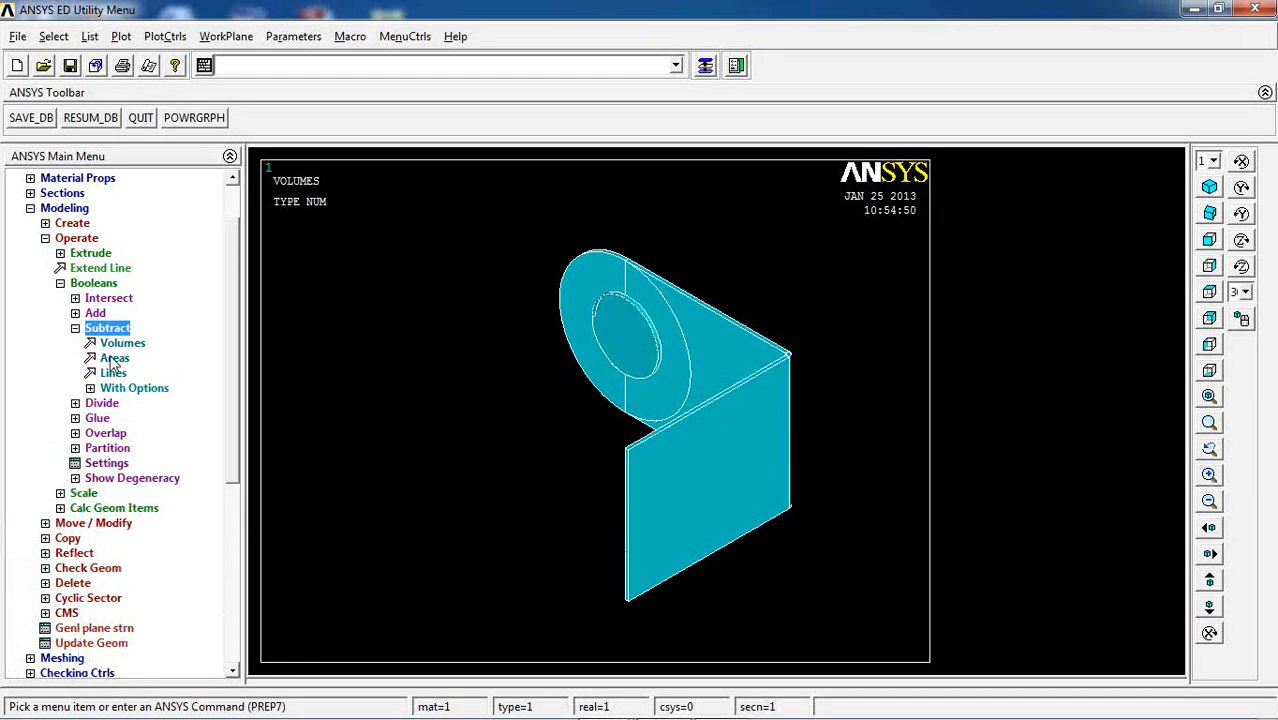
{"action": "left_click", "coordinate": [122, 343]}
{"action": "left_click", "coordinate": [737, 516]}
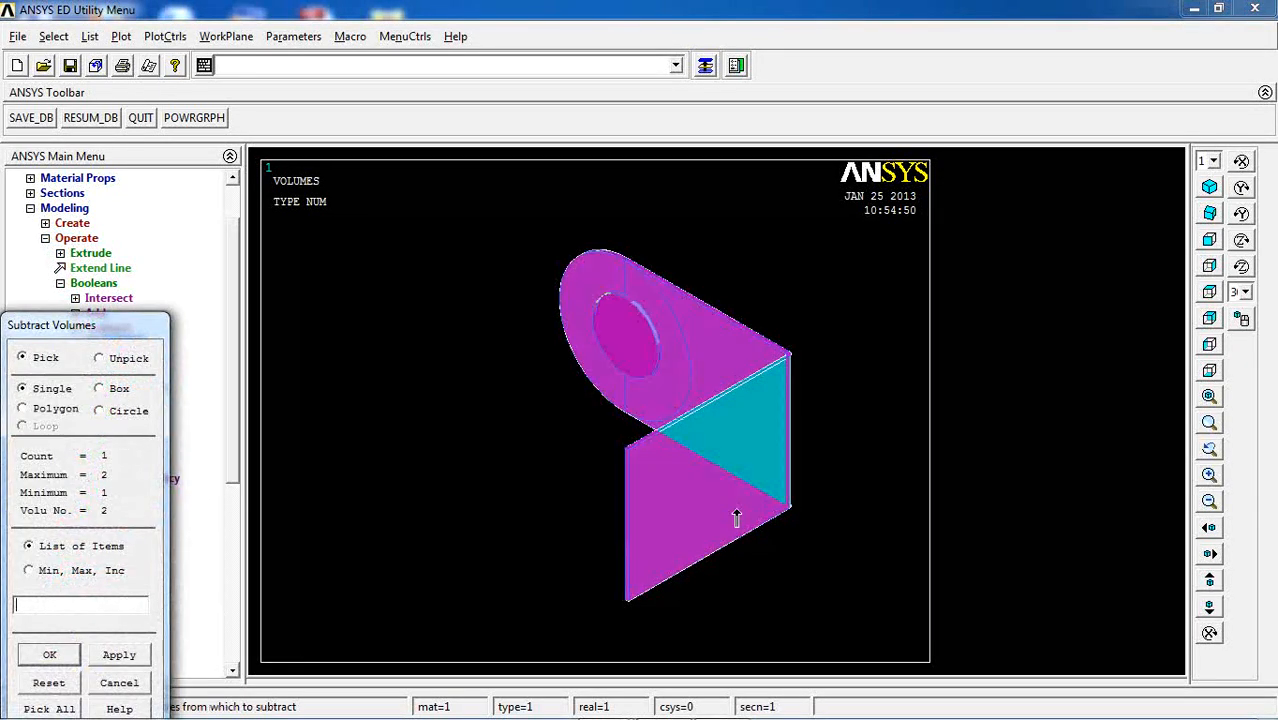
{"action": "left_click", "coordinate": [66, 657]}
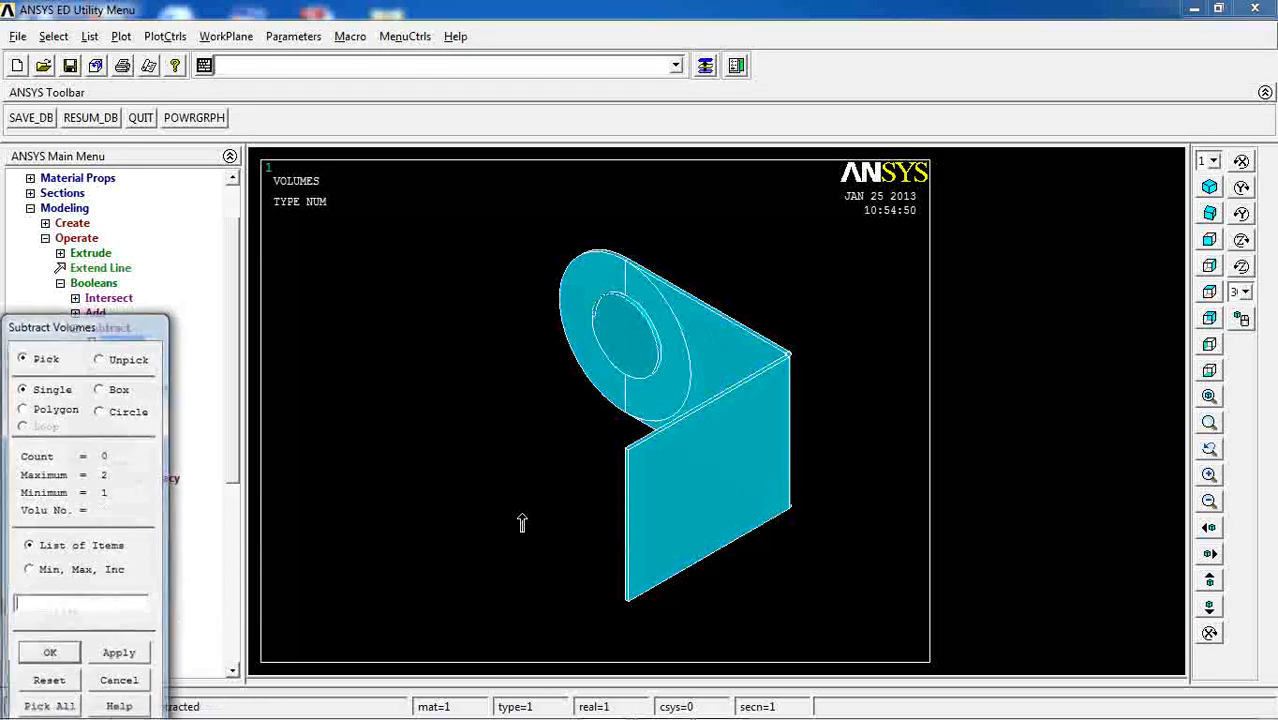
{"action": "left_click", "coordinate": [610, 352]}
{"action": "left_click", "coordinate": [60, 655]}
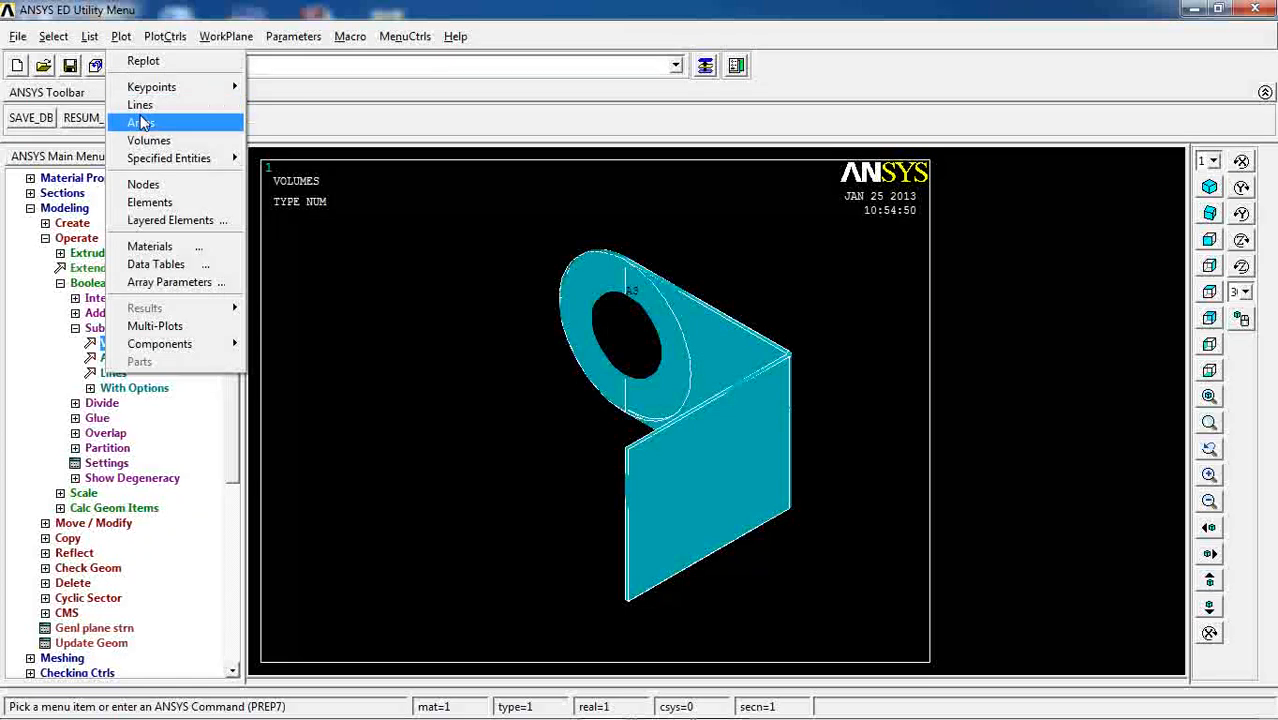
{"action": "left_click", "coordinate": [158, 141]}
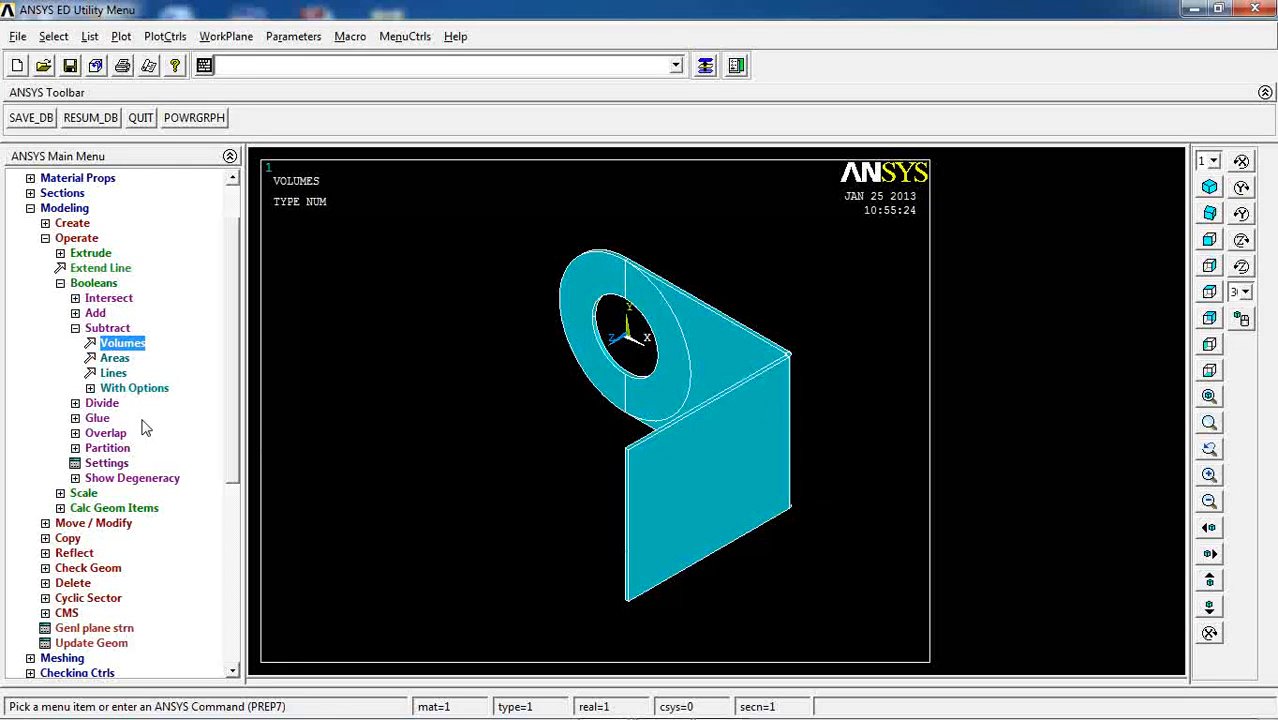
Apply a manual element size to all lines of the bracket through the number of element divisions.
{"action": "left_click", "coordinate": [64, 208]}
{"action": "left_click", "coordinate": [58, 283]}
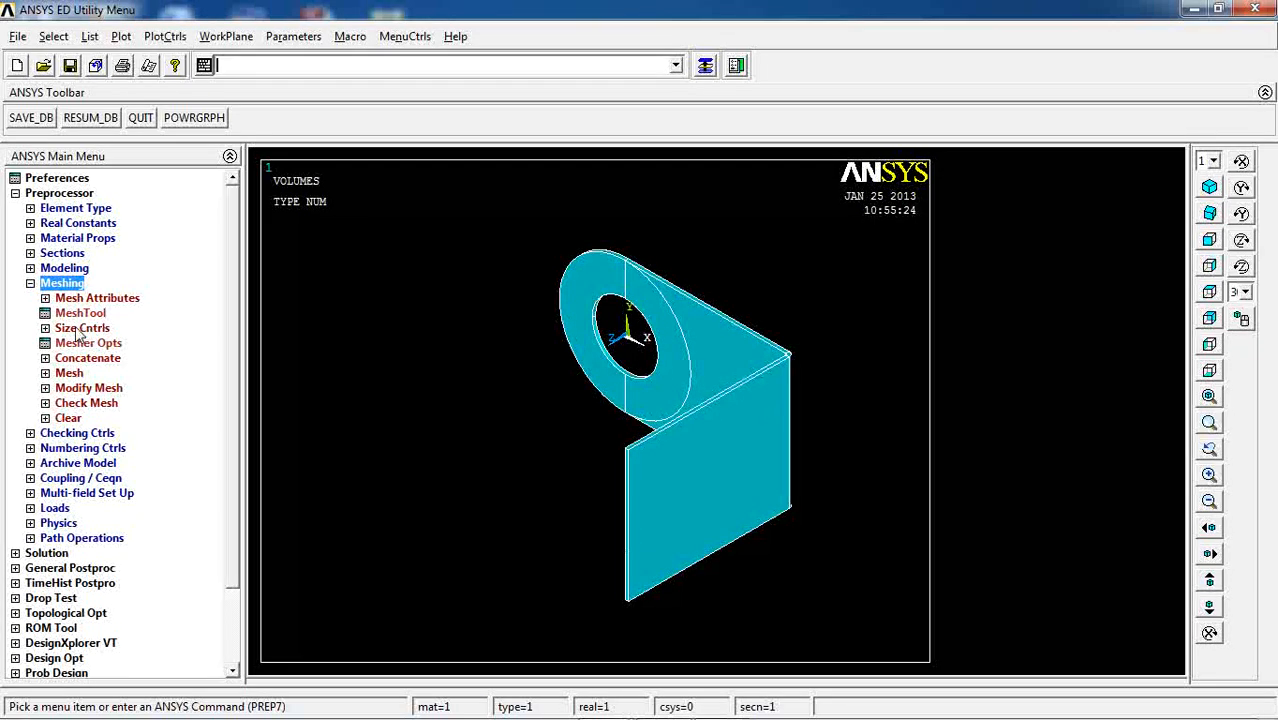
{"action": "left_click", "coordinate": [78, 329]}
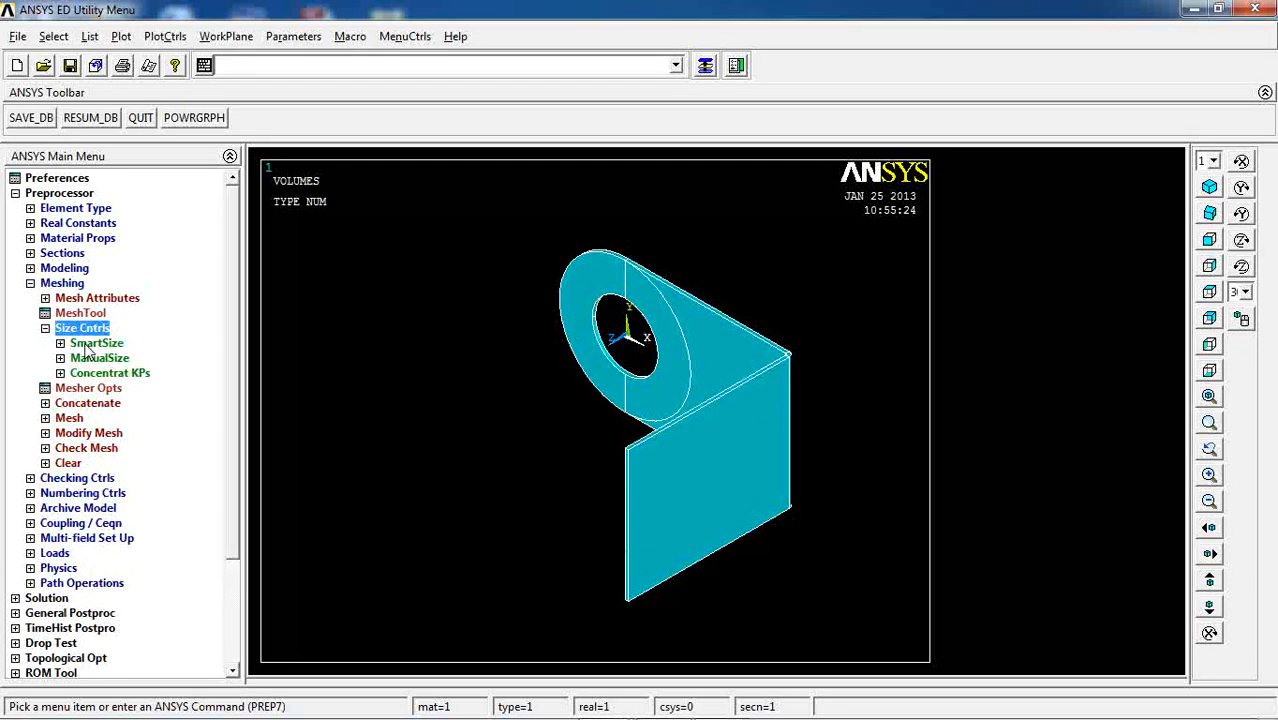
{"action": "left_click", "coordinate": [96, 358]}
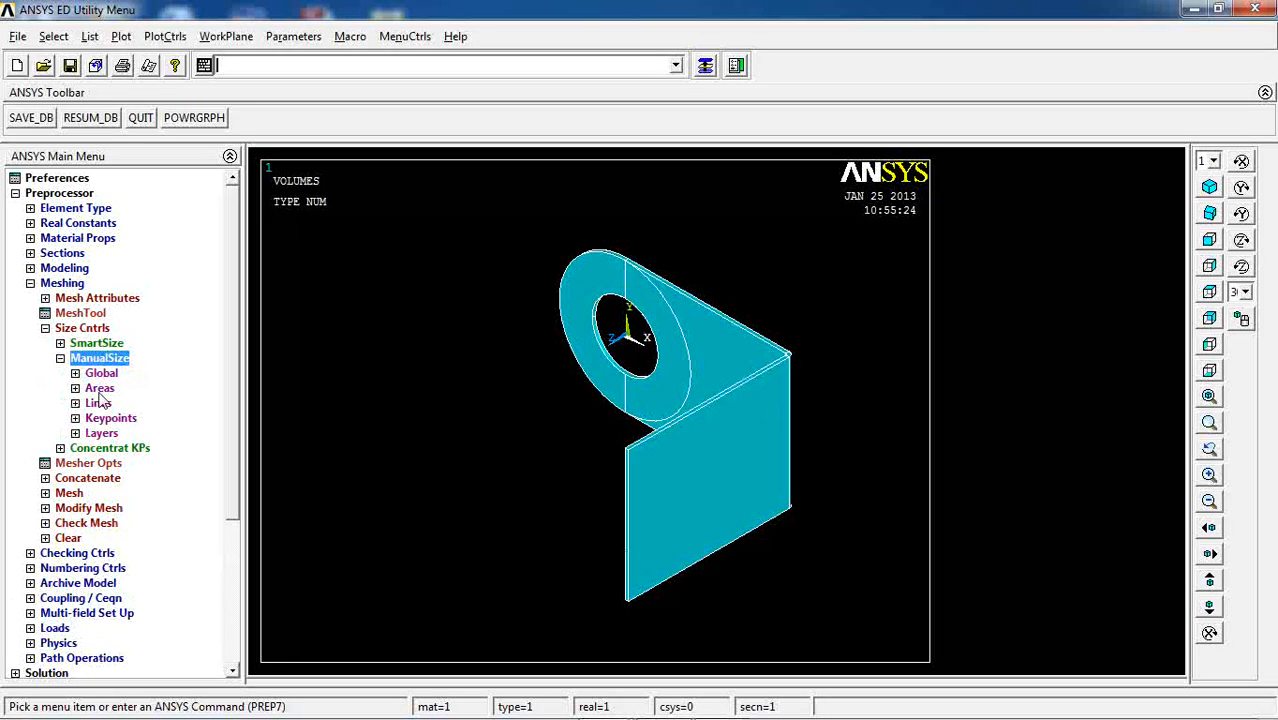
{"action": "left_click", "coordinate": [98, 403]}
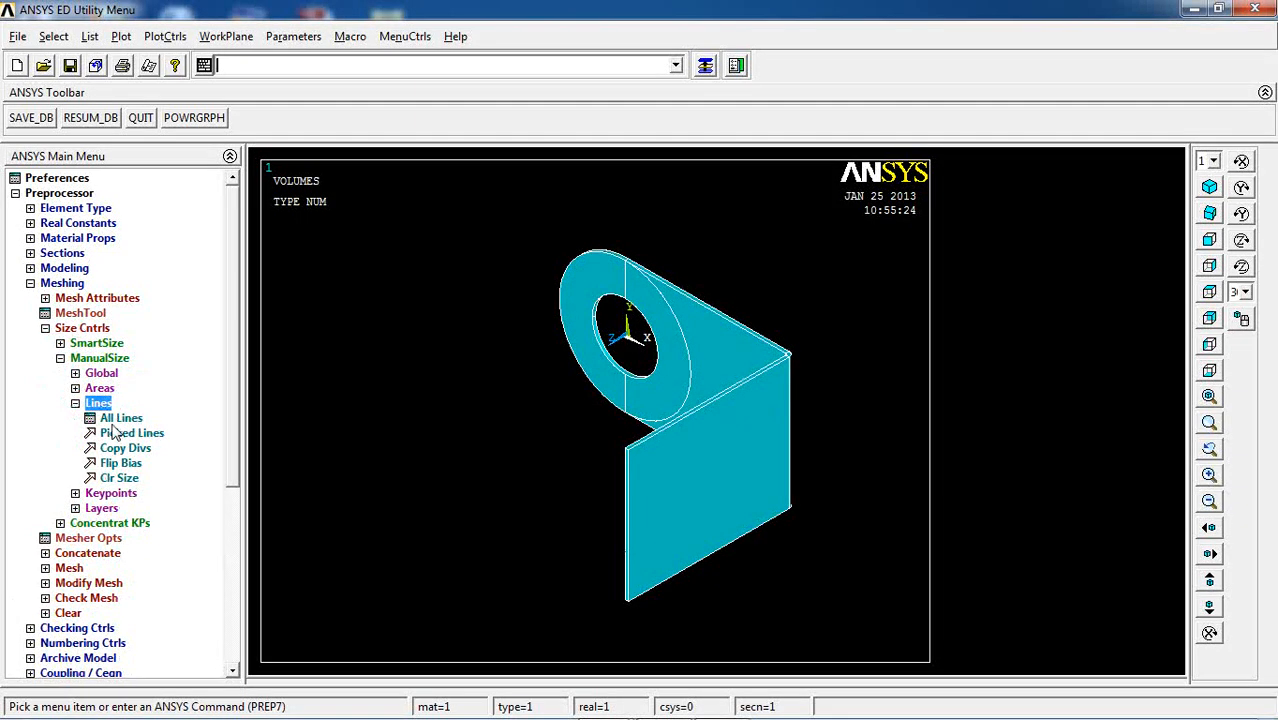
{"action": "left_click", "coordinate": [118, 420]}
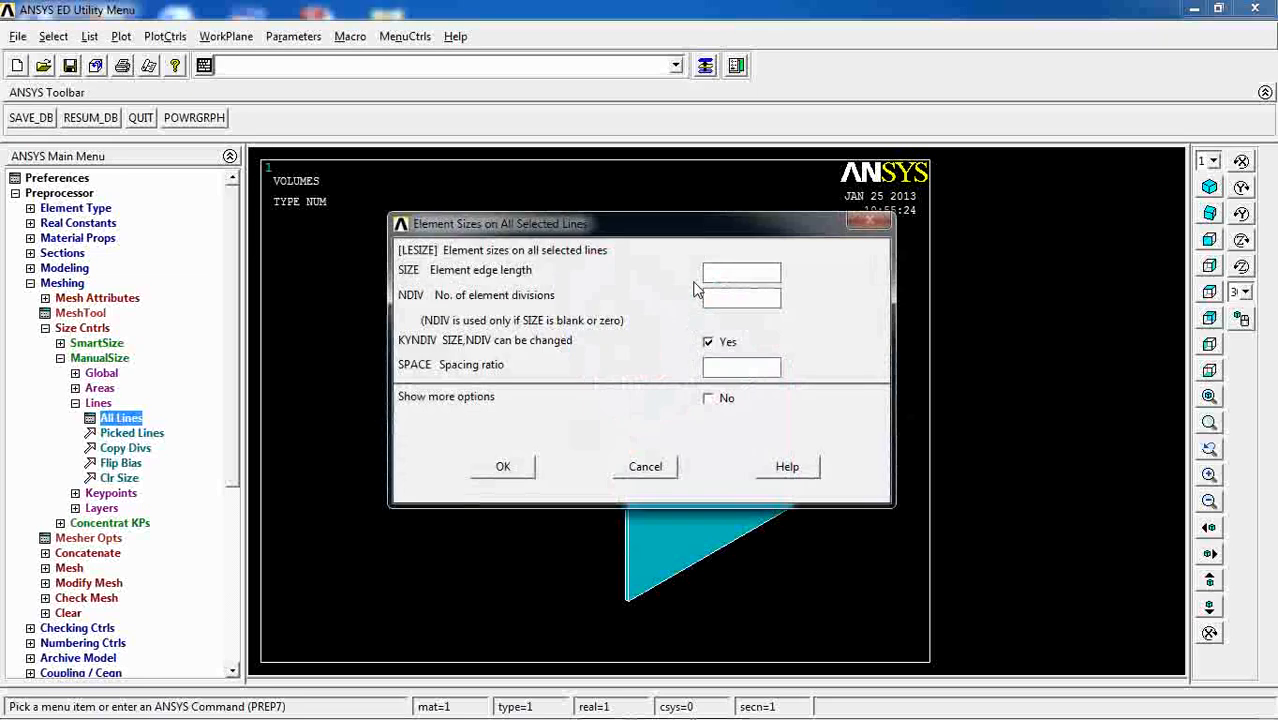
{"action": "left_click", "coordinate": [510, 371]}
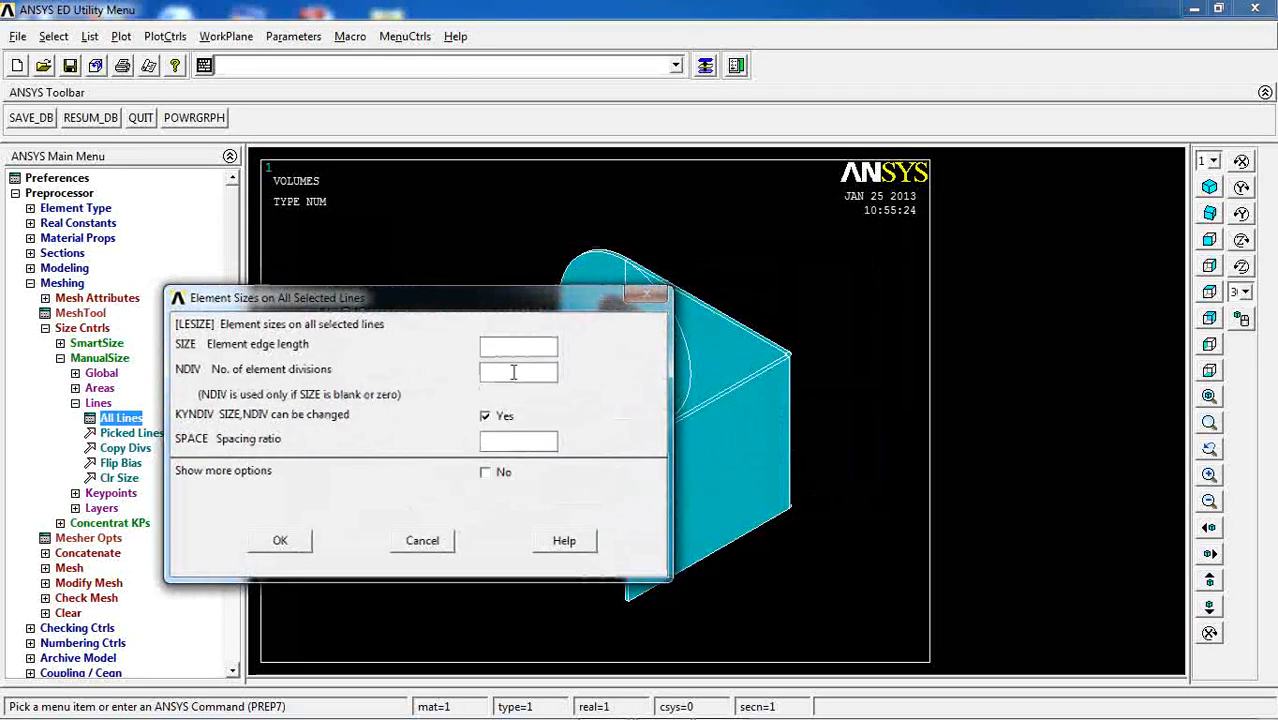
{"action": "left_click", "coordinate": [280, 540]}
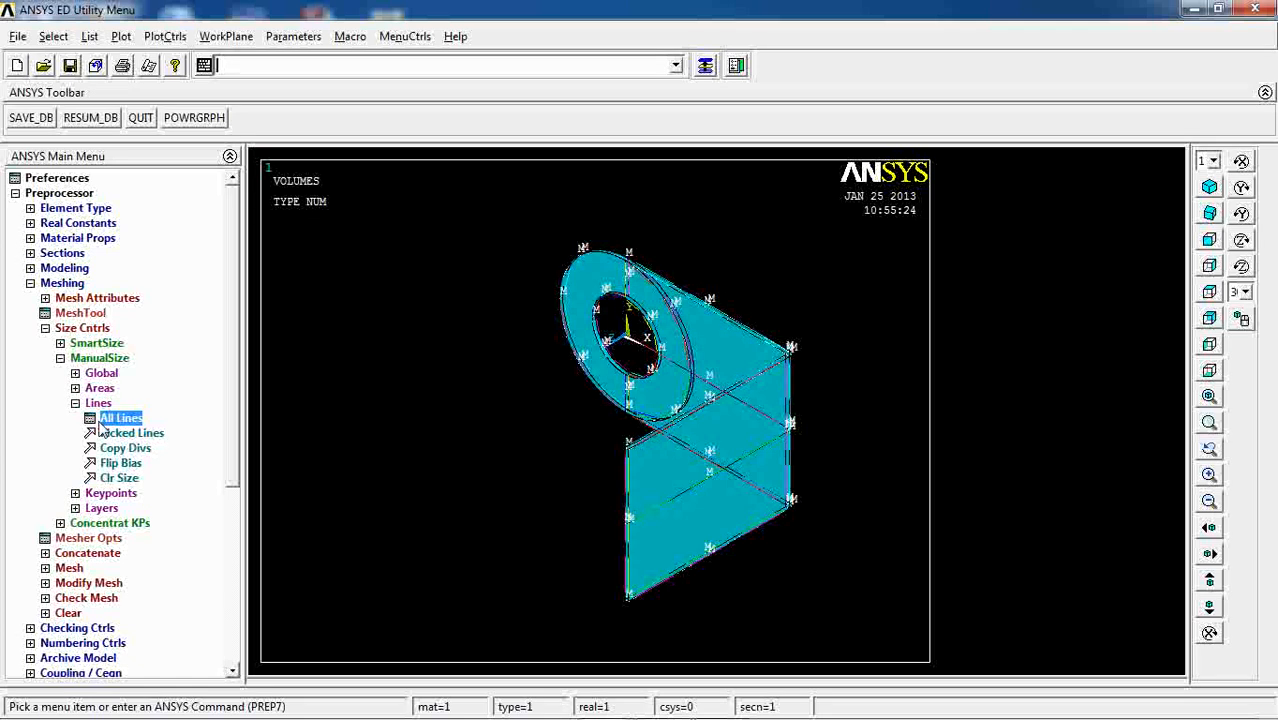
{"action": "left_click", "coordinate": [98, 403]}
{"action": "left_click", "coordinate": [84, 329]}
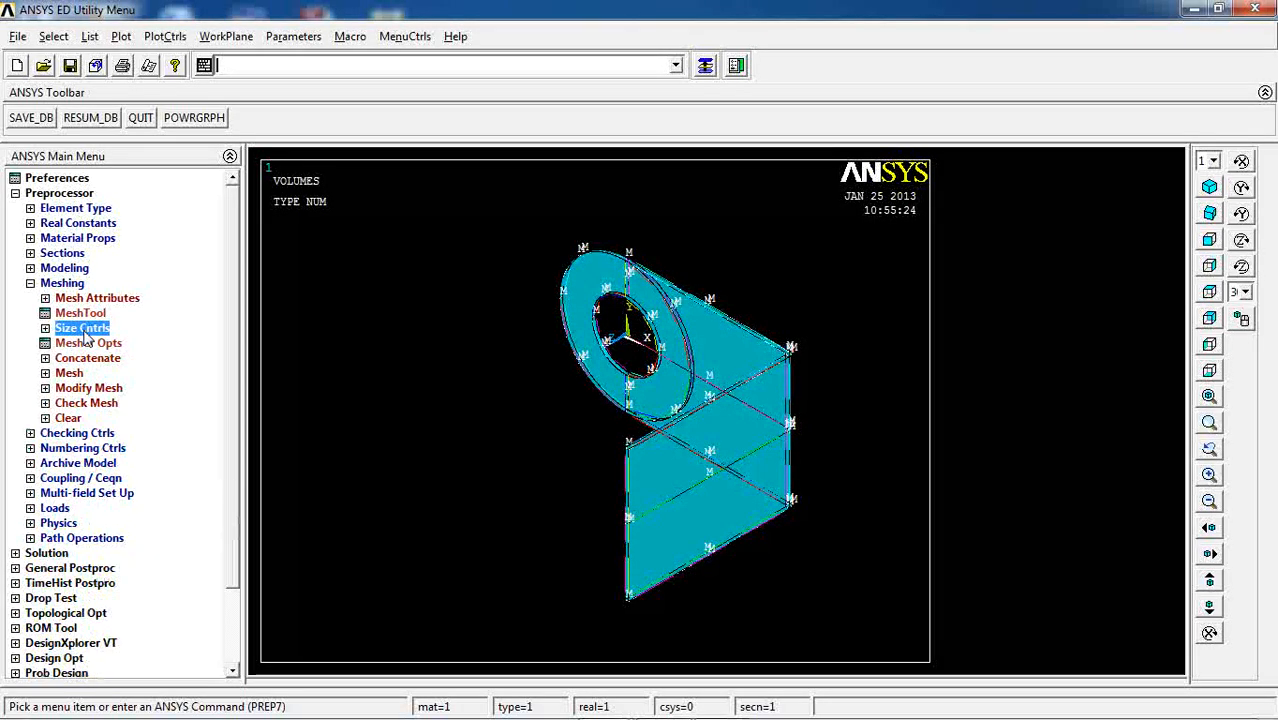
Generate a free tetrahedral mesh on the holed bracket volume, allowing the volume meshing to be executed.
{"action": "left_click", "coordinate": [73, 373]}
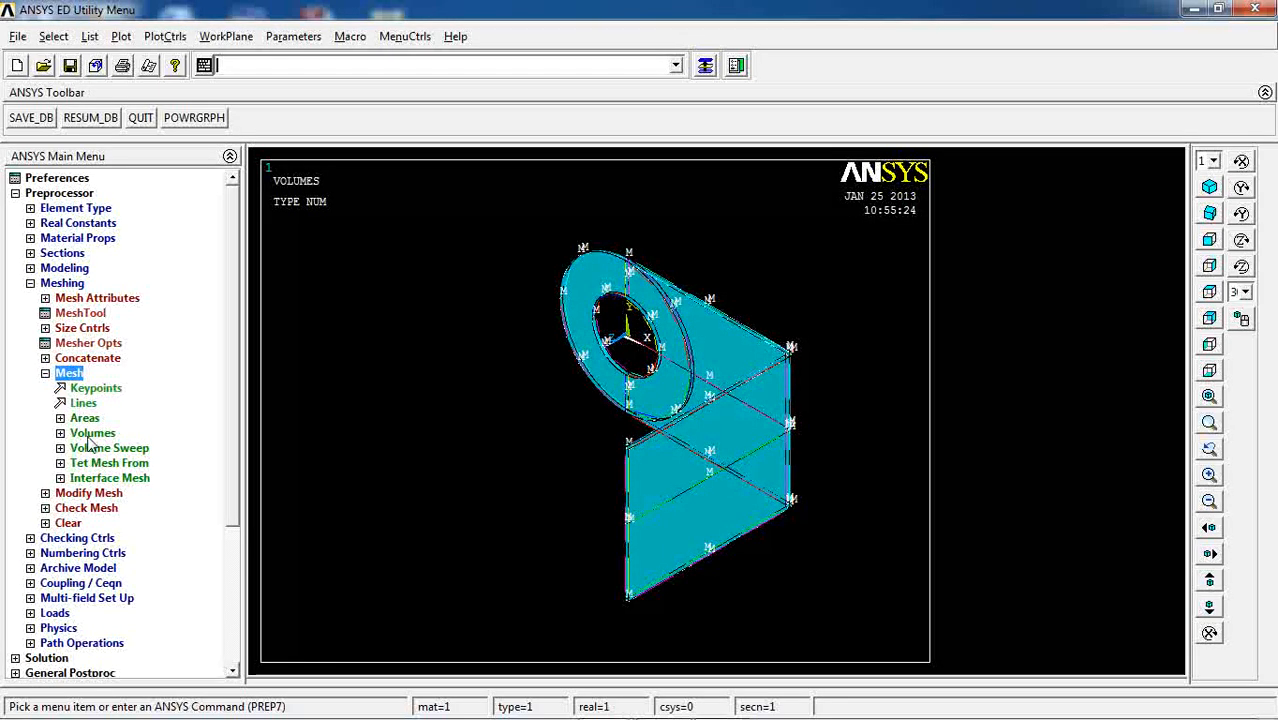
{"action": "left_click", "coordinate": [92, 433]}
{"action": "left_click", "coordinate": [96, 463]}
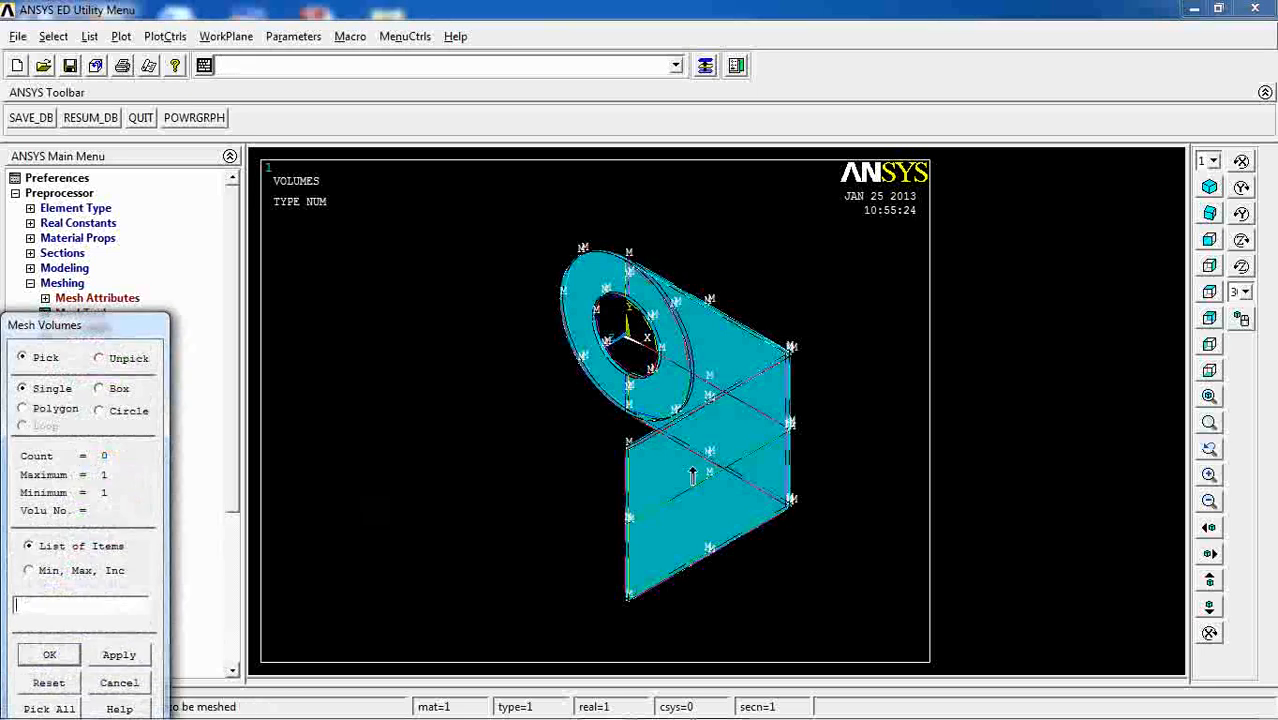
{"action": "left_click", "coordinate": [497, 503]}
{"action": "left_click", "coordinate": [60, 650]}
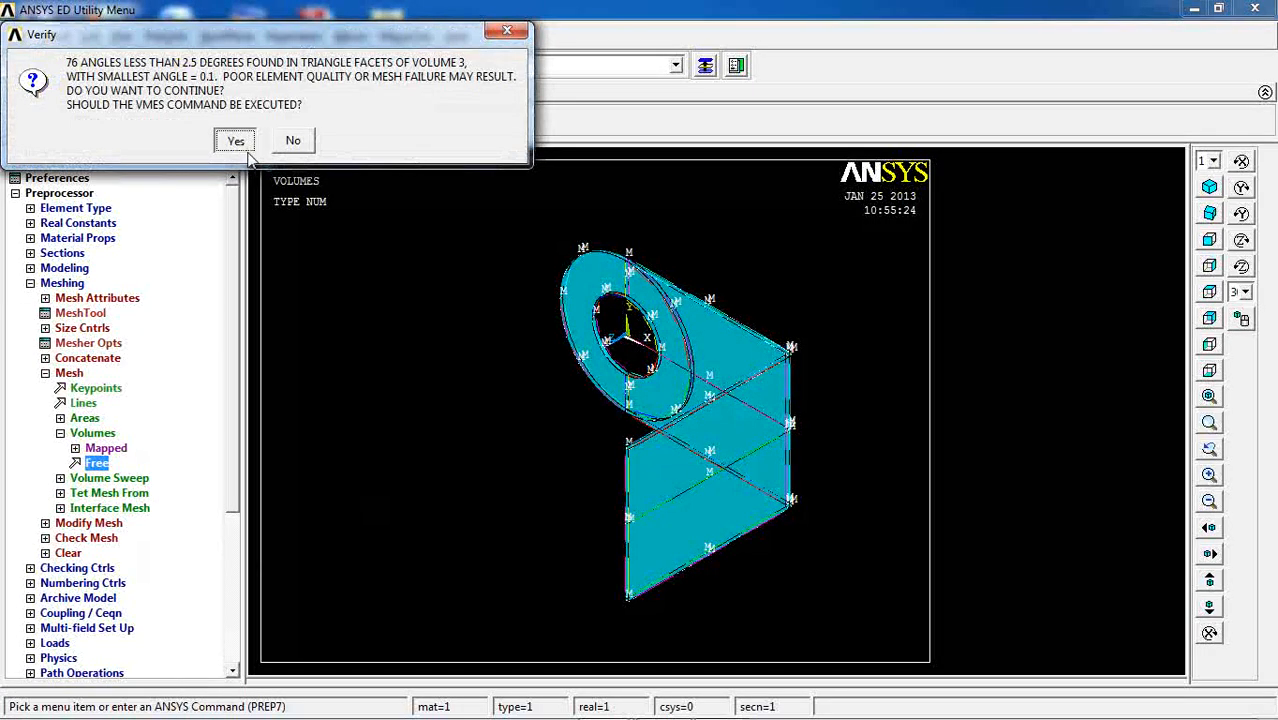
{"action": "left_click", "coordinate": [234, 140]}
{"action": "left_click", "coordinate": [265, 137]}
{"action": "left_click", "coordinate": [266, 134]}
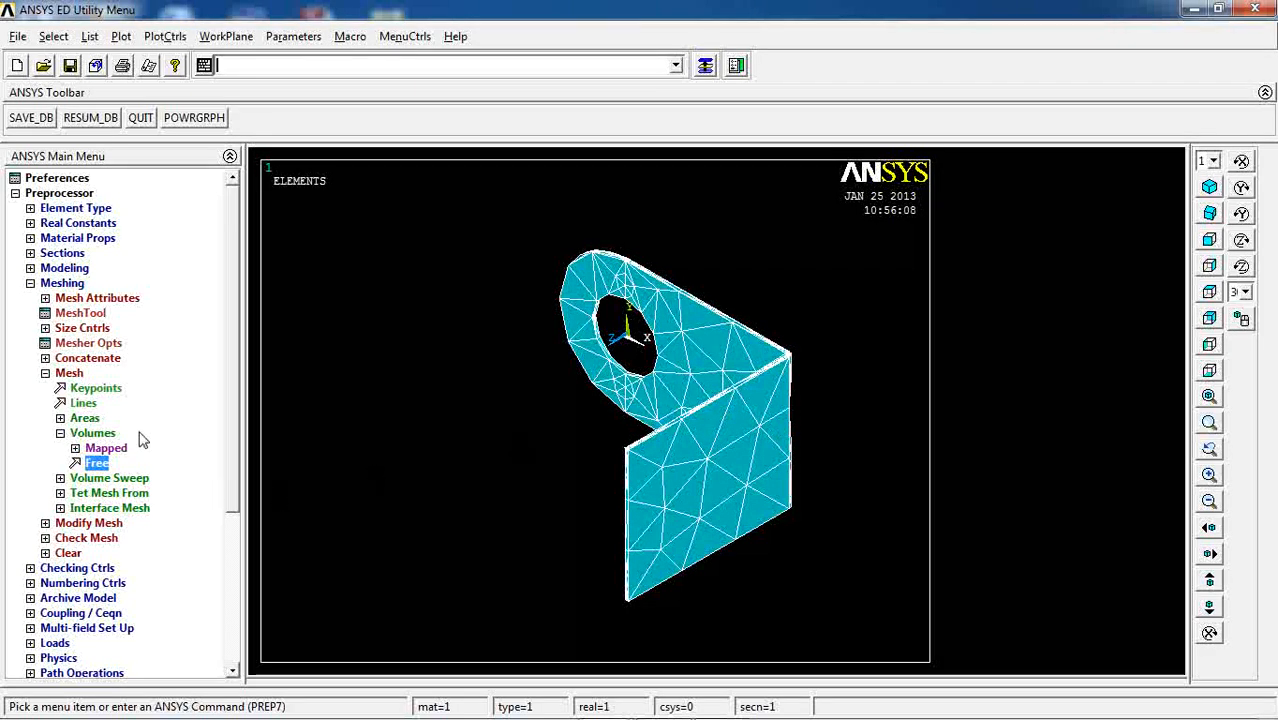
{"action": "left_click", "coordinate": [66, 375]}
{"action": "left_click", "coordinate": [61, 285]}
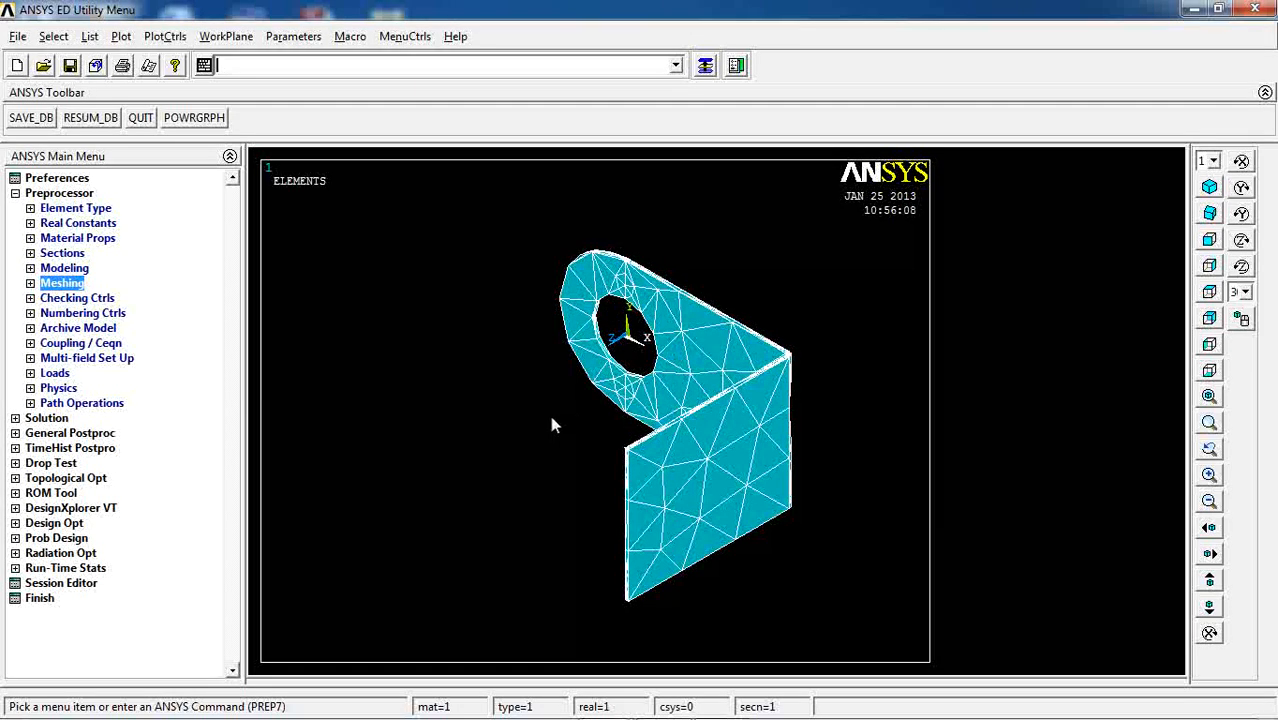
Define a new analysis of type Static for the bracket loads.
{"action": "left_click", "coordinate": [55, 373]}
{"action": "left_click", "coordinate": [88, 388]}
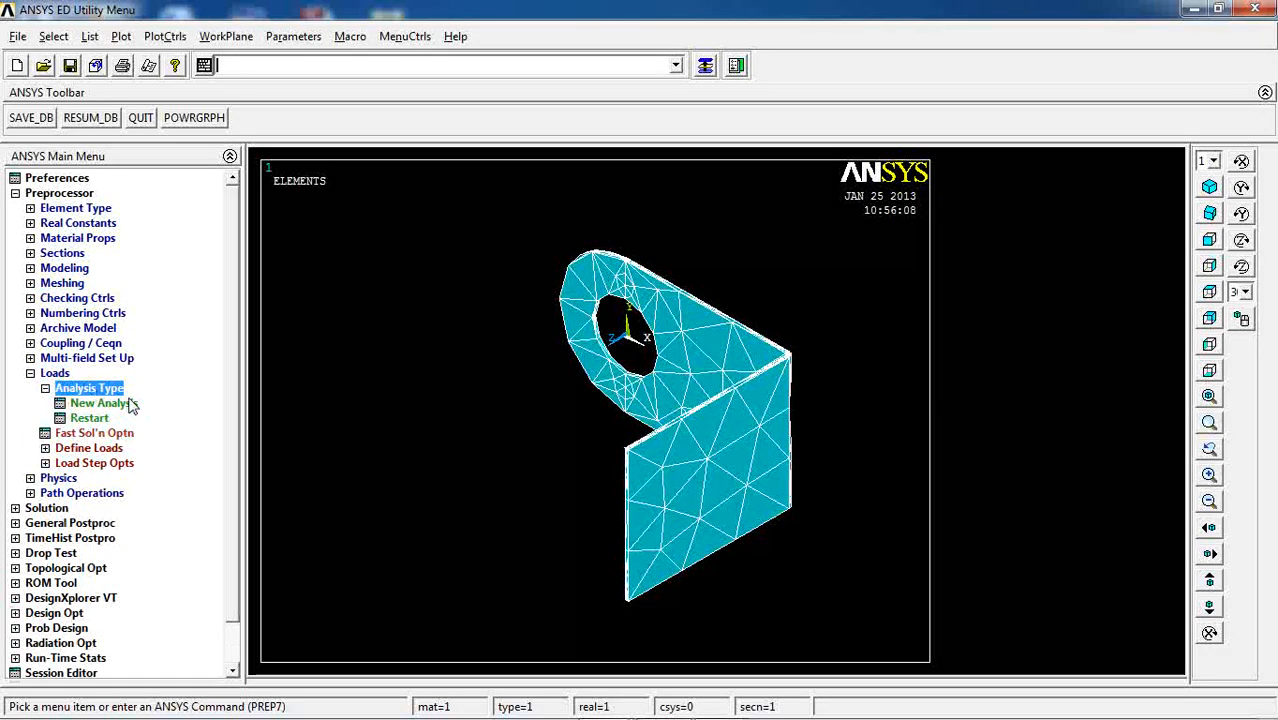
{"action": "left_click", "coordinate": [133, 404]}
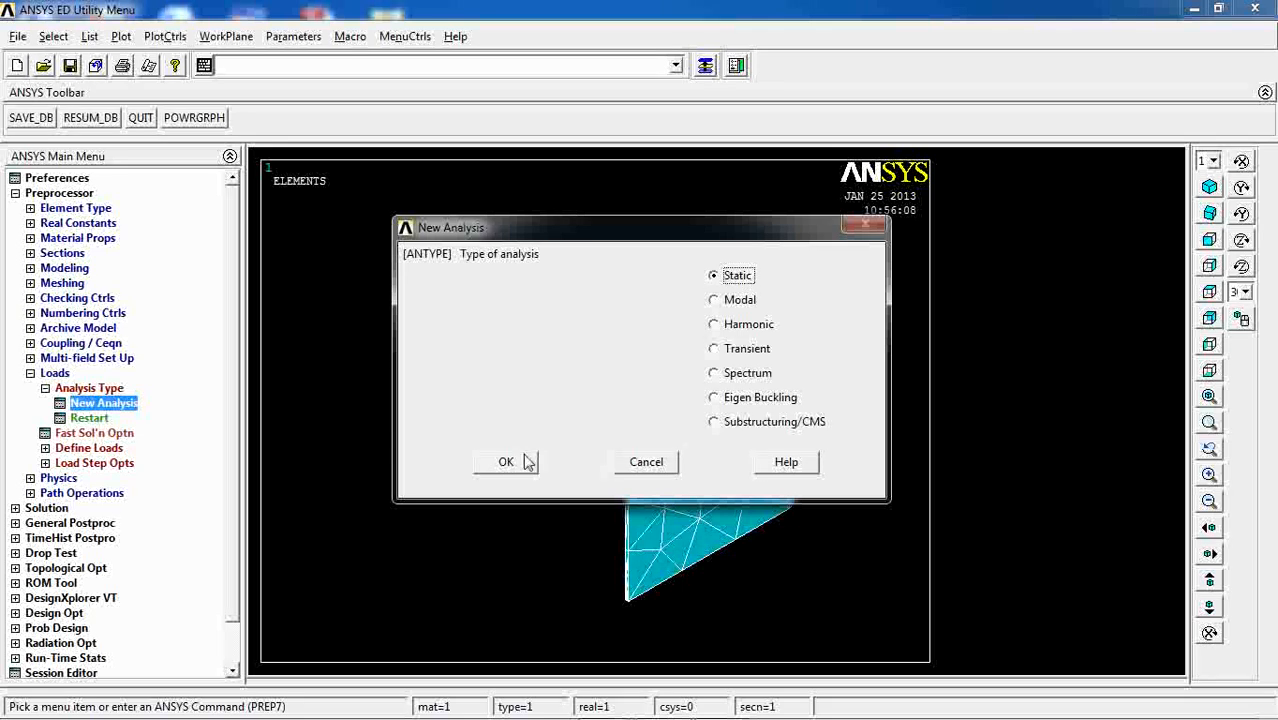
{"action": "left_click", "coordinate": [527, 461]}
Constrain All DOF with a constant displacement value of 0 on the large front face of the bracket's unholed plate.
{"action": "left_click", "coordinate": [105, 448]}
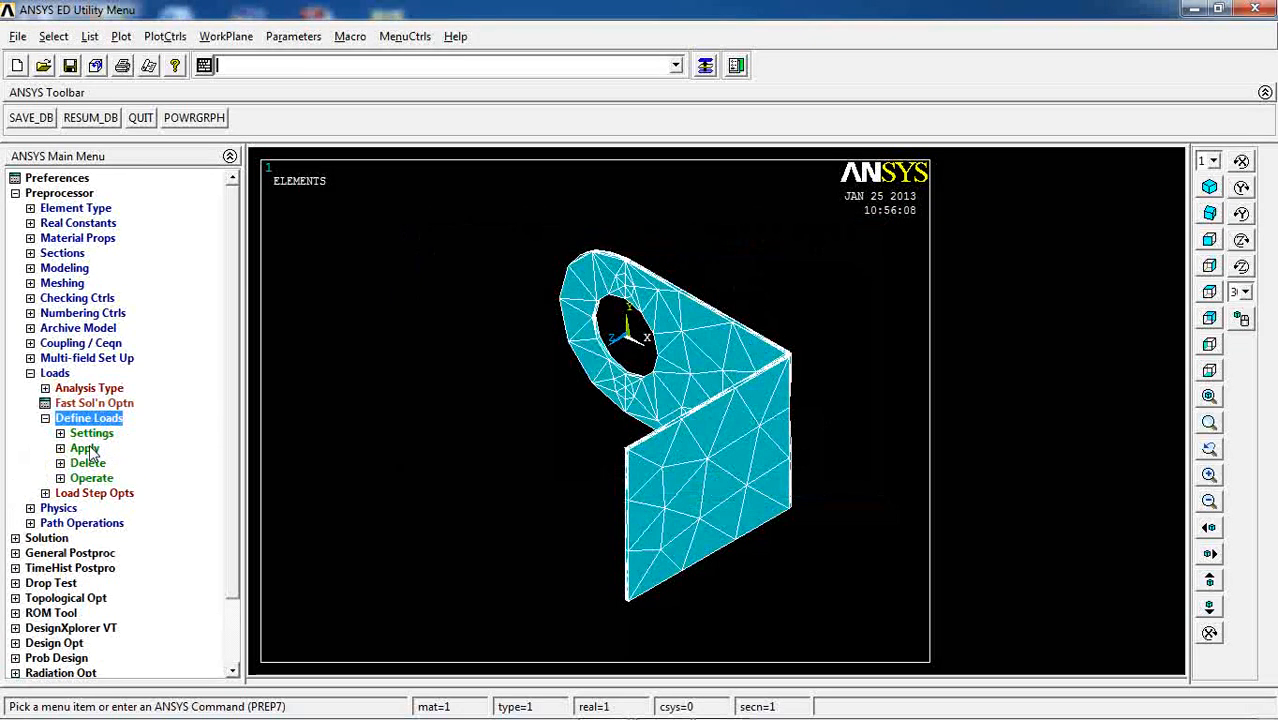
{"action": "left_click", "coordinate": [90, 449]}
{"action": "left_click", "coordinate": [111, 464]}
{"action": "left_click", "coordinate": [136, 479]}
{"action": "left_click", "coordinate": [138, 508]}
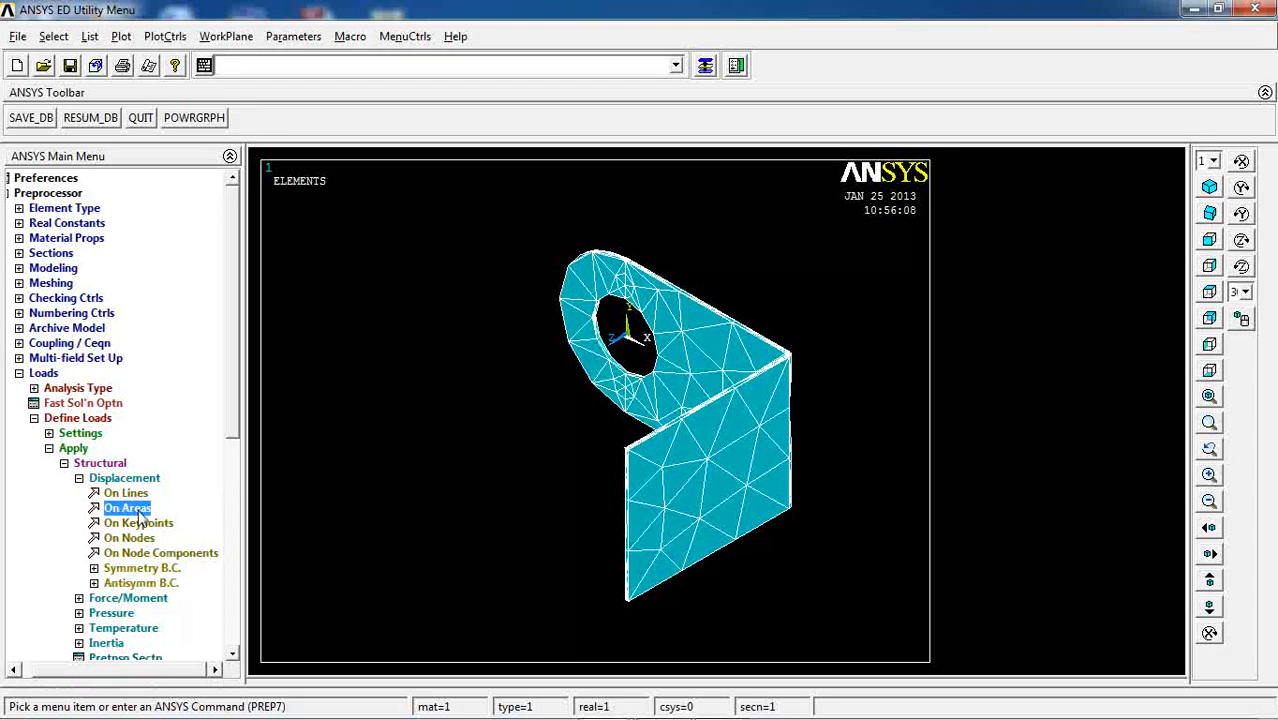
{"action": "left_click", "coordinate": [710, 497]}
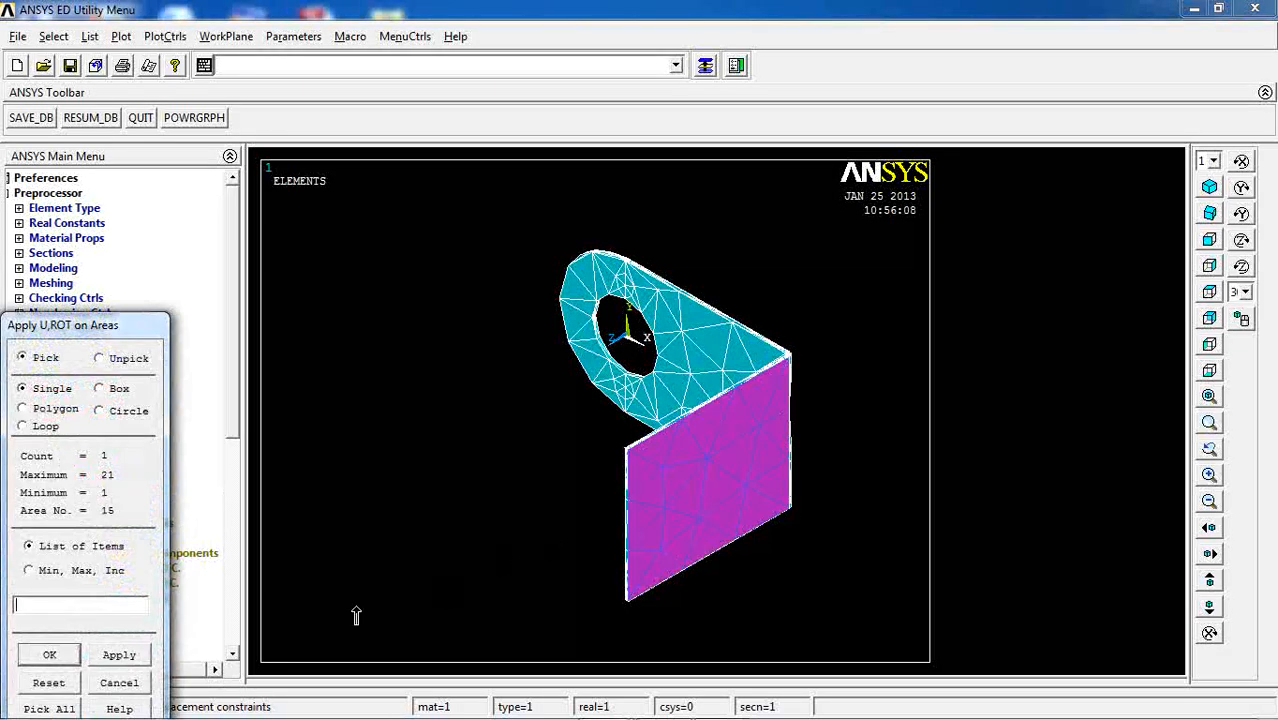
{"action": "left_click", "coordinate": [70, 656]}
{"action": "left_click", "coordinate": [762, 455]}
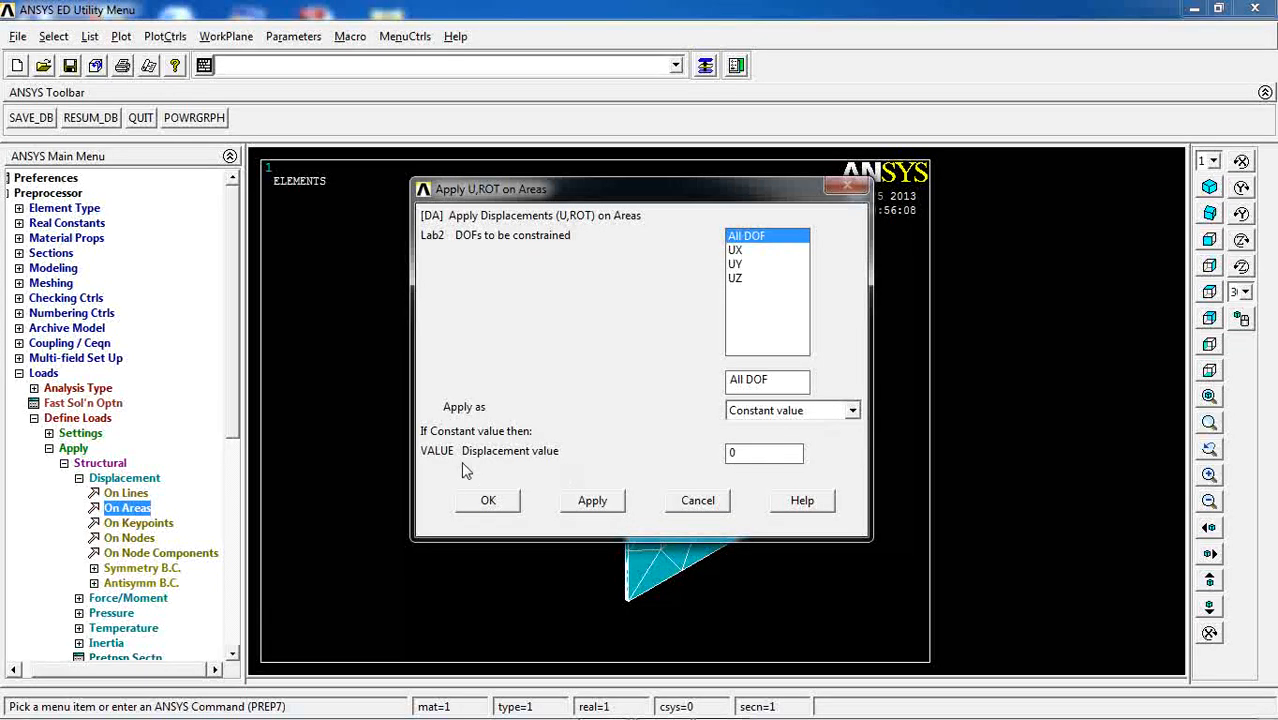
{"action": "left_click", "coordinate": [488, 500]}
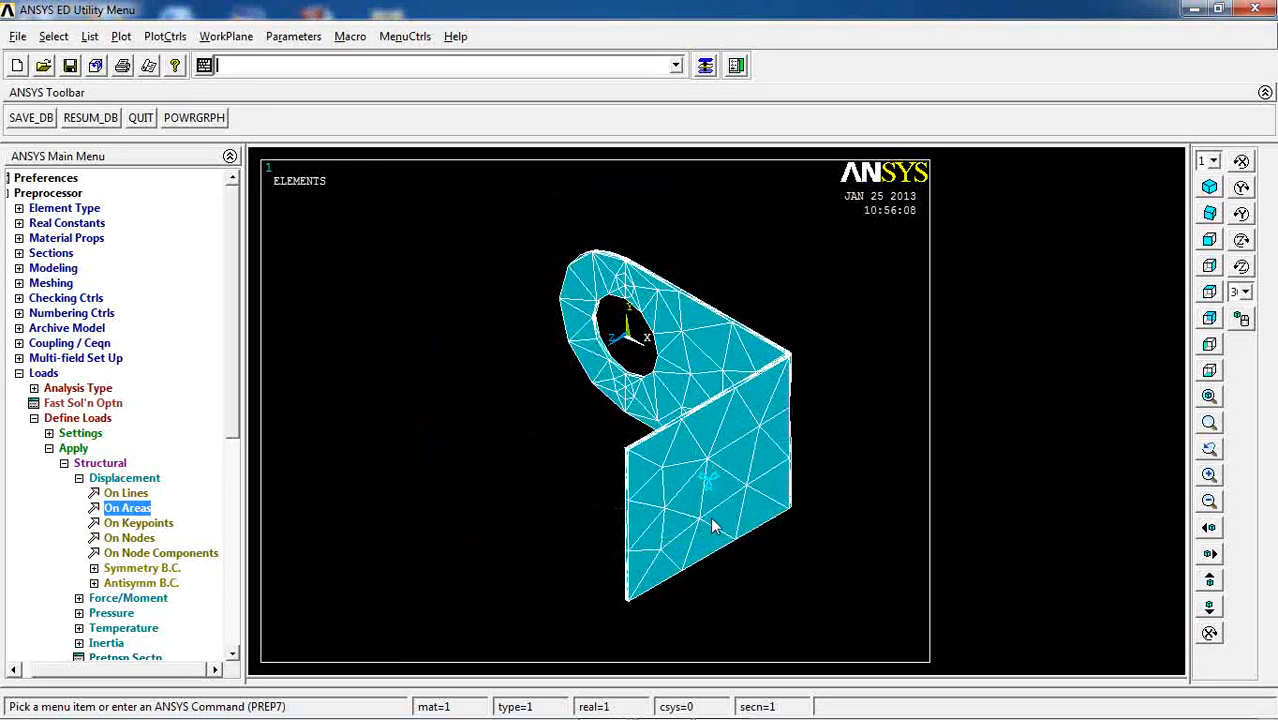
Apply a constant pressure of 1000 on the lower inner surface of the bracket's hole.
{"action": "left_click", "coordinate": [124, 478]}
{"action": "left_click", "coordinate": [111, 508]}
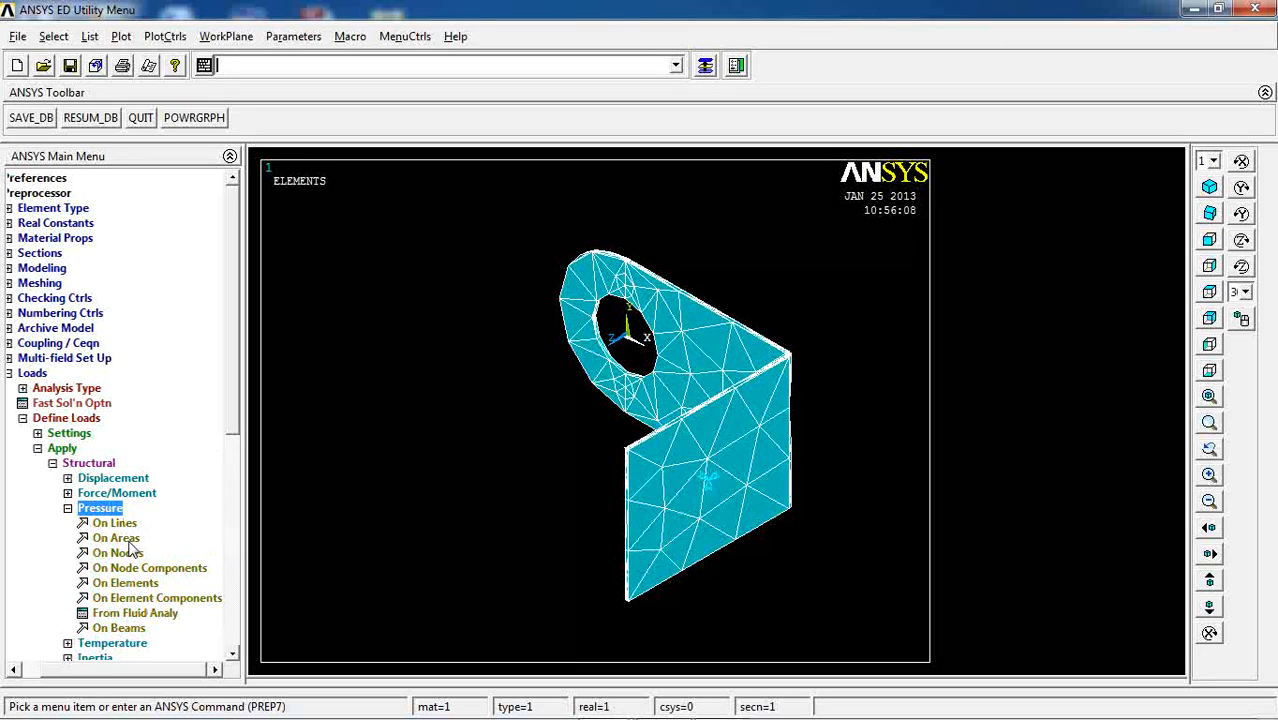
{"action": "left_click", "coordinate": [116, 539]}
{"action": "left_click", "coordinate": [606, 356]}
{"action": "right_click", "coordinate": [591, 377]}
{"action": "left_click", "coordinate": [591, 377]}
{"action": "right_click", "coordinate": [624, 360]}
{"action": "left_click", "coordinate": [625, 361]}
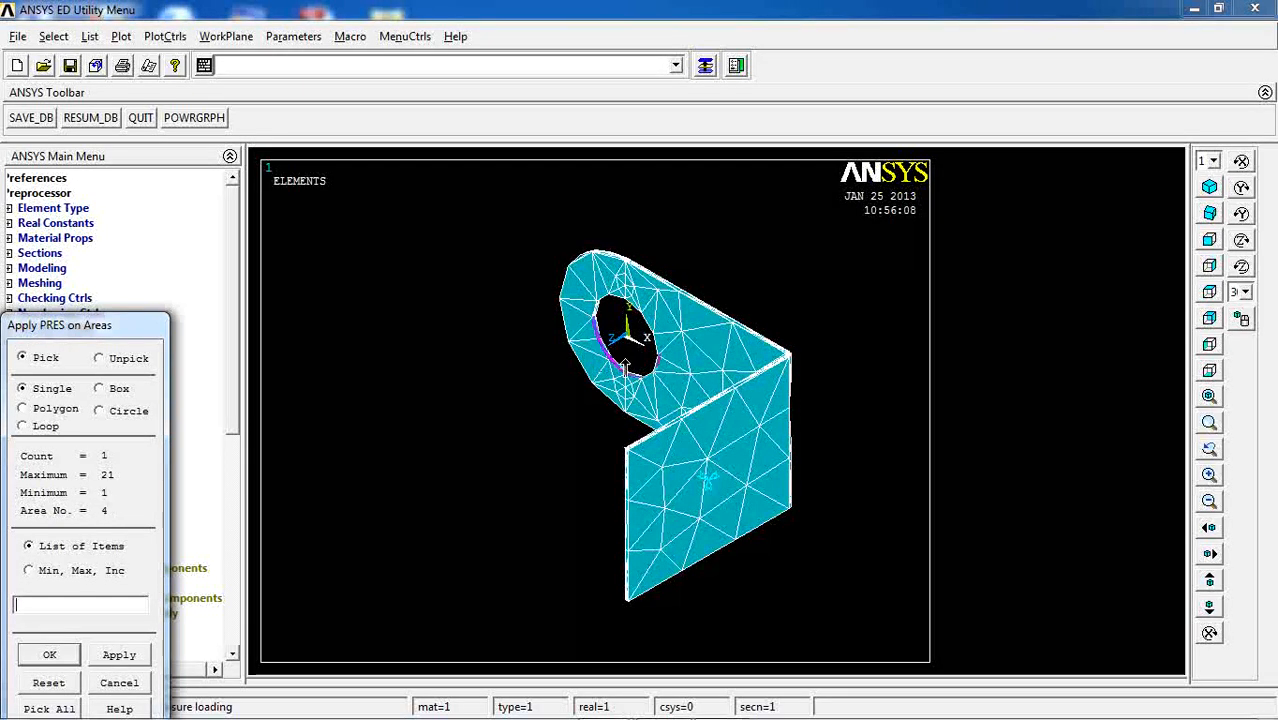
{"action": "left_click", "coordinate": [49, 654]}
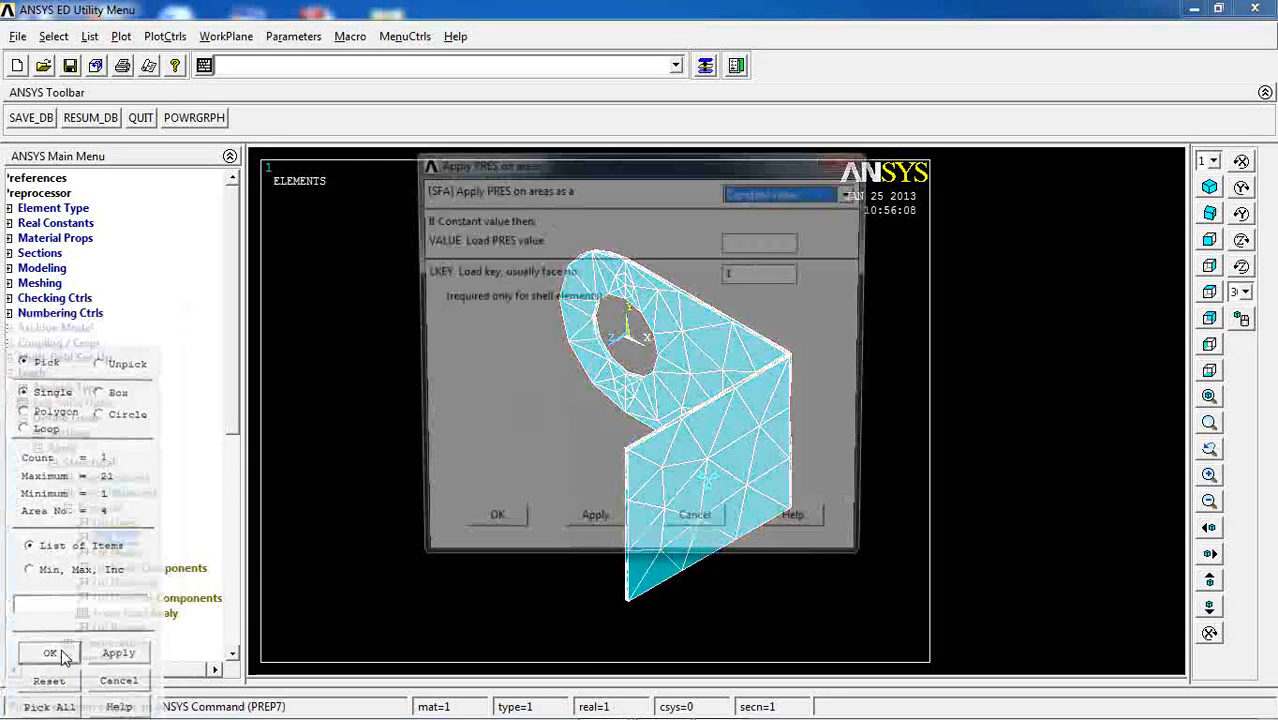
{"action": "left_click", "coordinate": [749, 236]}
{"action": "type", "text": "1"}
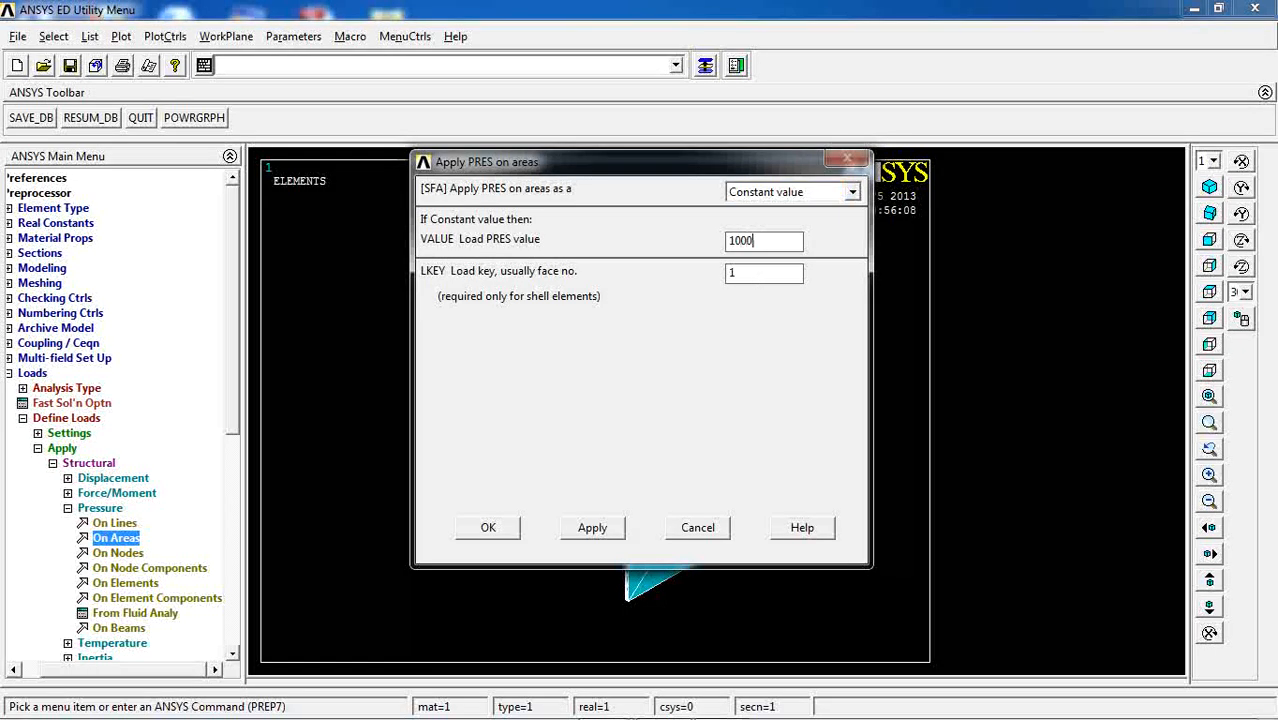
{"action": "type", "text": "000"}
{"action": "left_click", "coordinate": [507, 530]}
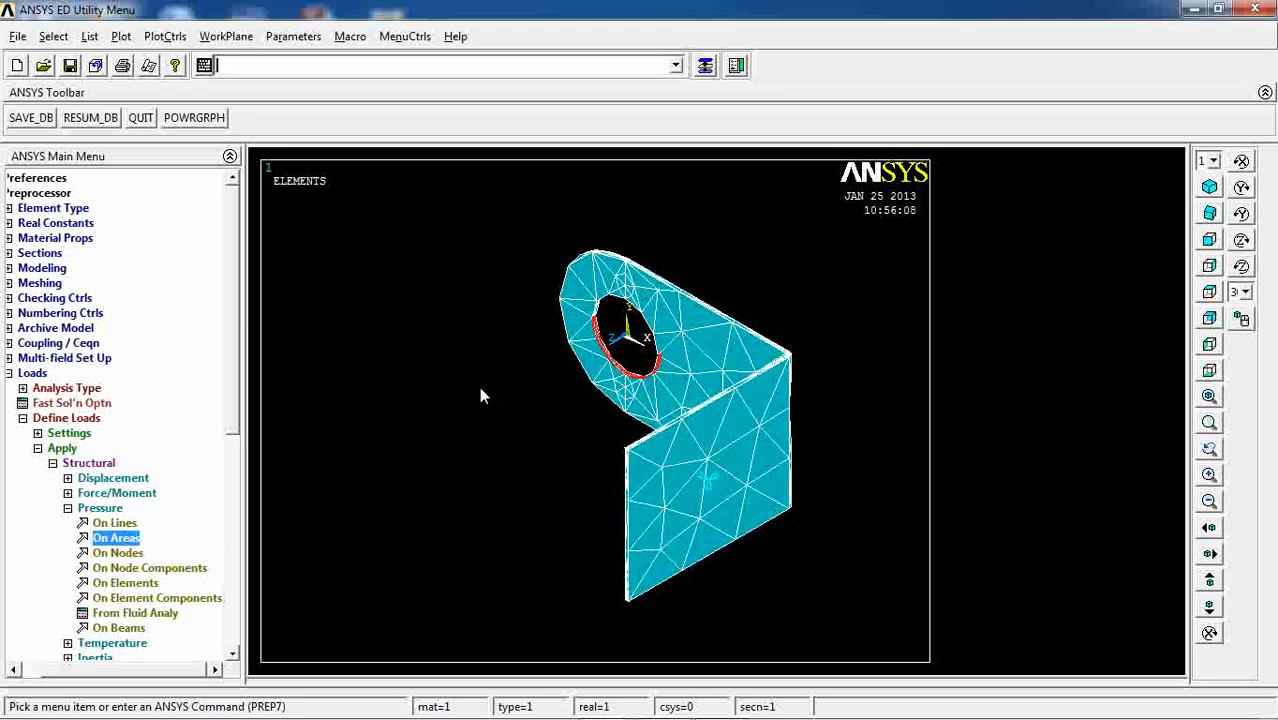
Solve the current load step, allowing the solution to be executed, and close the completion note and status listing.
{"action": "left_click", "coordinate": [33, 373]}
{"action": "left_click", "coordinate": [84, 194]}
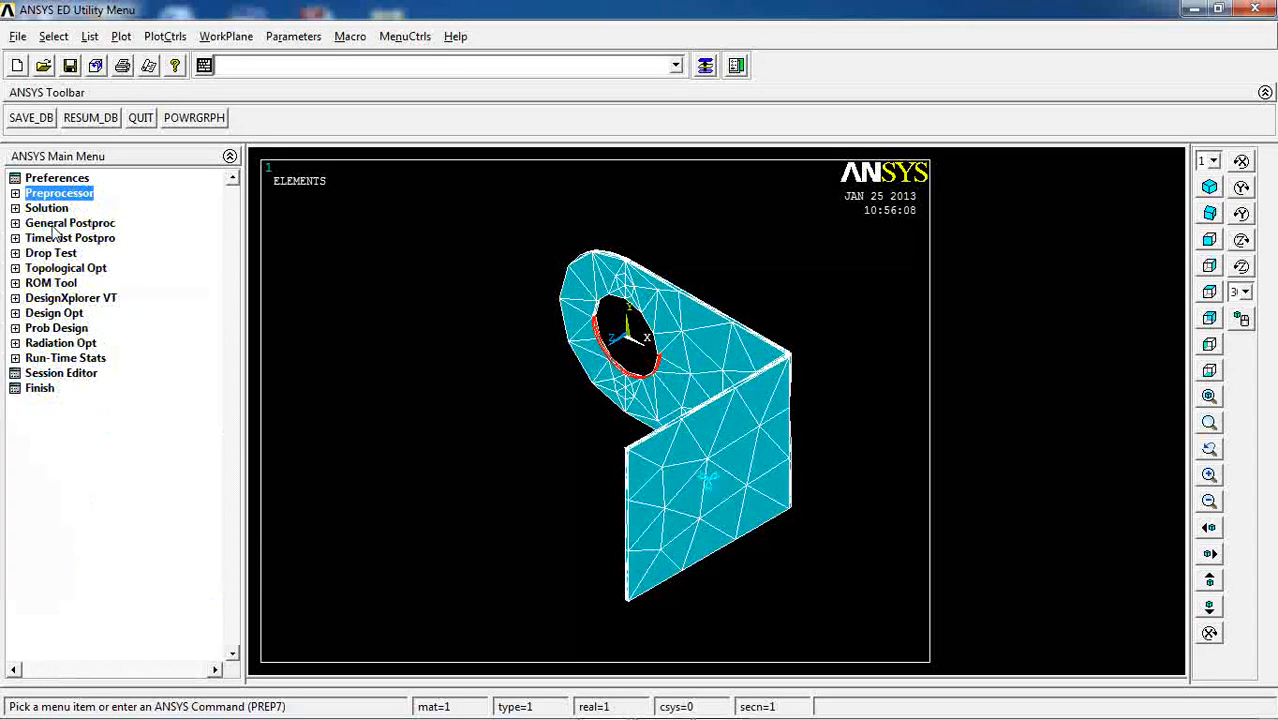
{"action": "left_click", "coordinate": [47, 208]}
{"action": "left_click", "coordinate": [55, 298]}
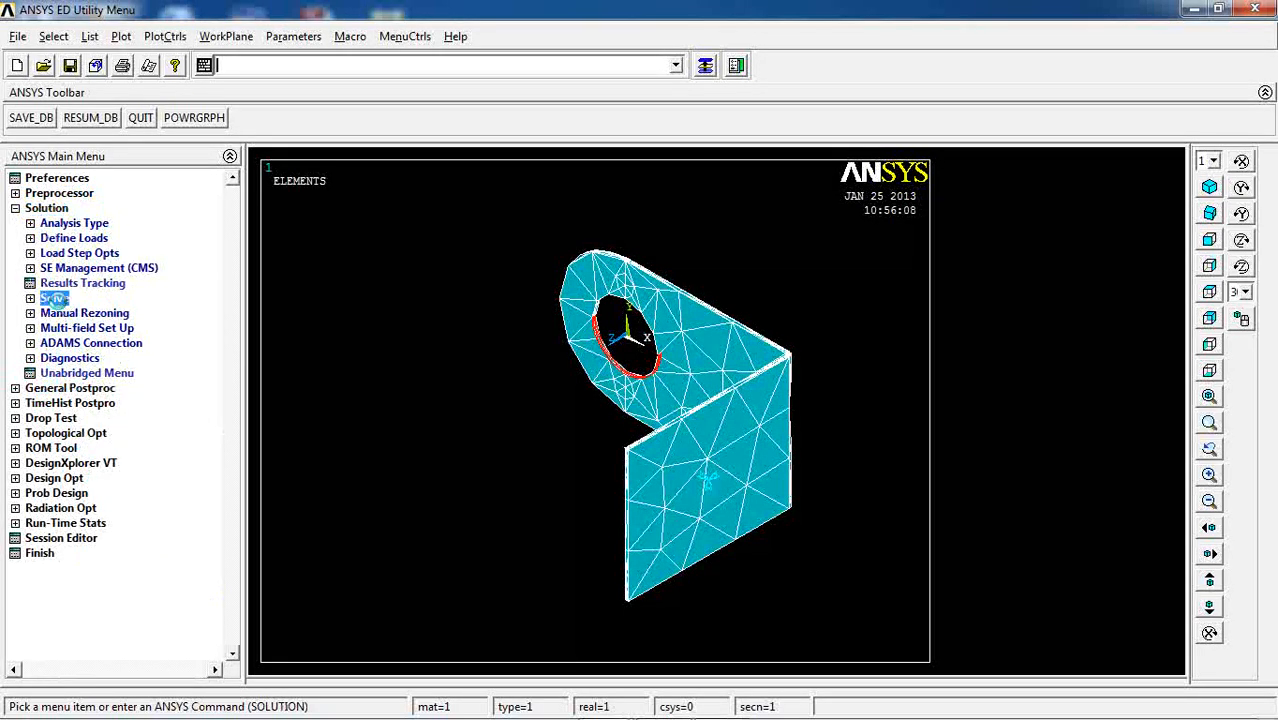
{"action": "left_click", "coordinate": [82, 313]}
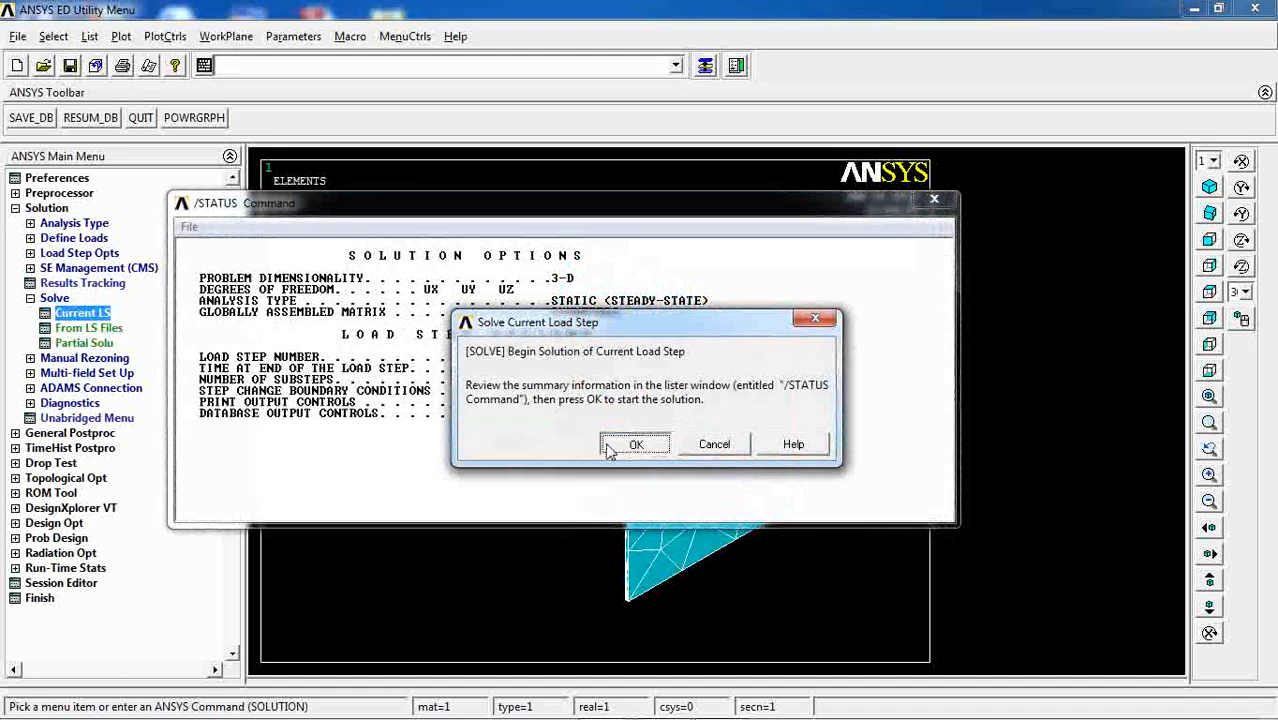
{"action": "left_click", "coordinate": [634, 445]}
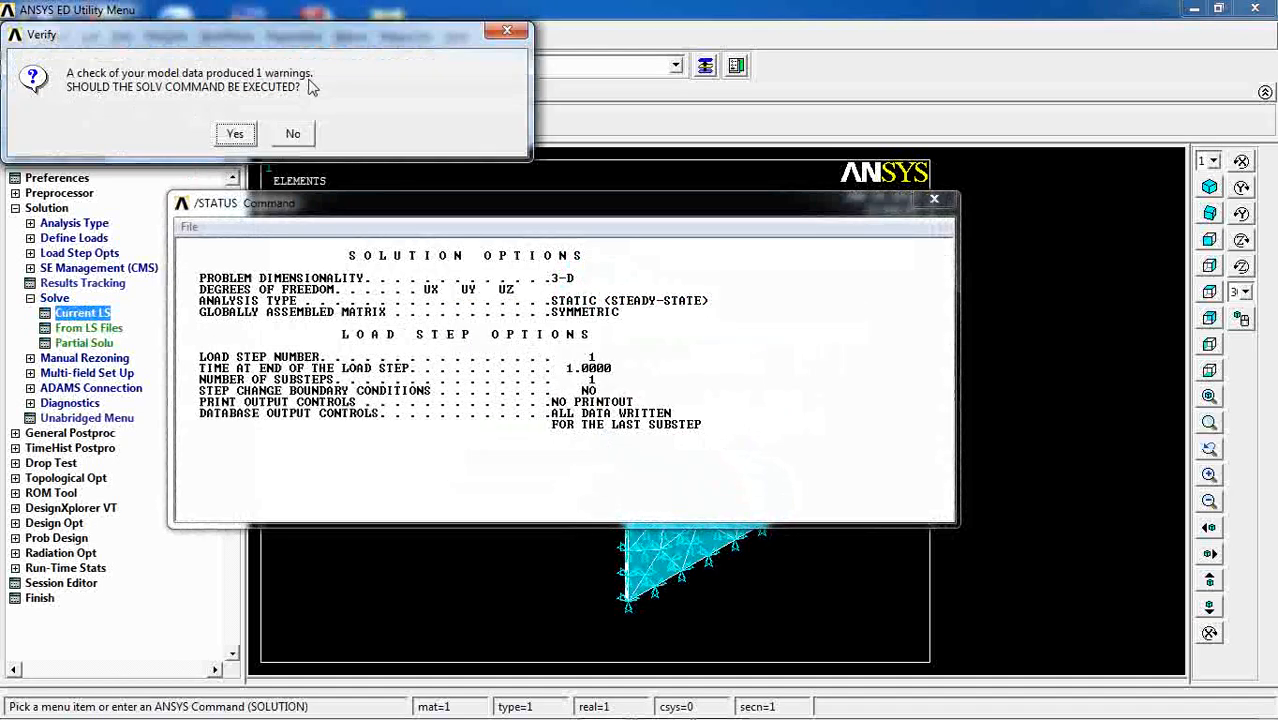
{"action": "left_click_drag", "start_coordinate": [150, 41], "coordinate": [210, 67]}
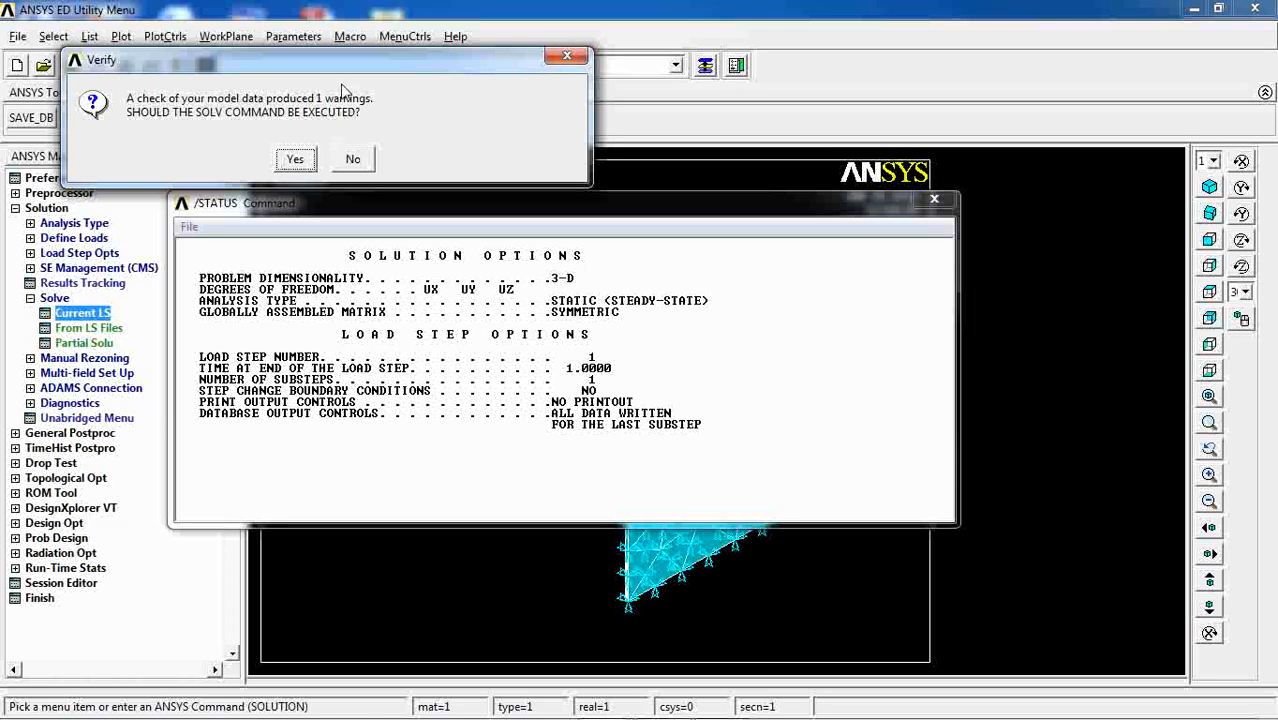
{"action": "left_click_drag", "start_coordinate": [350, 60], "coordinate": [386, 42]}
{"action": "left_click", "coordinate": [336, 148]}
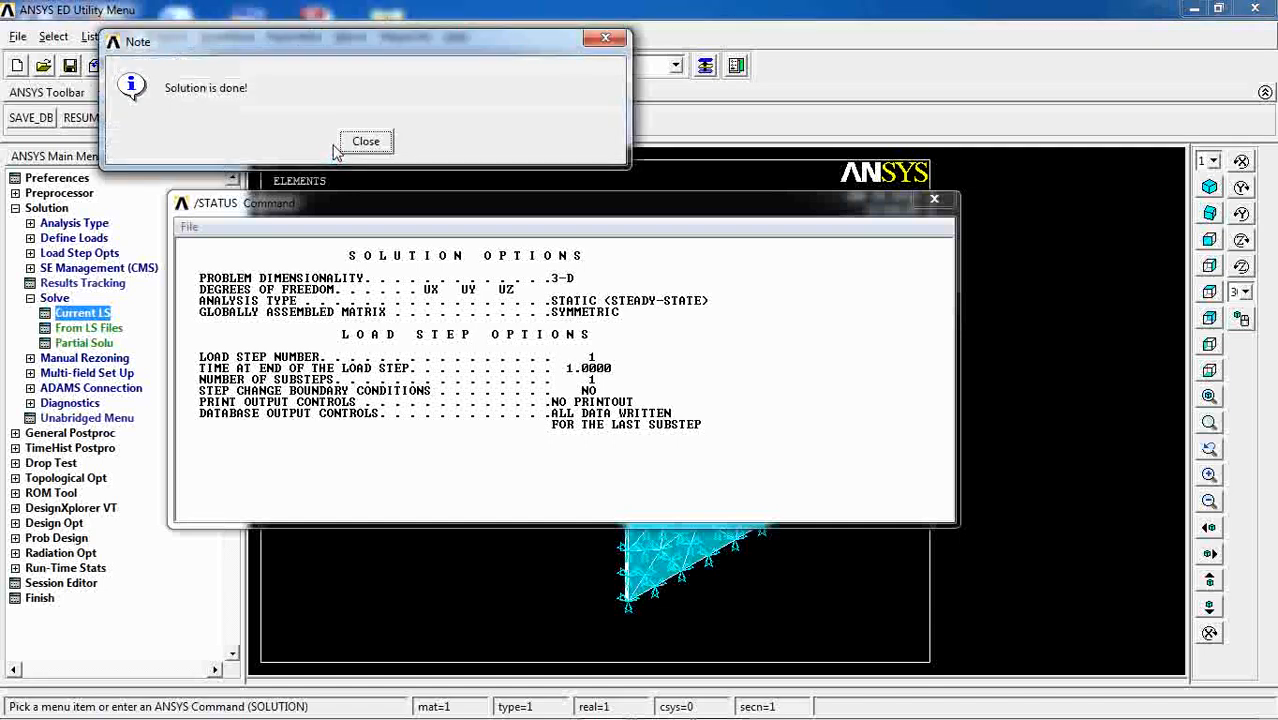
{"action": "left_click", "coordinate": [352, 142]}
{"action": "left_click", "coordinate": [934, 199]}
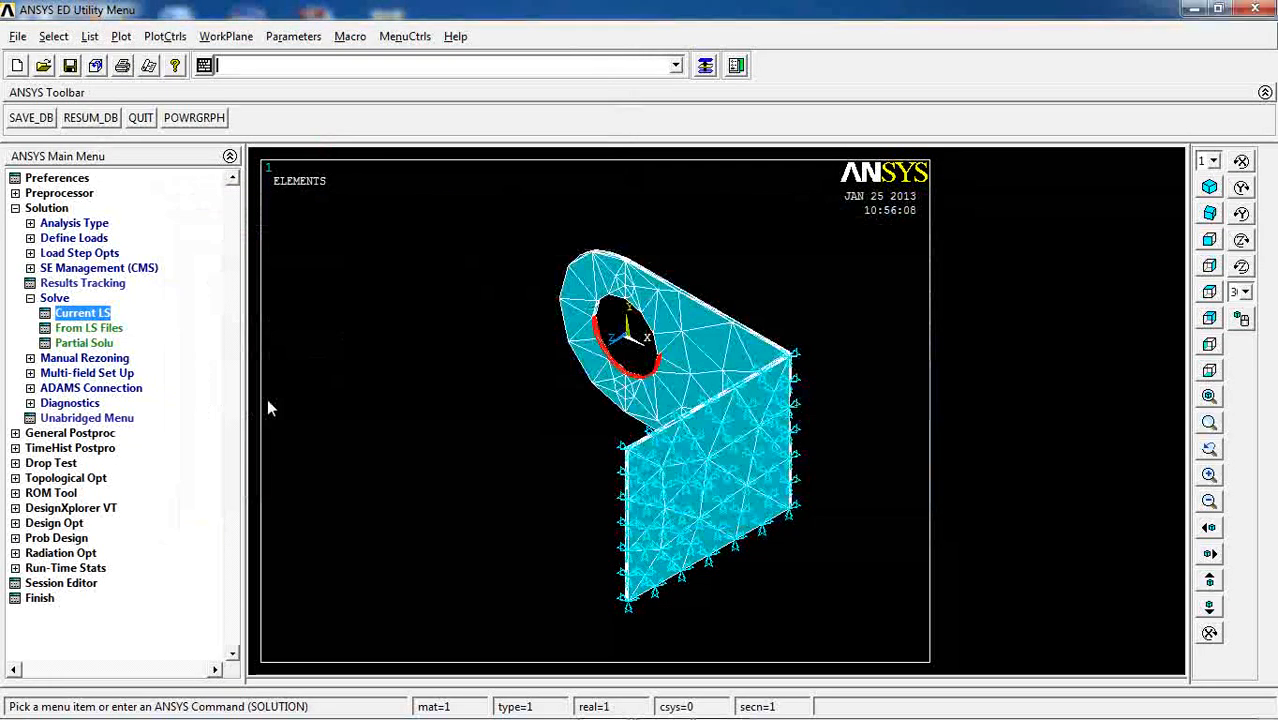
Plot the deformed shape of the bracket together with its undeformed shape.
{"action": "left_click", "coordinate": [88, 434]}
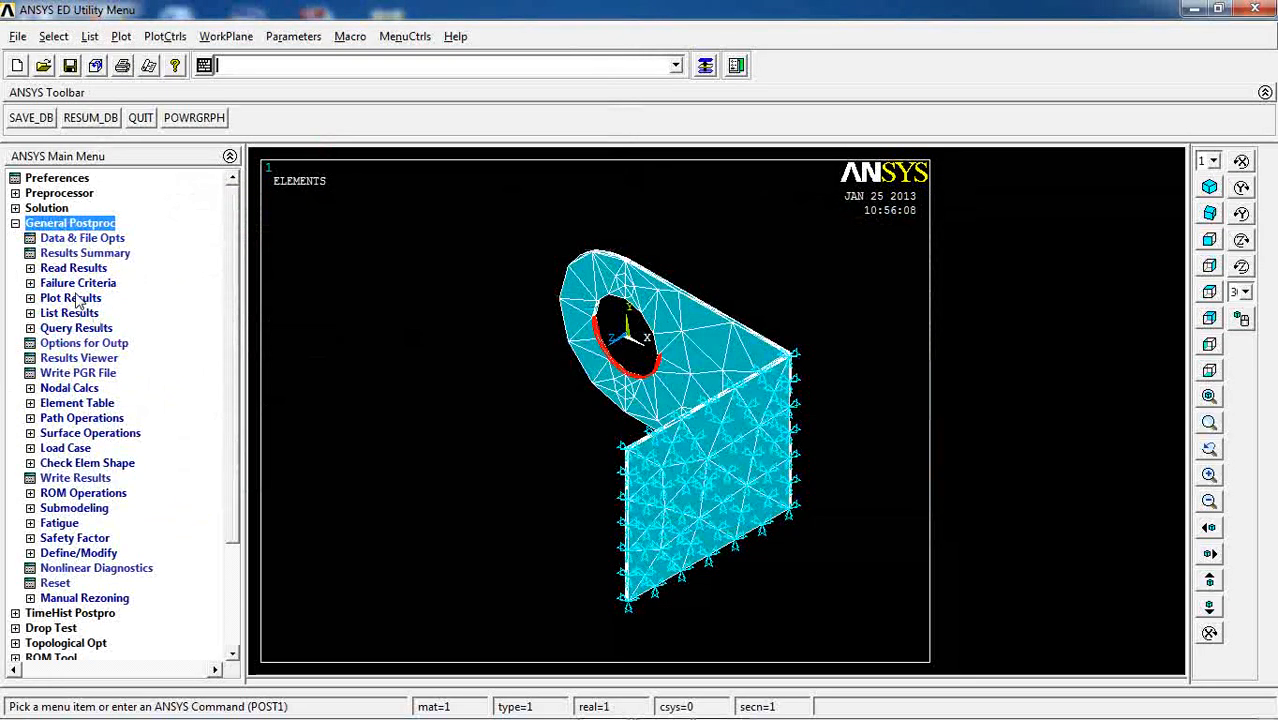
{"action": "left_click", "coordinate": [66, 269]}
{"action": "left_click", "coordinate": [65, 271]}
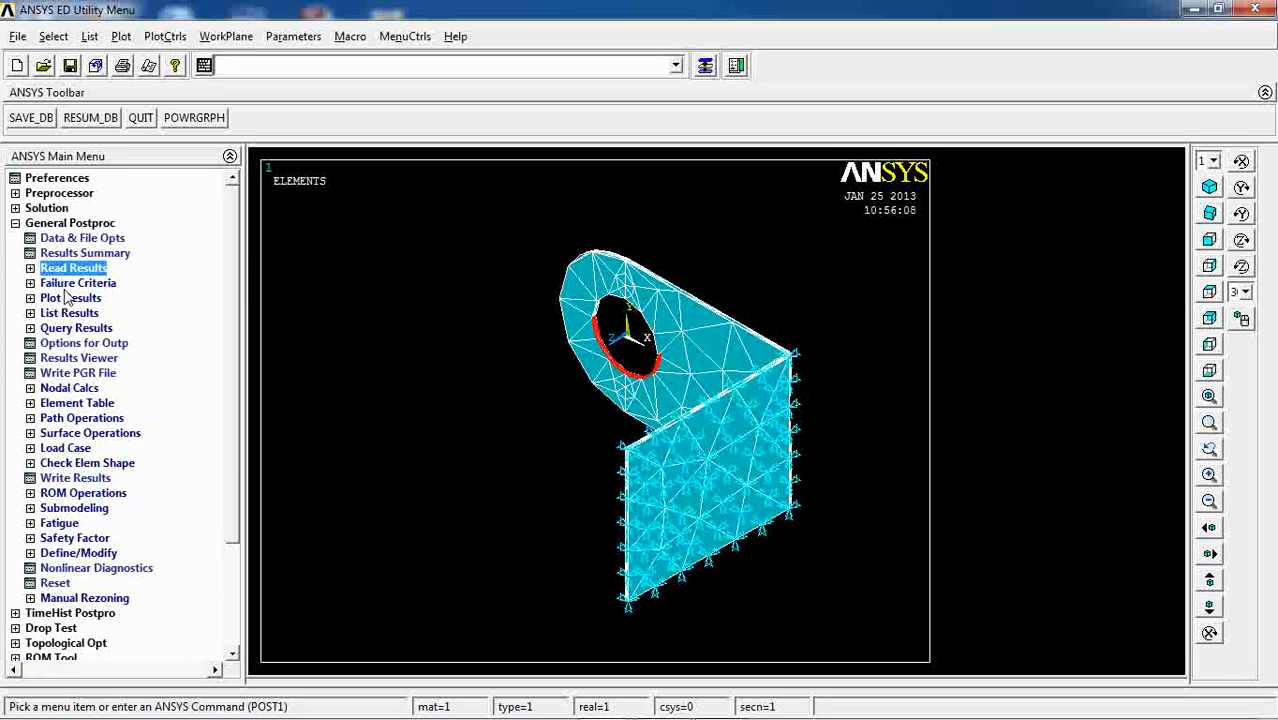
{"action": "left_click", "coordinate": [70, 297]}
{"action": "left_click", "coordinate": [84, 314]}
{"action": "left_click", "coordinate": [721, 349]}
{"action": "left_click", "coordinate": [482, 432]}
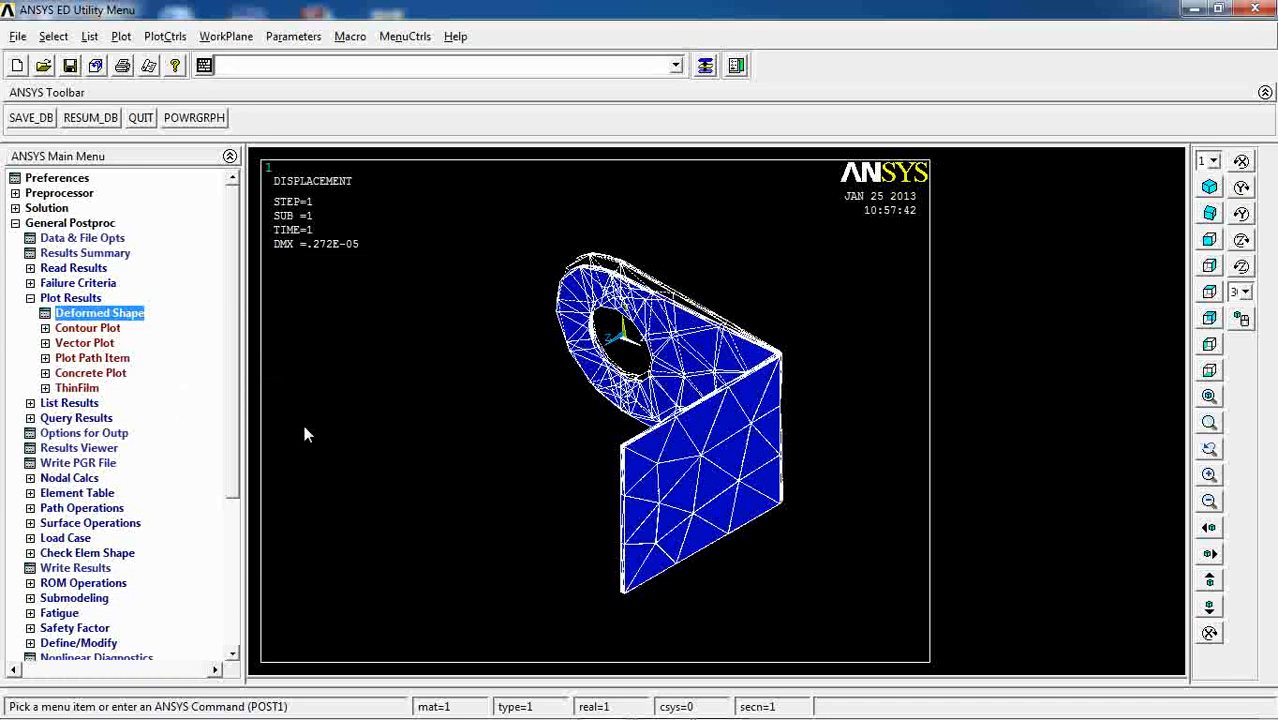
Plot the nodal solution contour of the Y-component of displacement on the deformed shape only.
{"action": "left_click", "coordinate": [87, 329]}
{"action": "left_click", "coordinate": [97, 343]}
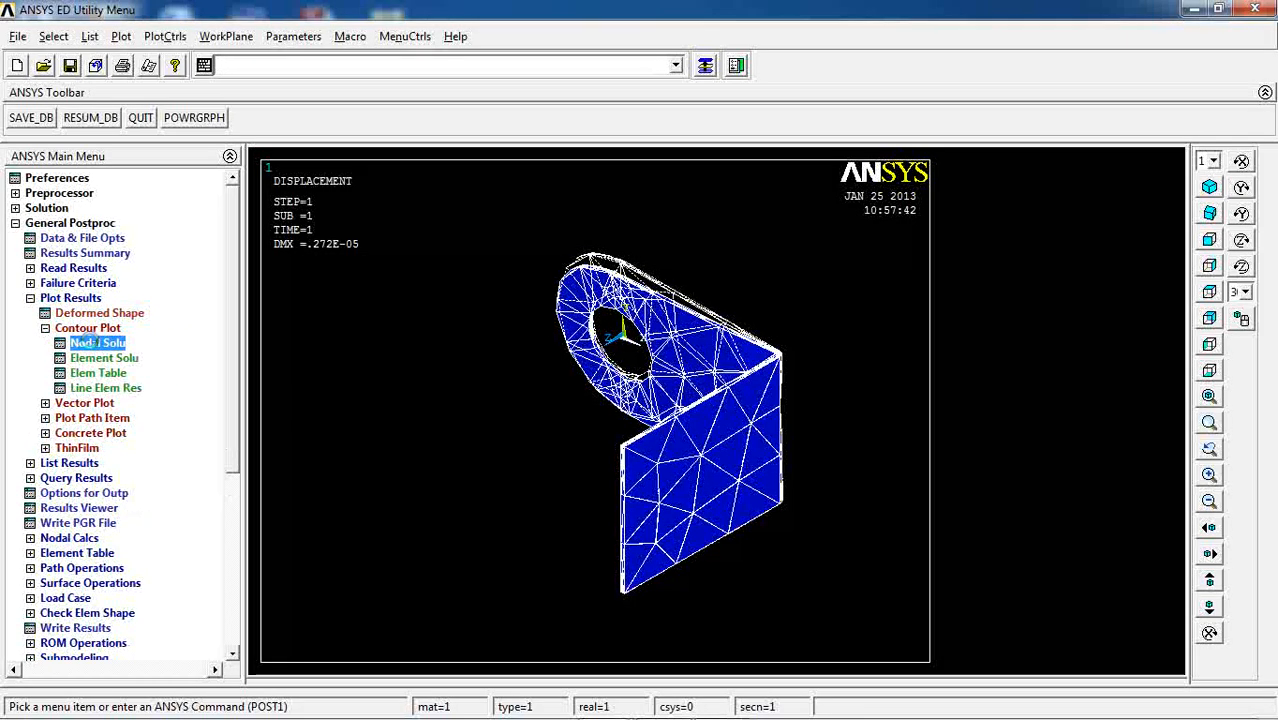
{"action": "left_click", "coordinate": [541, 171]}
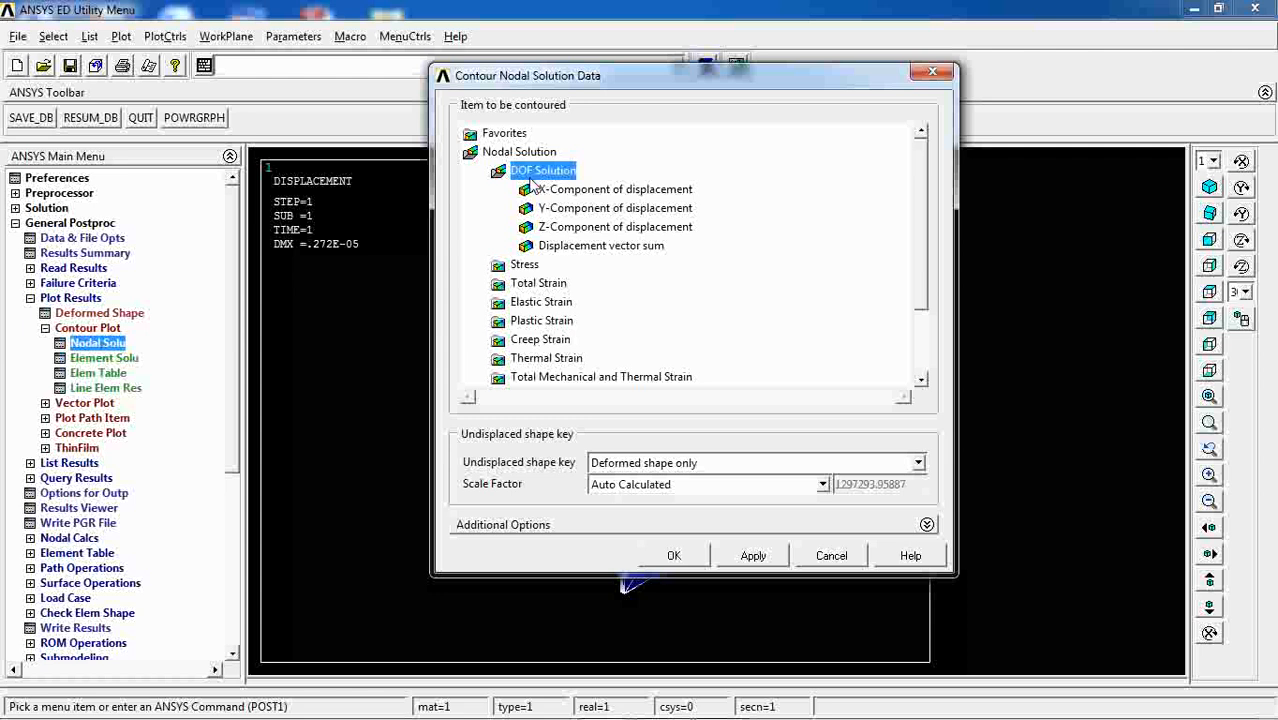
{"action": "left_click", "coordinate": [566, 208]}
{"action": "left_click", "coordinate": [675, 556]}
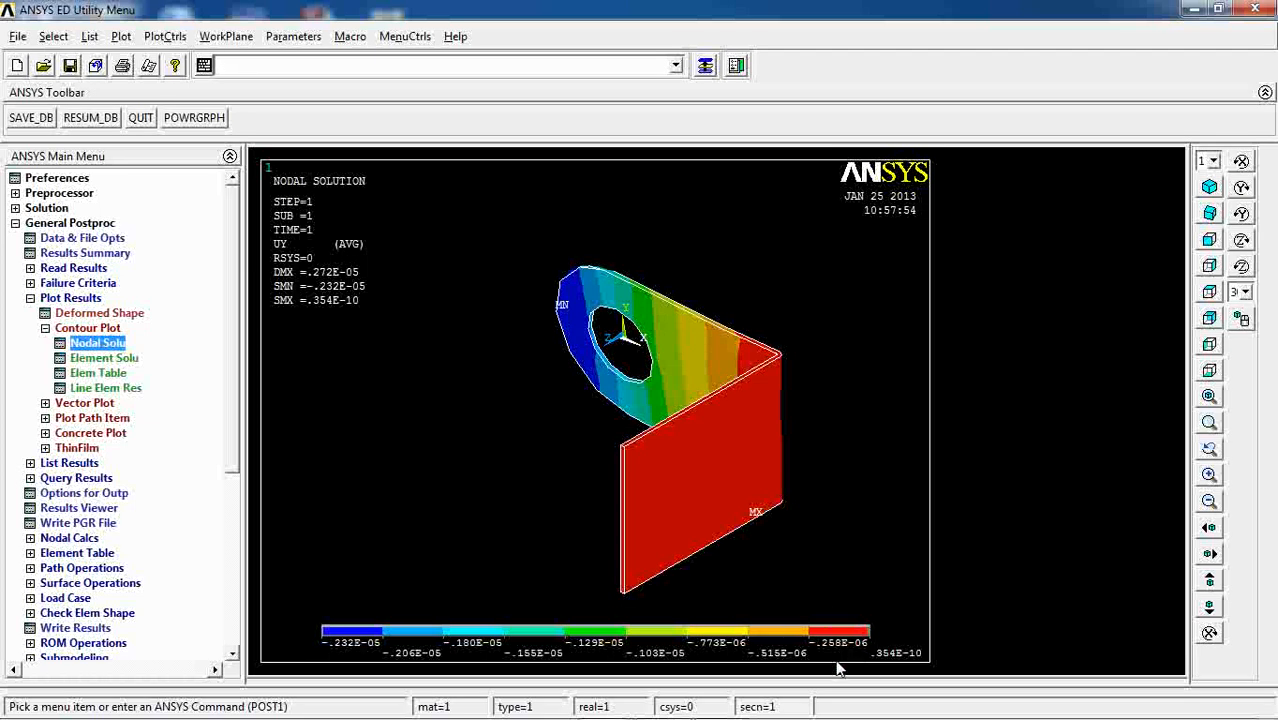
Create a predefined vector plot of the DOF solution Translation U in vector mode at the element centroids.
{"action": "left_click", "coordinate": [84, 403]}
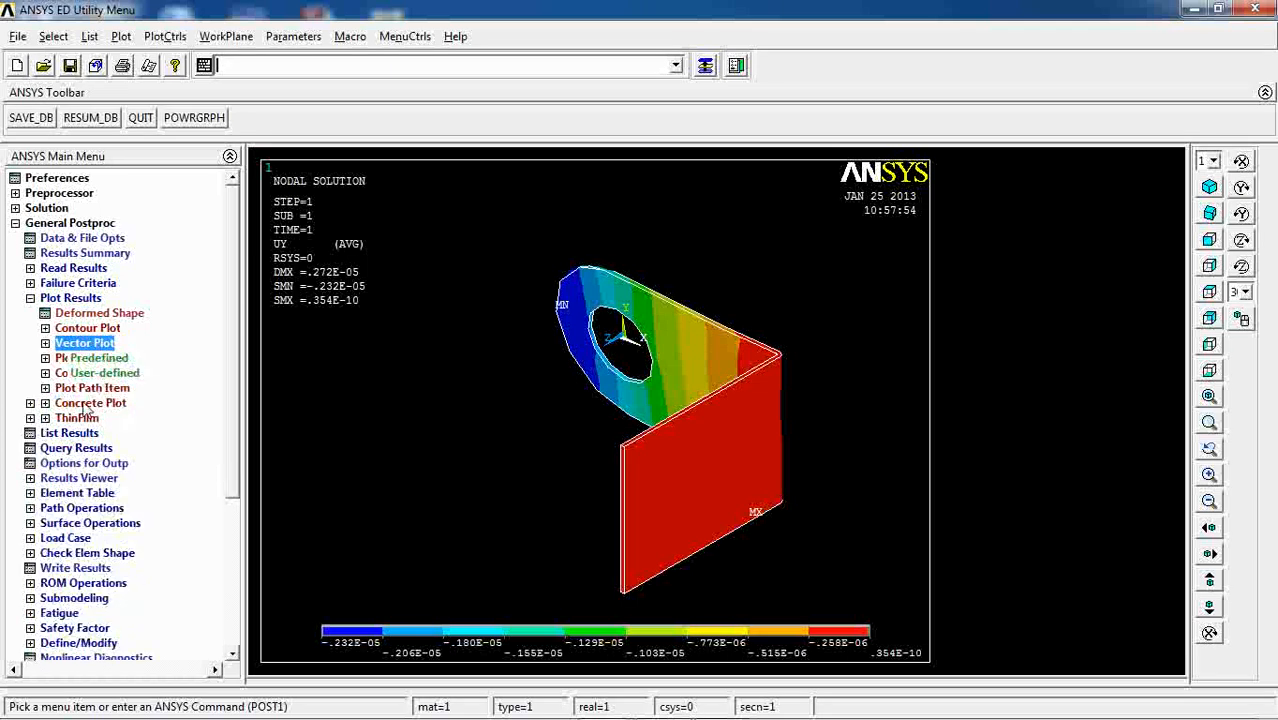
{"action": "left_click", "coordinate": [98, 358]}
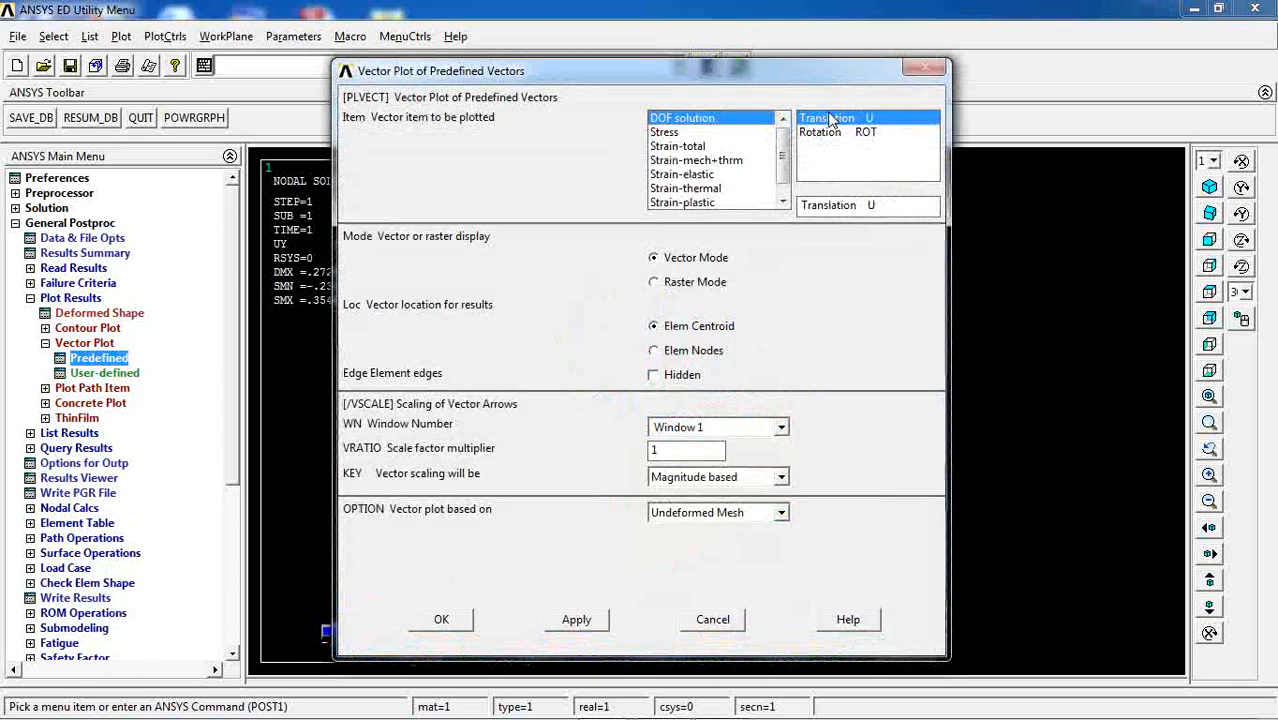
{"action": "left_click", "coordinate": [461, 619]}
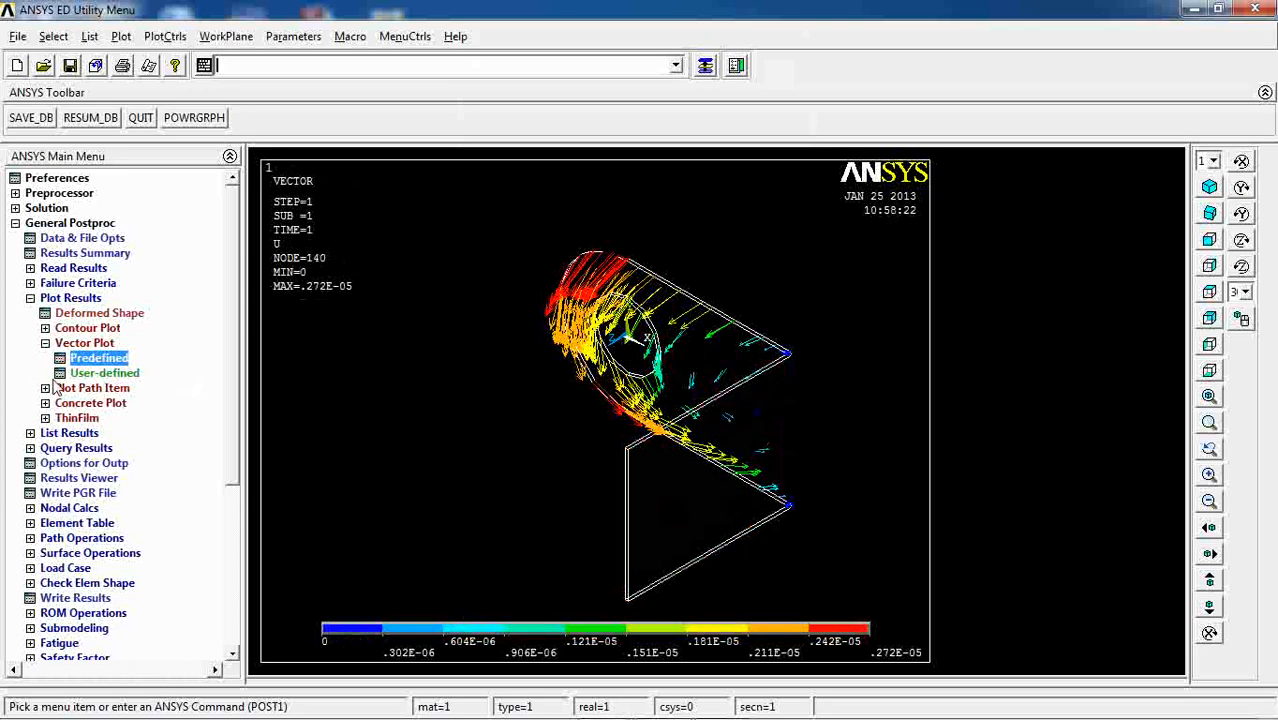
Plot the nodal solution contour of the displacement vector sum for the bracket.
{"action": "left_click", "coordinate": [82, 328]}
{"action": "left_click", "coordinate": [97, 343]}
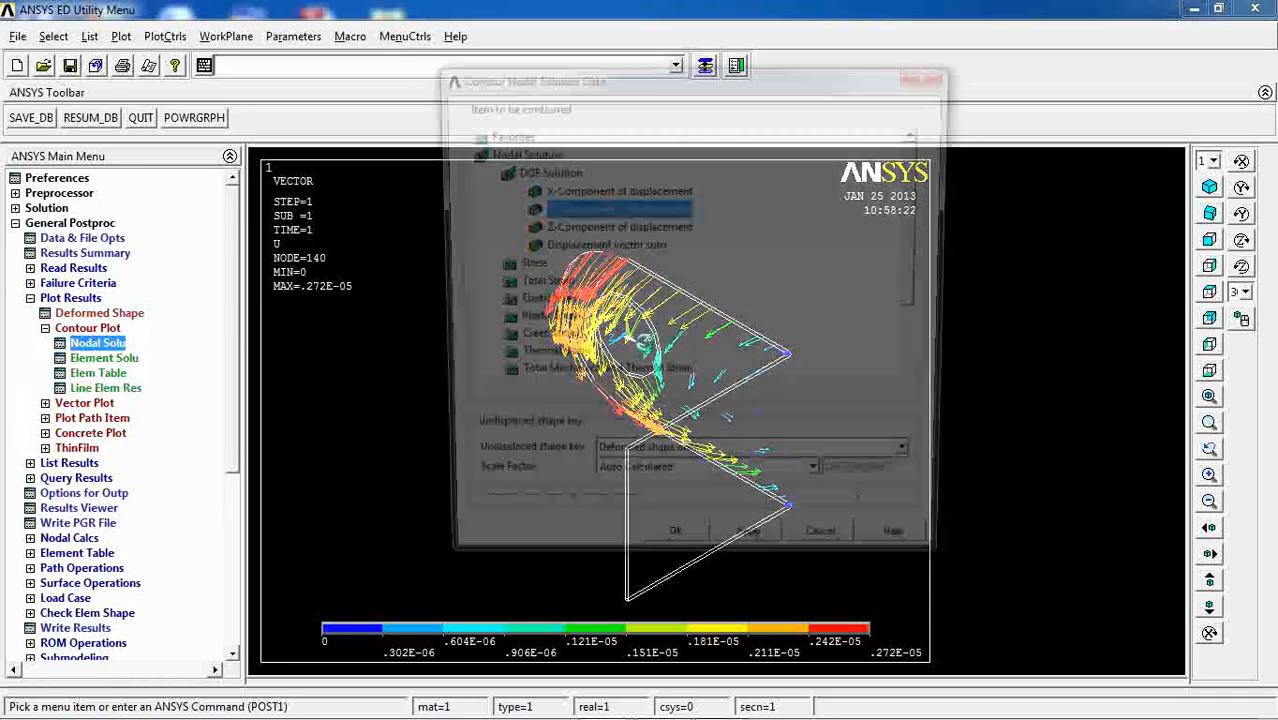
{"action": "left_click", "coordinate": [588, 245]}
{"action": "left_click", "coordinate": [672, 551]}
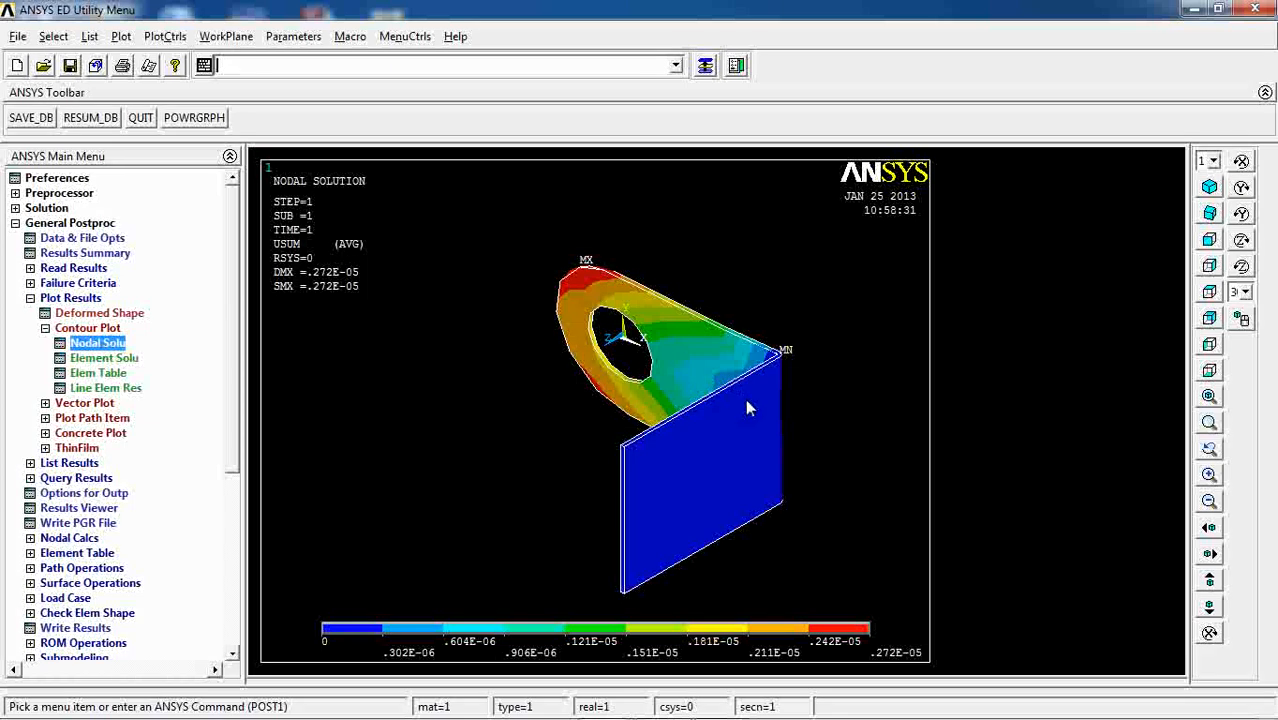
Plot the nodal solution contour of the von Mises stress on the deformed shape only.
{"action": "left_click", "coordinate": [95, 343]}
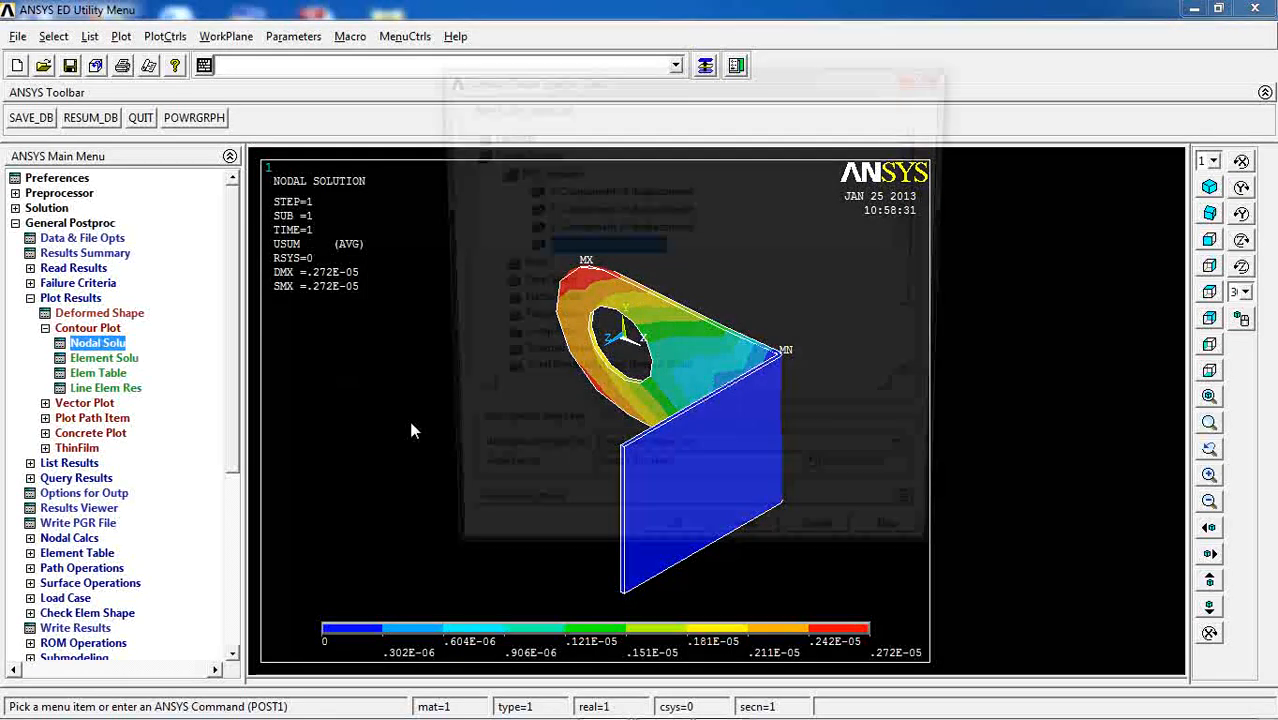
{"action": "left_click", "coordinate": [550, 265]}
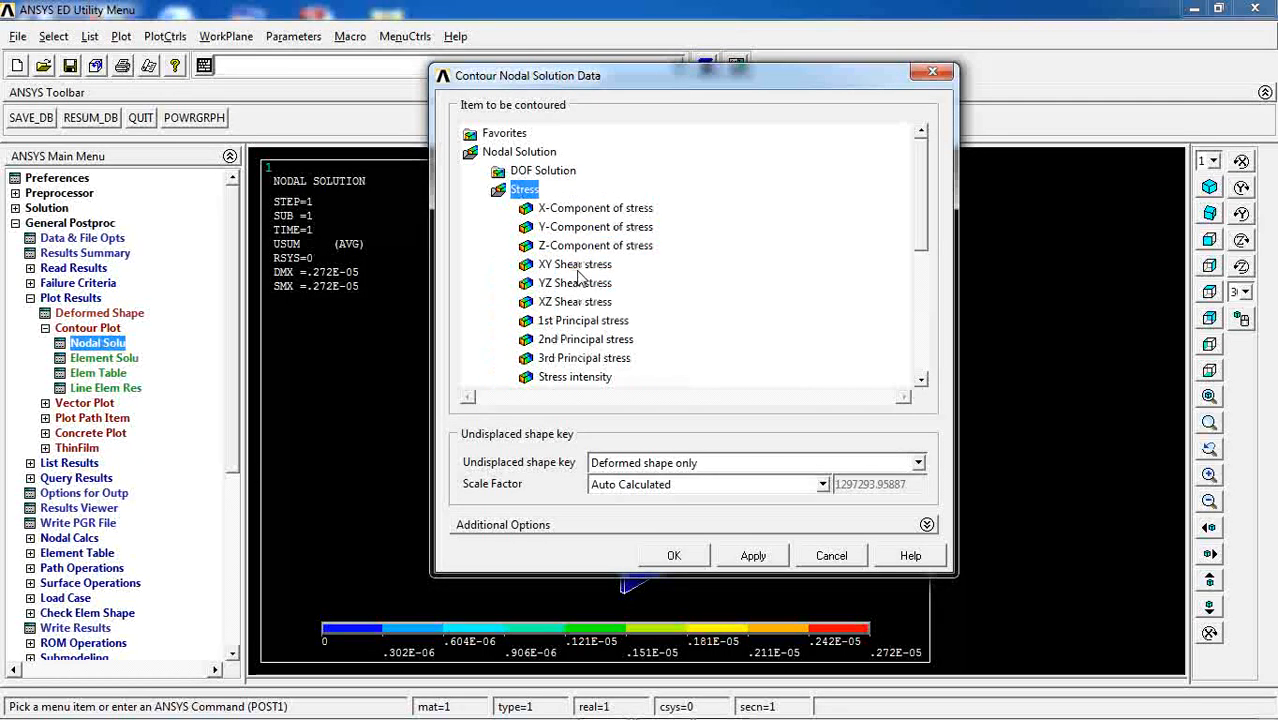
{"action": "left_click", "coordinate": [921, 380]}
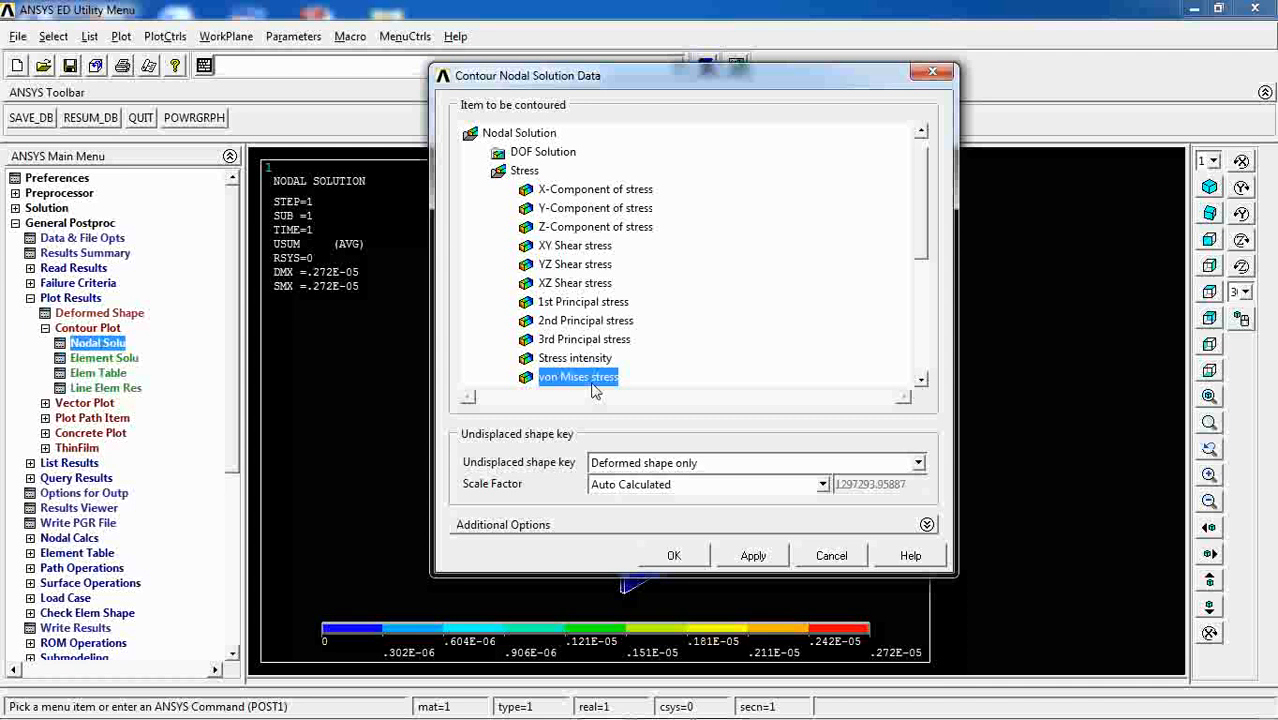
{"action": "left_click", "coordinate": [674, 555]}
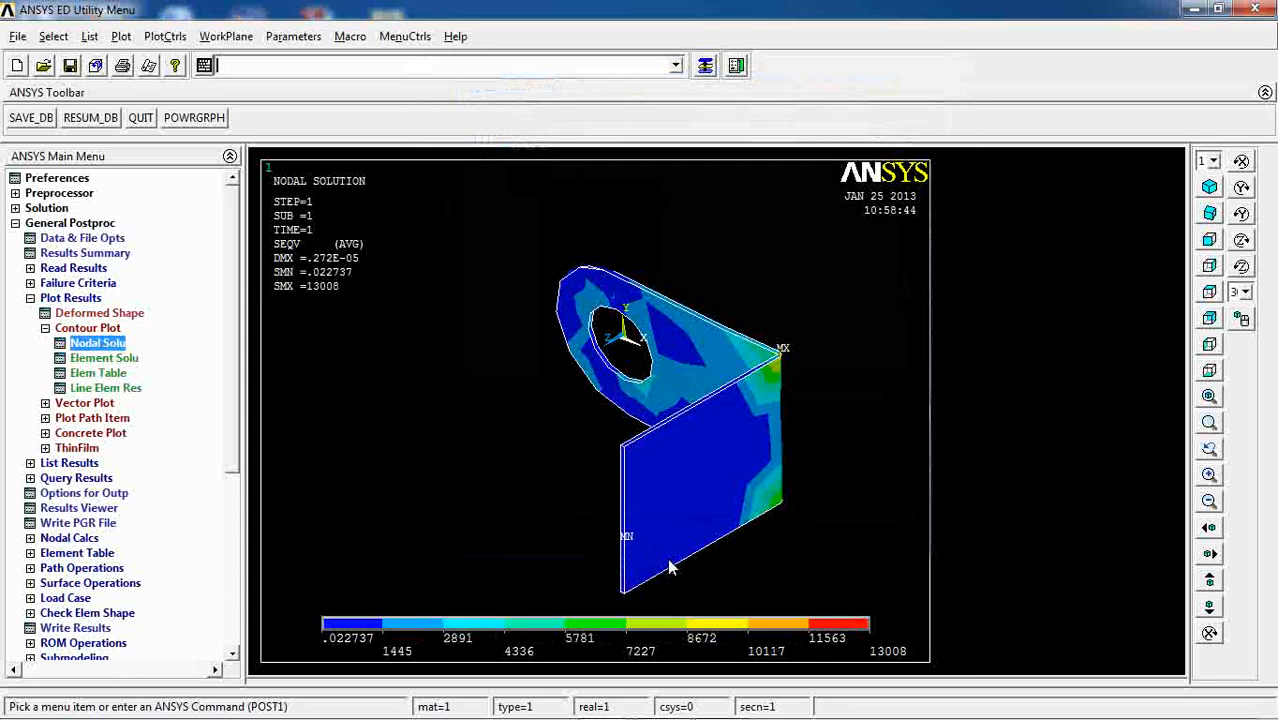
Examine the von Mises stress distribution around the bracket's hole and bend from several angles, ending in the isometric view.
{"action": "left_click", "coordinate": [1241, 163]}
{"action": "left_click", "coordinate": [1241, 187]}
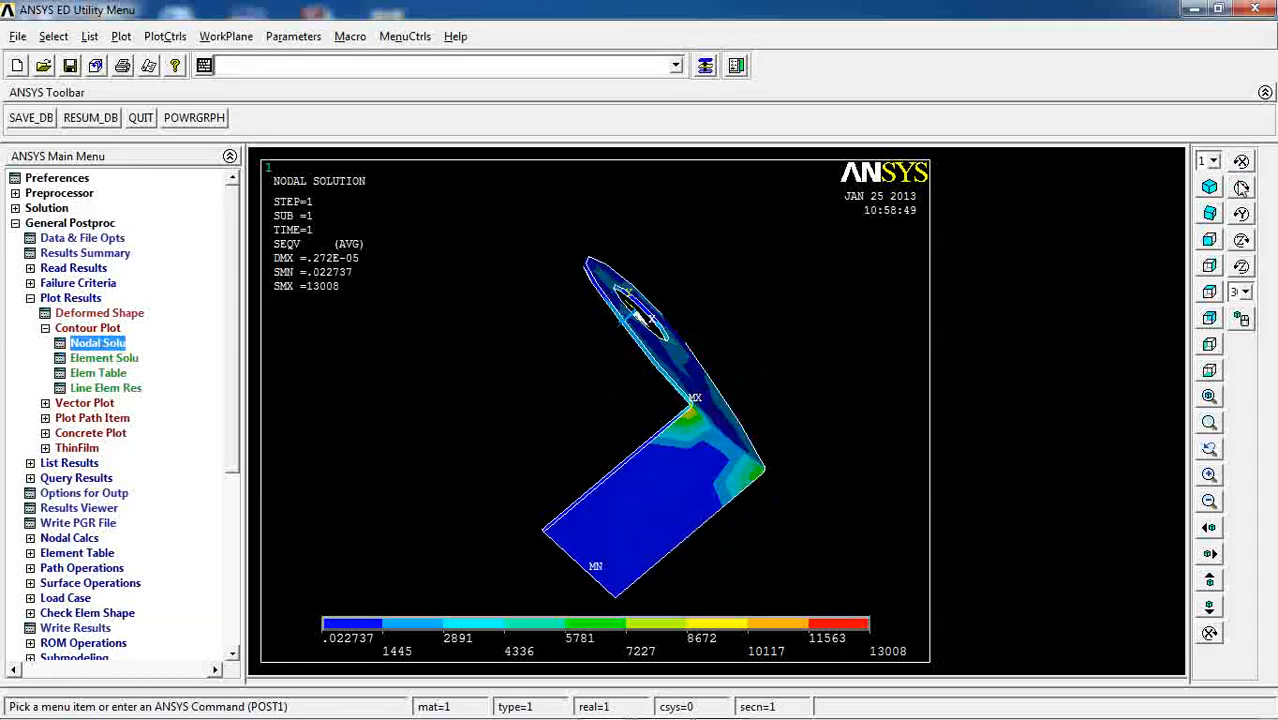
{"action": "left_click", "coordinate": [1241, 187]}
{"action": "left_click", "coordinate": [1241, 187]}
{"action": "left_click", "coordinate": [1241, 187]}
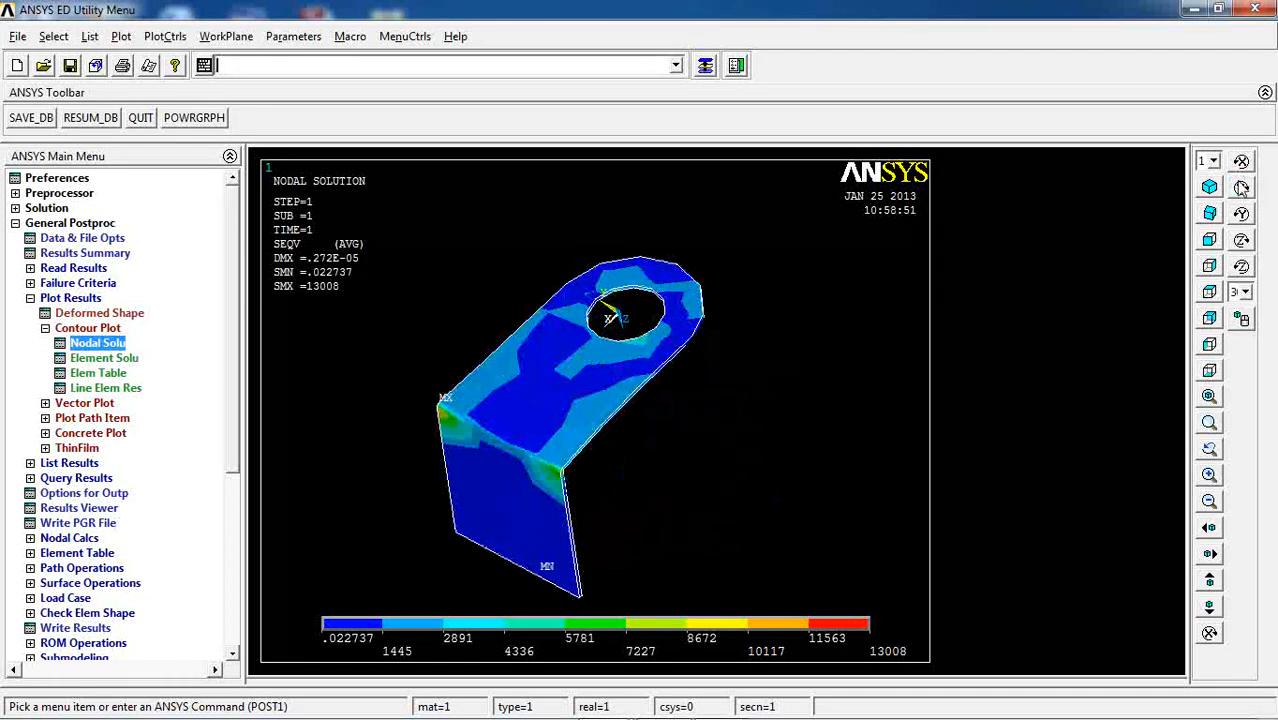
{"action": "left_click", "coordinate": [1241, 187]}
{"action": "left_click", "coordinate": [1241, 187]}
{"action": "left_click", "coordinate": [1241, 187]}
{"action": "left_click", "coordinate": [1241, 187]}
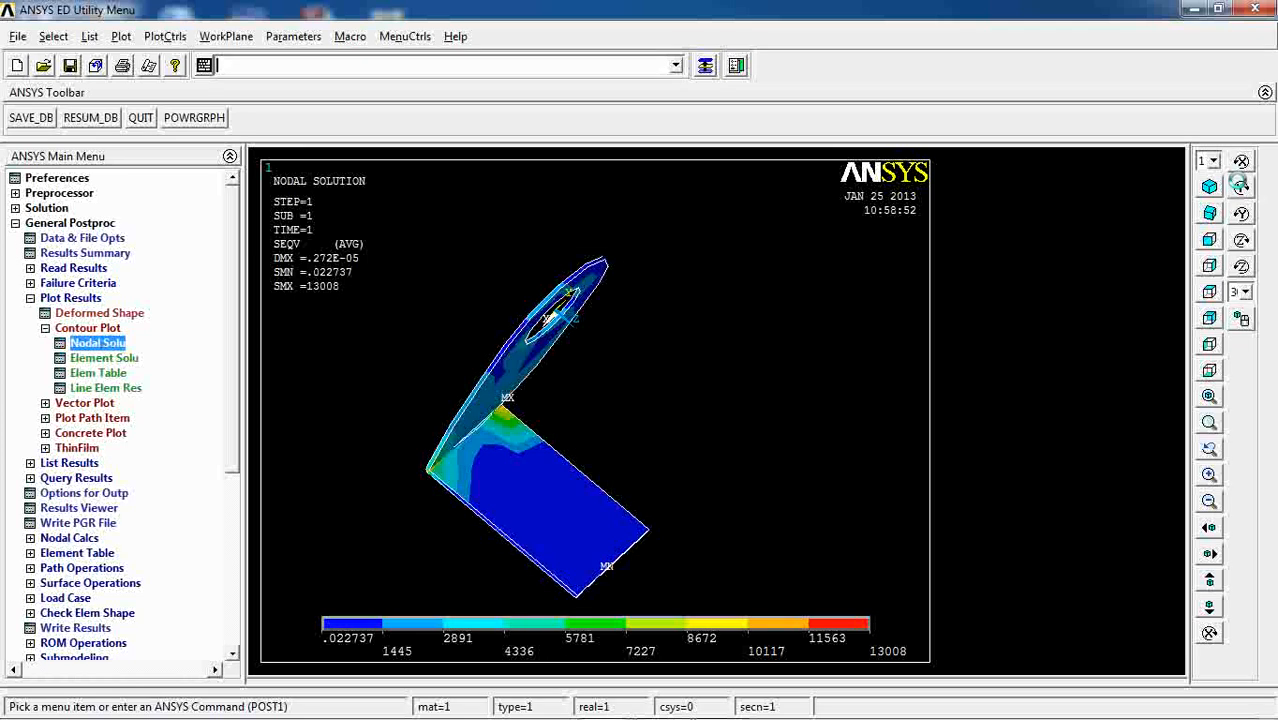
{"action": "left_click", "coordinate": [1241, 187]}
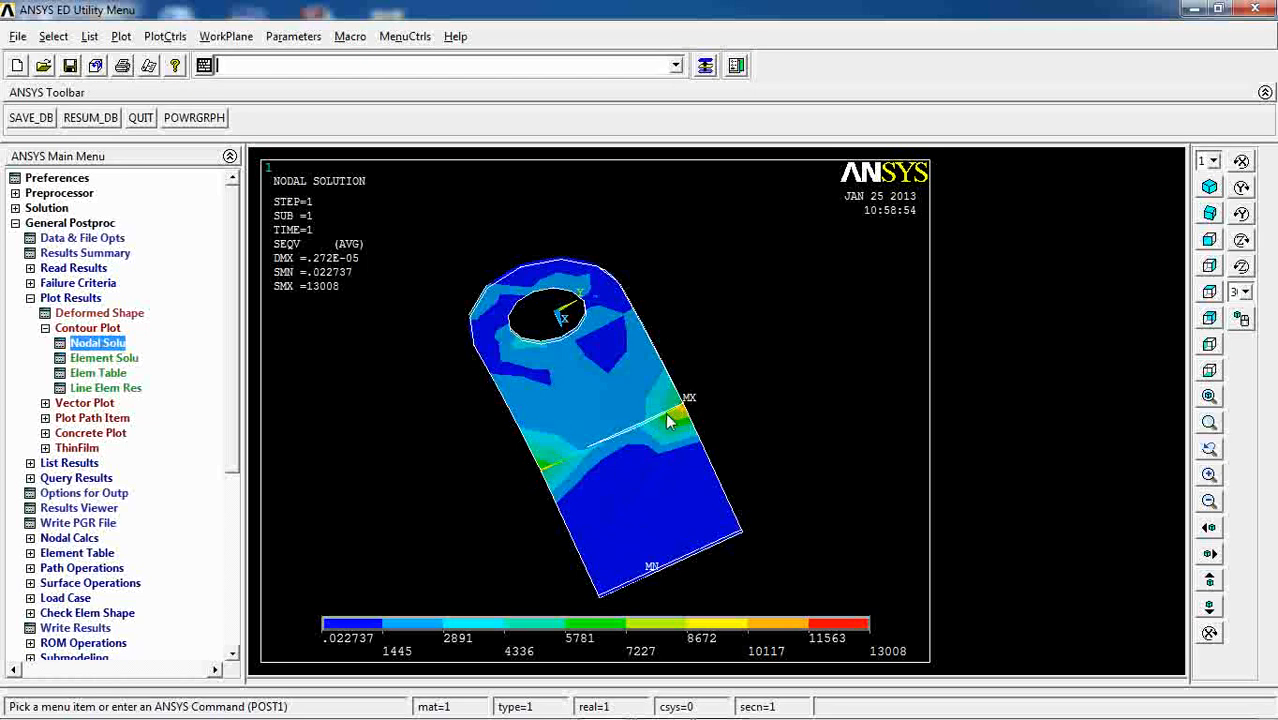
{"action": "left_click", "coordinate": [1209, 188]}
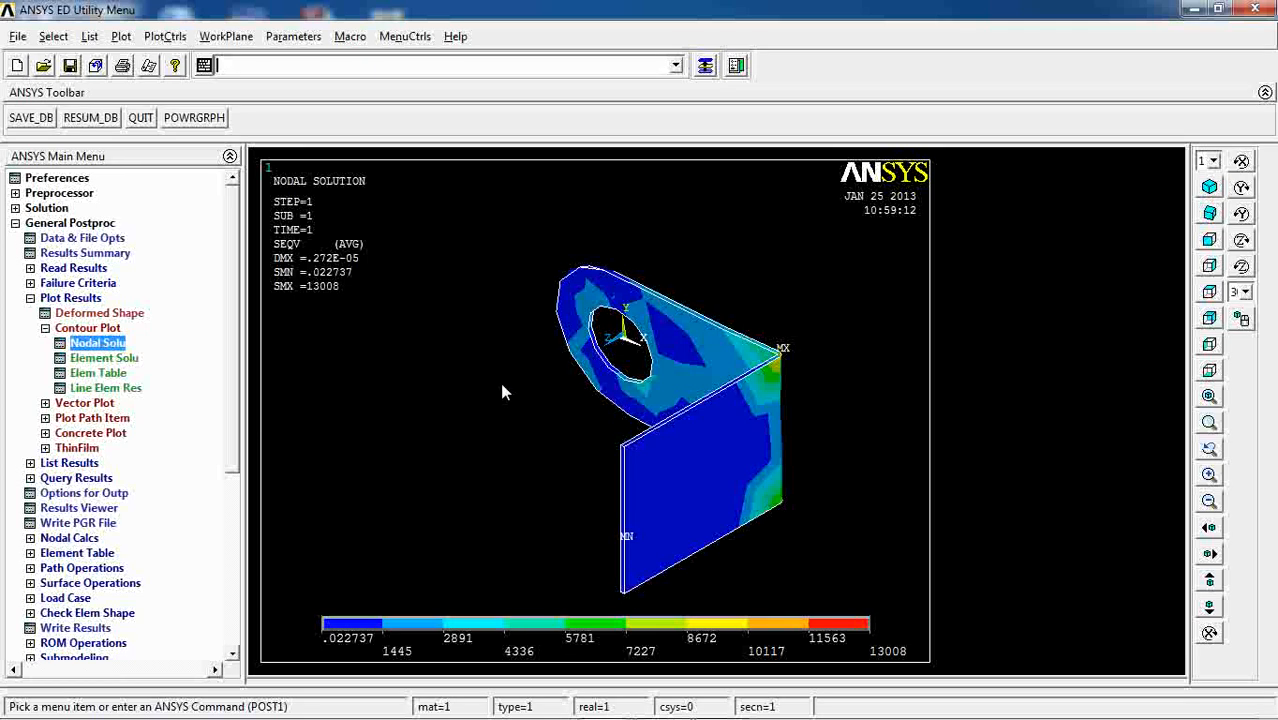
List the reaction solution for all items, review the nodal reactions and total values, and close the listing.
{"action": "left_click", "coordinate": [68, 464]}
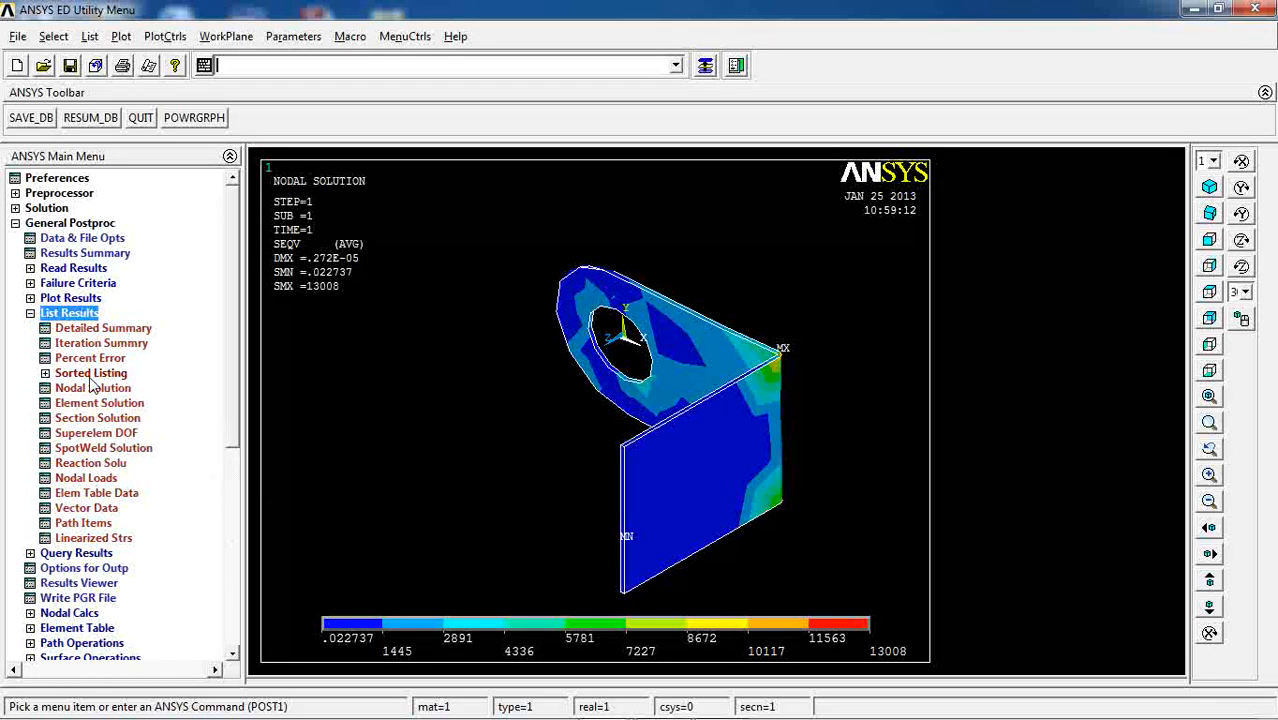
{"action": "left_click", "coordinate": [84, 464]}
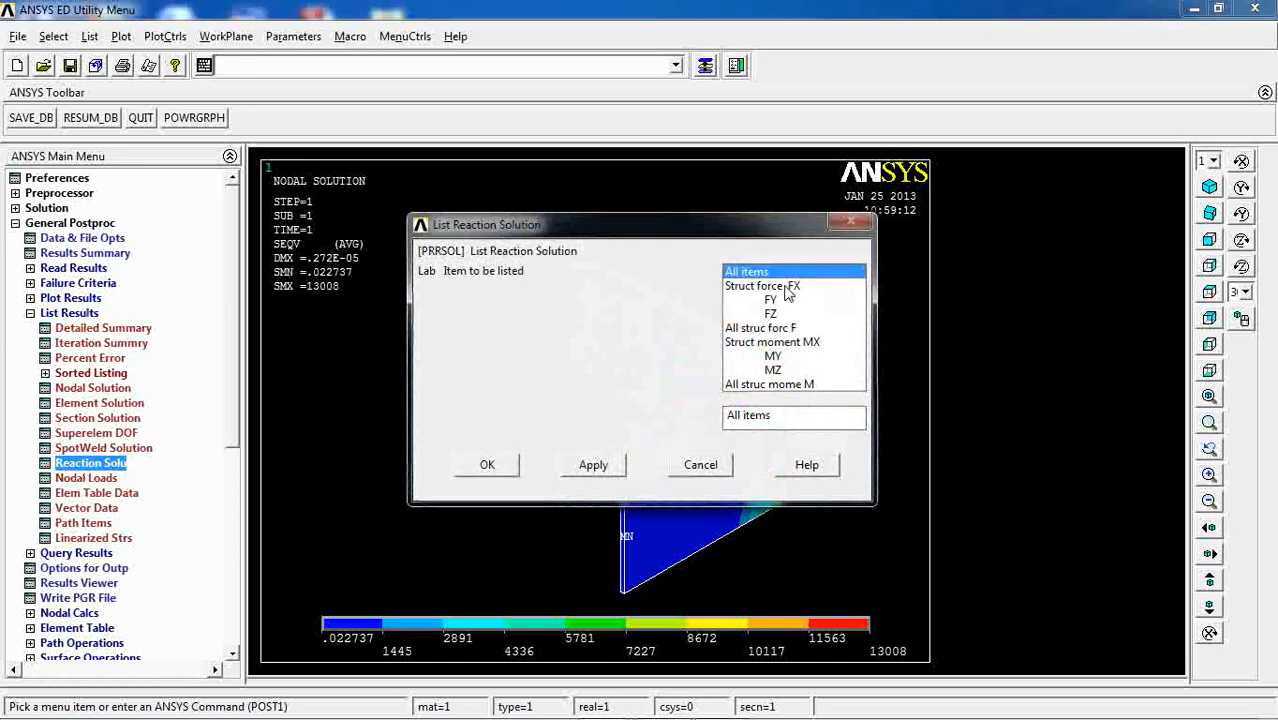
{"action": "left_click", "coordinate": [487, 465]}
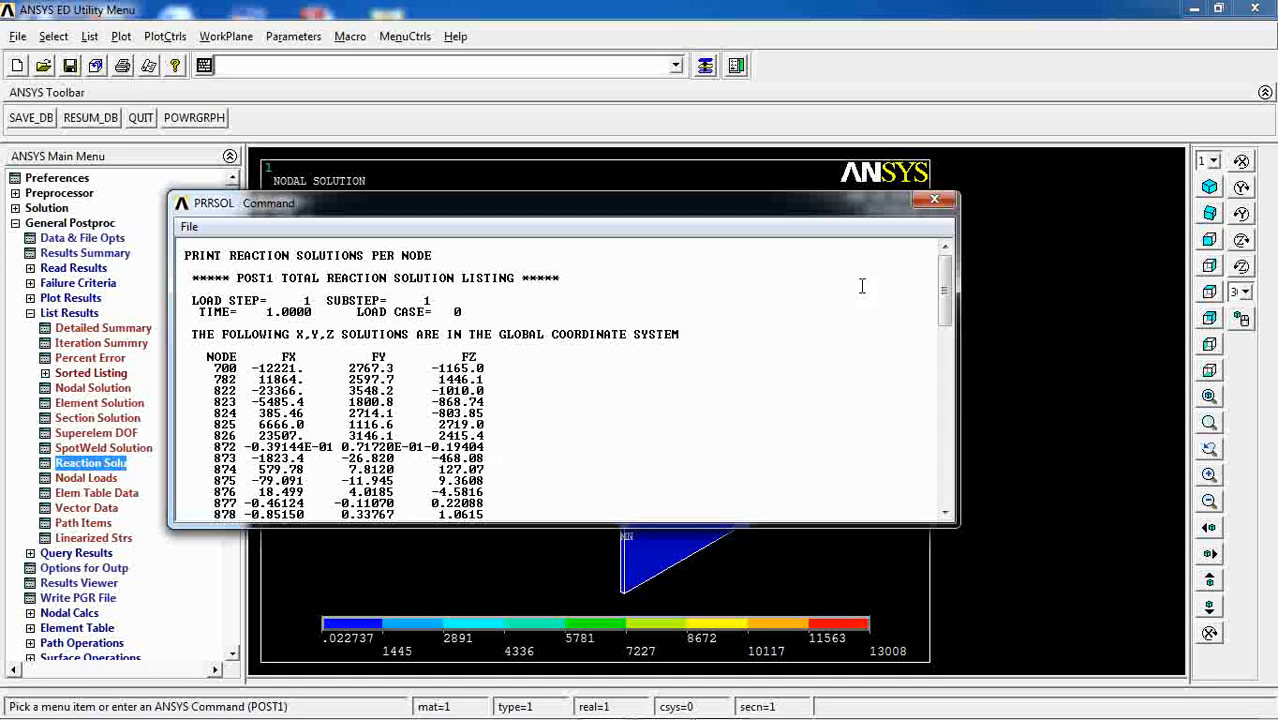
{"action": "left_click_drag", "start_coordinate": [948, 289], "coordinate": [944, 475]}
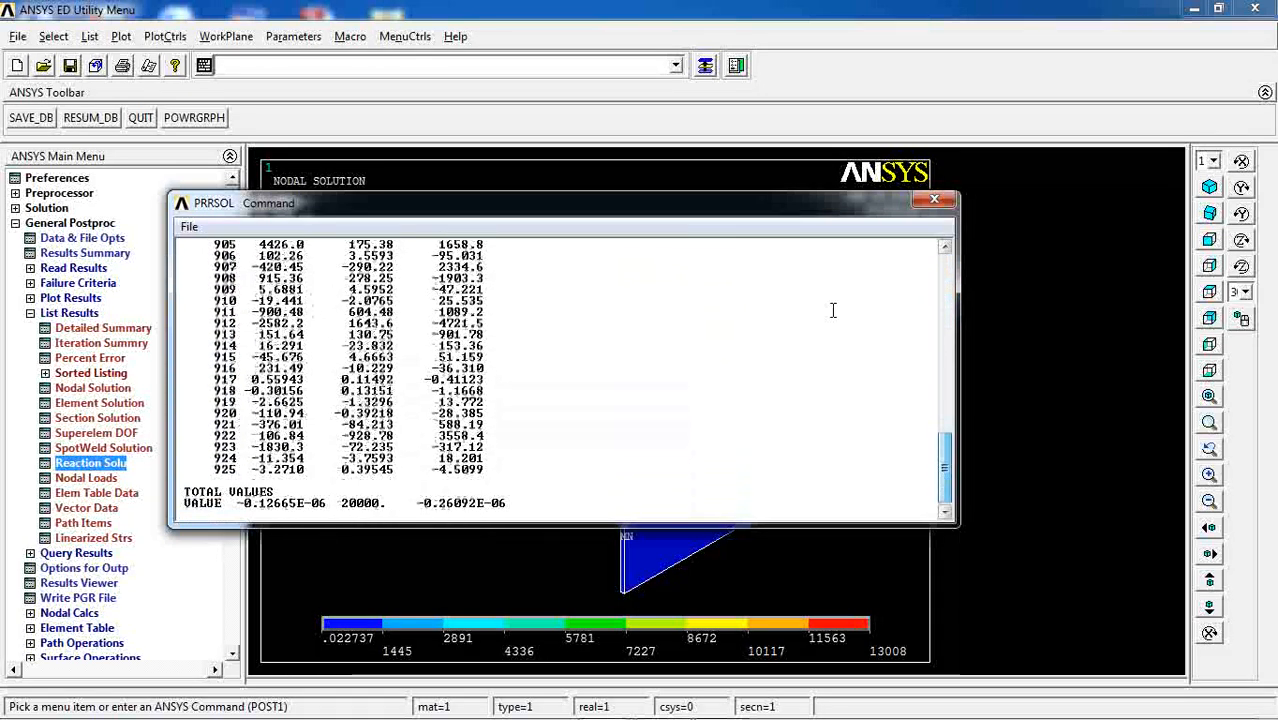
{"action": "left_click_drag", "start_coordinate": [806, 213], "coordinate": [749, 35]}
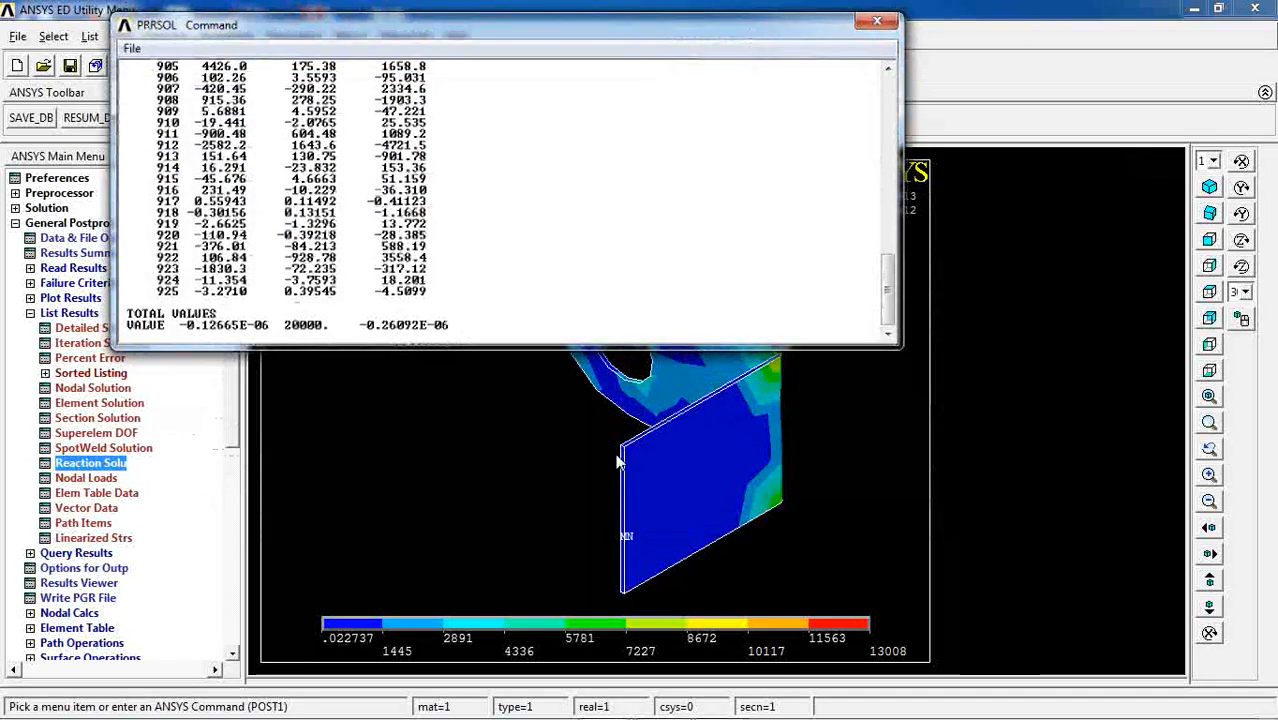
{"action": "left_click_drag", "start_coordinate": [888, 300], "coordinate": [889, 80]}
{"action": "left_click", "coordinate": [877, 21]}
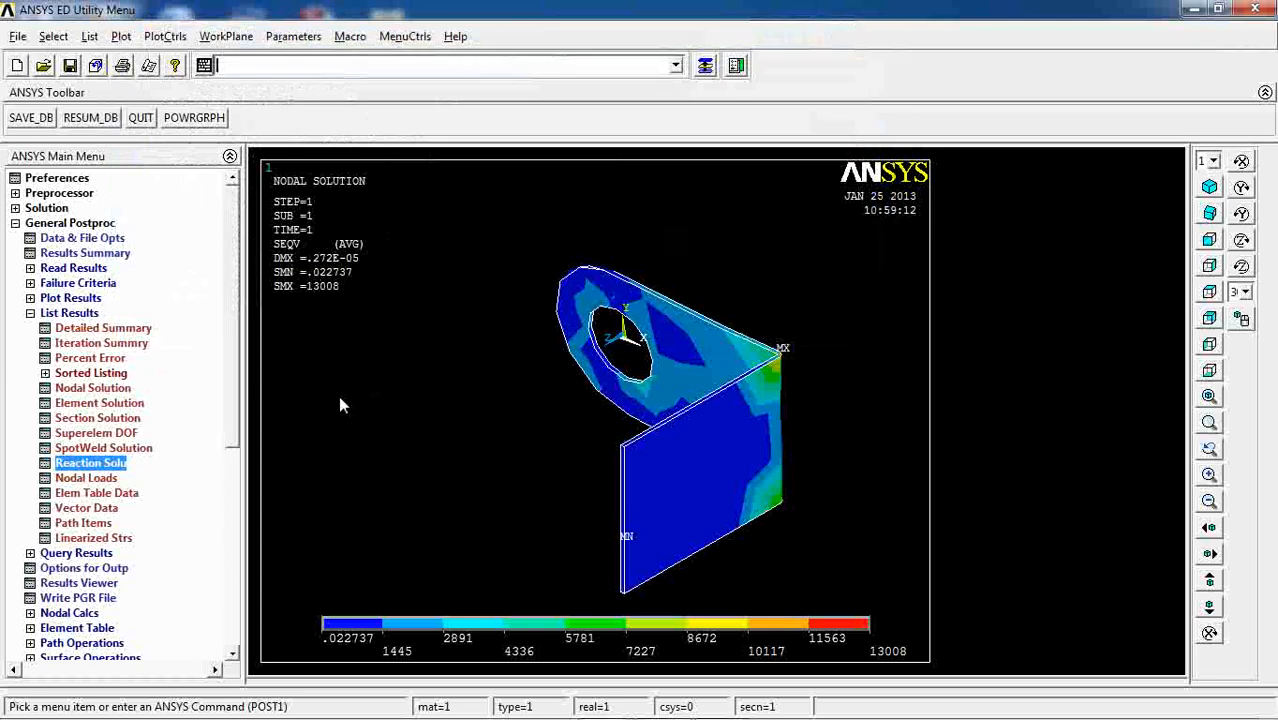
Return to the Solution processor and plot the bracket's elements.
{"action": "left_click", "coordinate": [76, 314]}
{"action": "left_click", "coordinate": [48, 208]}
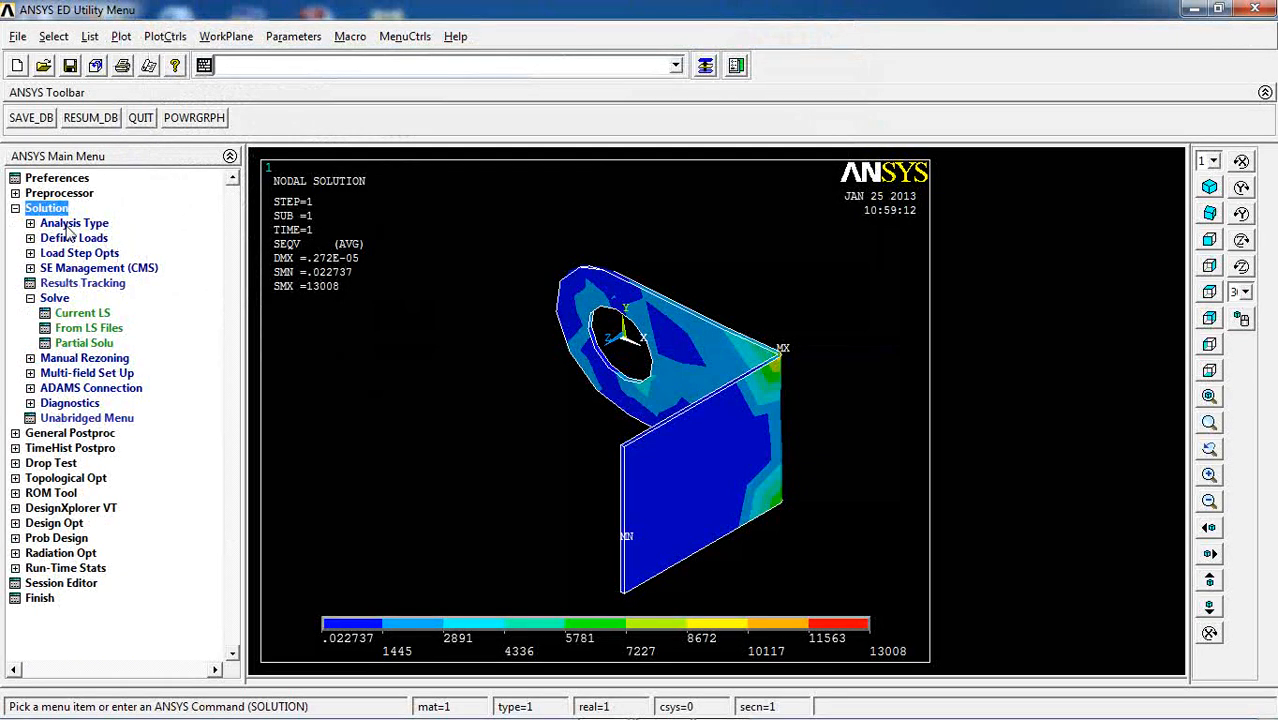
{"action": "left_click", "coordinate": [121, 36]}
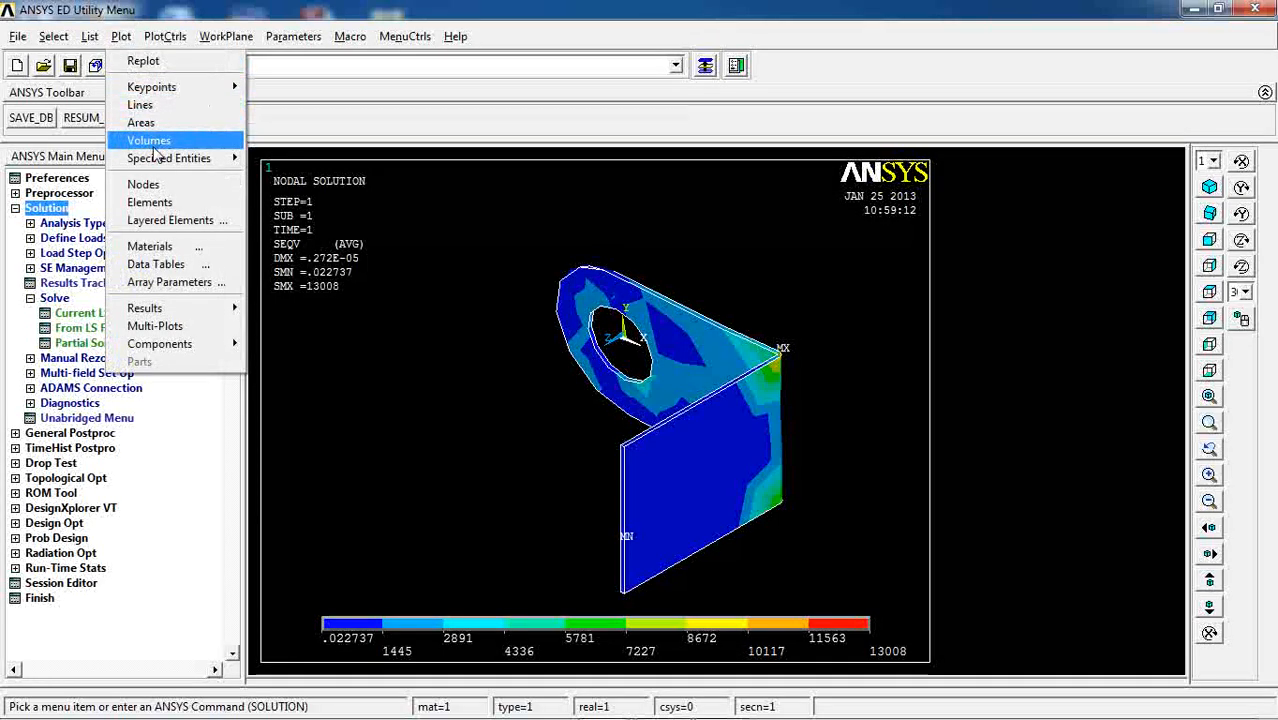
{"action": "left_click", "coordinate": [150, 202]}
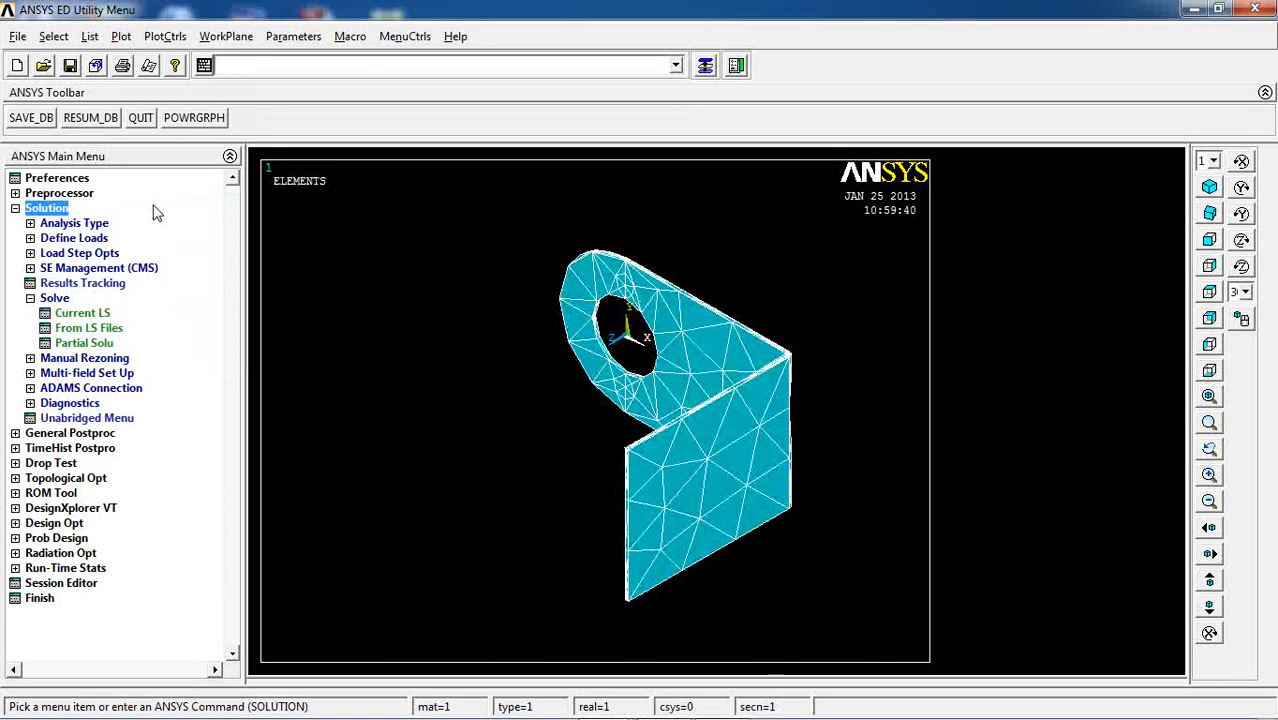
Delete the structural pressure load on the hole's inner surface area, using load key 1.
{"action": "left_click", "coordinate": [64, 236]}
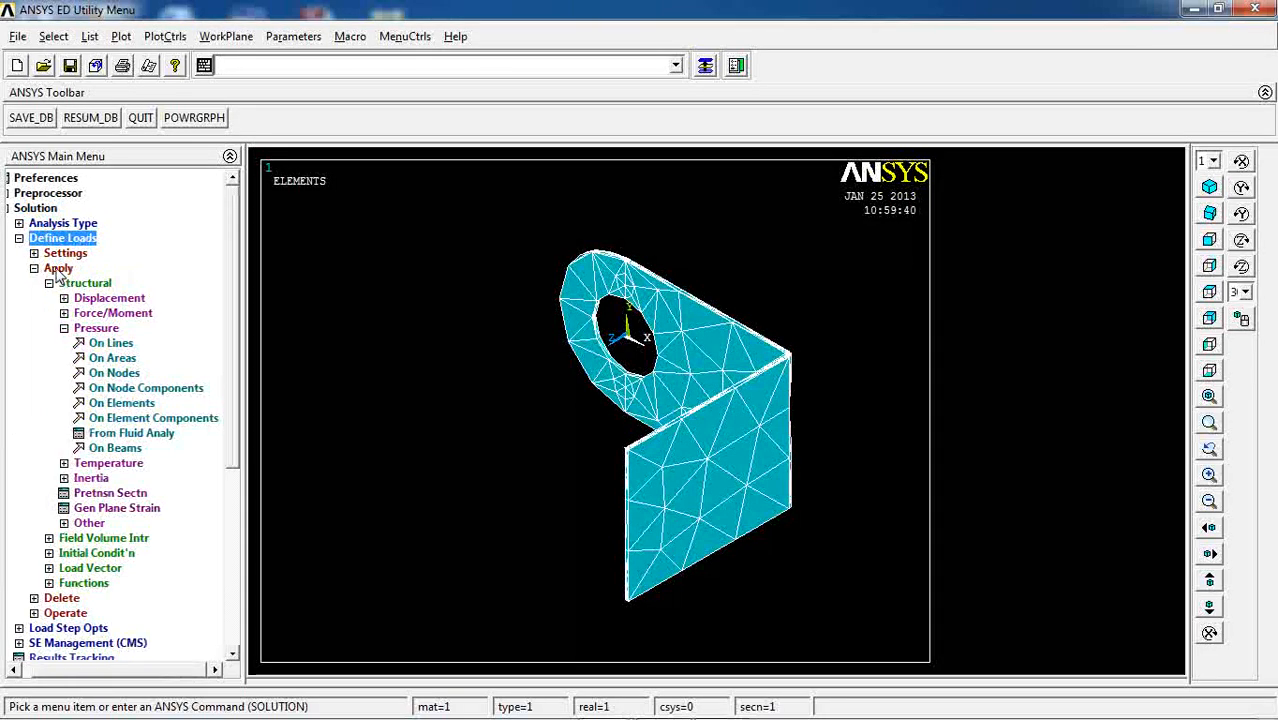
{"action": "left_click", "coordinate": [64, 270]}
{"action": "left_click", "coordinate": [68, 284]}
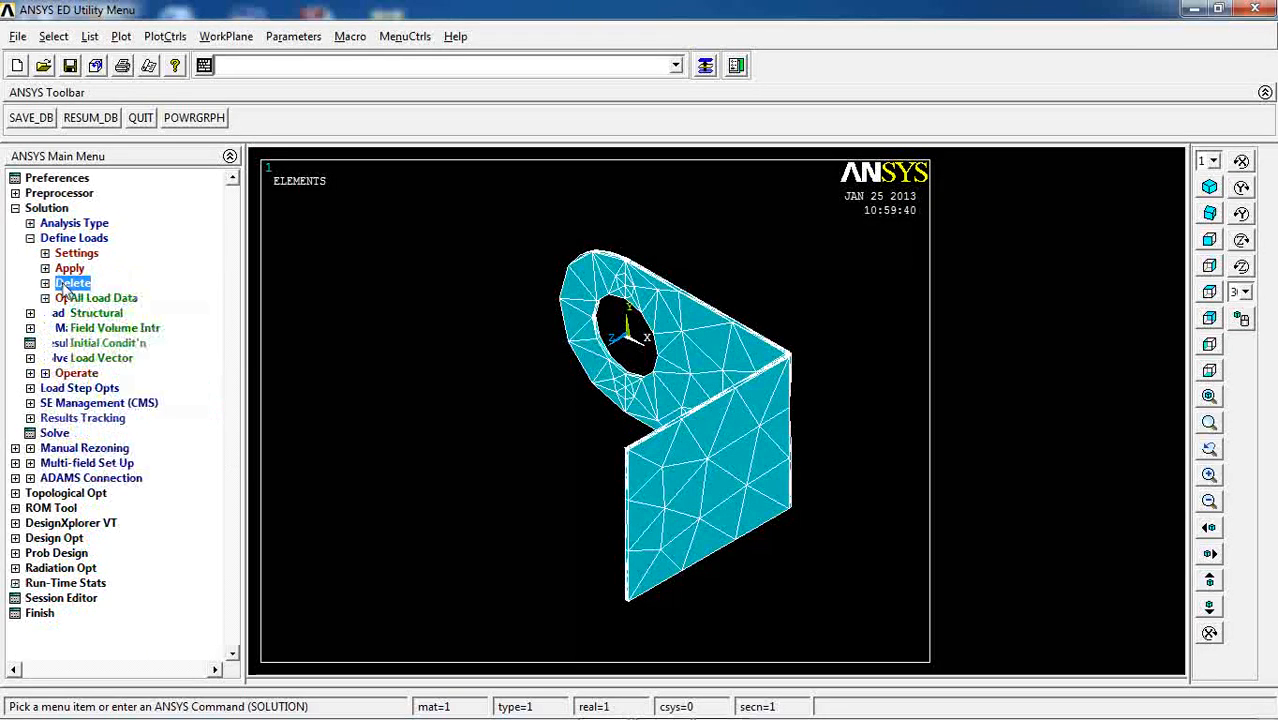
{"action": "left_click", "coordinate": [97, 314]}
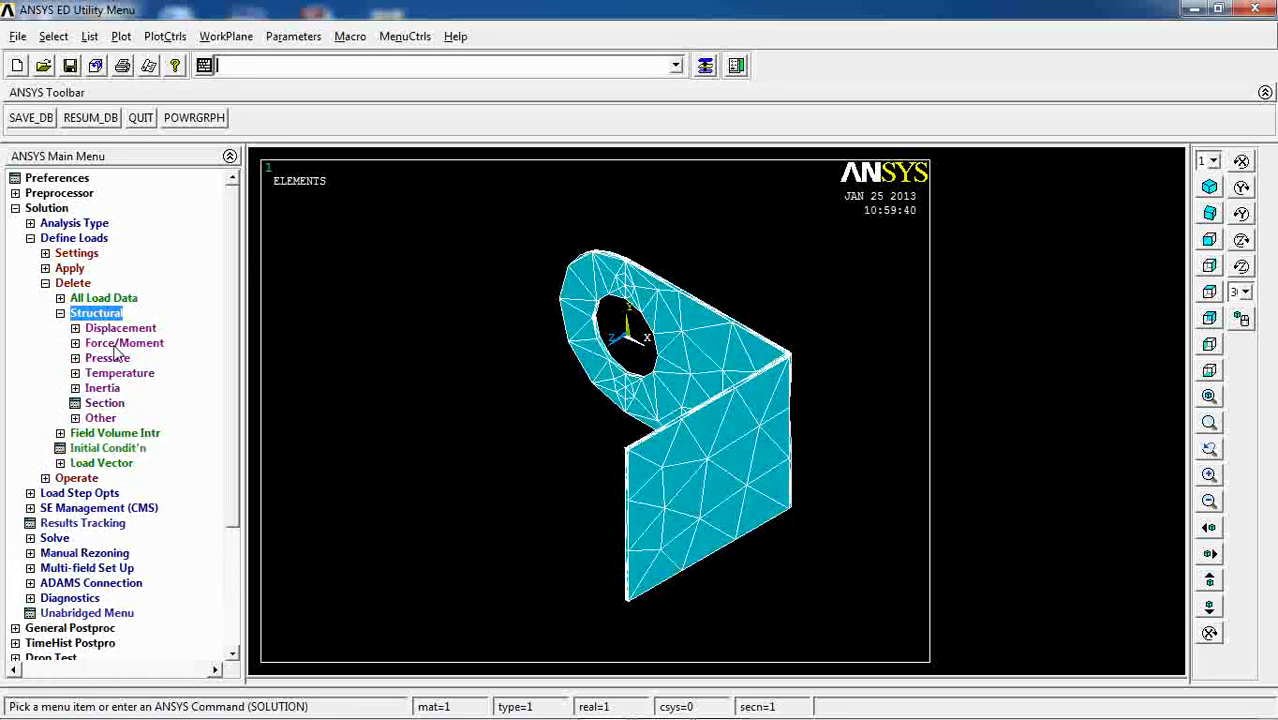
{"action": "left_click", "coordinate": [110, 358]}
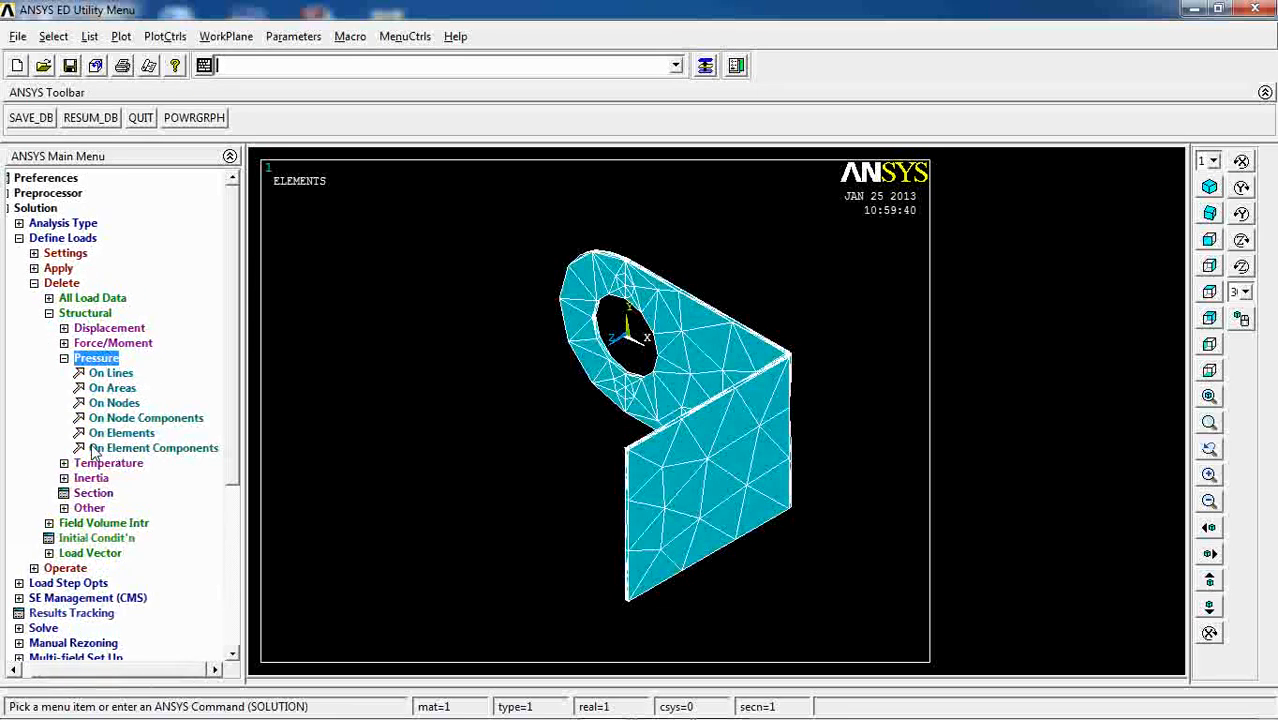
{"action": "left_click", "coordinate": [112, 388]}
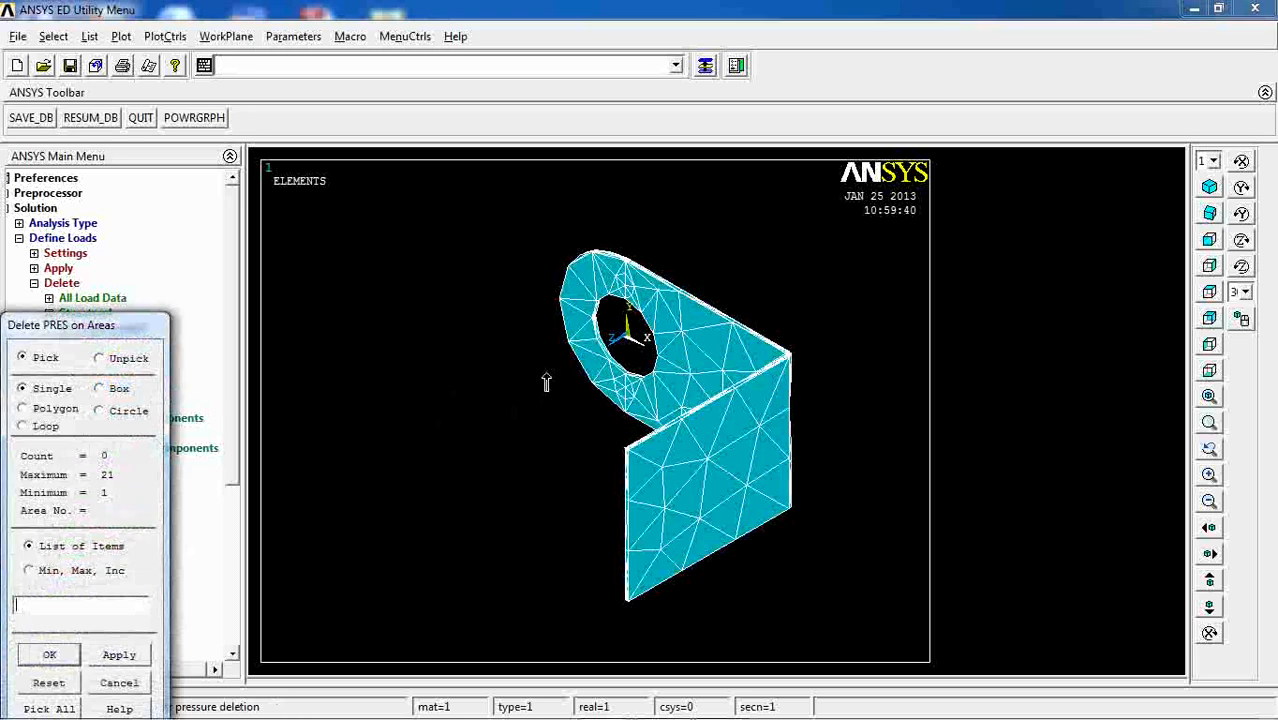
{"action": "left_click", "coordinate": [49, 654]}
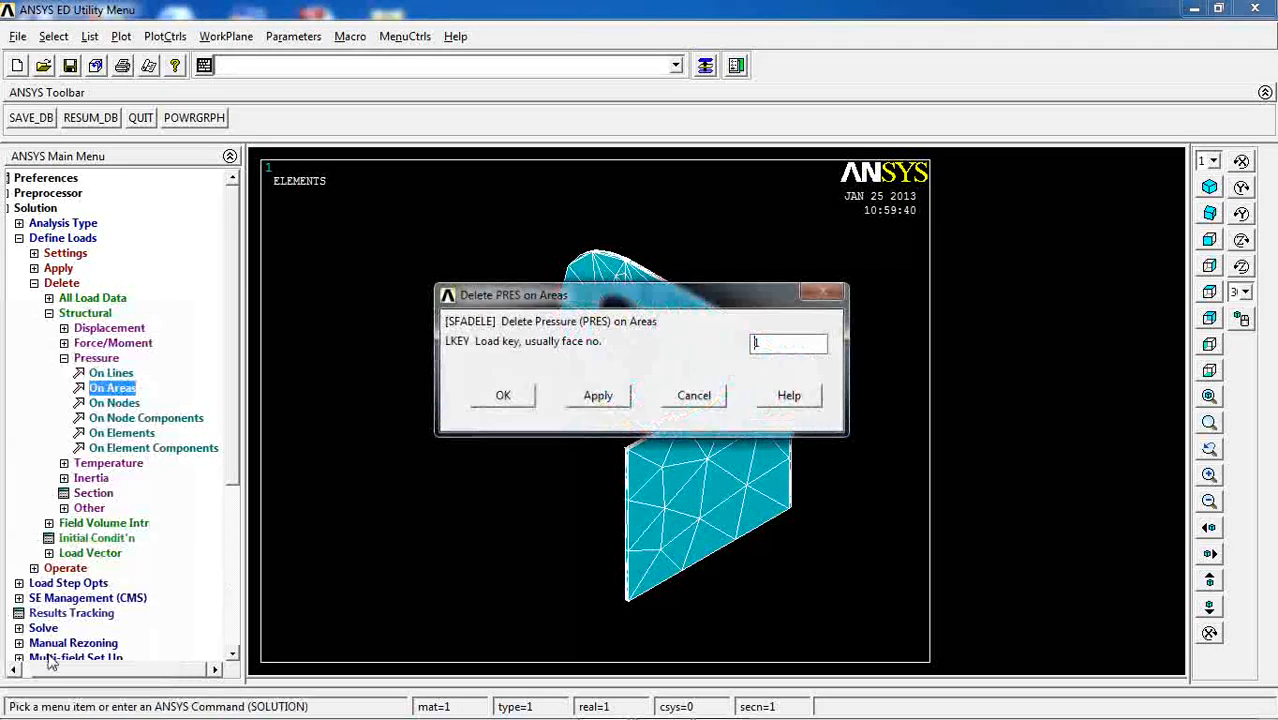
{"action": "left_click", "coordinate": [503, 395]}
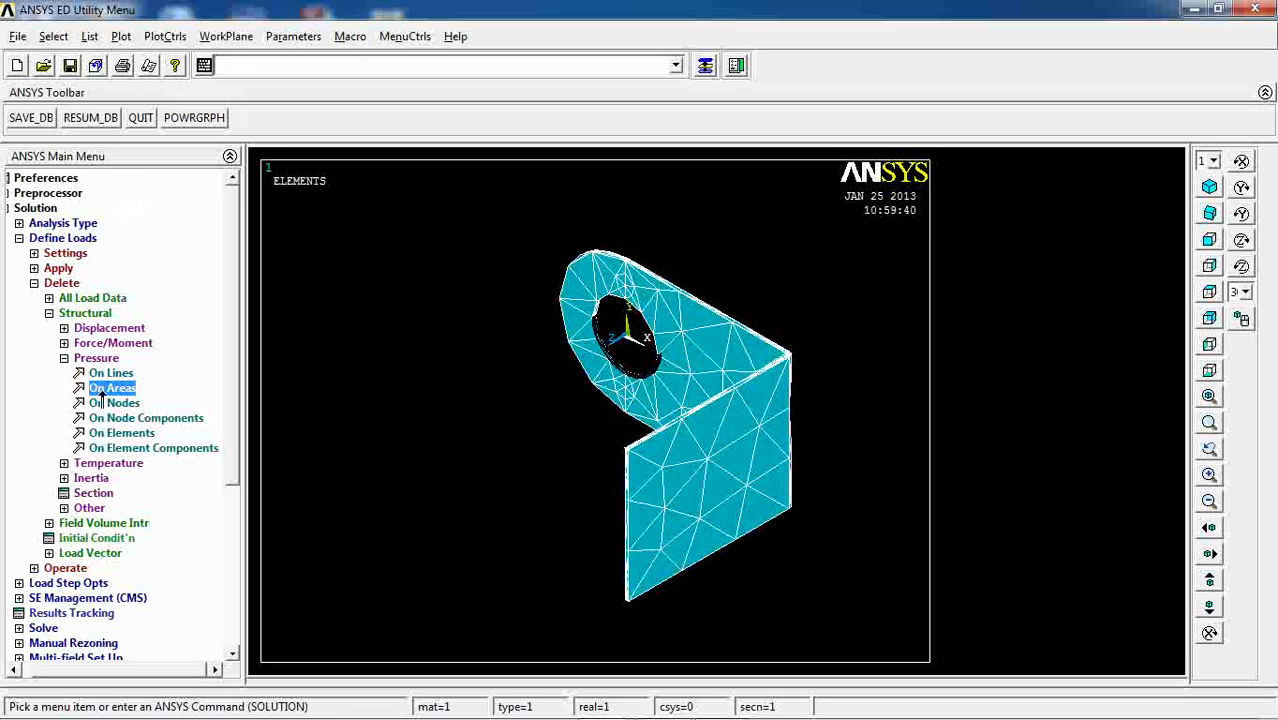
{"action": "left_click", "coordinate": [575, 300]}
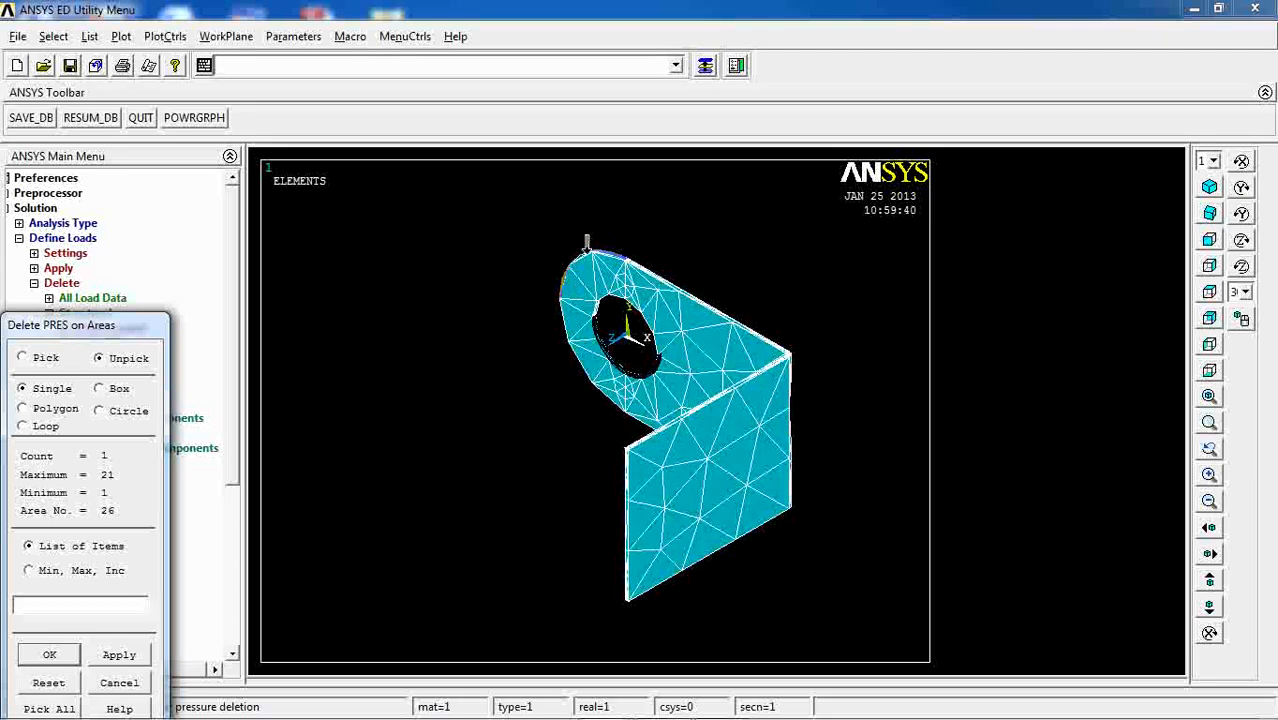
{"action": "right_click", "coordinate": [597, 350]}
{"action": "left_click", "coordinate": [597, 350]}
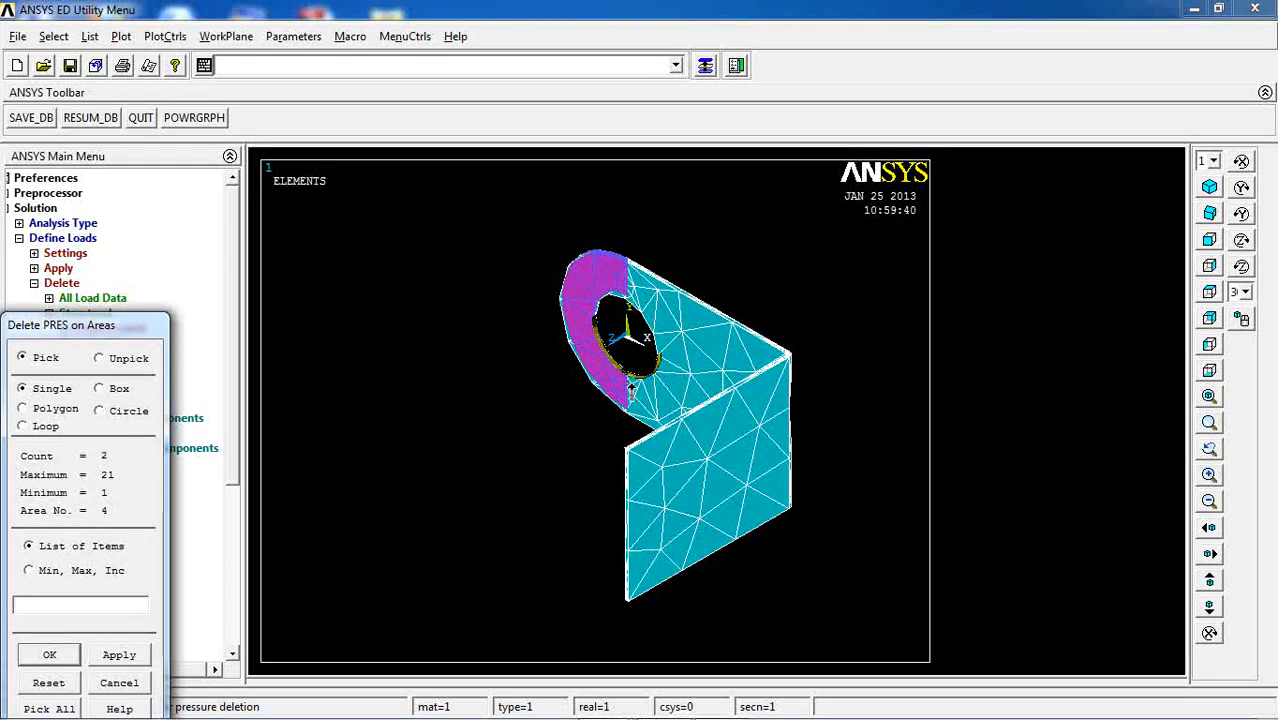
{"action": "right_click", "coordinate": [637, 362]}
{"action": "left_click", "coordinate": [637, 367]}
{"action": "right_click", "coordinate": [664, 408]}
{"action": "left_click", "coordinate": [663, 405]}
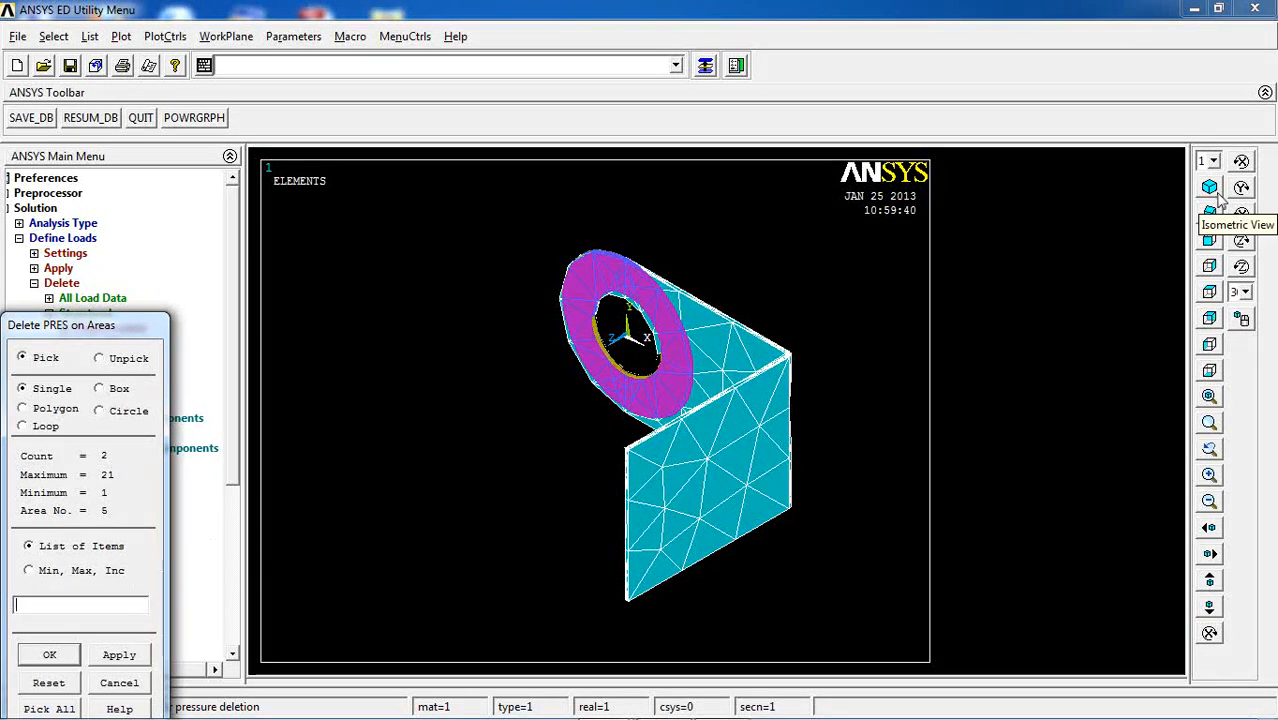
{"action": "left_click", "coordinate": [1209, 292]}
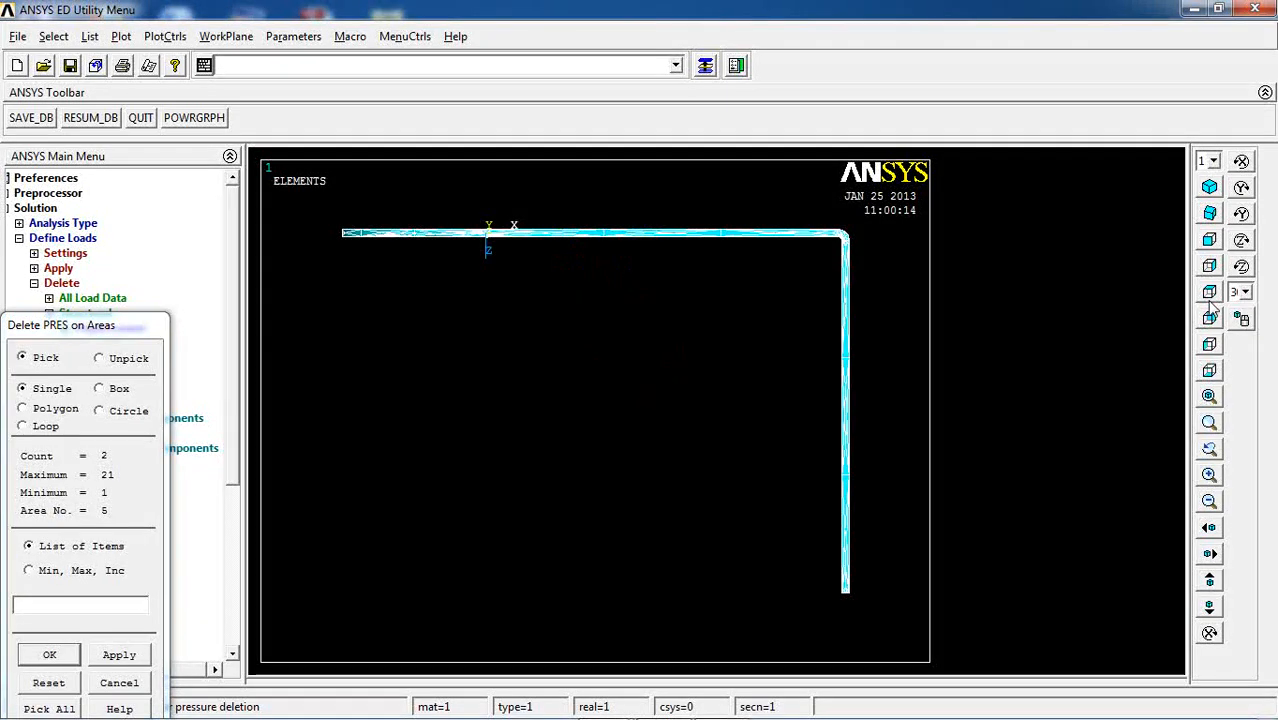
{"action": "left_click", "coordinate": [1210, 244]}
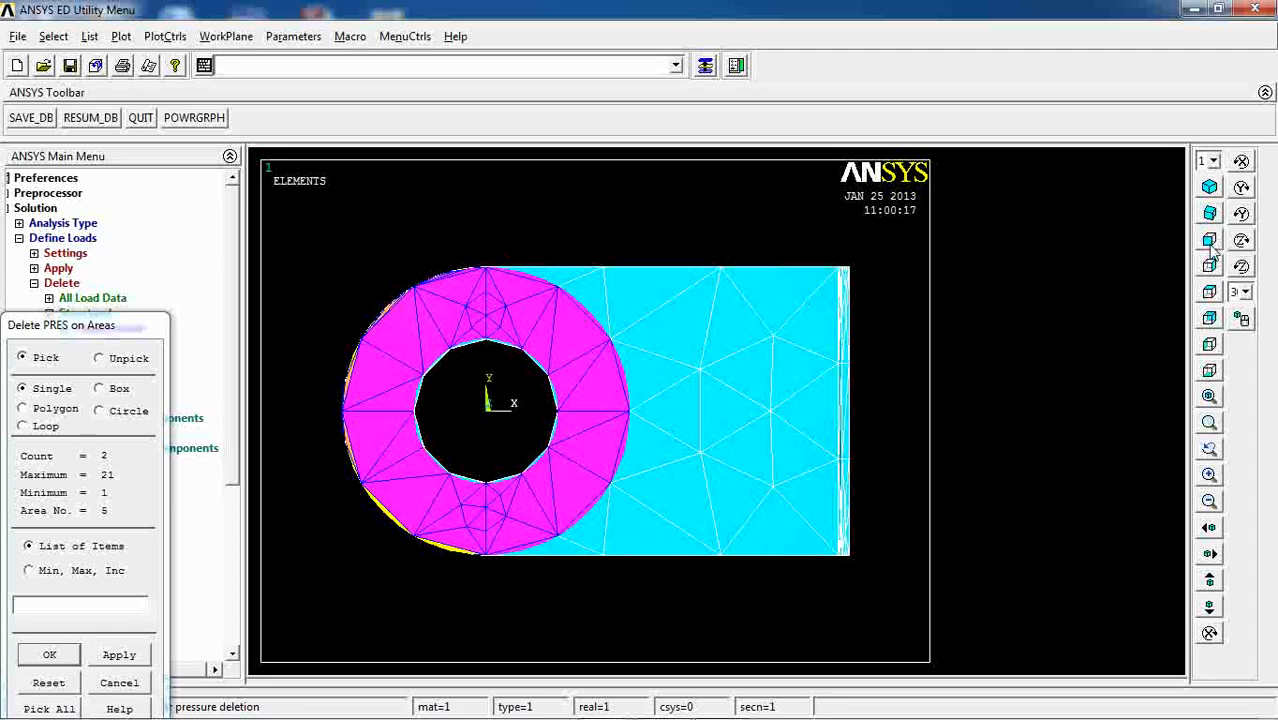
{"action": "left_click", "coordinate": [119, 682]}
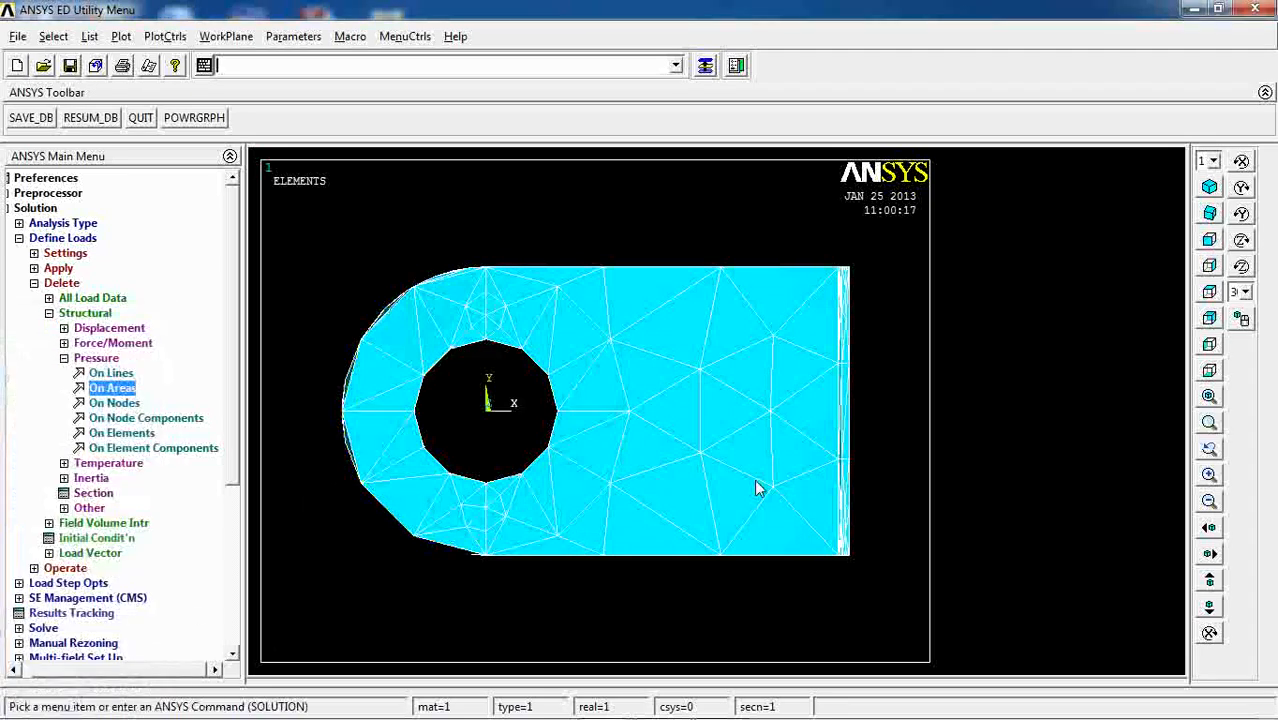
{"action": "left_click", "coordinate": [112, 388]}
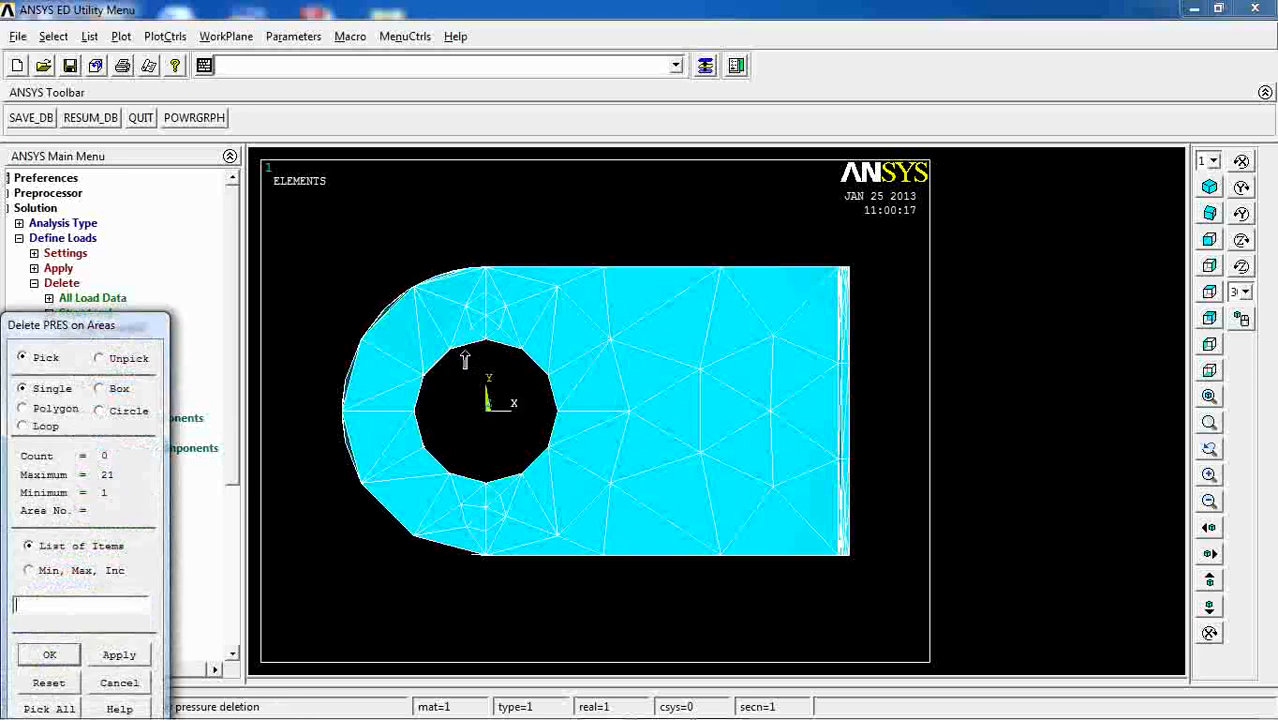
{"action": "left_click", "coordinate": [577, 425]}
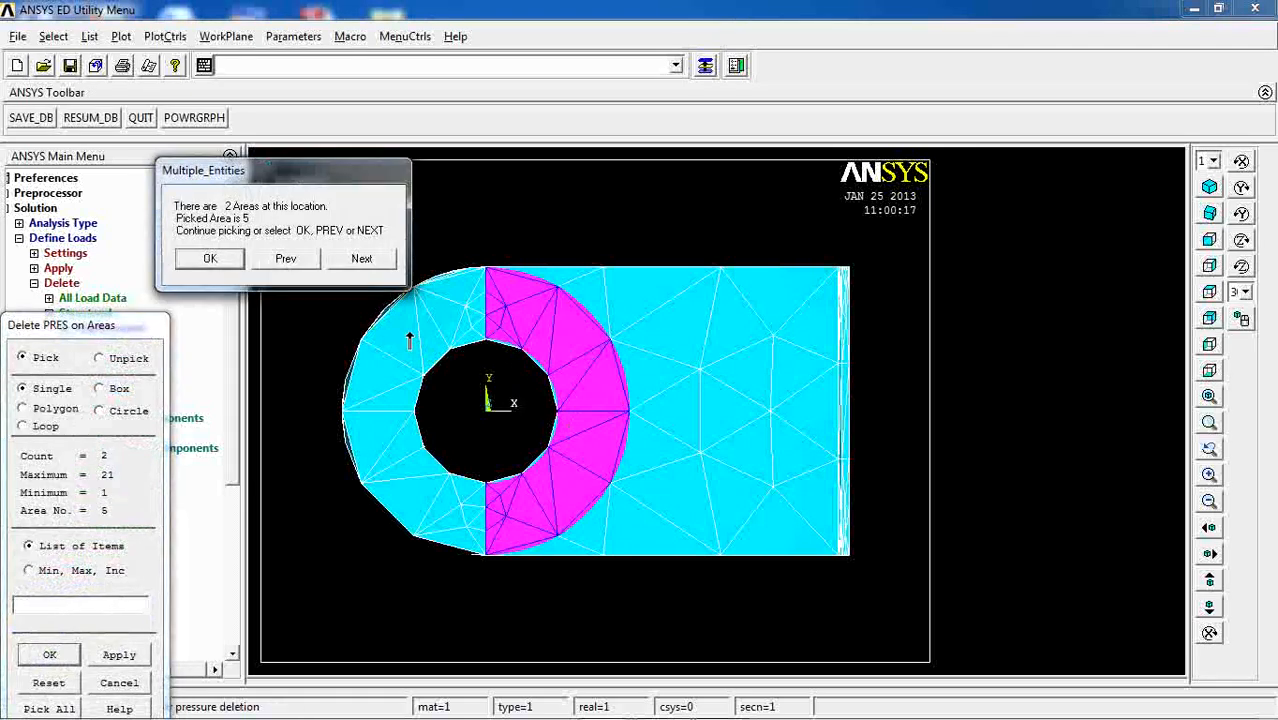
{"action": "left_click", "coordinate": [355, 260]}
{"action": "left_click", "coordinate": [205, 260]}
{"action": "left_click", "coordinate": [101, 688]}
{"action": "left_click", "coordinate": [1208, 187]}
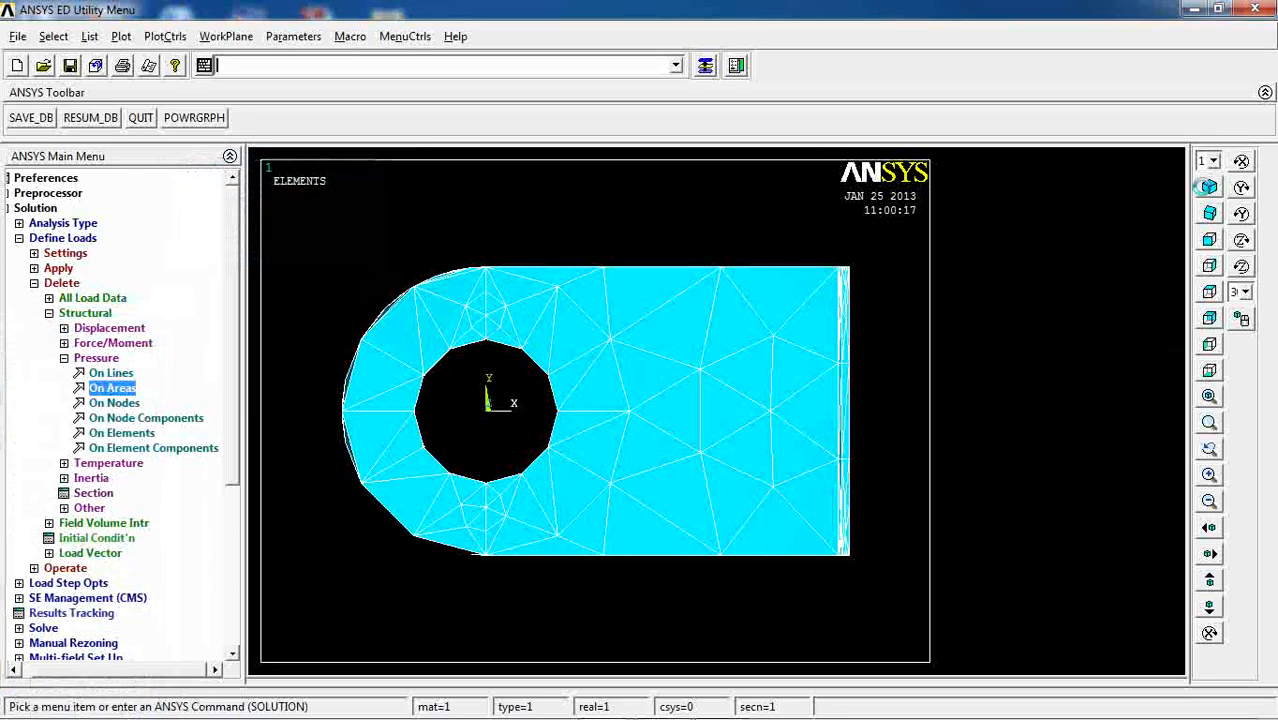
{"action": "left_click", "coordinate": [104, 391]}
{"action": "left_click", "coordinate": [608, 393]}
{"action": "right_click", "coordinate": [607, 390]}
{"action": "left_click", "coordinate": [612, 342]}
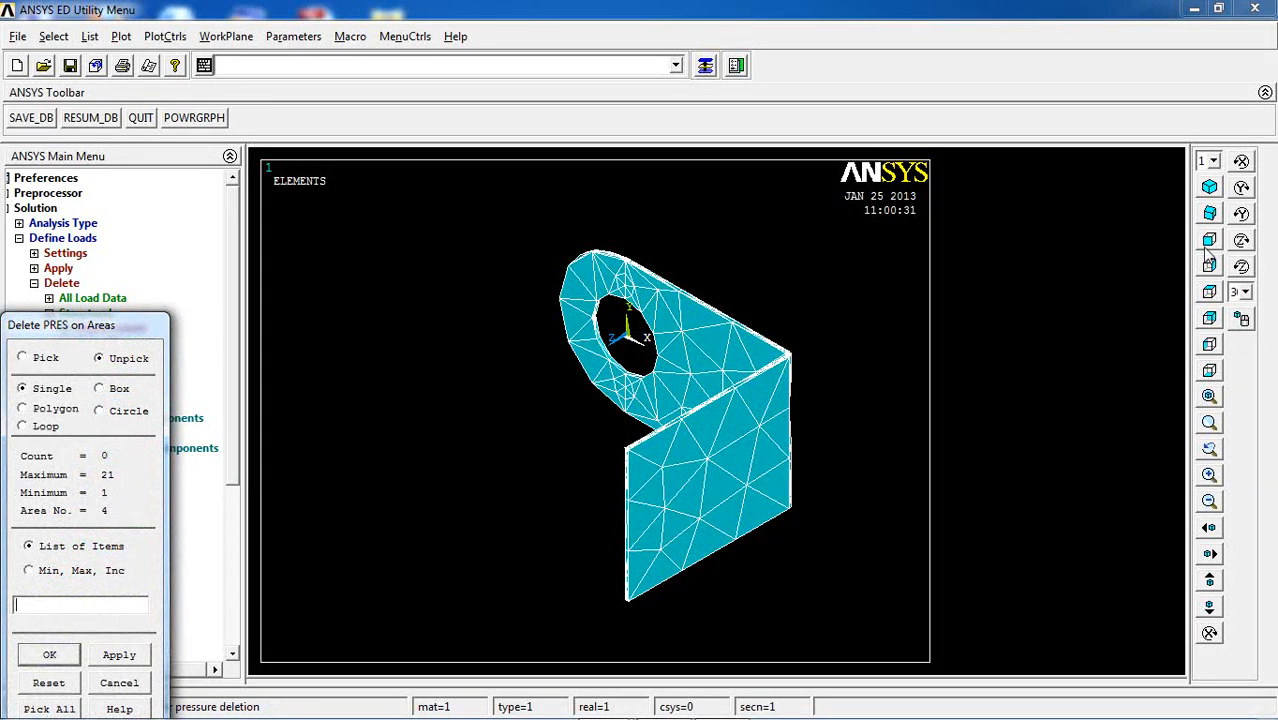
{"action": "left_click", "coordinate": [1209, 213]}
{"action": "right_click", "coordinate": [513, 380]}
{"action": "left_click", "coordinate": [510, 388]}
{"action": "right_click", "coordinate": [508, 385]}
{"action": "left_click", "coordinate": [504, 384]}
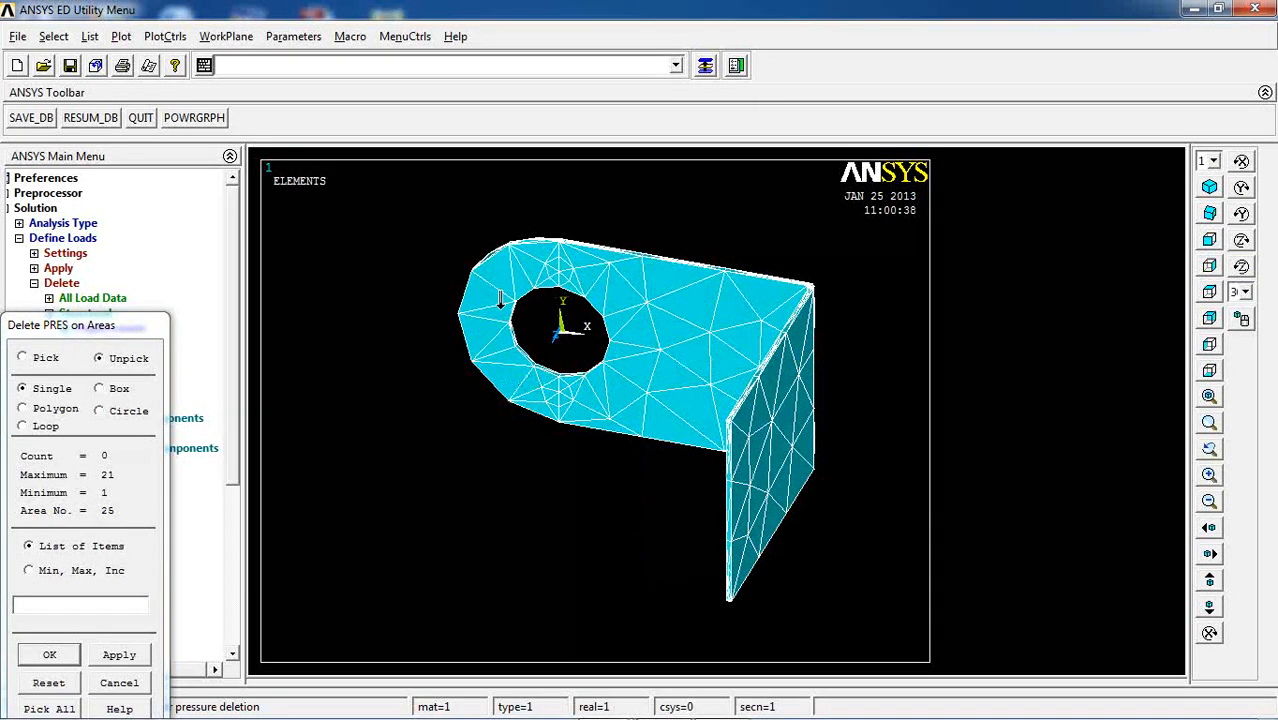
{"action": "right_click", "coordinate": [498, 312]}
{"action": "left_click", "coordinate": [587, 289]}
{"action": "right_click", "coordinate": [590, 276]}
{"action": "left_click", "coordinate": [592, 270]}
{"action": "right_click", "coordinate": [594, 271]}
{"action": "right_click", "coordinate": [599, 271]}
{"action": "left_click", "coordinate": [599, 267]}
{"action": "left_click", "coordinate": [628, 400]}
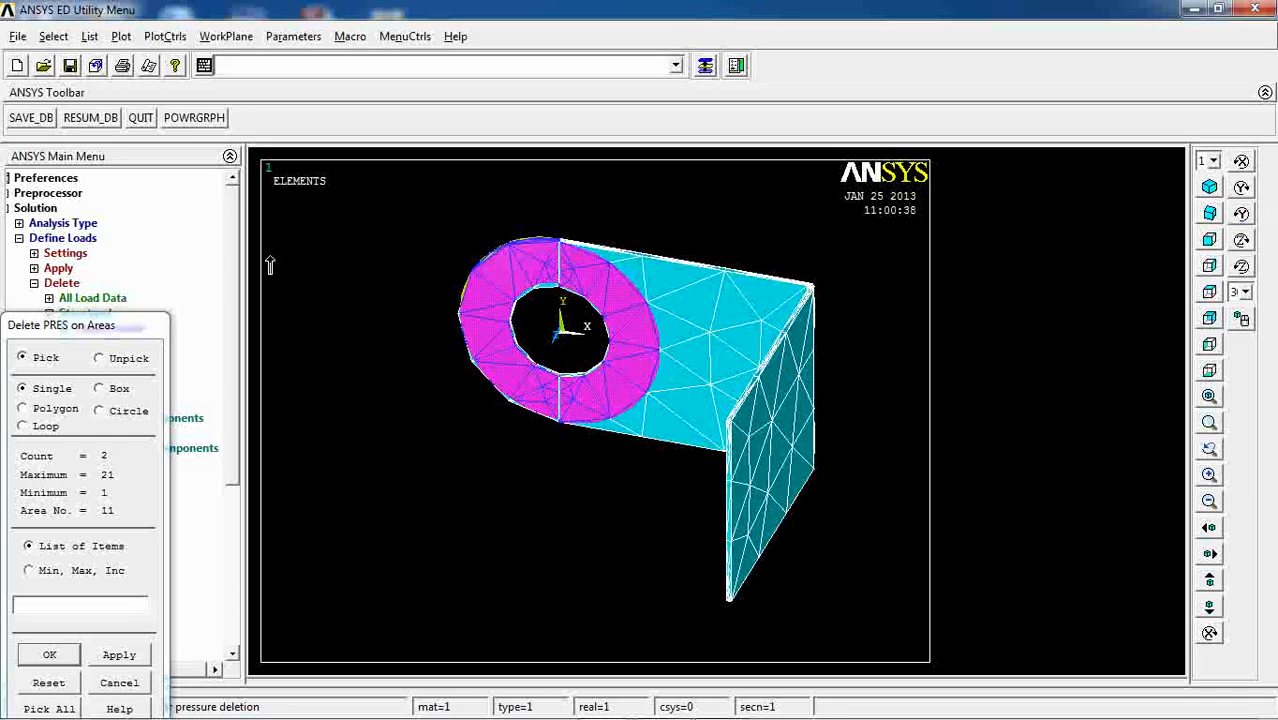
{"action": "left_click", "coordinate": [119, 682]}
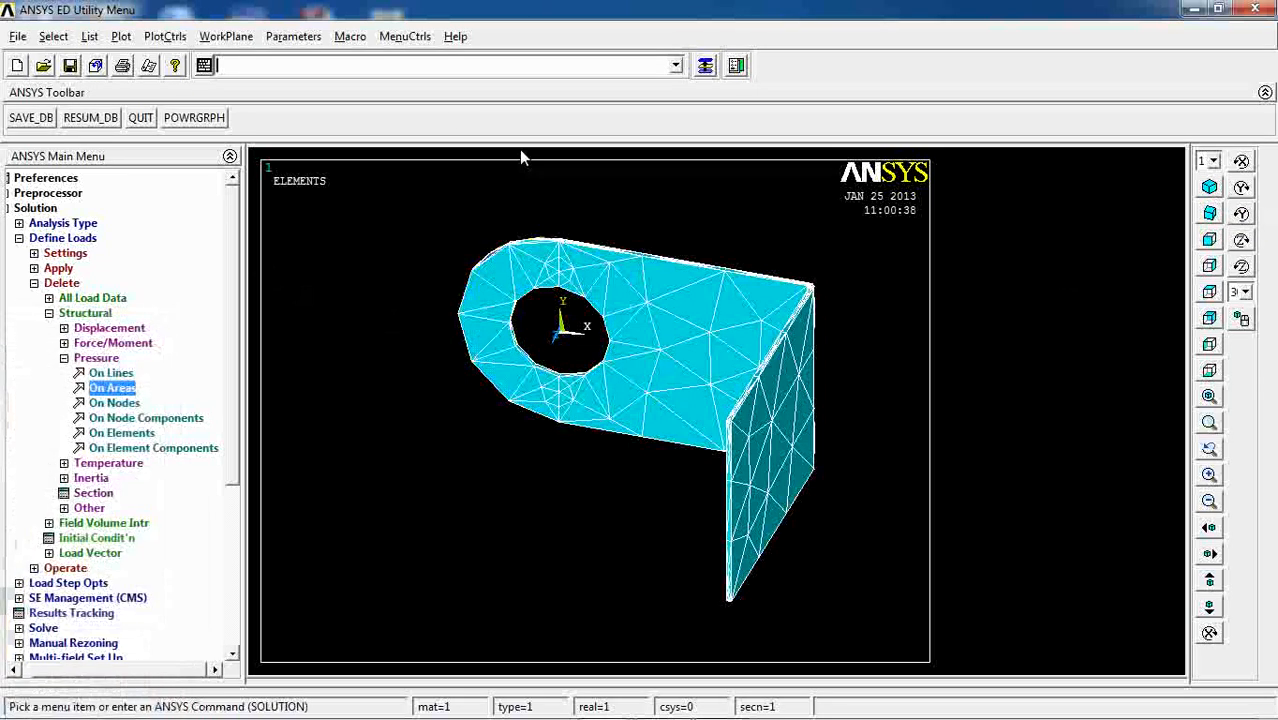
Turn on area numbers and plot the volumes, checking the area labels around the bracket's hole.
{"action": "left_click", "coordinate": [160, 37]}
{"action": "left_click", "coordinate": [178, 105]}
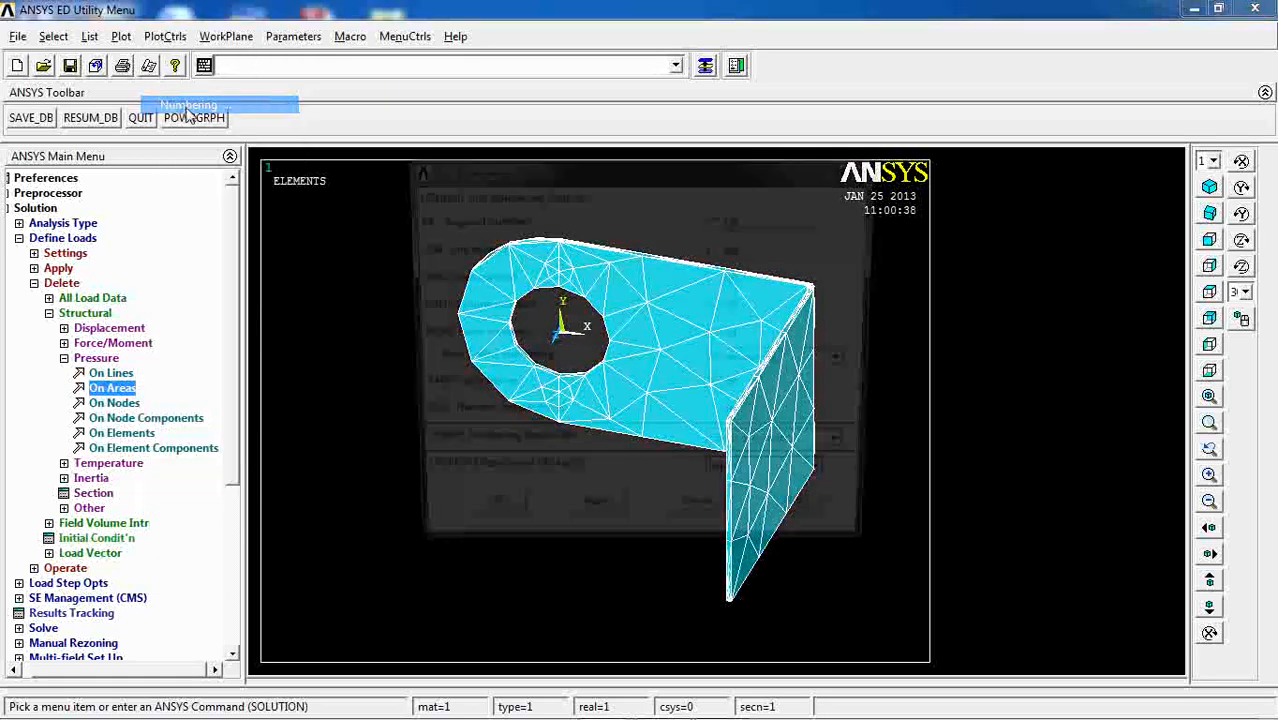
{"action": "left_click", "coordinate": [717, 278]}
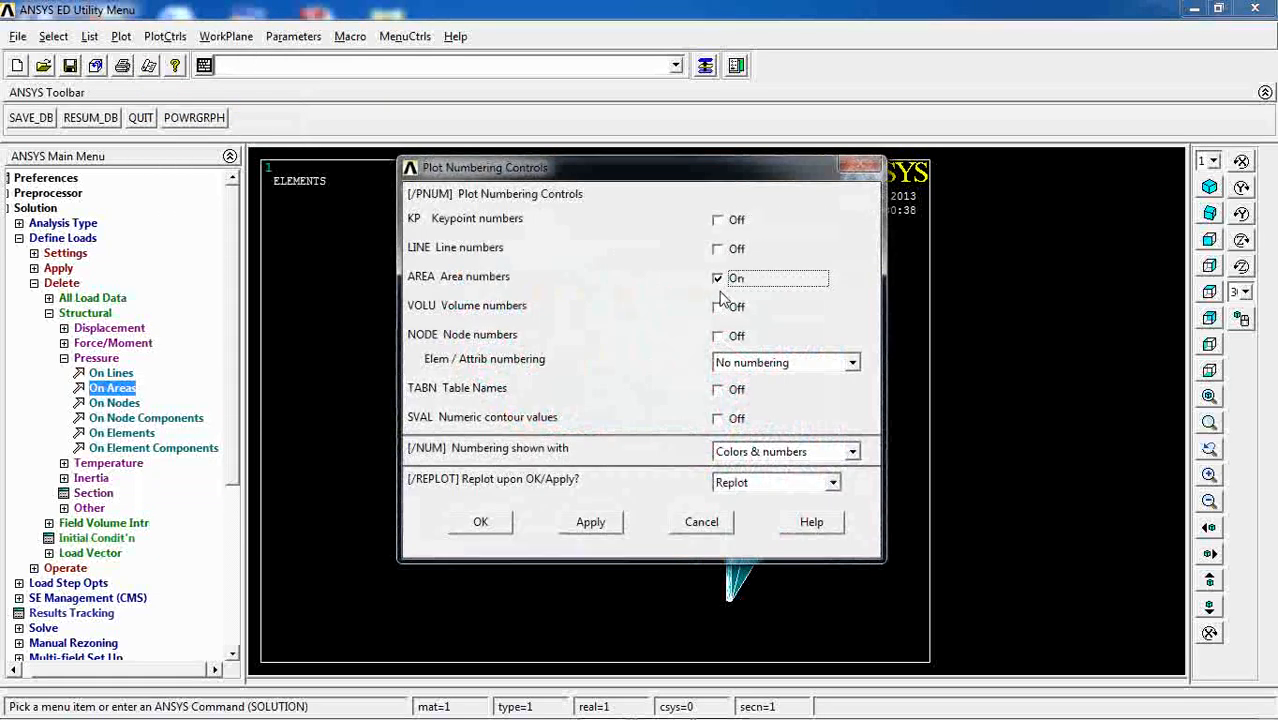
{"action": "left_click", "coordinate": [479, 525]}
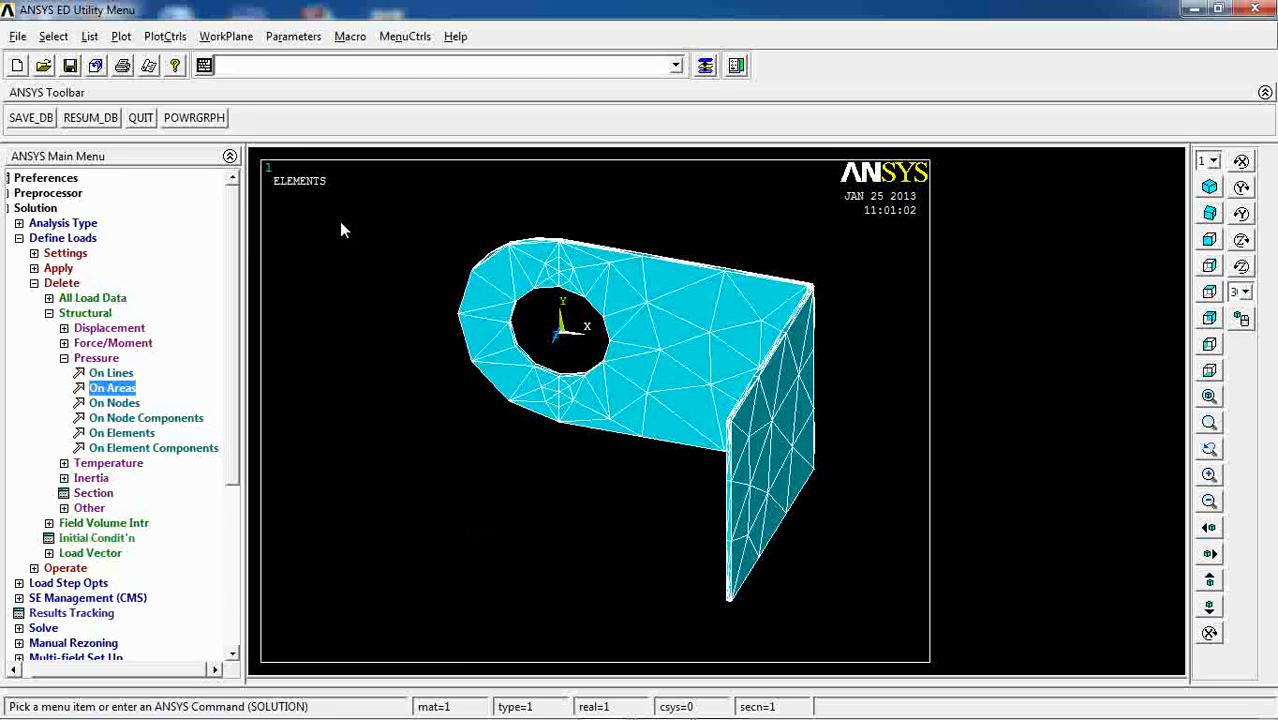
{"action": "left_click", "coordinate": [121, 36]}
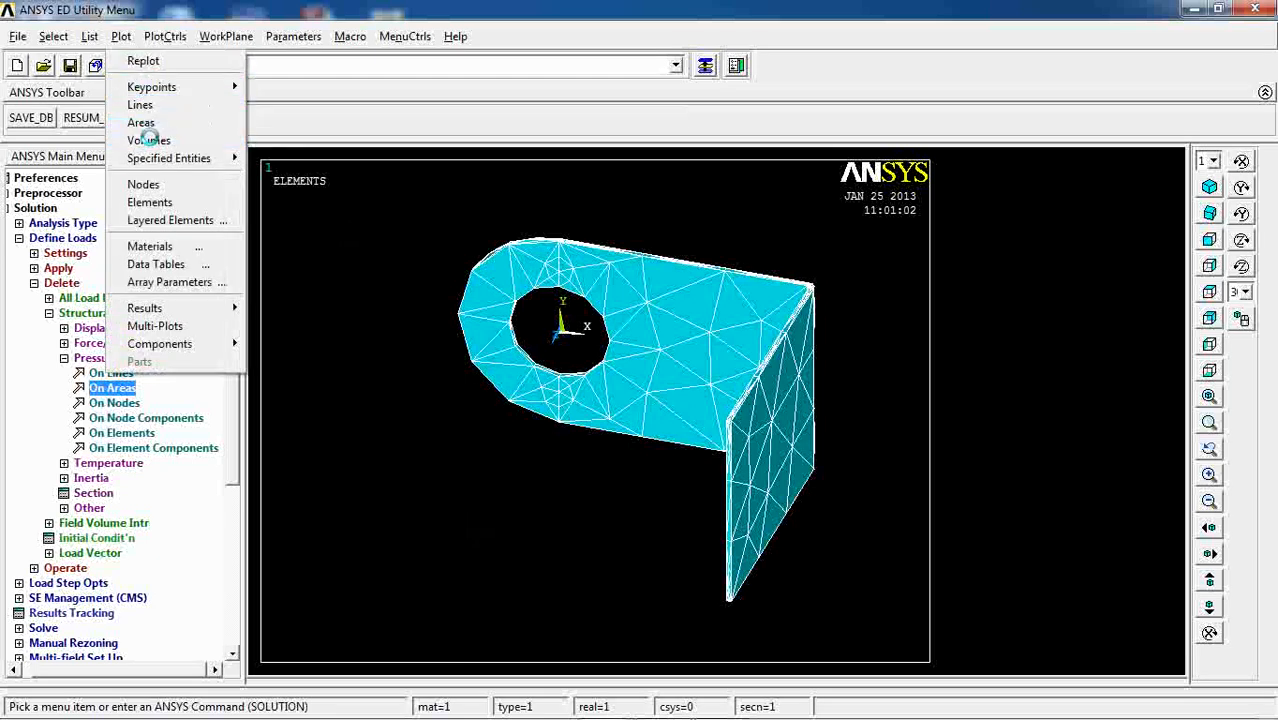
{"action": "left_click", "coordinate": [149, 140]}
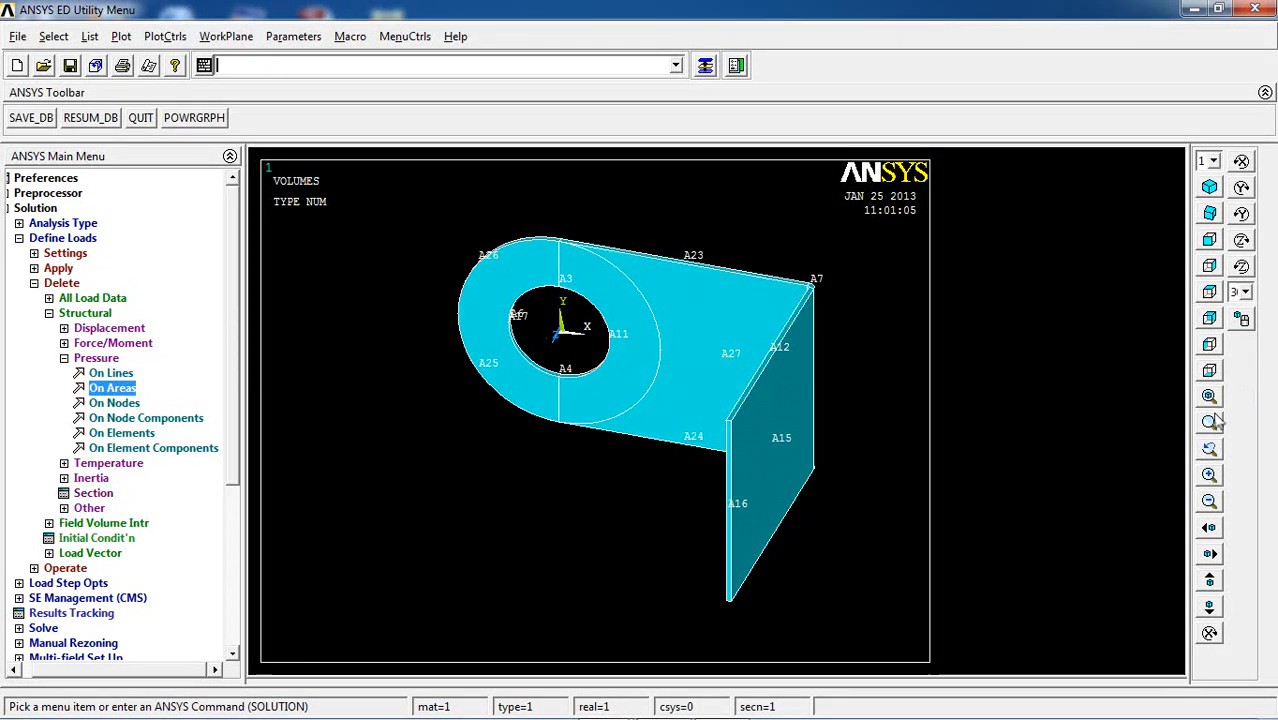
{"action": "left_click", "coordinate": [509, 340]}
{"action": "left_click", "coordinate": [526, 305]}
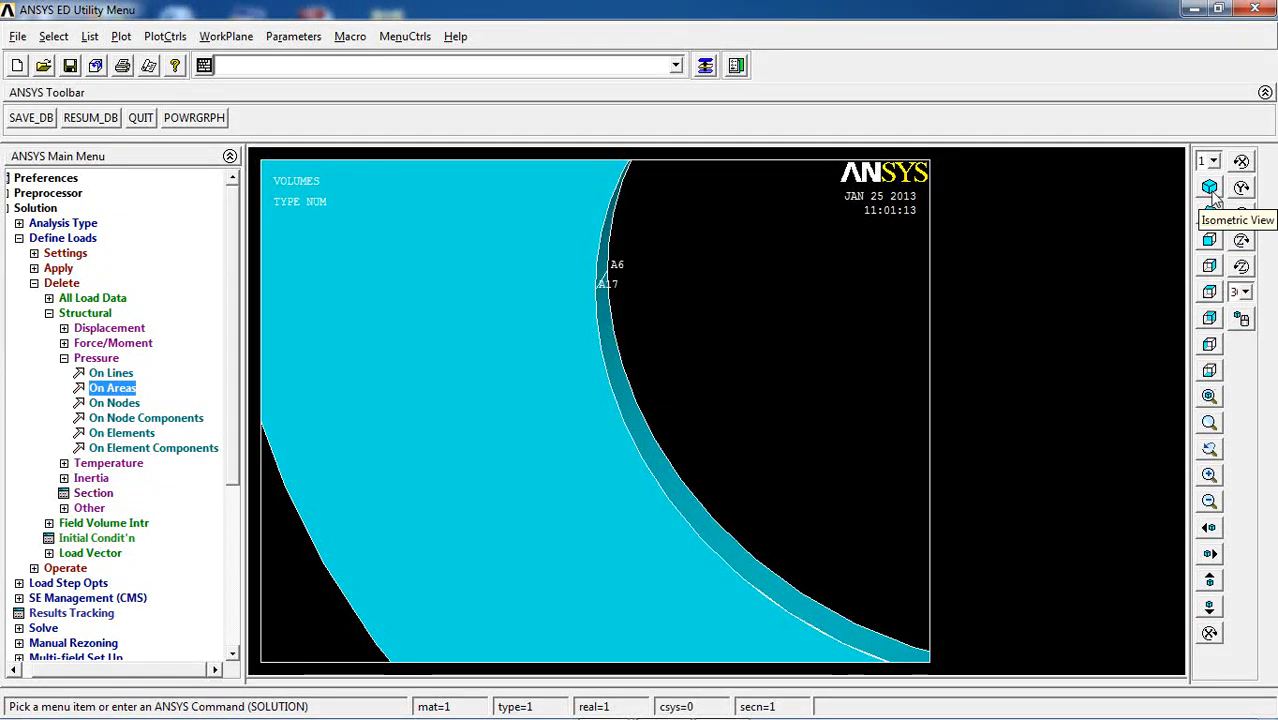
{"action": "left_click", "coordinate": [1209, 396]}
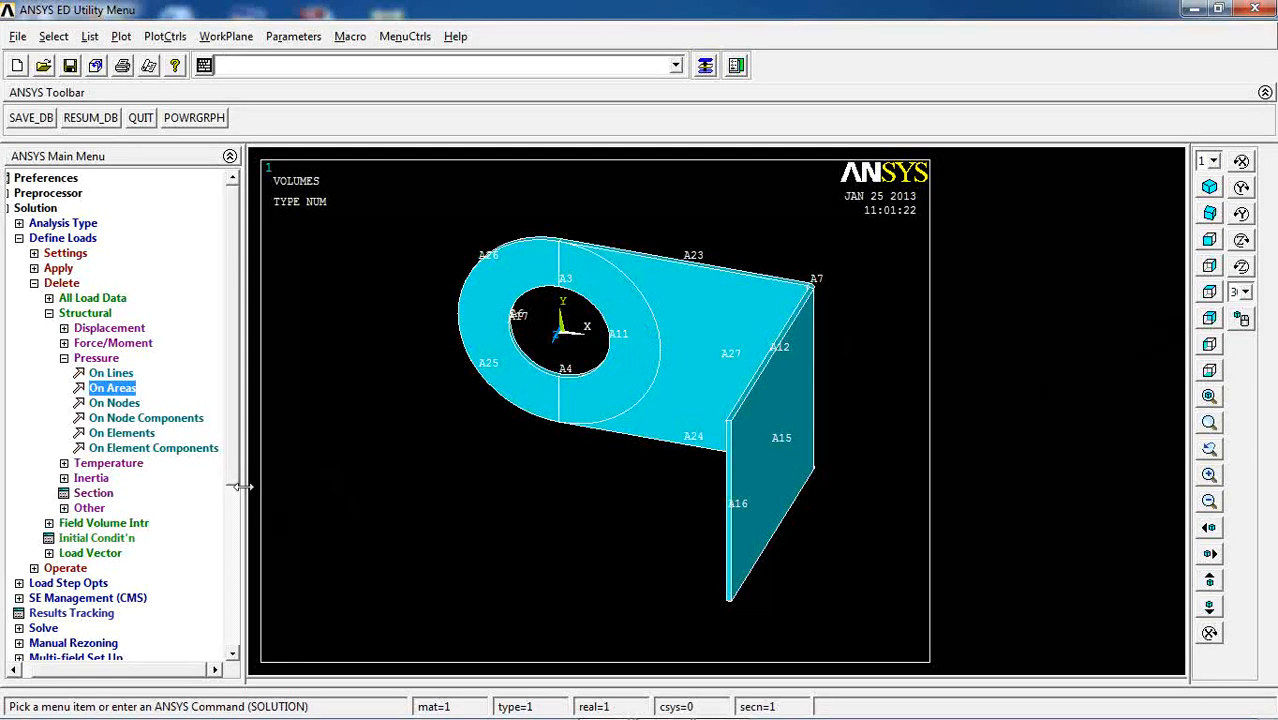
{"action": "left_click", "coordinate": [110, 389]}
{"action": "left_click", "coordinate": [136, 601]}
{"action": "type", "text": "11"}
{"action": "key", "text": "Return"}
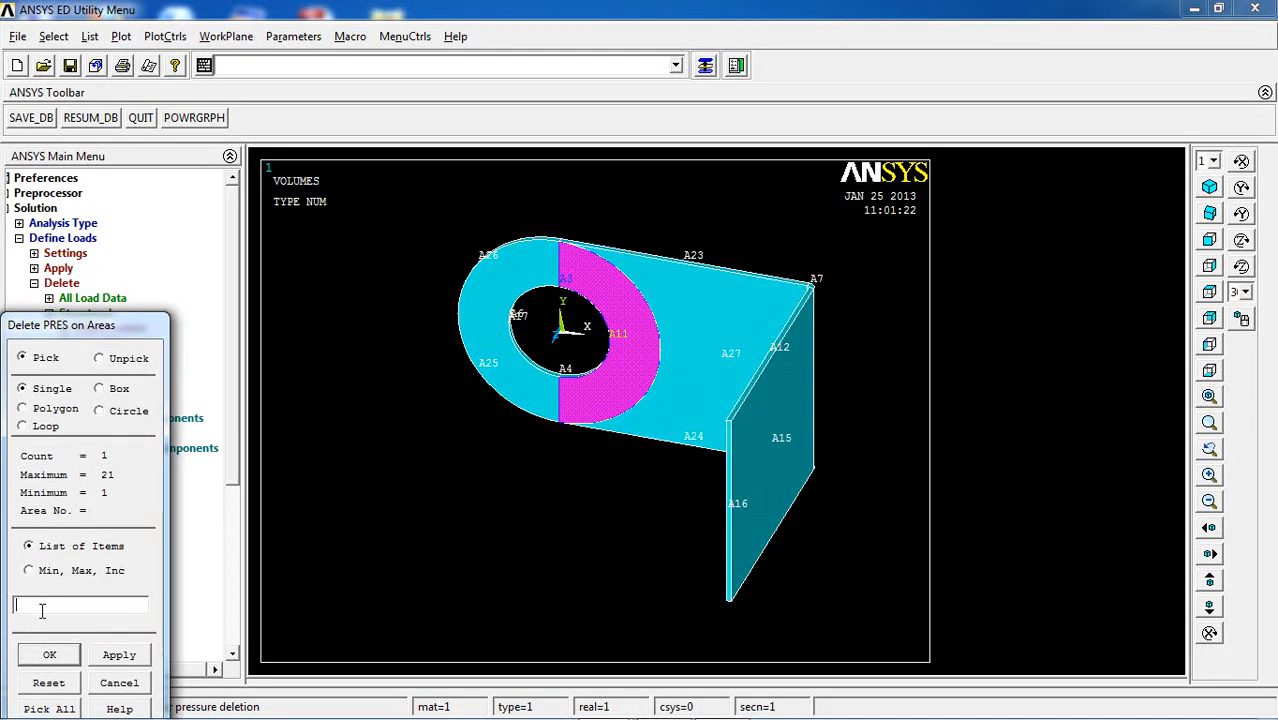
{"action": "type", "text": "7"}
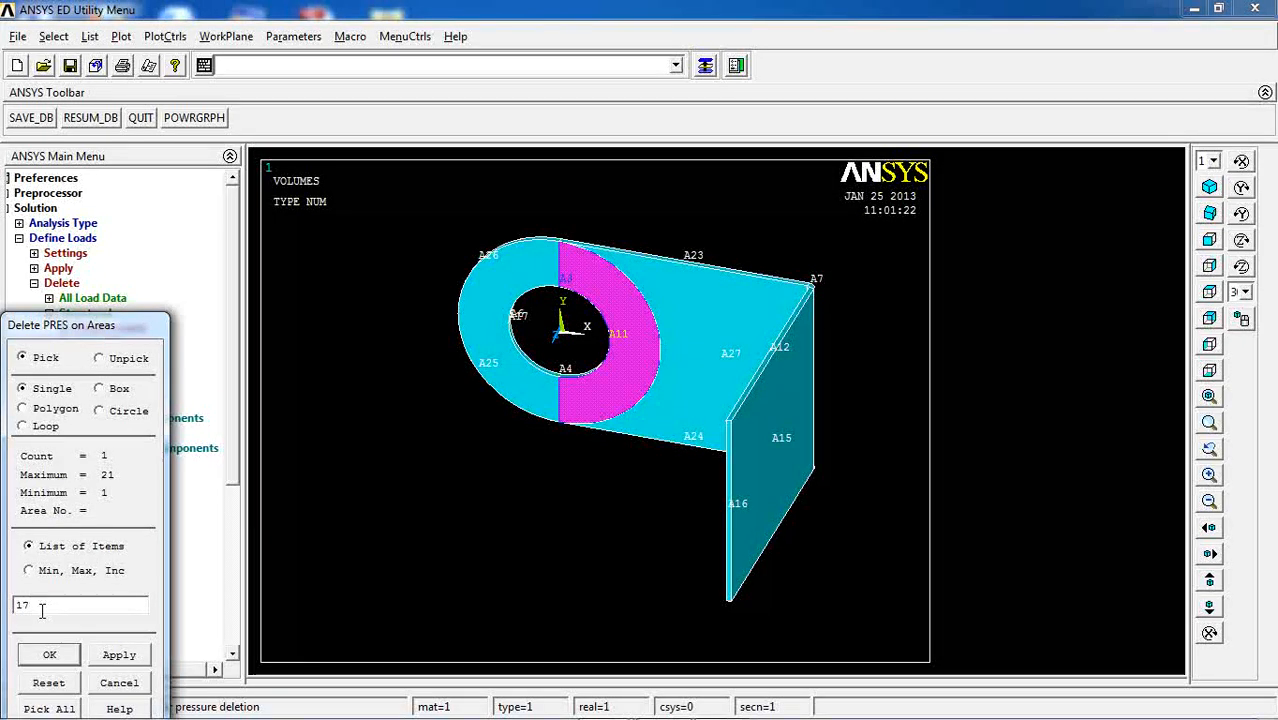
{"action": "key", "text": "Return"}
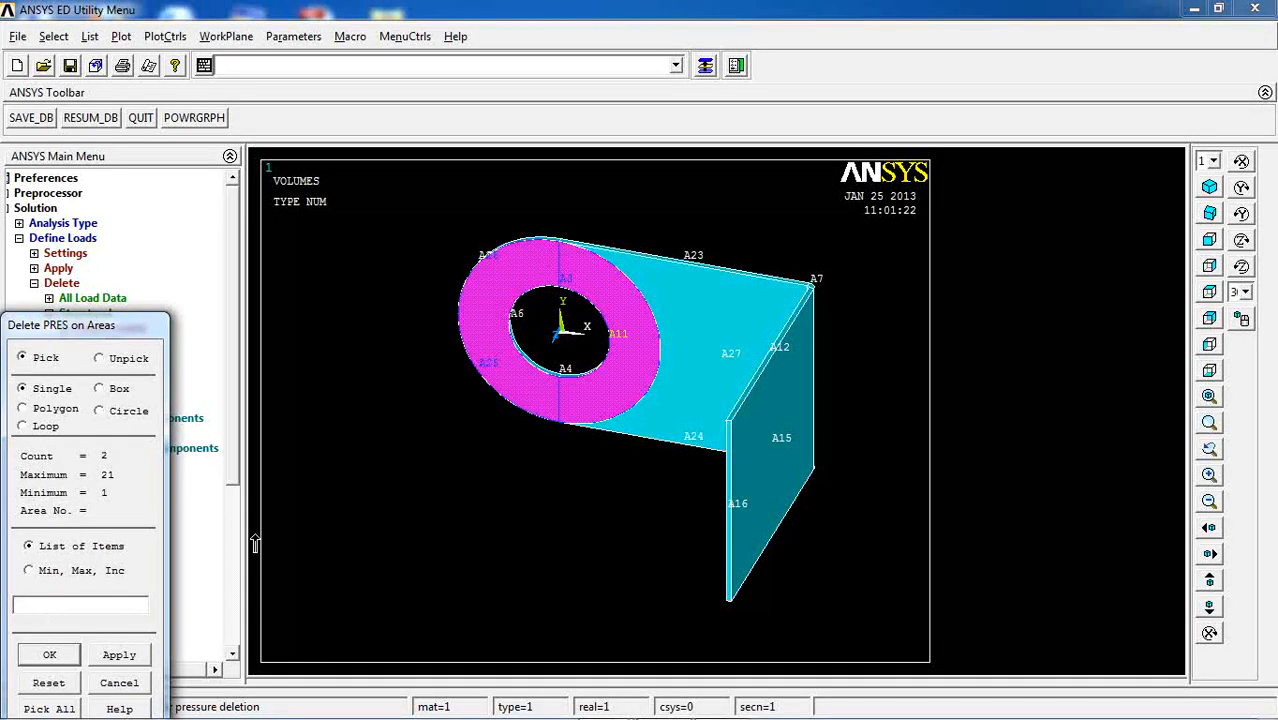
{"action": "left_click", "coordinate": [49, 654]}
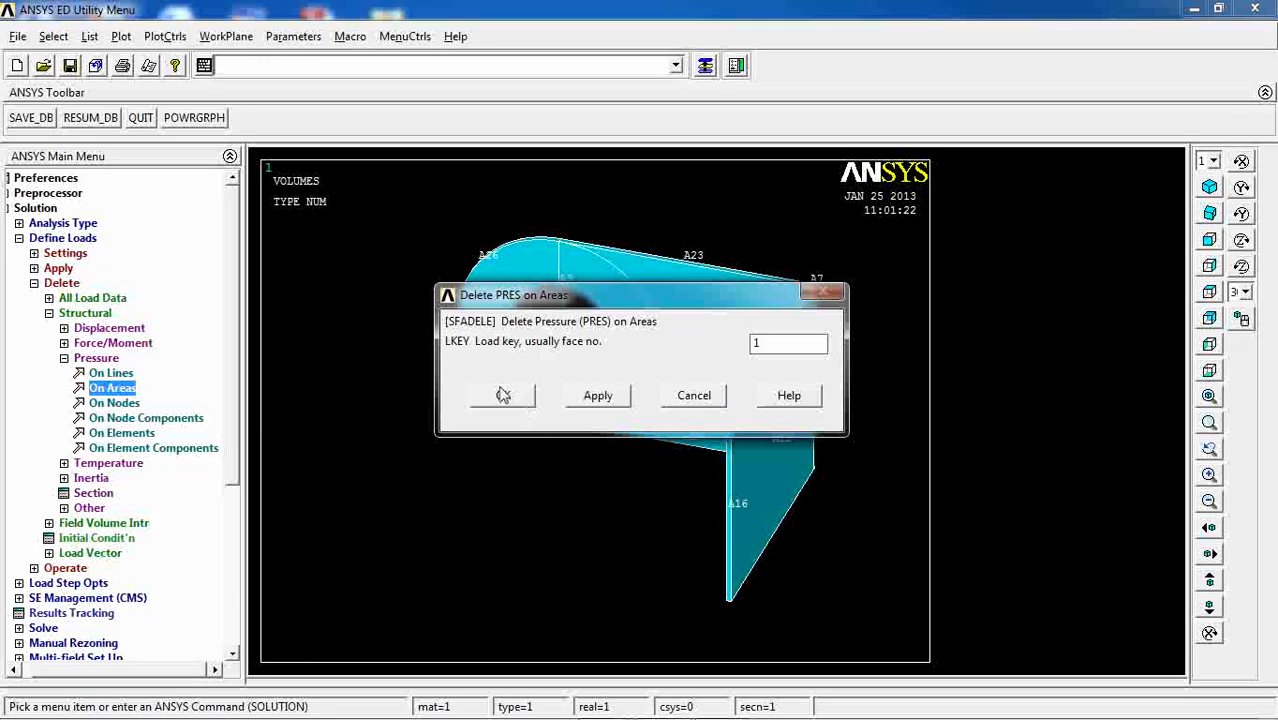
{"action": "left_click", "coordinate": [700, 400]}
Apply a constant pressure of 1000 with load key 1 on areas 17 and 11, the ring around the hole.
{"action": "left_click", "coordinate": [52, 268]}
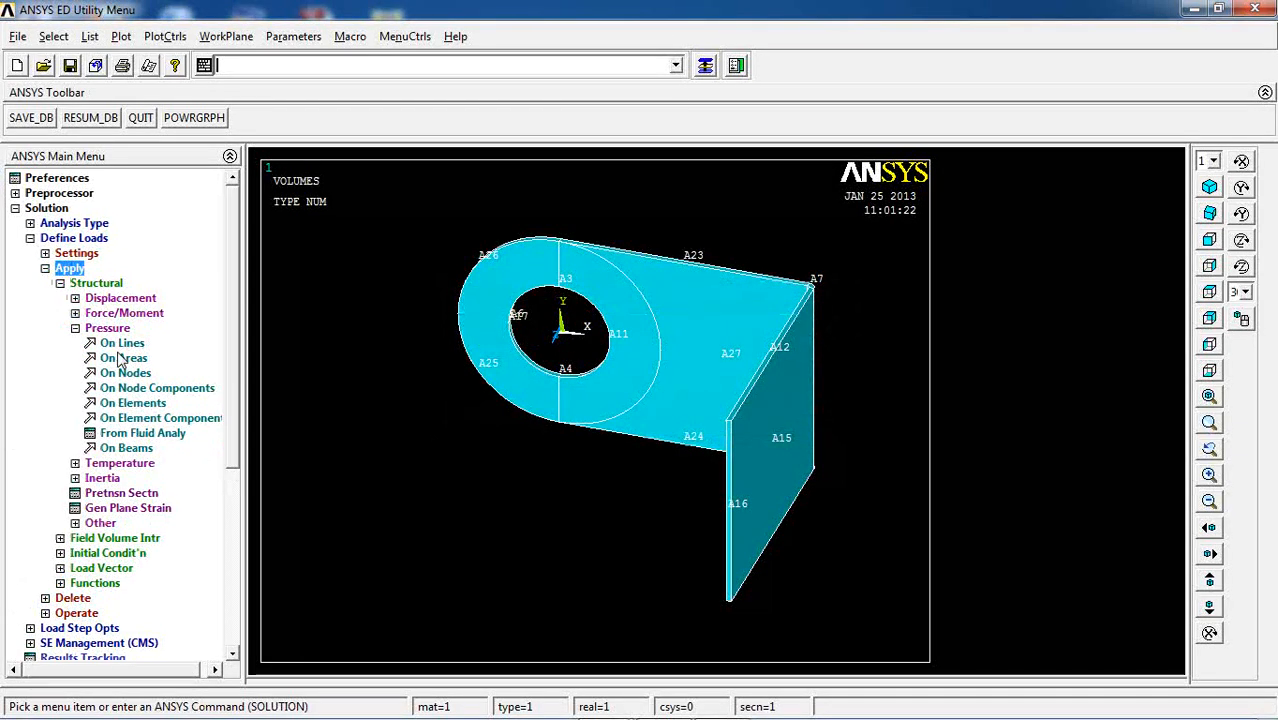
{"action": "left_click", "coordinate": [122, 358]}
{"action": "type", "text": "17"}
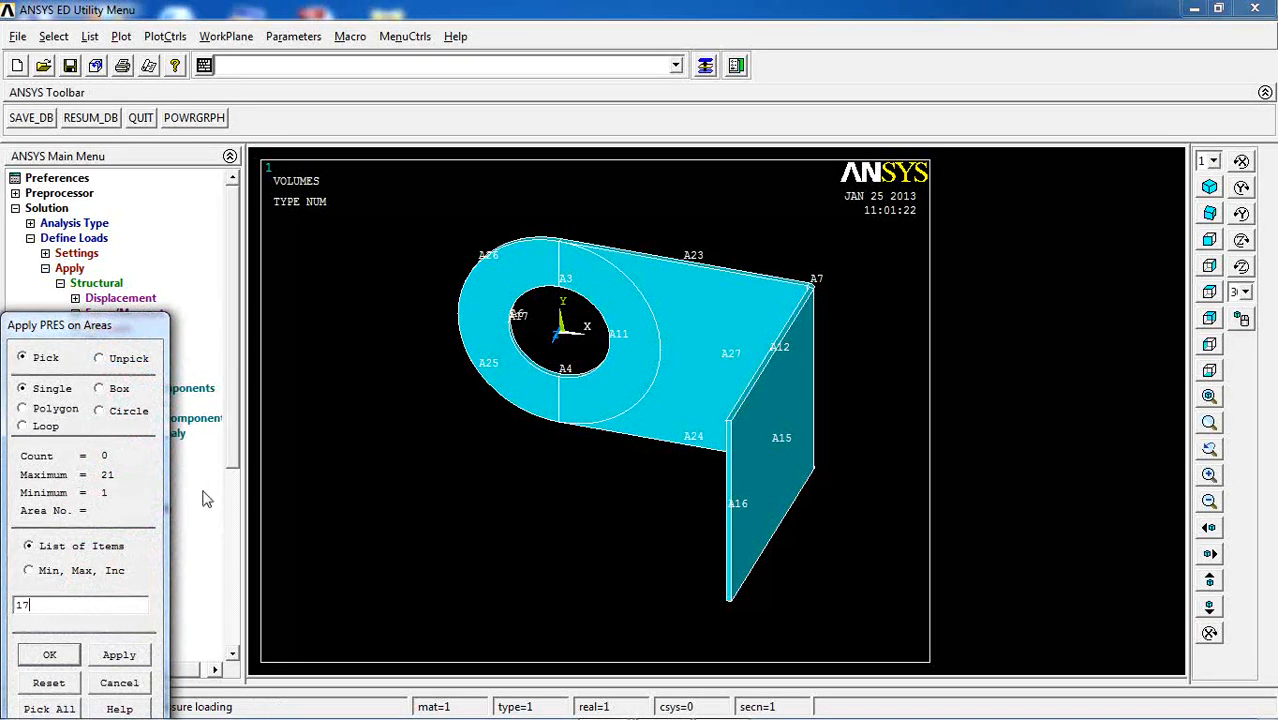
{"action": "key", "text": "Return"}
{"action": "type", "text": "11"}
{"action": "key", "text": "Return"}
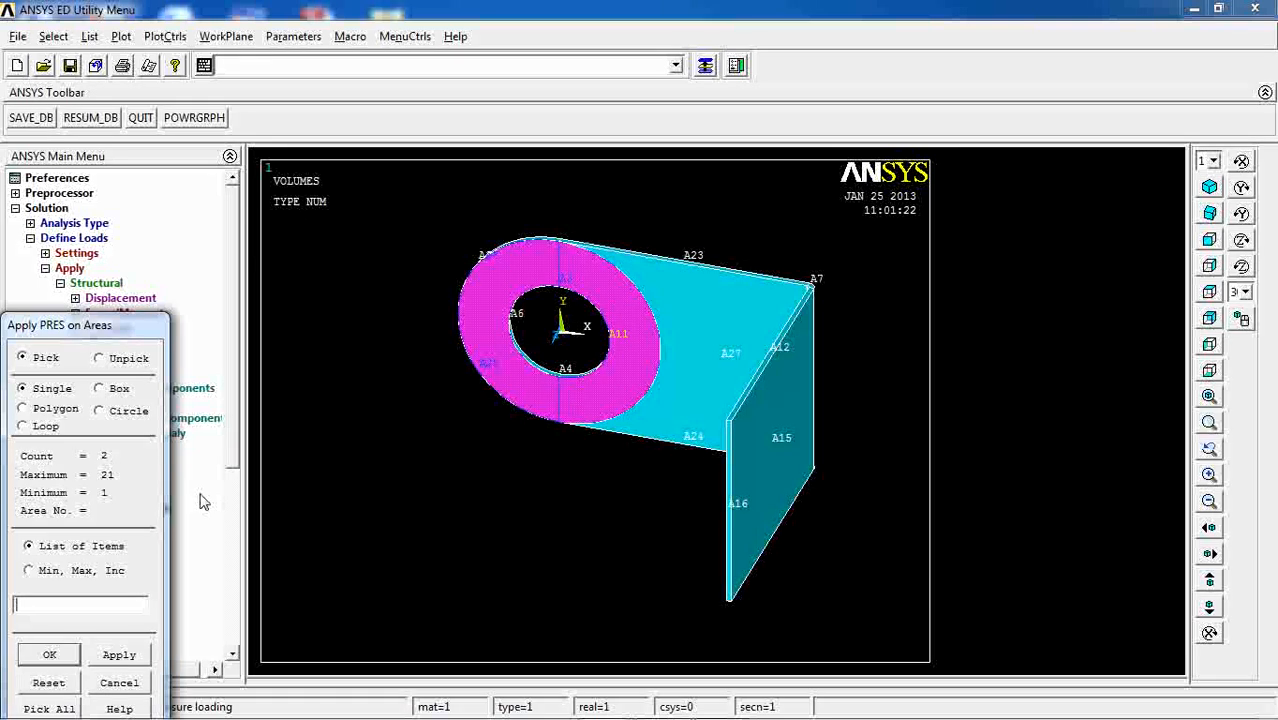
{"action": "left_click", "coordinate": [50, 654]}
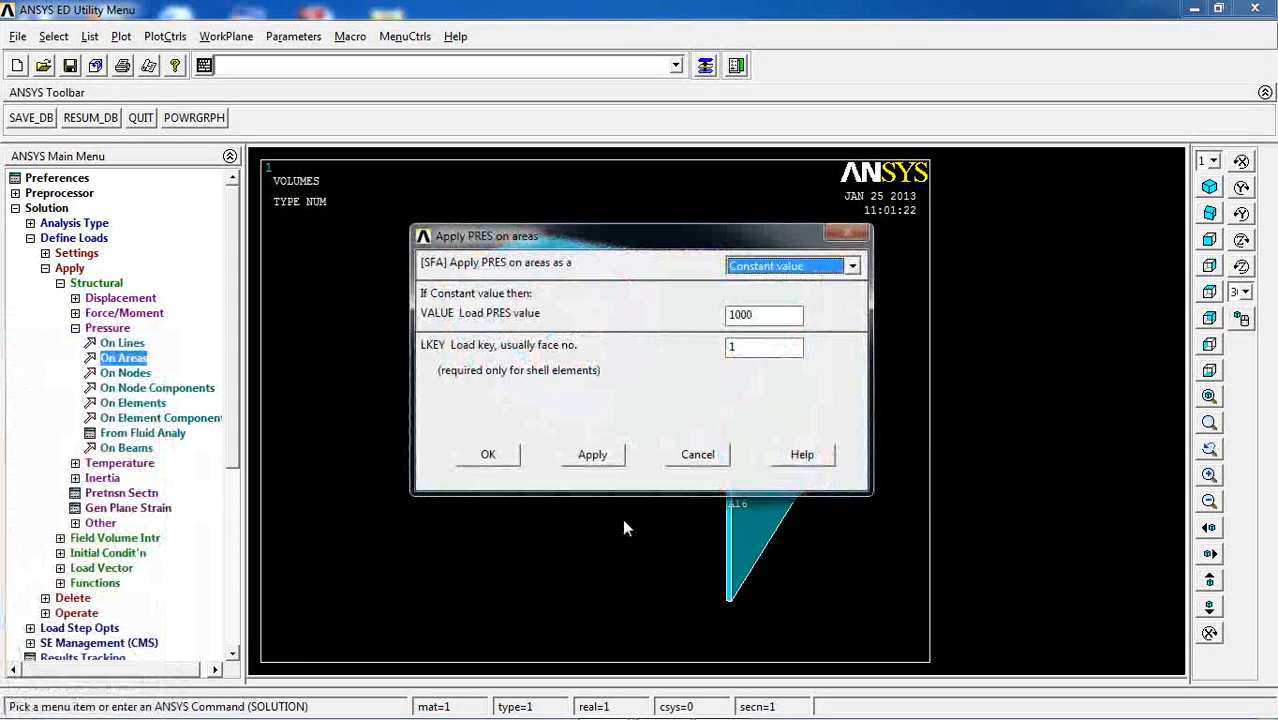
{"action": "left_click", "coordinate": [480, 456]}
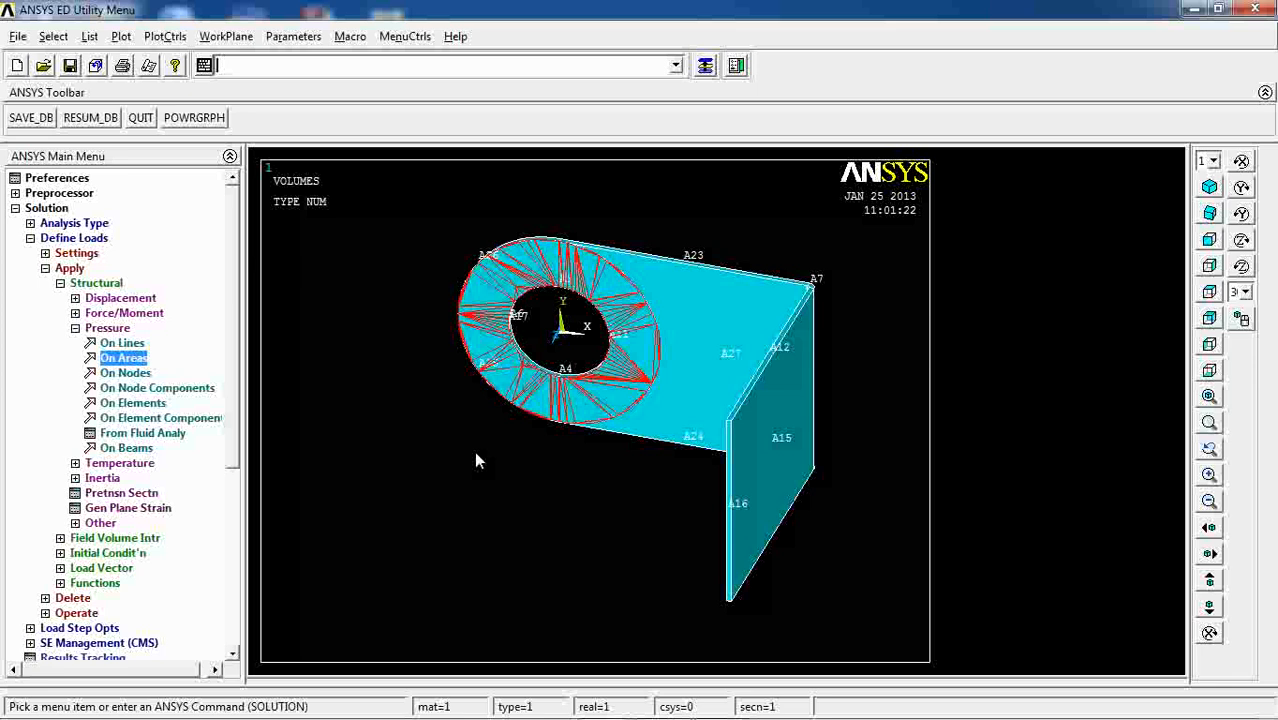
Solve the current load step and close the solution messages and status listing.
{"action": "left_click", "coordinate": [70, 268]}
{"action": "left_click", "coordinate": [54, 358]}
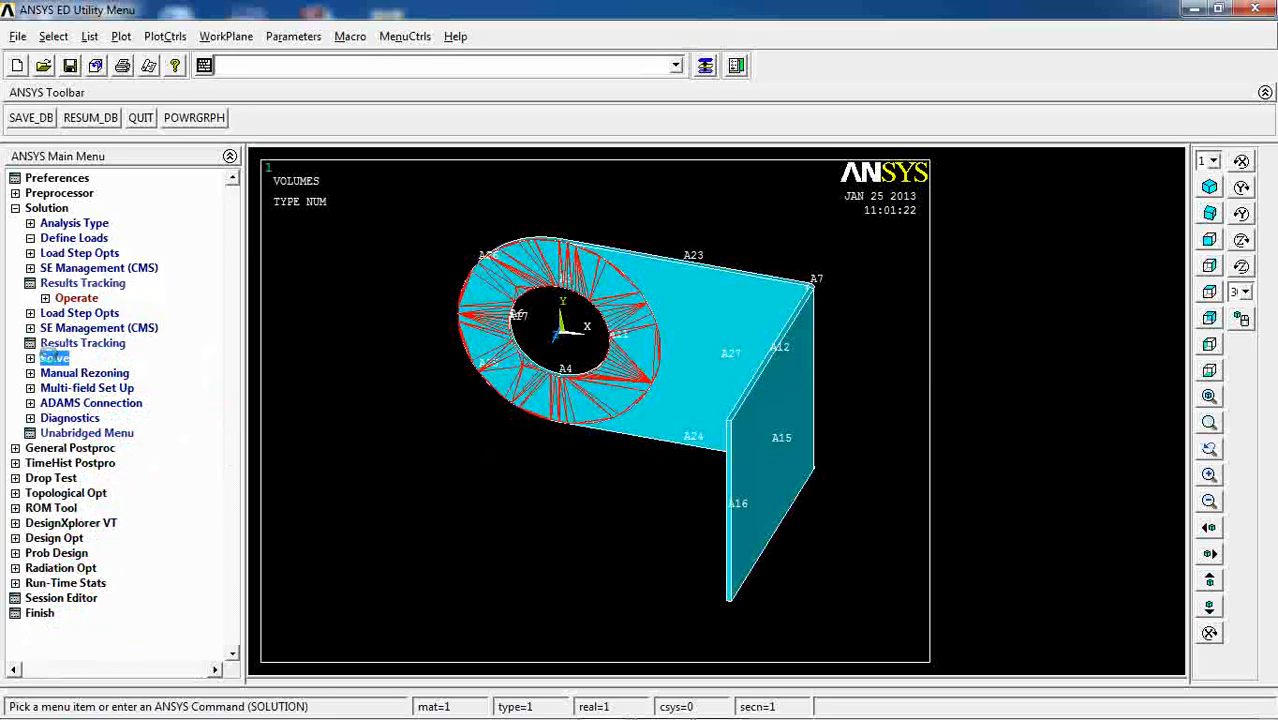
{"action": "left_click", "coordinate": [74, 315]}
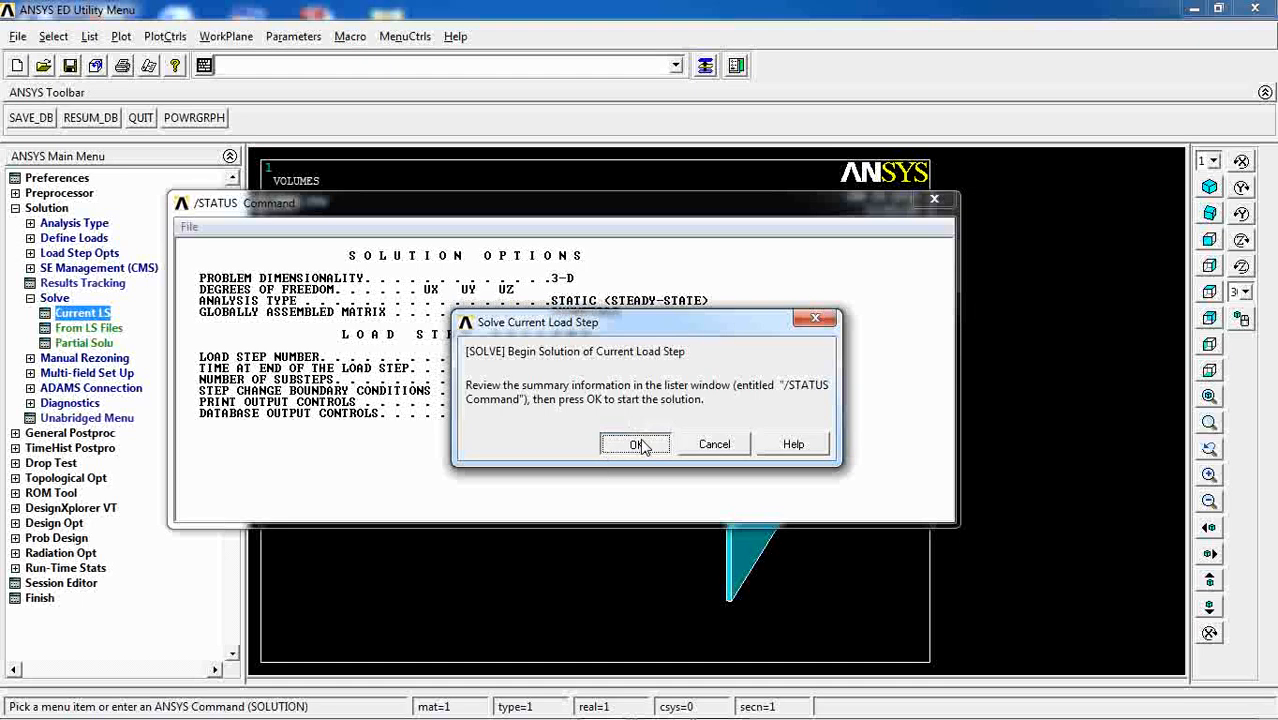
{"action": "left_click", "coordinate": [636, 444]}
{"action": "left_click", "coordinate": [333, 141]}
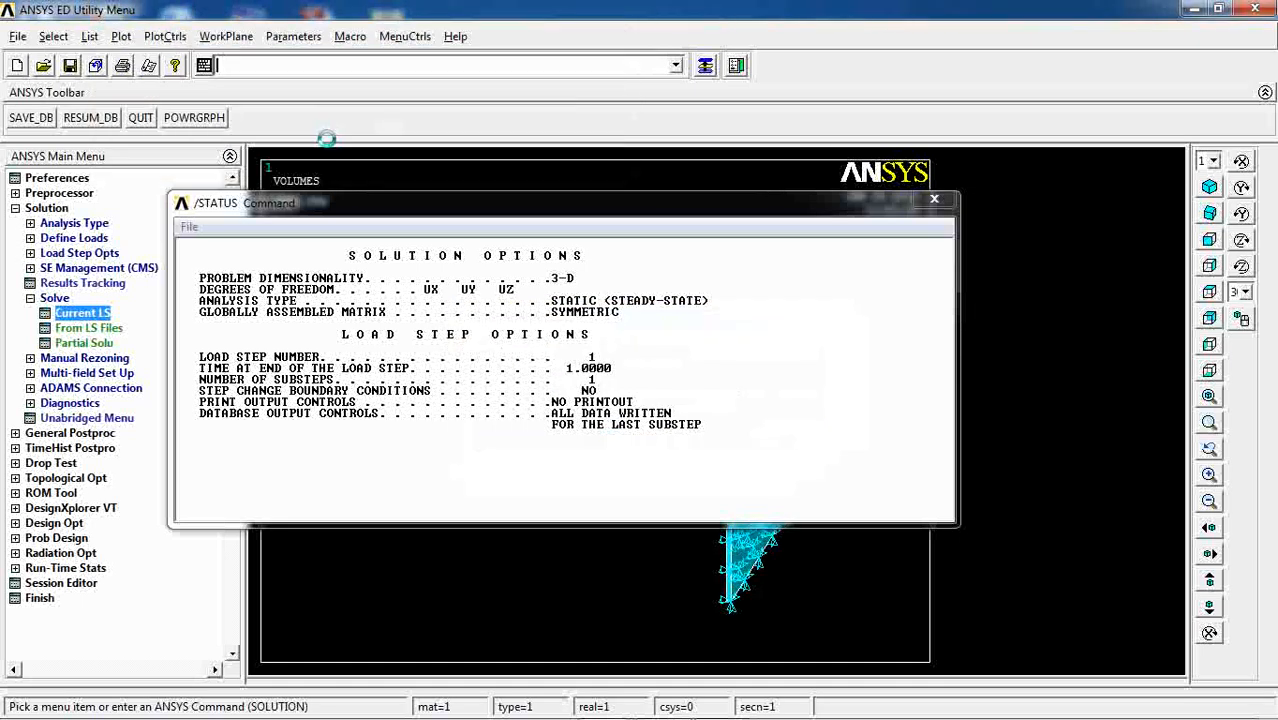
{"action": "left_click", "coordinate": [366, 141]}
{"action": "left_click", "coordinate": [934, 199]}
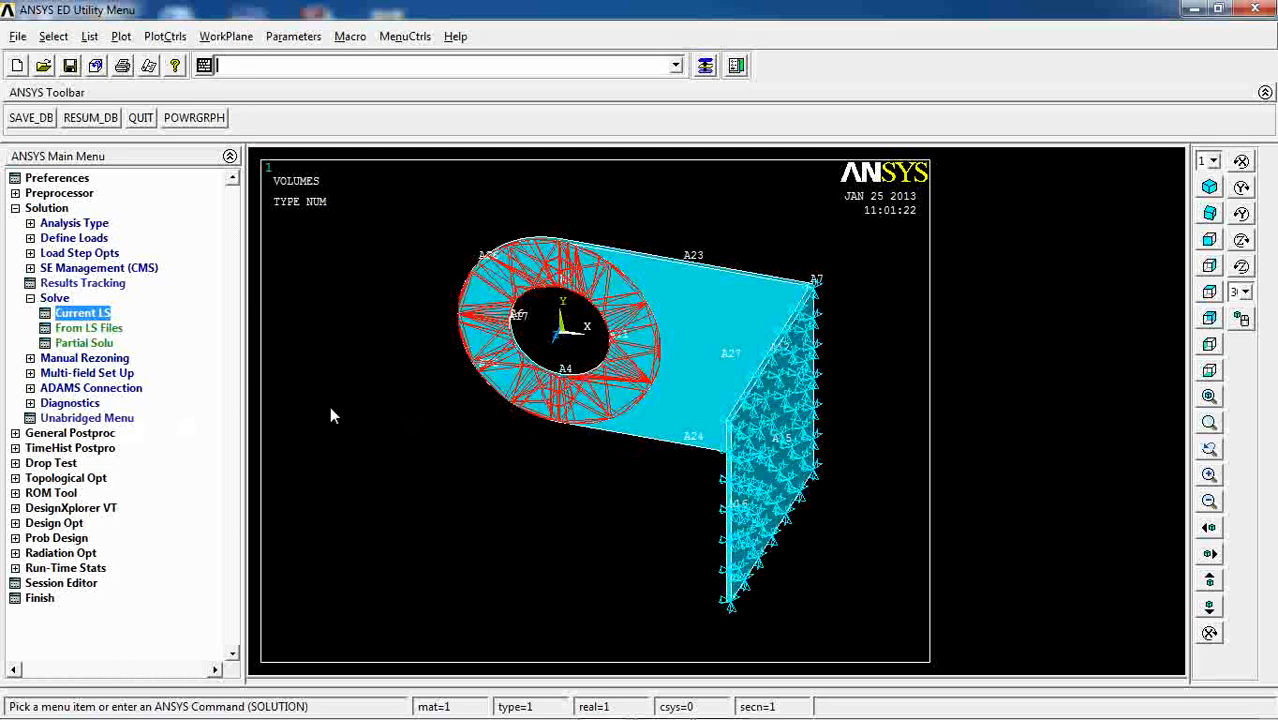
Plot the deformed shape together with the undeformed shape in the General Postprocessor and view the bracket edge-on.
{"action": "left_click", "coordinate": [45, 433]}
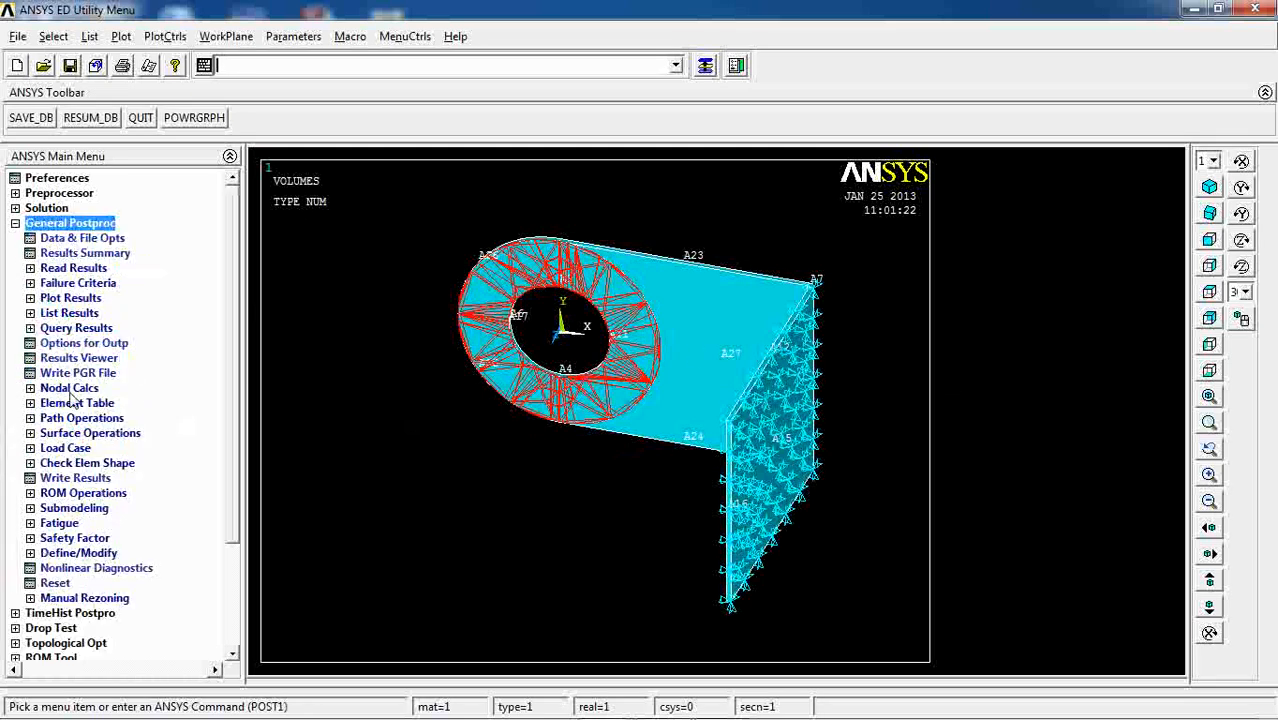
{"action": "left_click", "coordinate": [70, 298]}
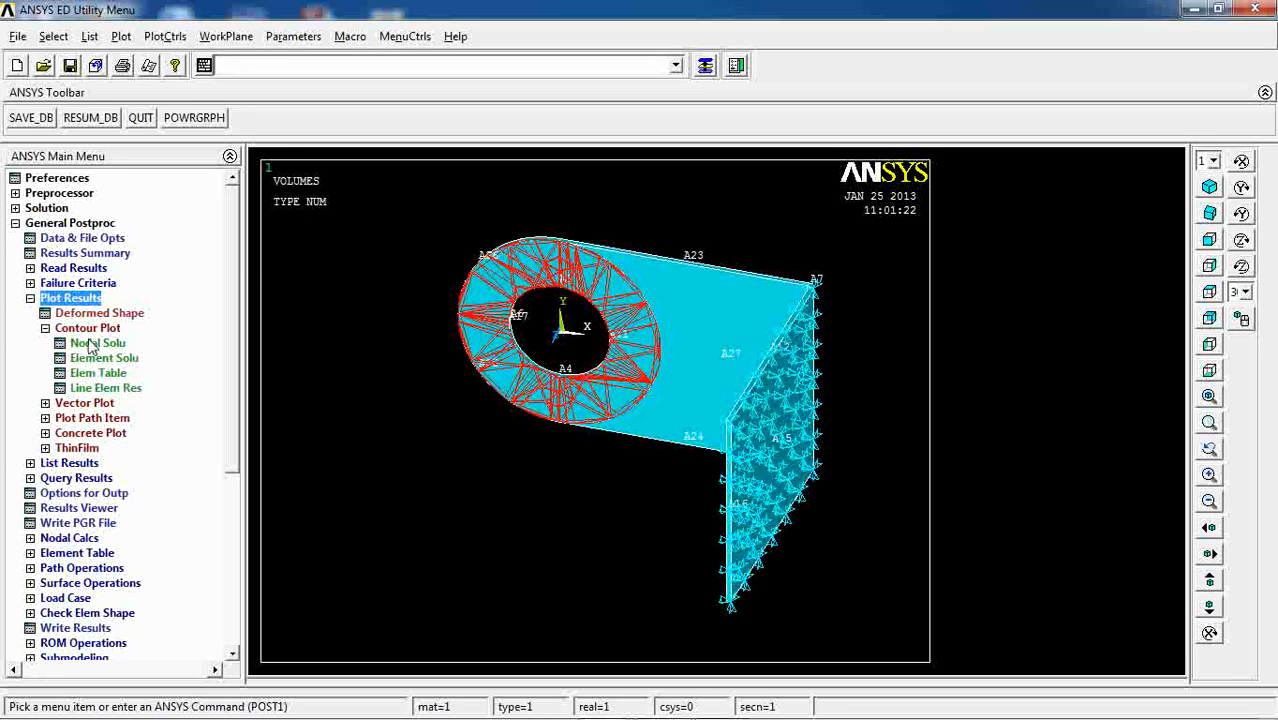
{"action": "left_click", "coordinate": [99, 313]}
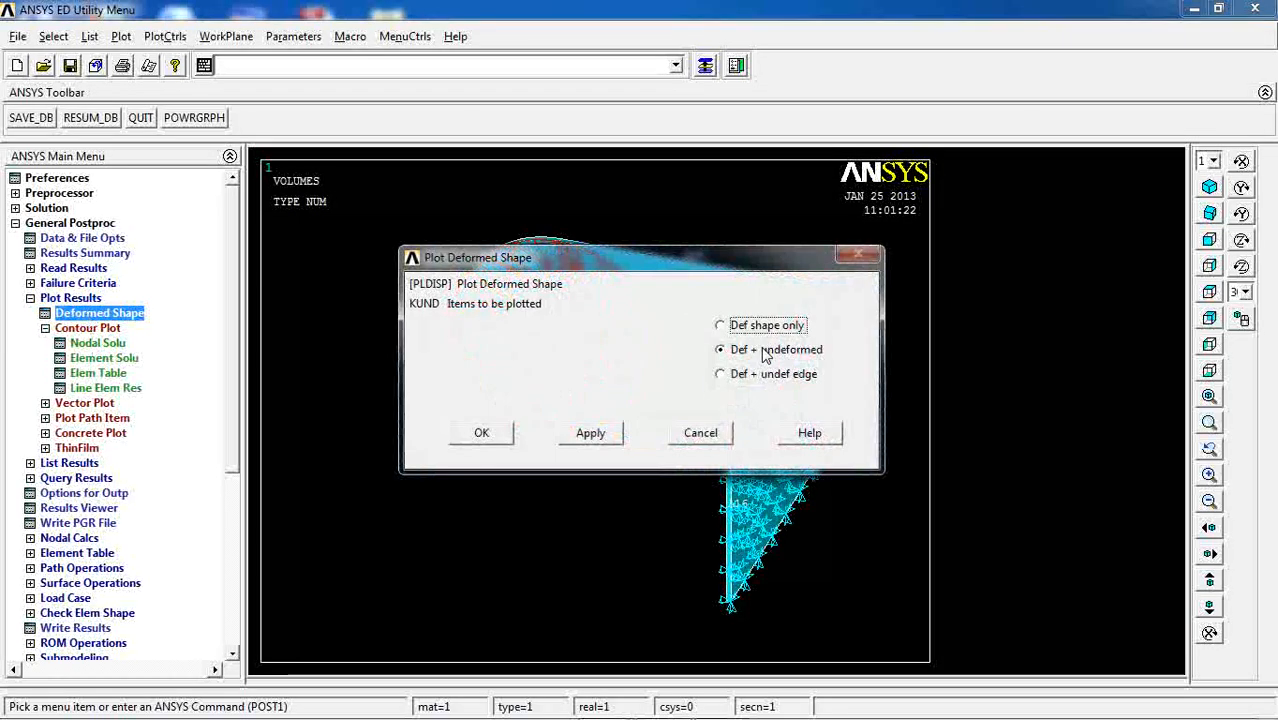
{"action": "left_click", "coordinate": [490, 432]}
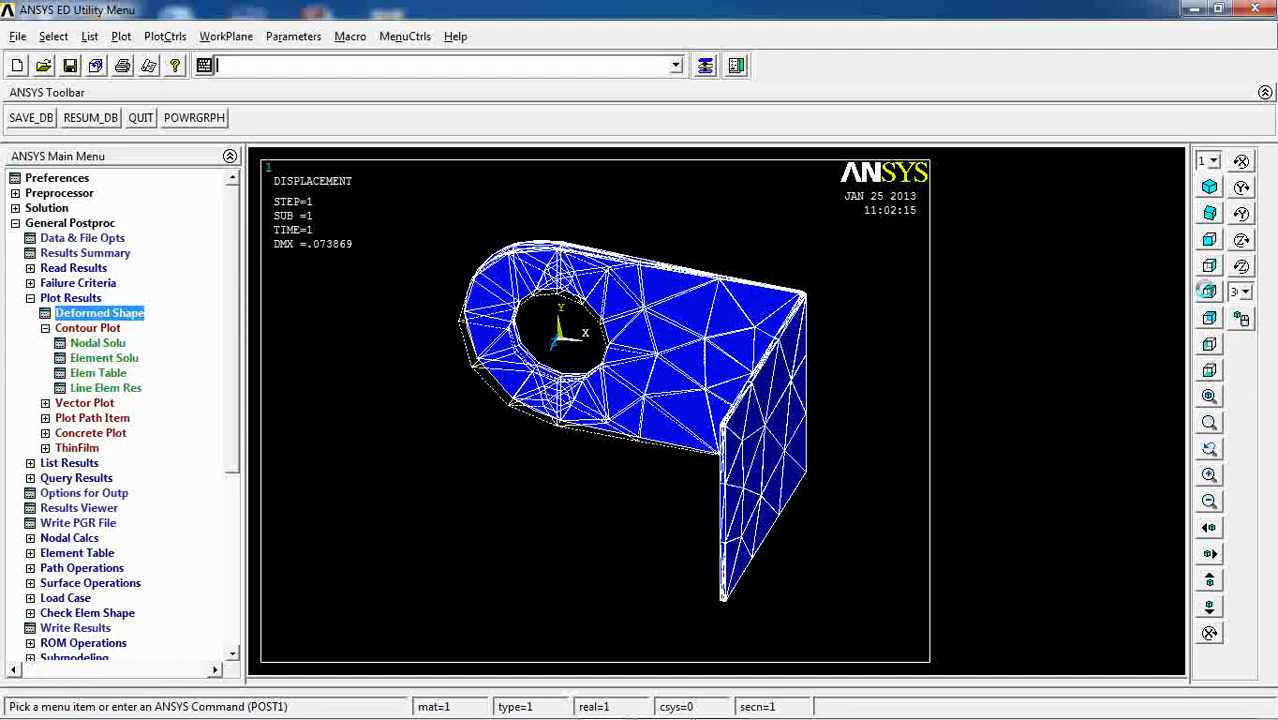
{"action": "left_click", "coordinate": [1210, 318]}
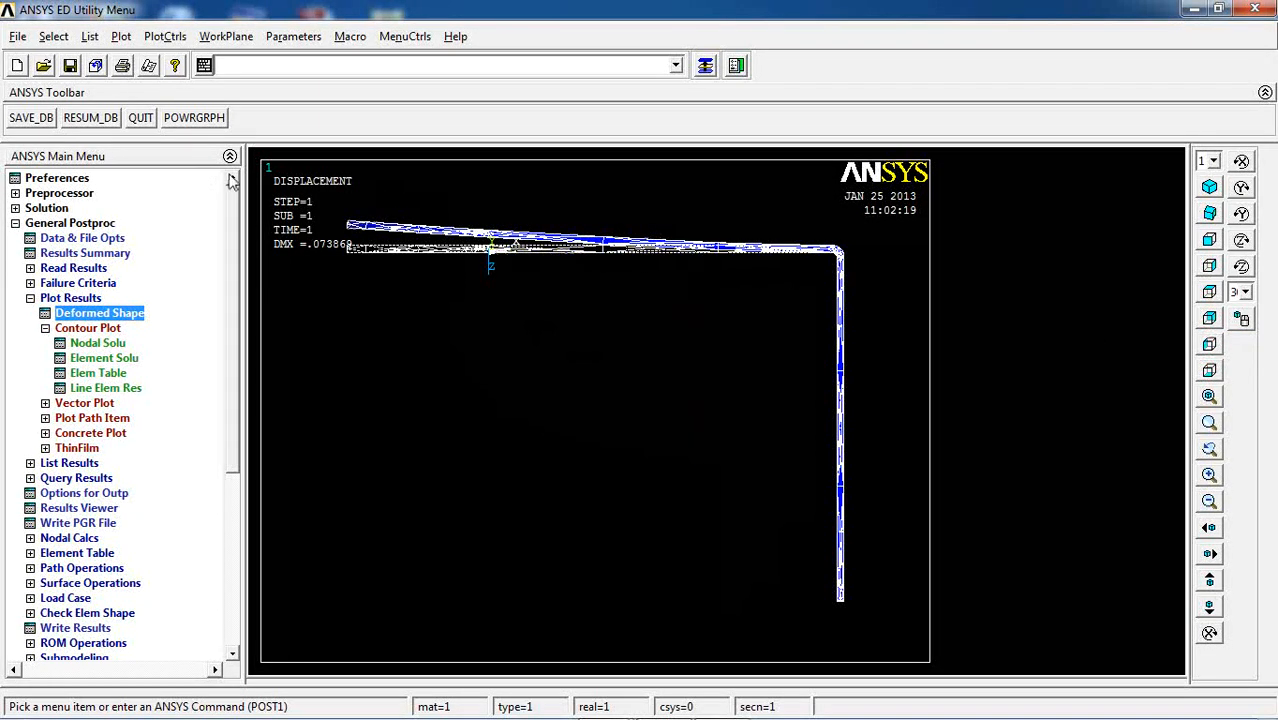
Contour the nodal solution's Z-component of displacement on the deformed shape only and show it in isometric view.
{"action": "left_click", "coordinate": [97, 343]}
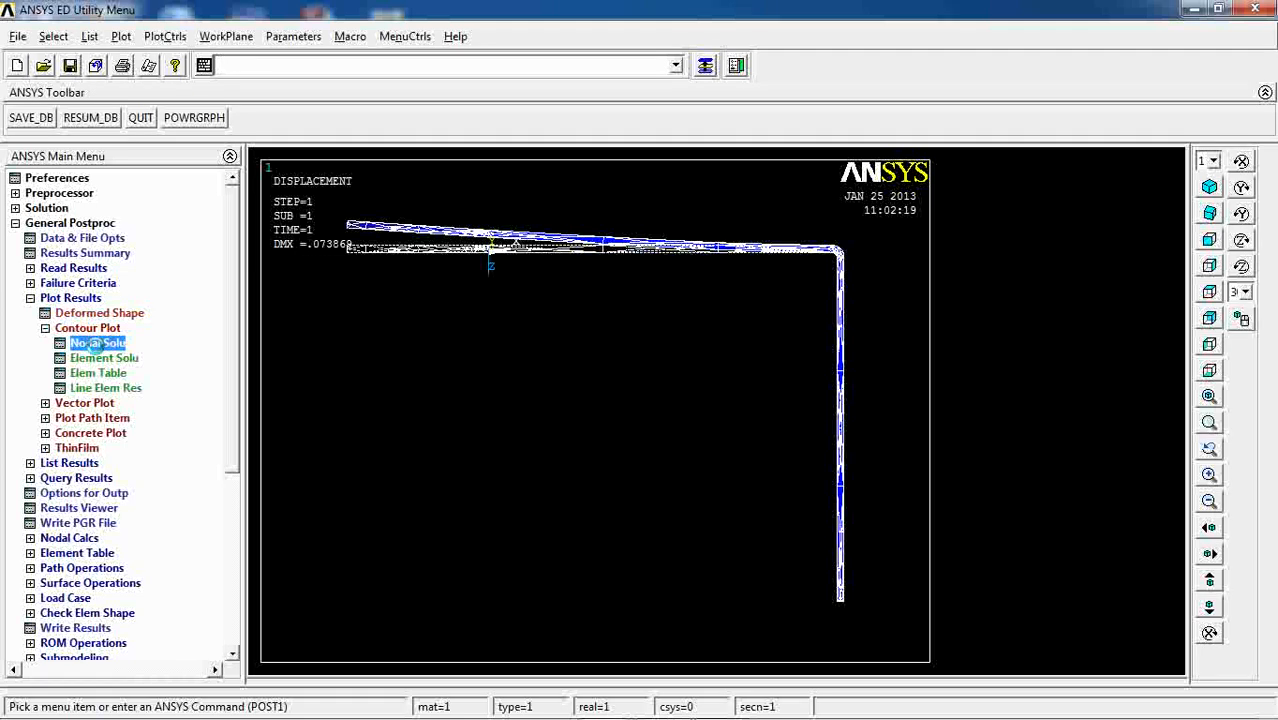
{"action": "left_click", "coordinate": [563, 244]}
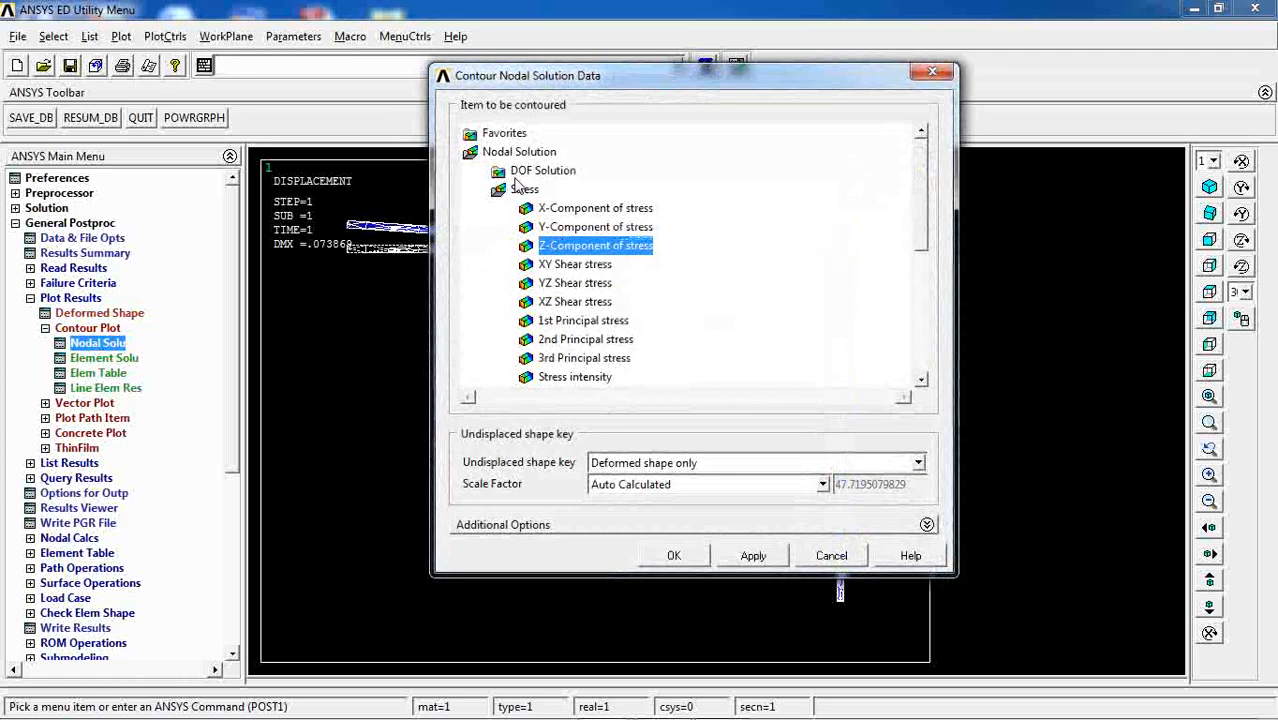
{"action": "left_click", "coordinate": [514, 176]}
{"action": "left_click", "coordinate": [585, 227]}
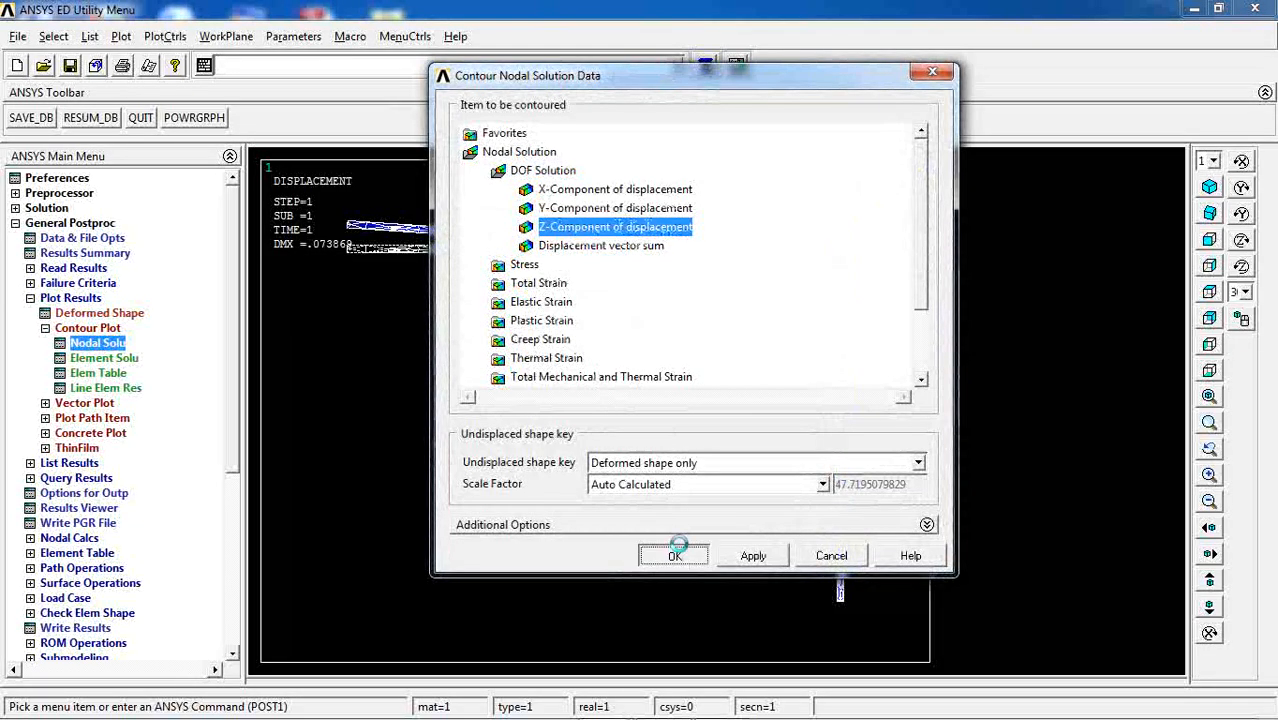
{"action": "left_click", "coordinate": [674, 555]}
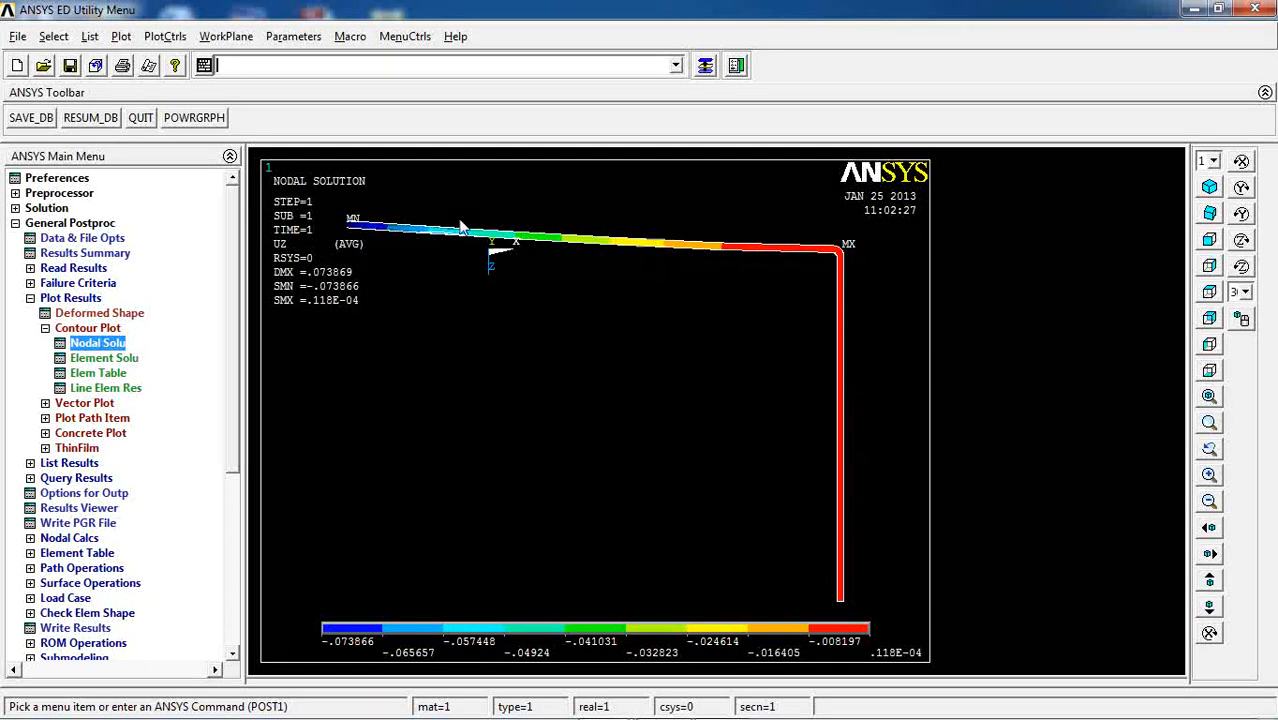
{"action": "left_click", "coordinate": [1209, 188]}
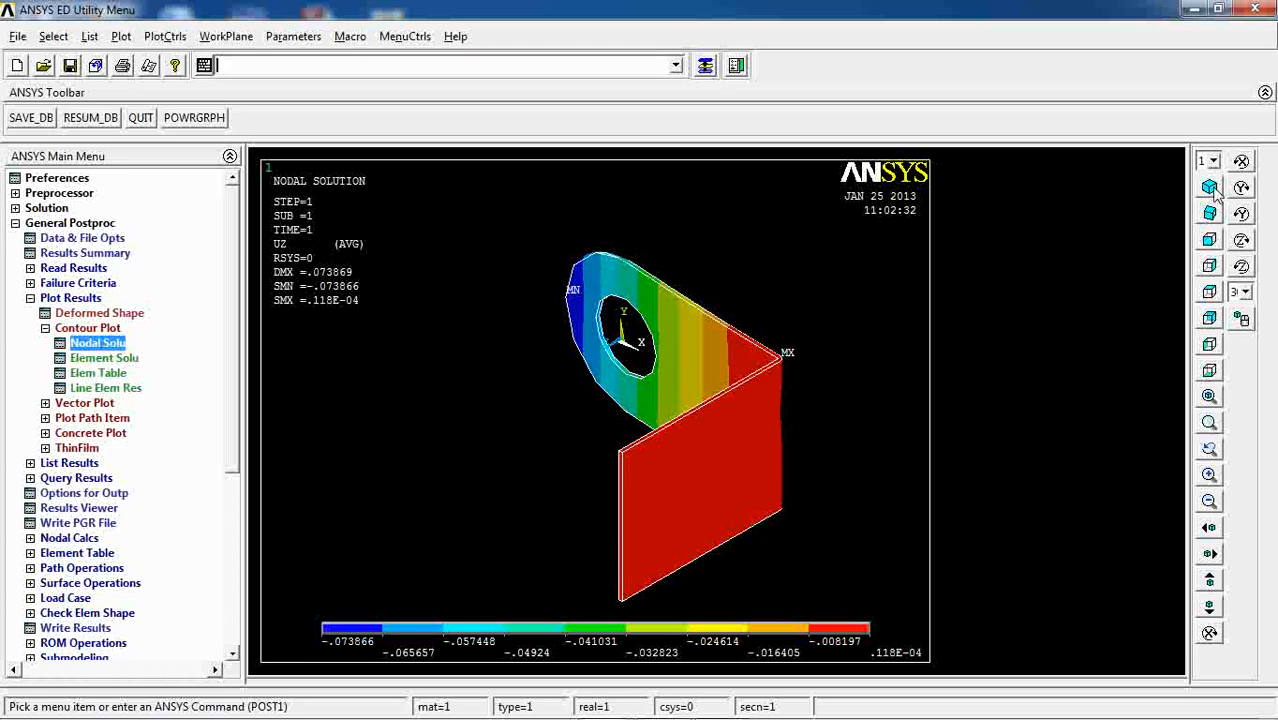
Contour the nodal solution's displacement vector sum on the deformed shape only, with the bracket in oblique view.
{"action": "left_click", "coordinate": [1209, 213]}
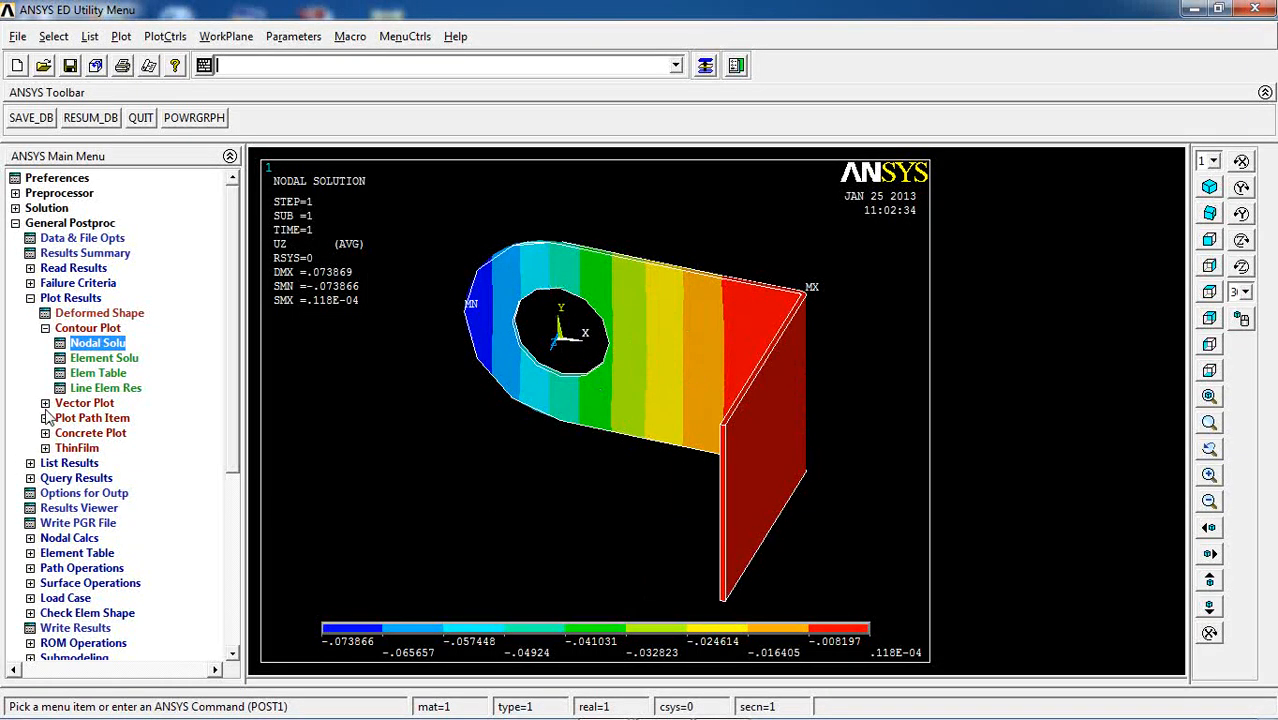
{"action": "left_click", "coordinate": [97, 343]}
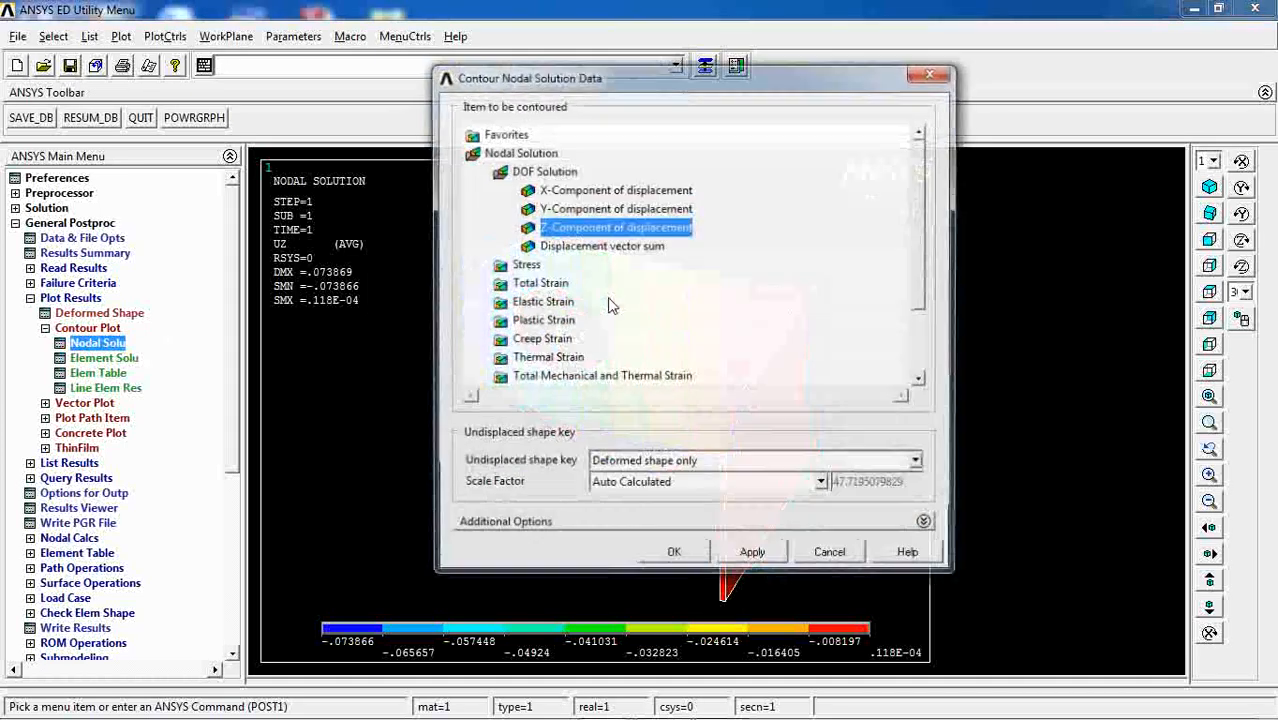
{"action": "left_click", "coordinate": [588, 246]}
{"action": "left_click", "coordinate": [673, 552]}
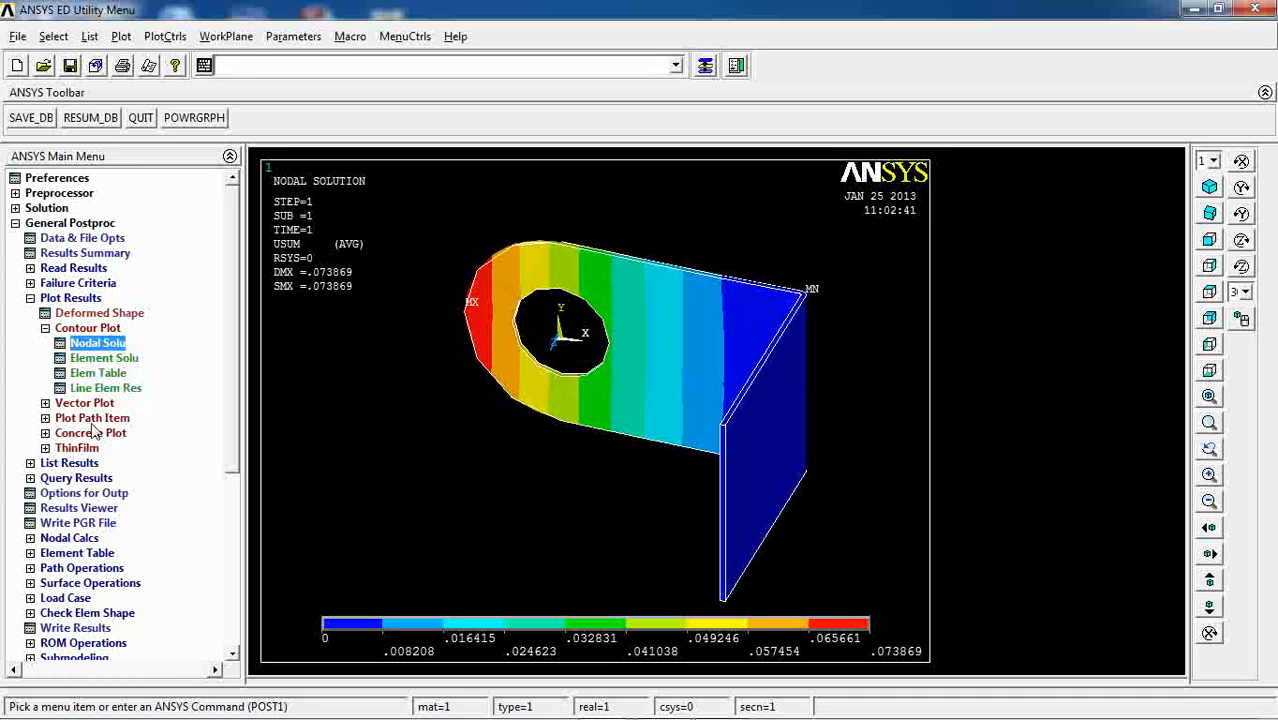
List the reaction solution for all items, read through the listing and close it.
{"action": "left_click", "coordinate": [60, 465]}
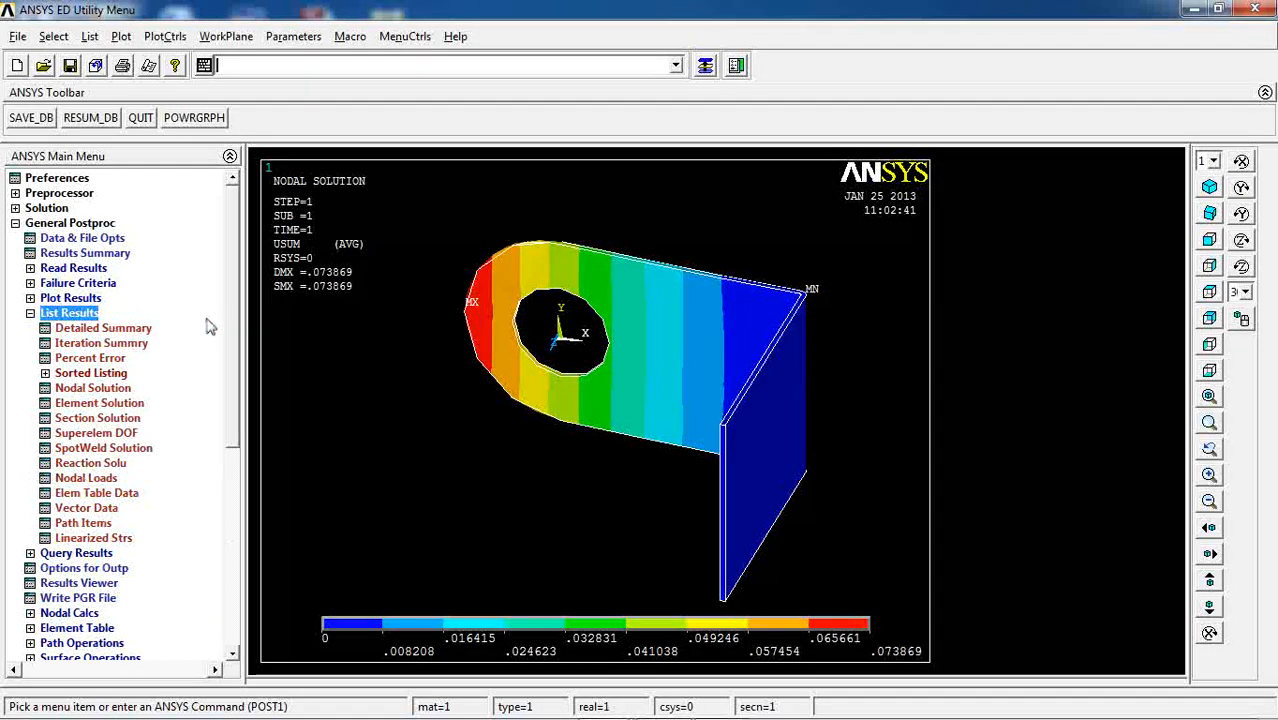
{"action": "left_click_drag", "start_coordinate": [229, 292], "coordinate": [231, 324]}
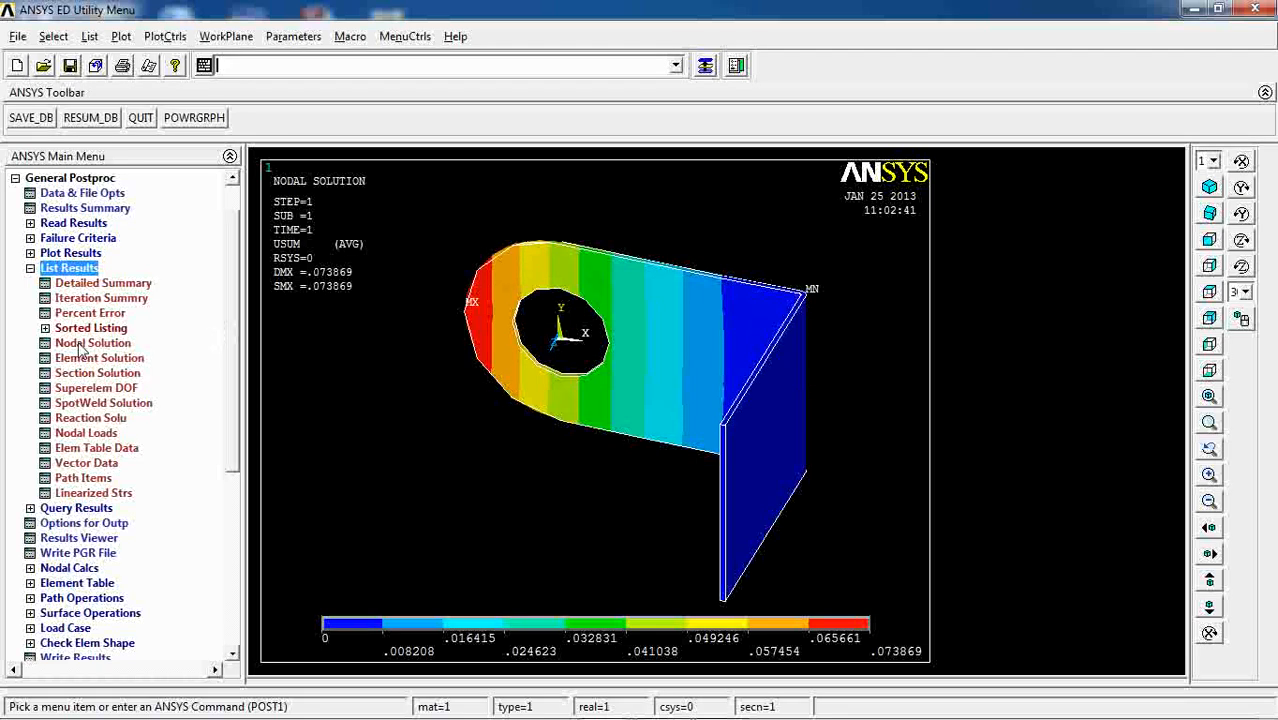
{"action": "left_click", "coordinate": [84, 420]}
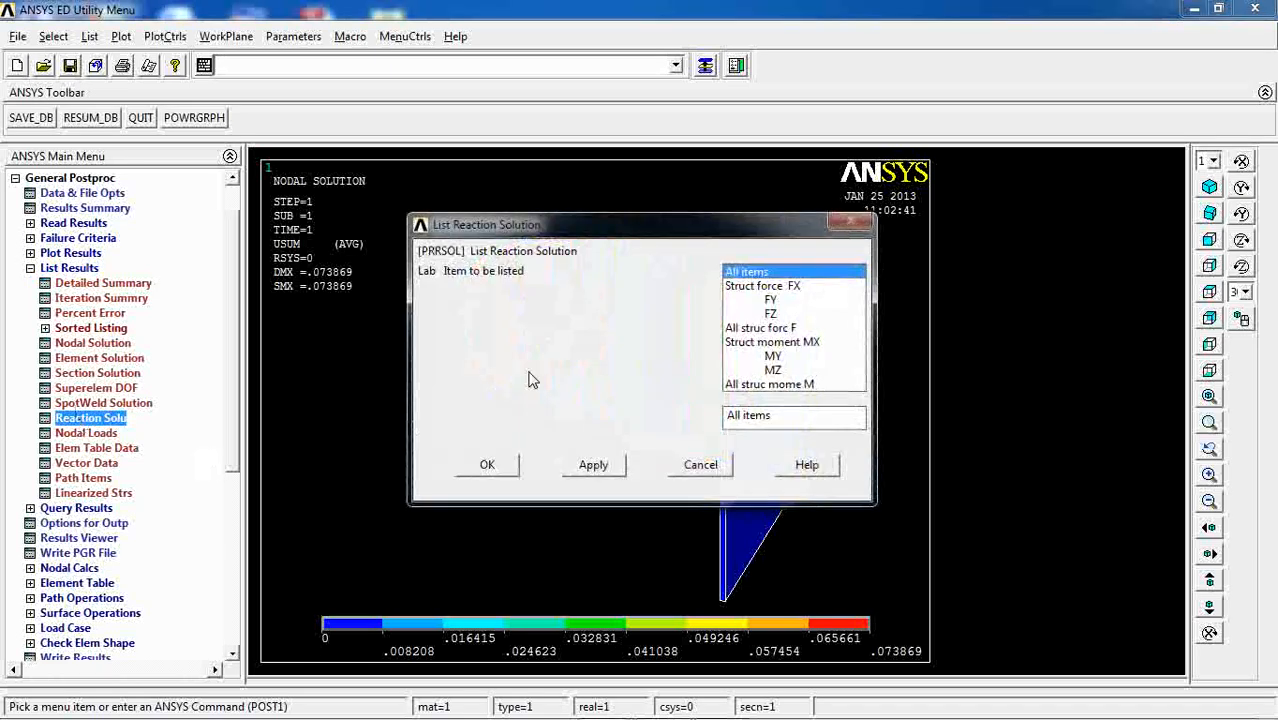
{"action": "left_click", "coordinate": [490, 464]}
{"action": "left_click_drag", "start_coordinate": [944, 290], "coordinate": [965, 275]}
{"action": "left_click", "coordinate": [934, 200]}
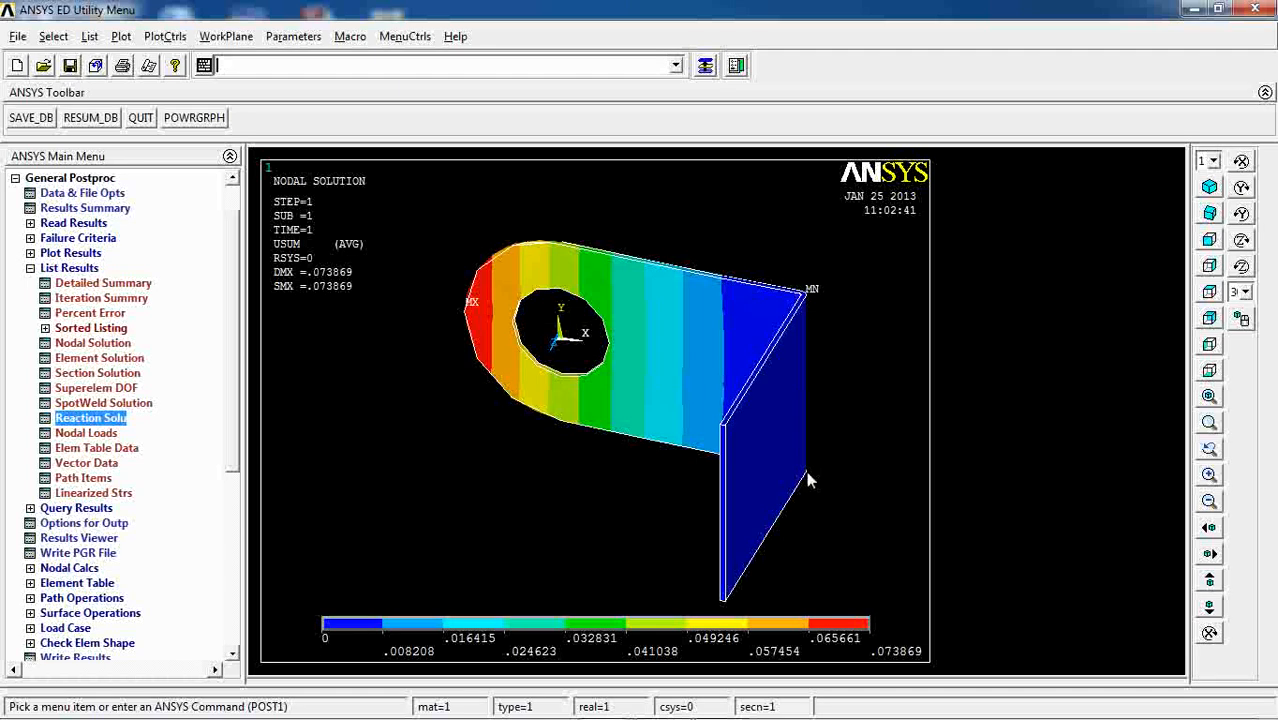
List the nodal loads for all items, check the total values at the end of the listing and close it.
{"action": "left_click", "coordinate": [80, 434]}
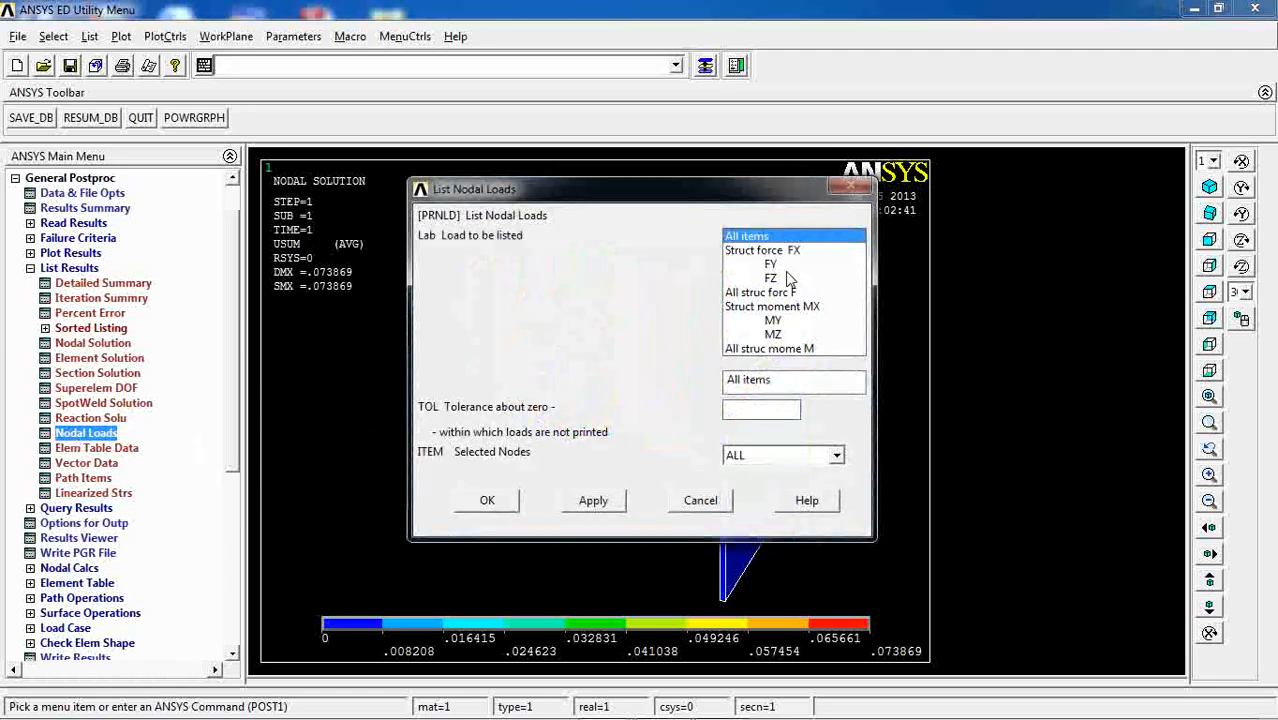
{"action": "left_click", "coordinate": [487, 502]}
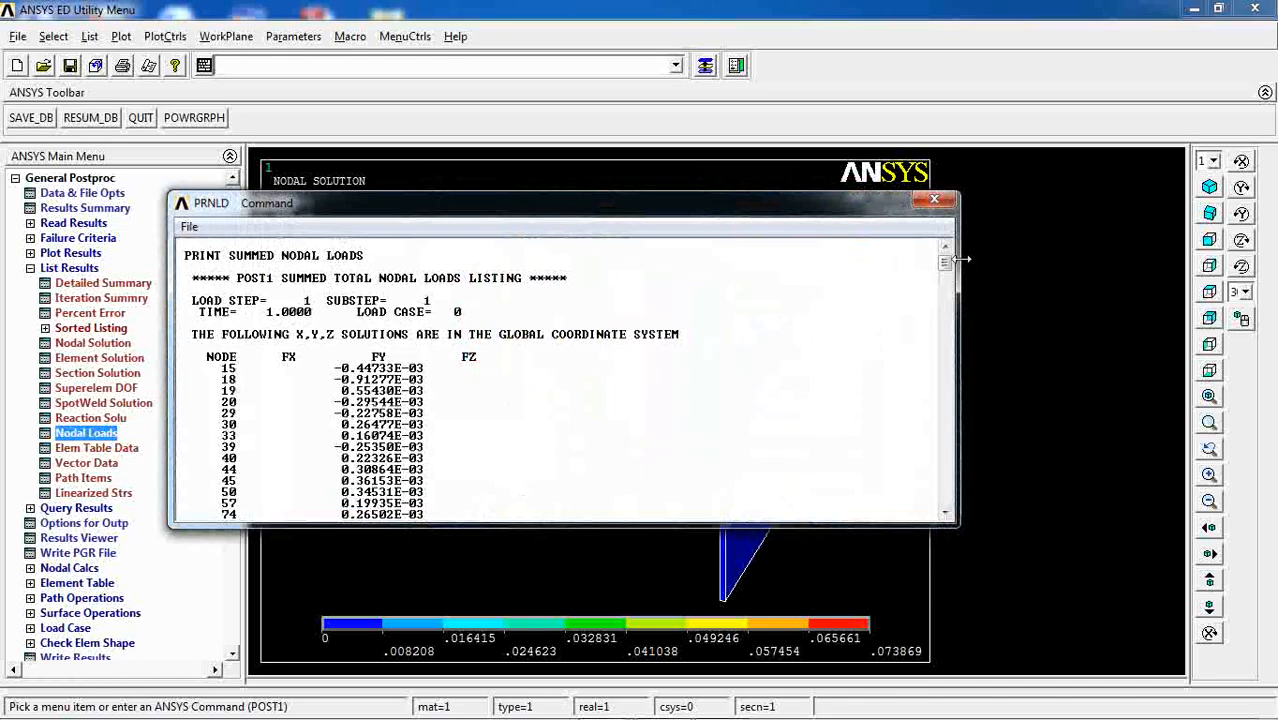
{"action": "left_click_drag", "start_coordinate": [946, 265], "coordinate": [953, 519]}
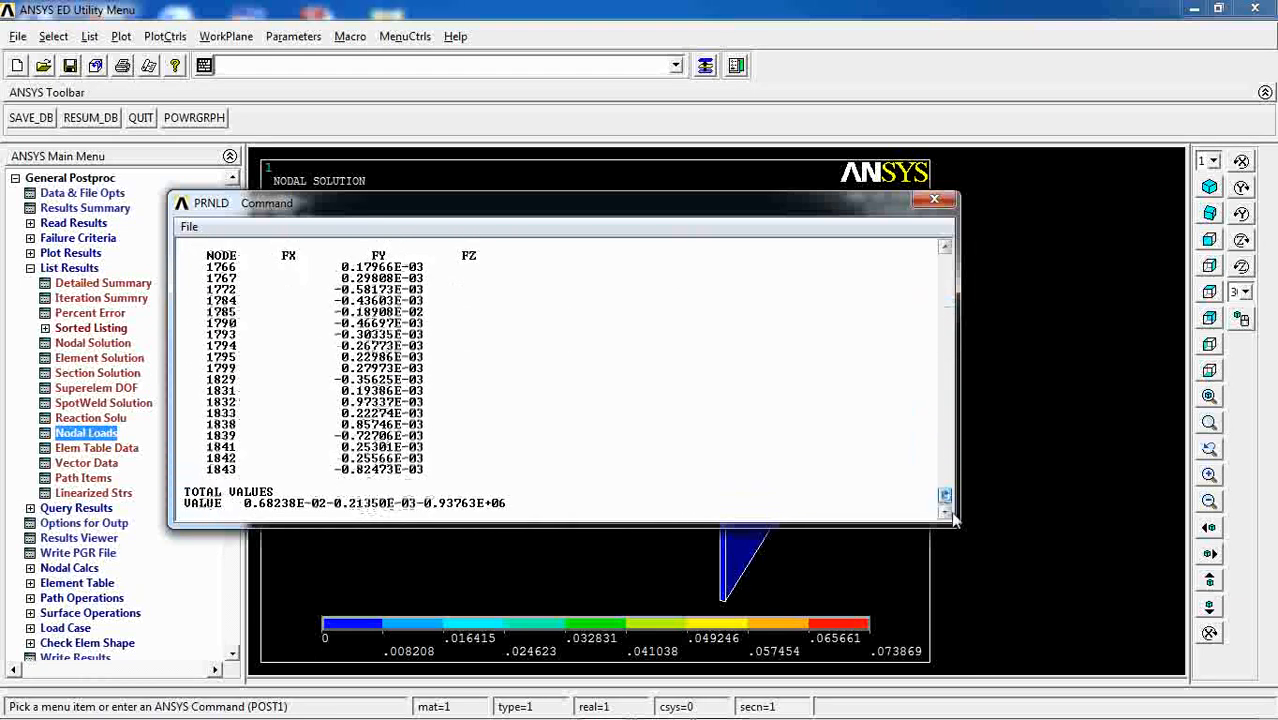
{"action": "left_click", "coordinate": [934, 200]}
{"action": "left_click", "coordinate": [91, 40]}
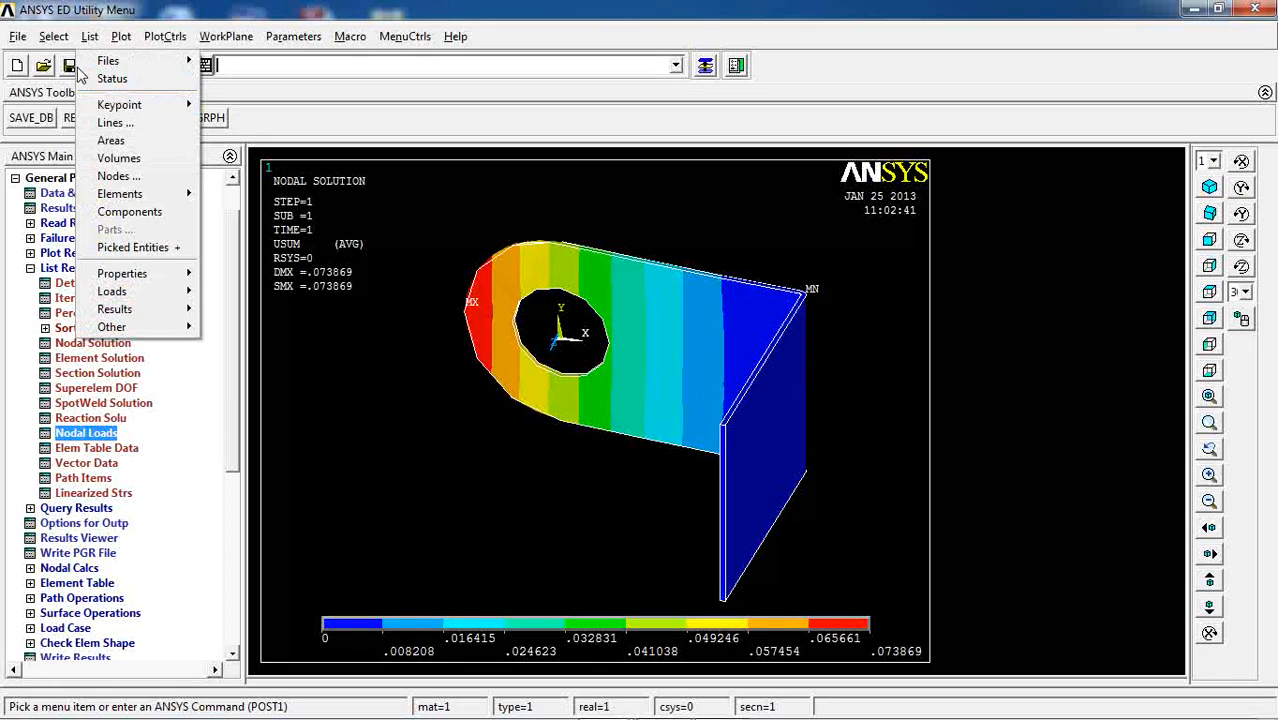
{"action": "left_click", "coordinate": [50, 40]}
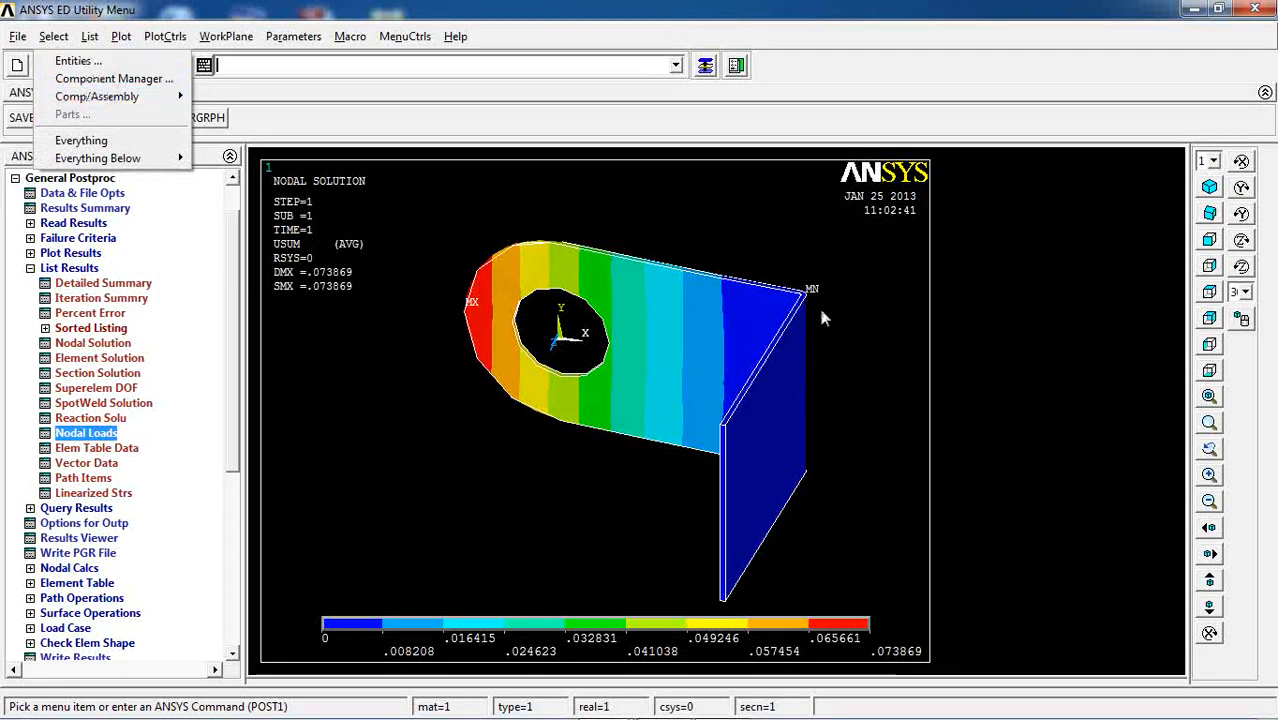
{"action": "left_click", "coordinate": [788, 230]}
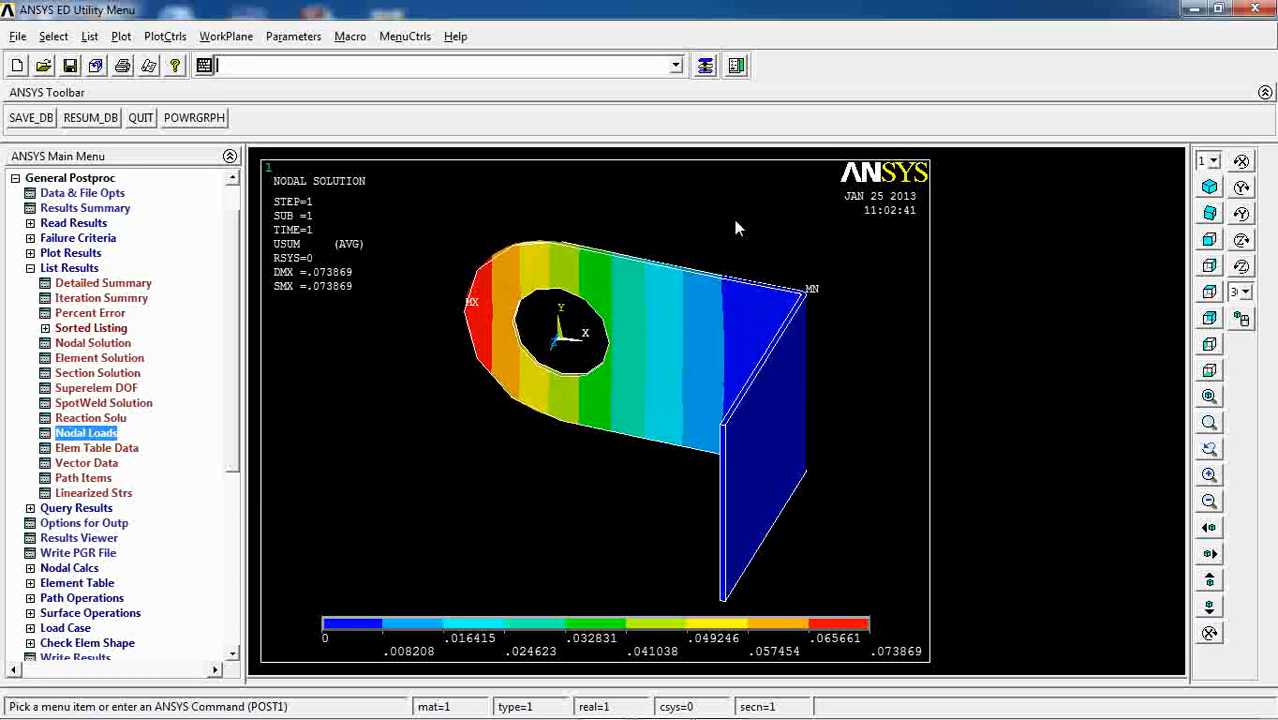
Select from the full set, by picking, the four lines around the hole.
{"action": "left_click", "coordinate": [53, 36]}
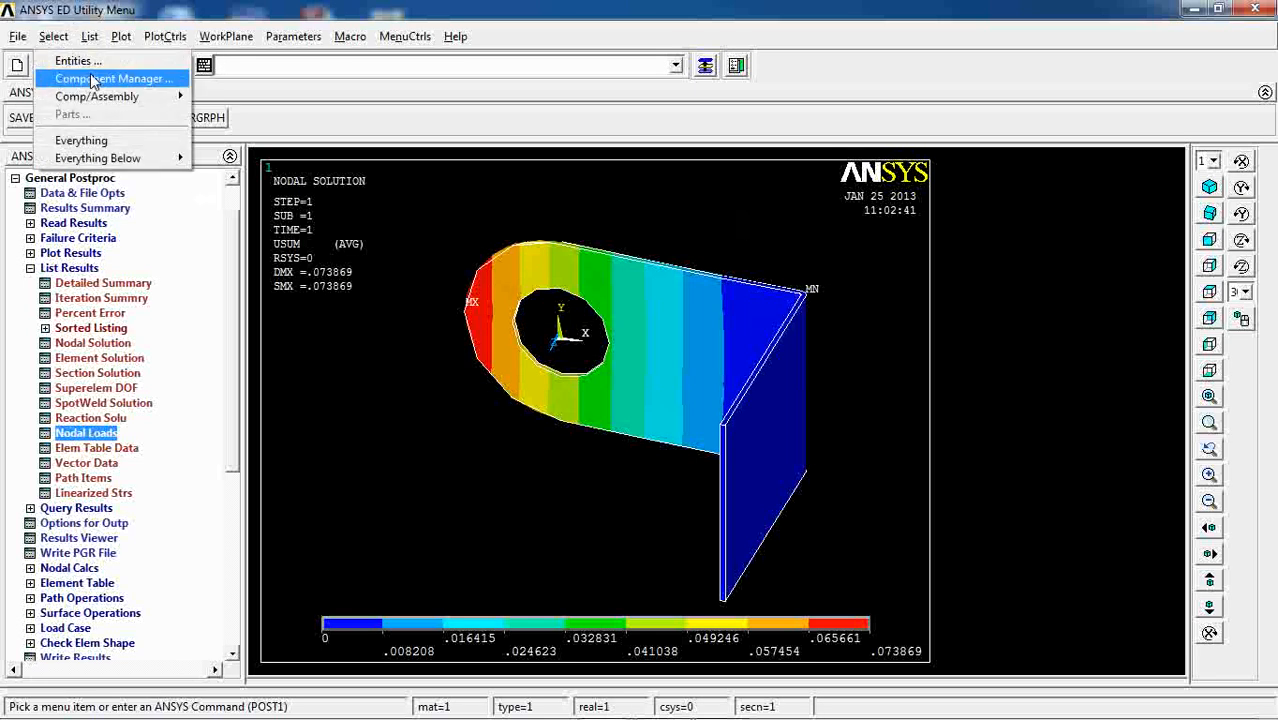
{"action": "left_click", "coordinate": [88, 63]}
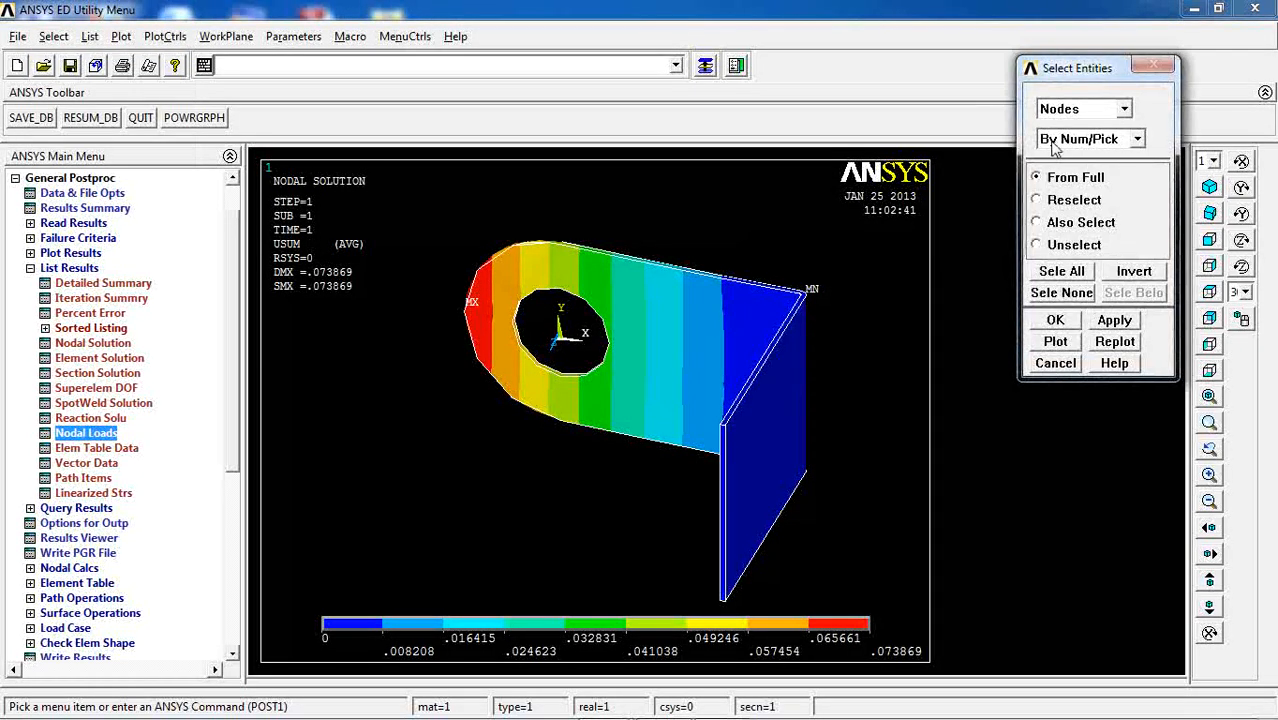
{"action": "left_click", "coordinate": [1097, 115]}
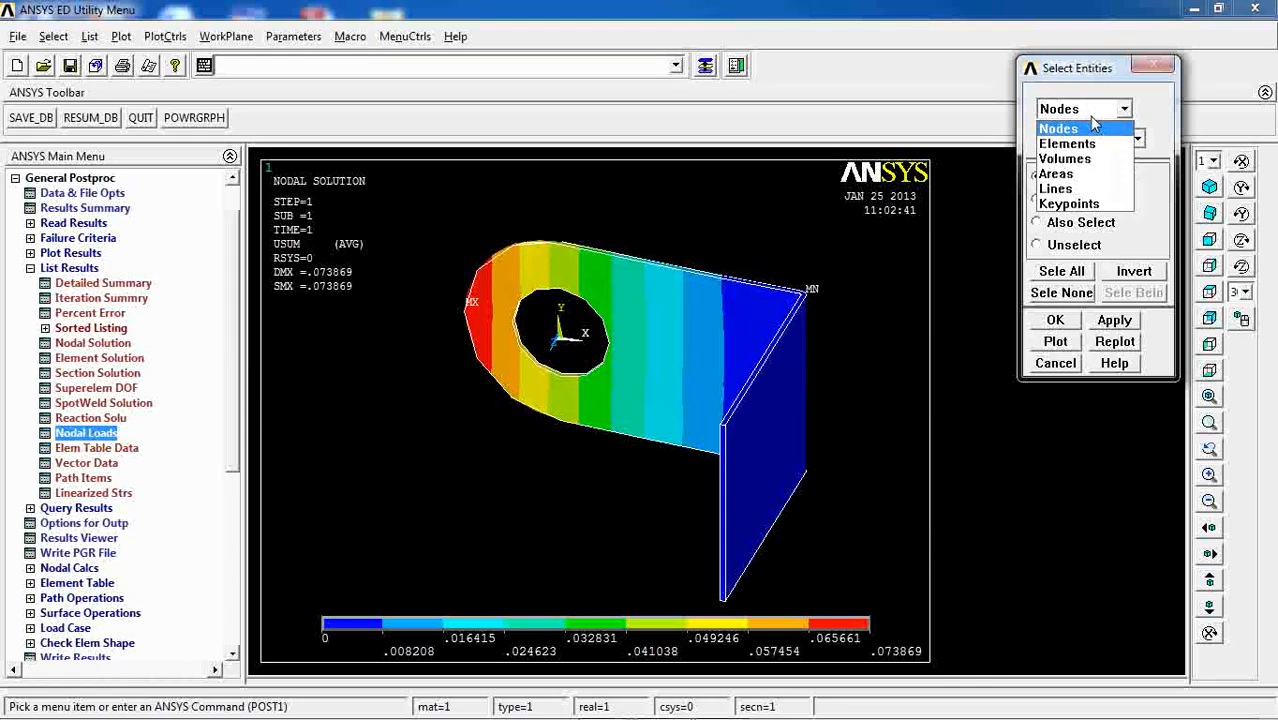
{"action": "left_click", "coordinate": [1087, 190]}
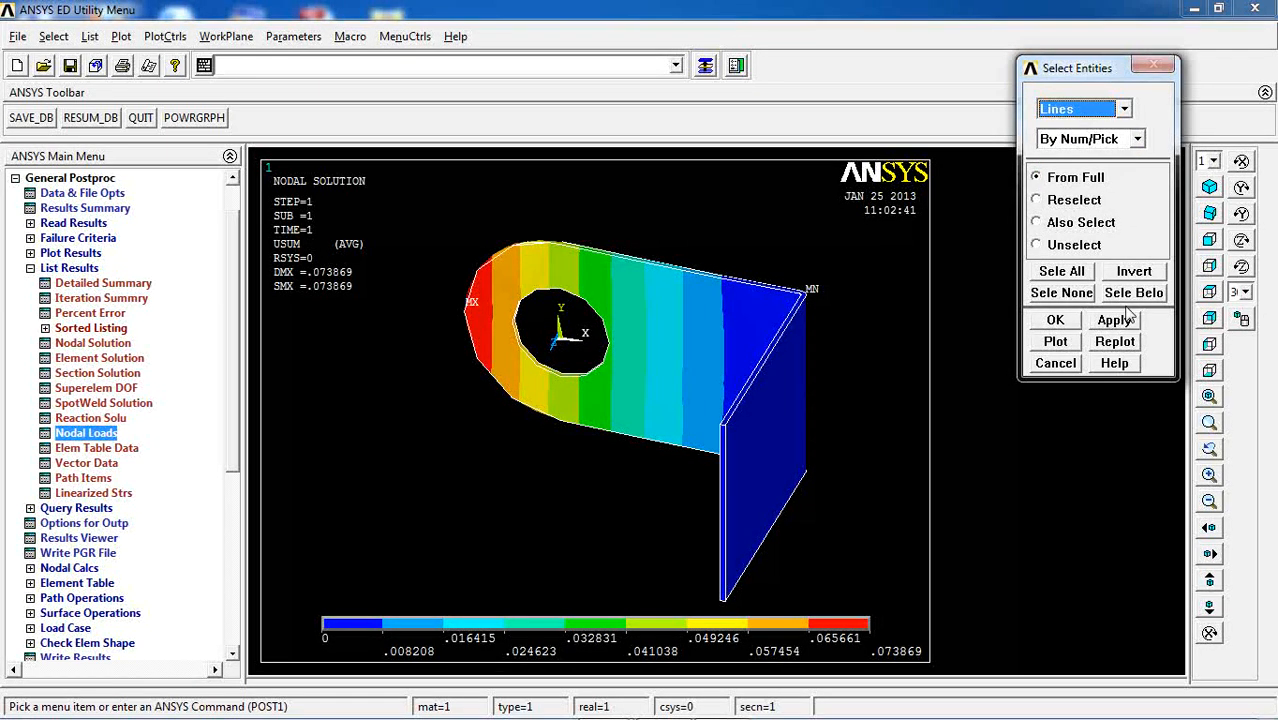
{"action": "left_click", "coordinate": [1055, 320]}
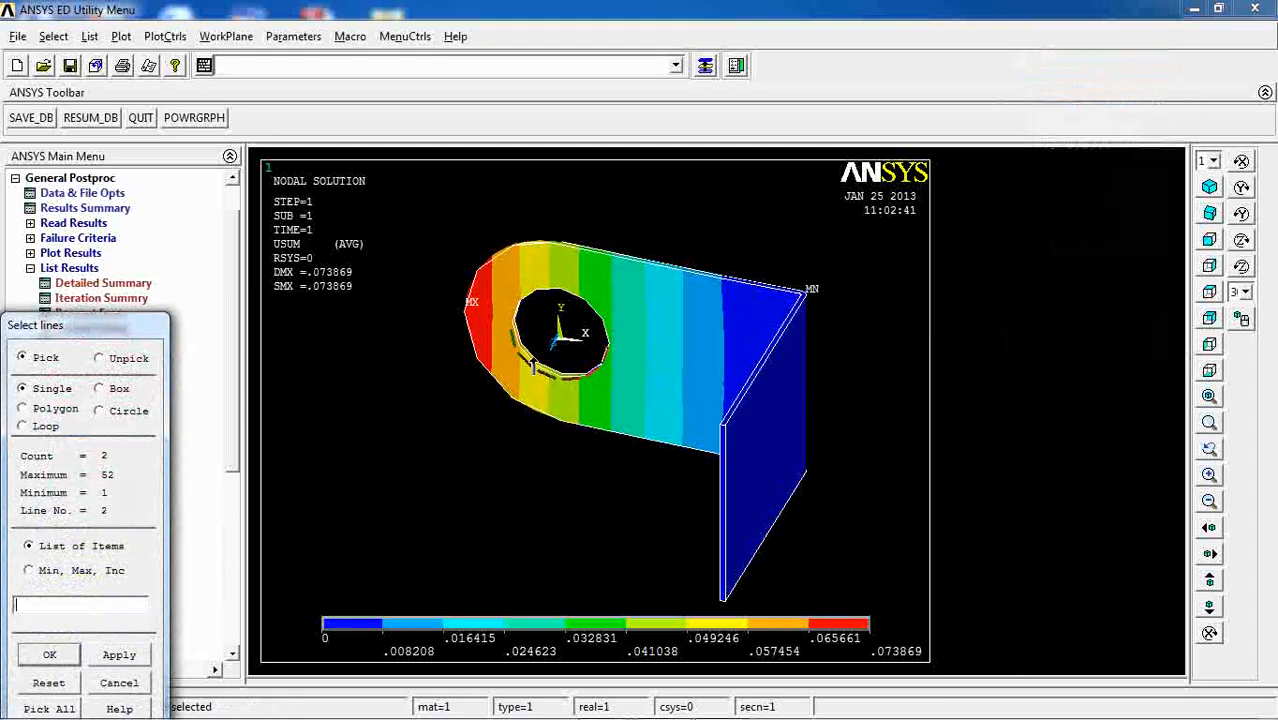
{"action": "left_click", "coordinate": [514, 315]}
{"action": "left_click", "coordinate": [576, 315]}
{"action": "left_click", "coordinate": [555, 304]}
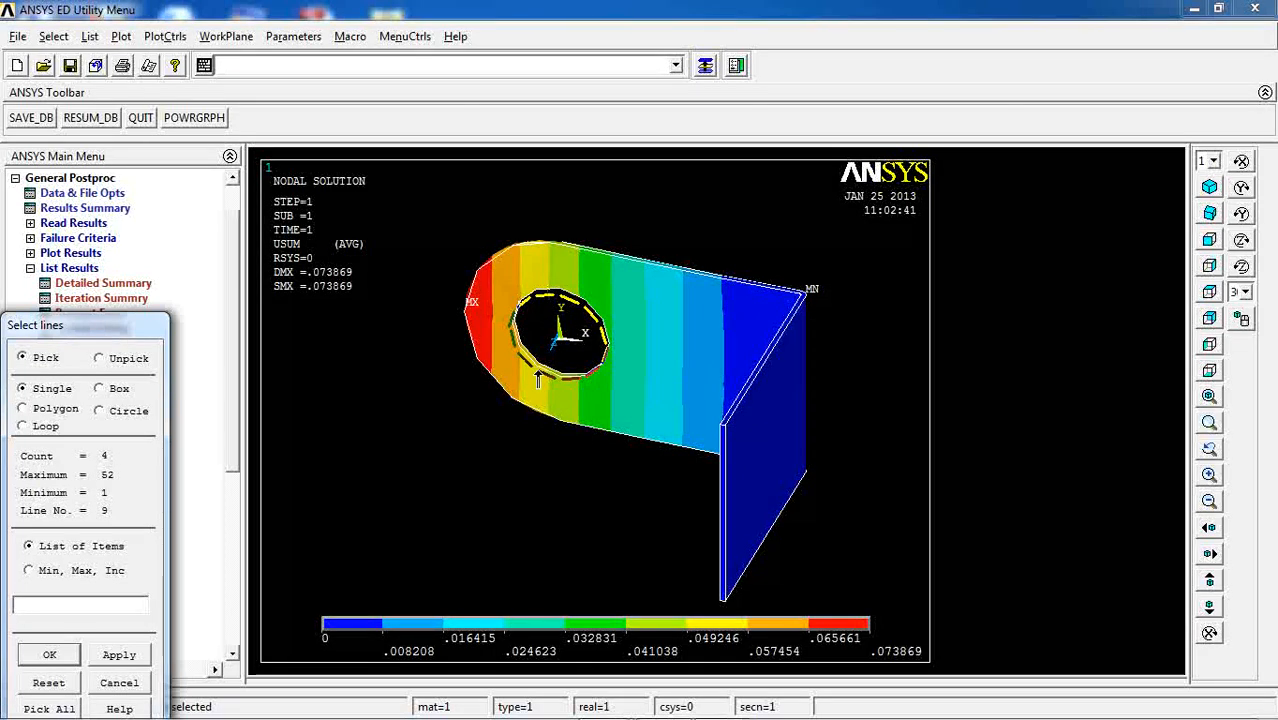
{"action": "left_click", "coordinate": [49, 654]}
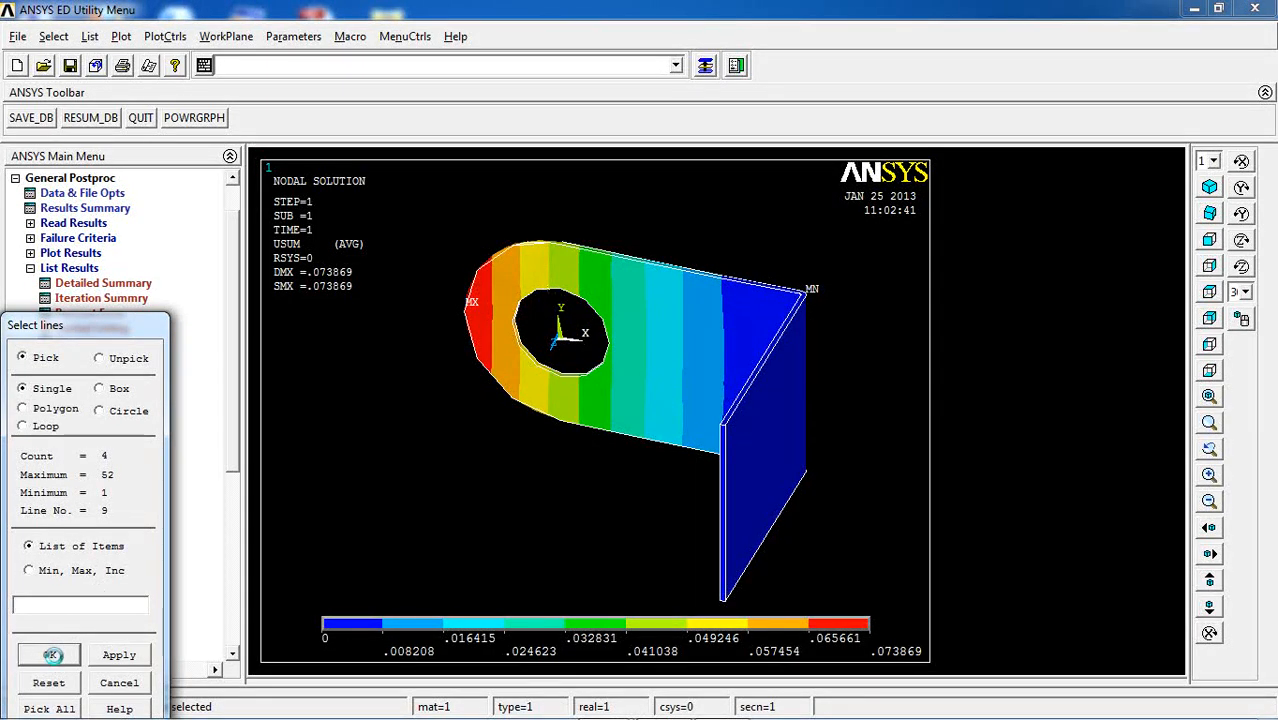
Select from the full set the nodes attached to the selected lines, using the "Lines, all" option.
{"action": "left_click", "coordinate": [89, 36]}
{"action": "left_click", "coordinate": [53, 36]}
{"action": "left_click", "coordinate": [75, 57]}
{"action": "left_click", "coordinate": [1085, 109]}
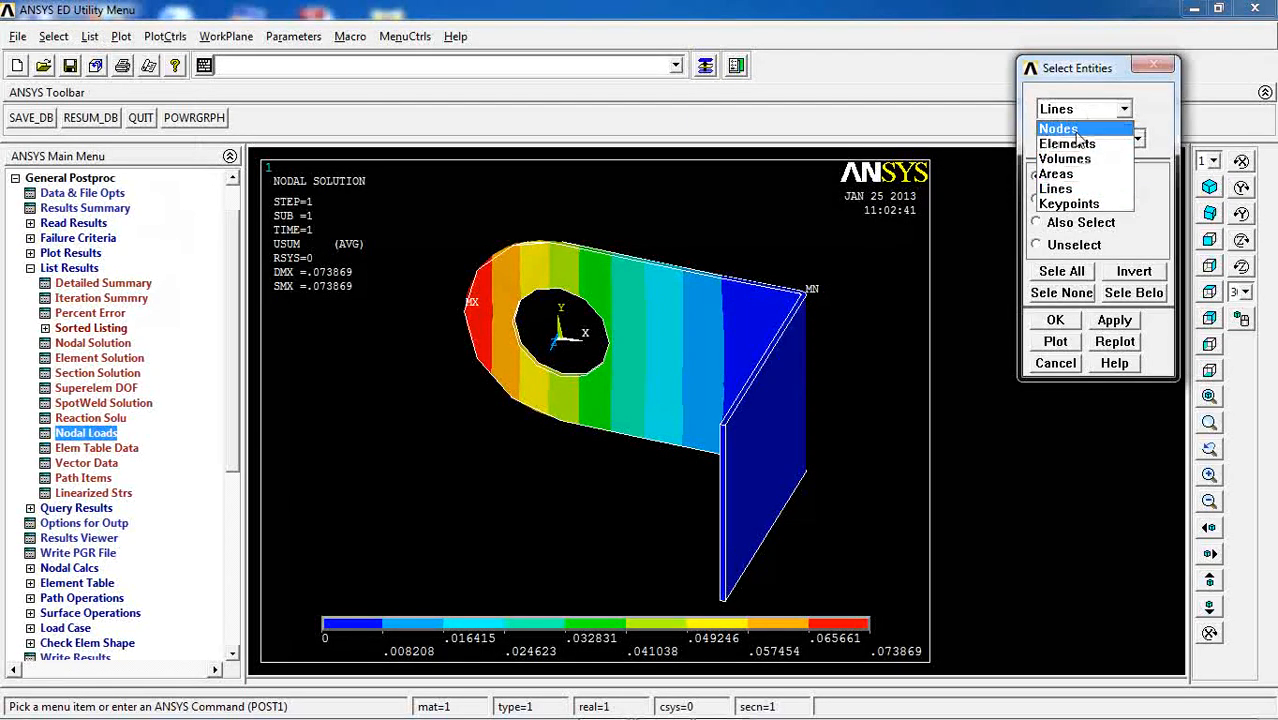
{"action": "left_click", "coordinate": [1062, 123]}
{"action": "left_click", "coordinate": [1080, 140]}
{"action": "left_click", "coordinate": [1072, 174]}
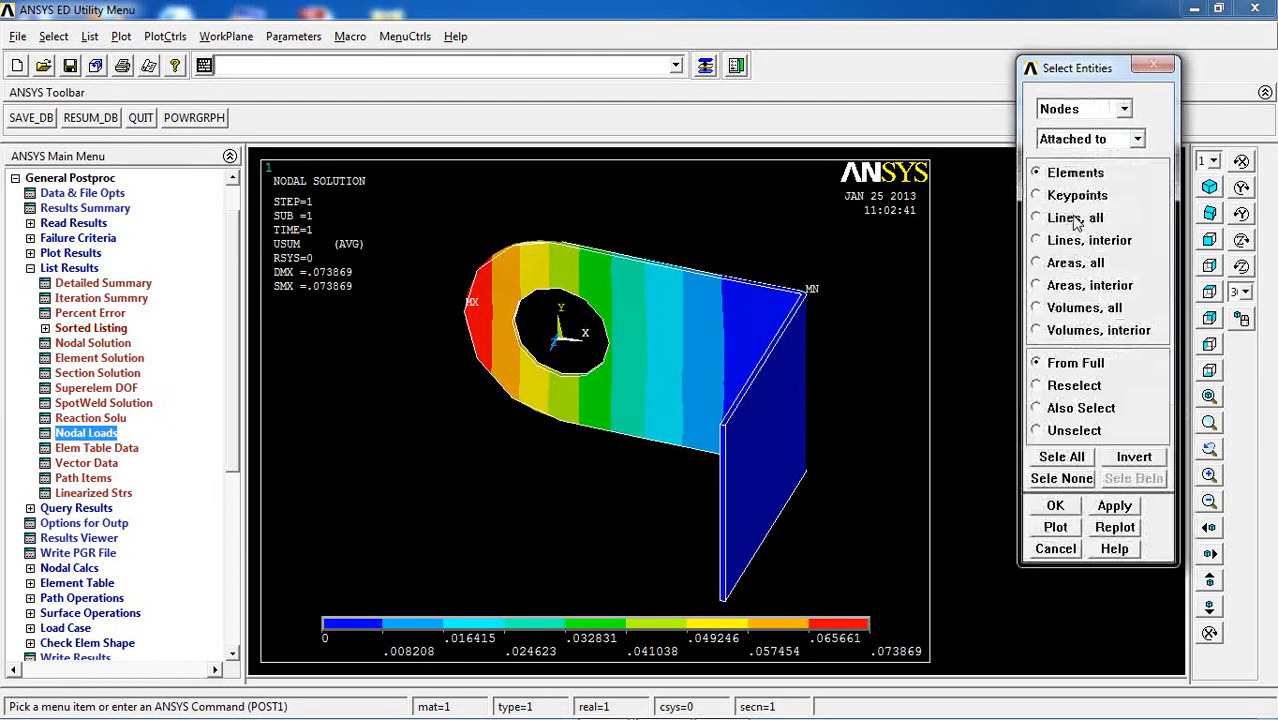
{"action": "left_click", "coordinate": [1070, 220]}
{"action": "left_click", "coordinate": [1056, 506]}
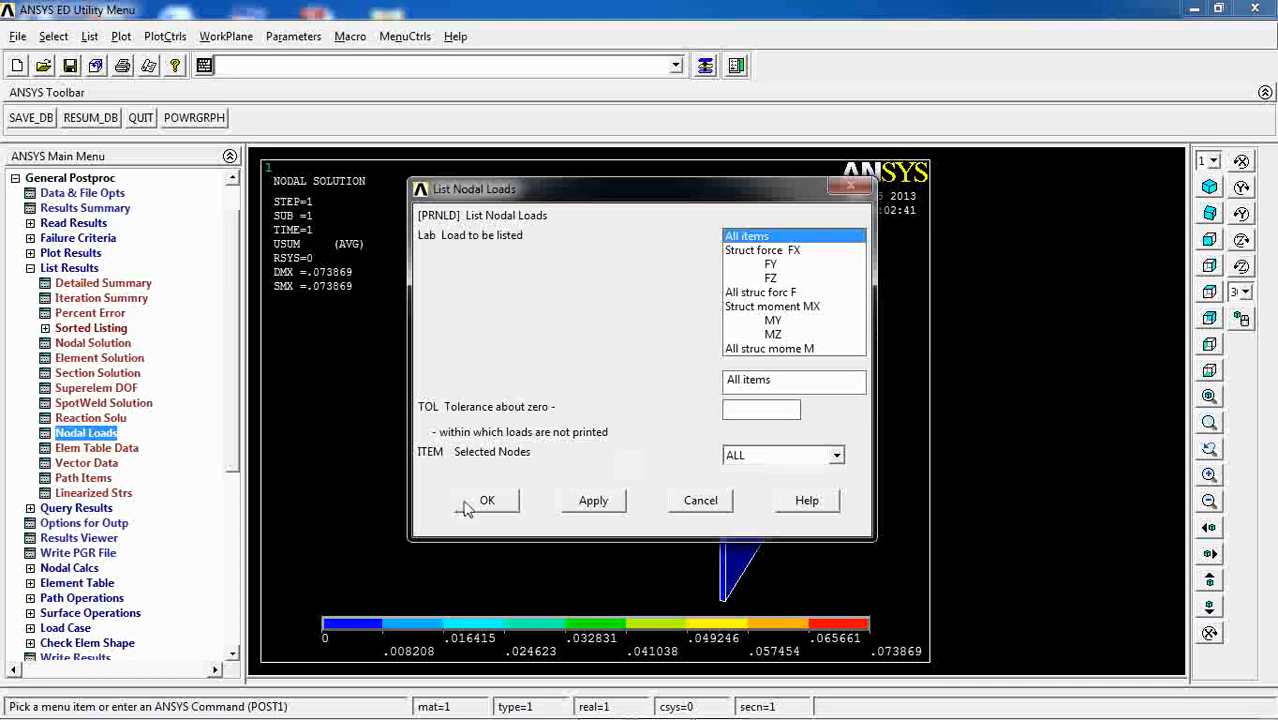
List the nodal loads for all items at the selected hole nodes, review the listing and close it.
{"action": "left_click", "coordinate": [482, 500]}
{"action": "left_click_drag", "start_coordinate": [946, 304], "coordinate": [950, 350]}
{"action": "left_click", "coordinate": [933, 200]}
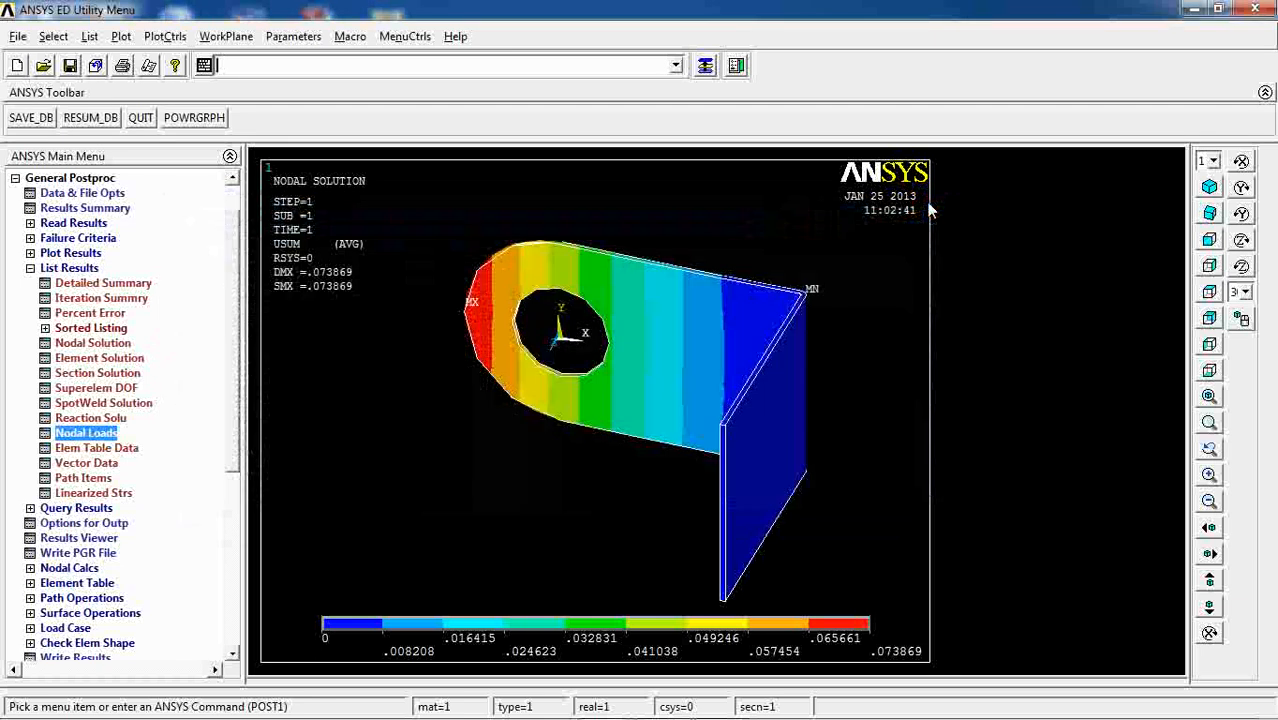
Restore the selection to everything in the model and show the displacement contour in isometric view.
{"action": "left_click", "coordinate": [89, 36]}
{"action": "mouse_move", "coordinate": [53, 36]}
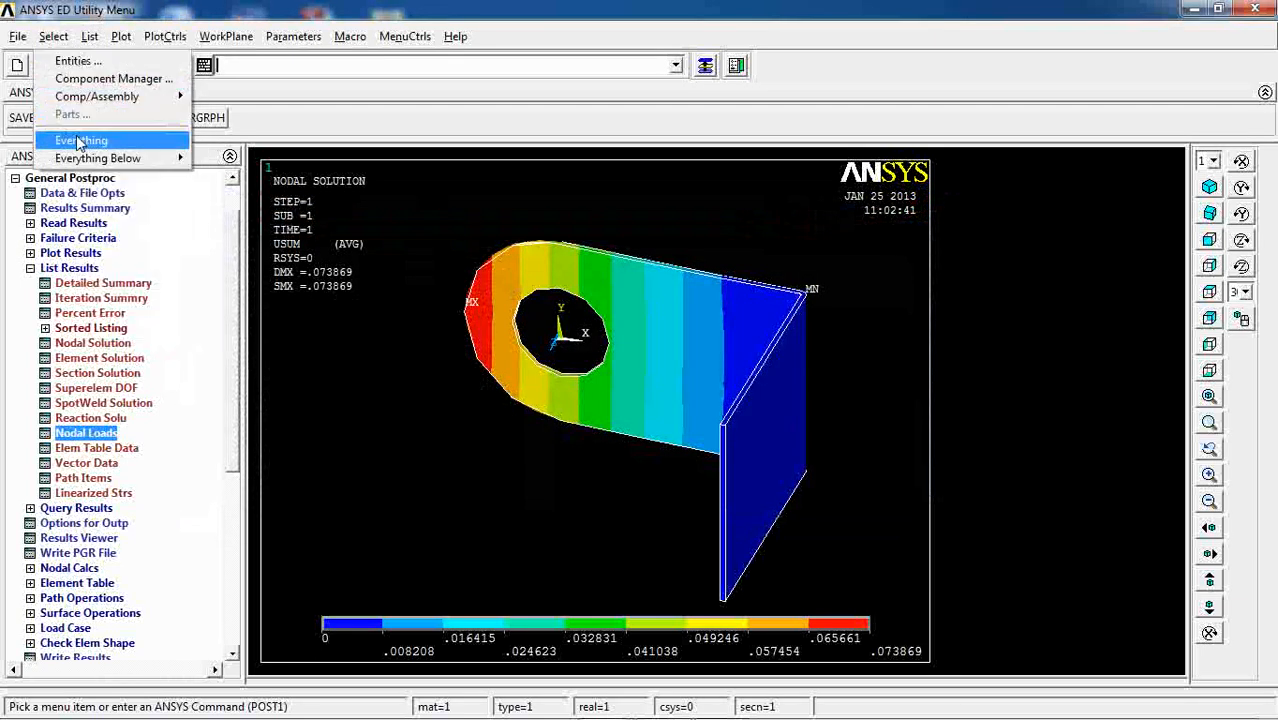
{"action": "left_click", "coordinate": [79, 141]}
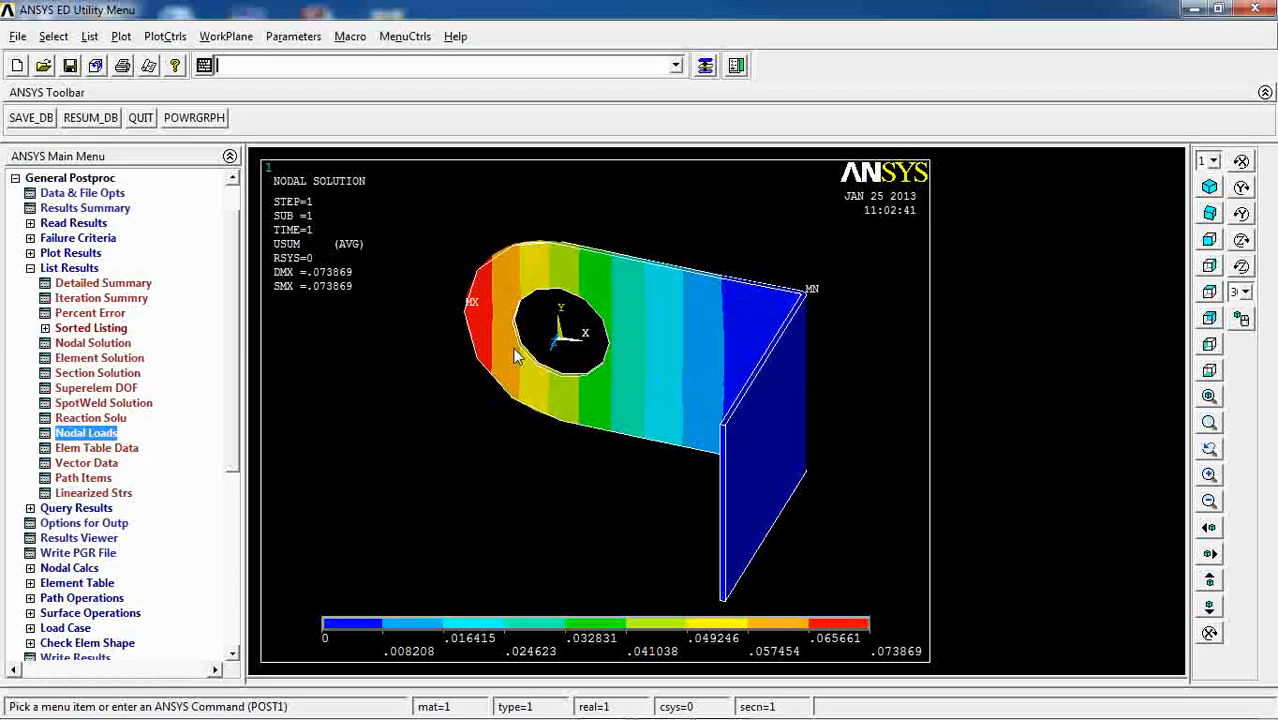
{"action": "left_click", "coordinate": [1207, 189]}
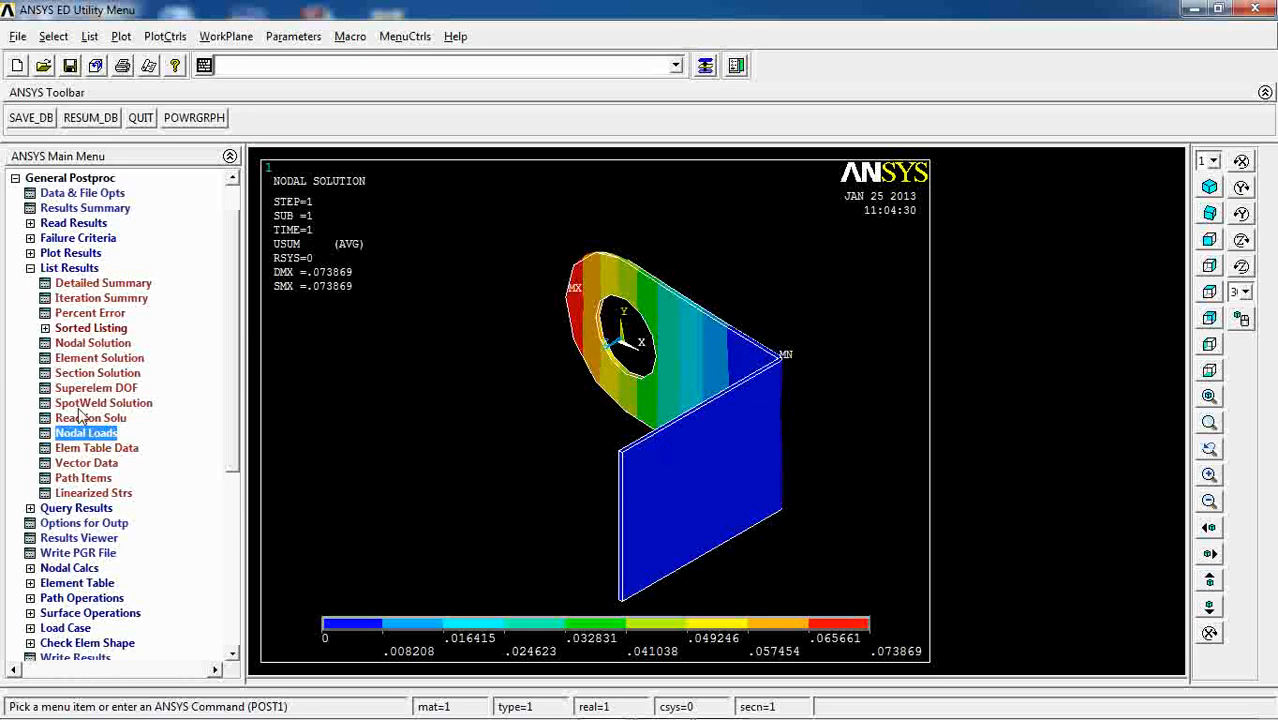
{"action": "left_click_drag", "start_coordinate": [235, 244], "coordinate": [225, 286]}
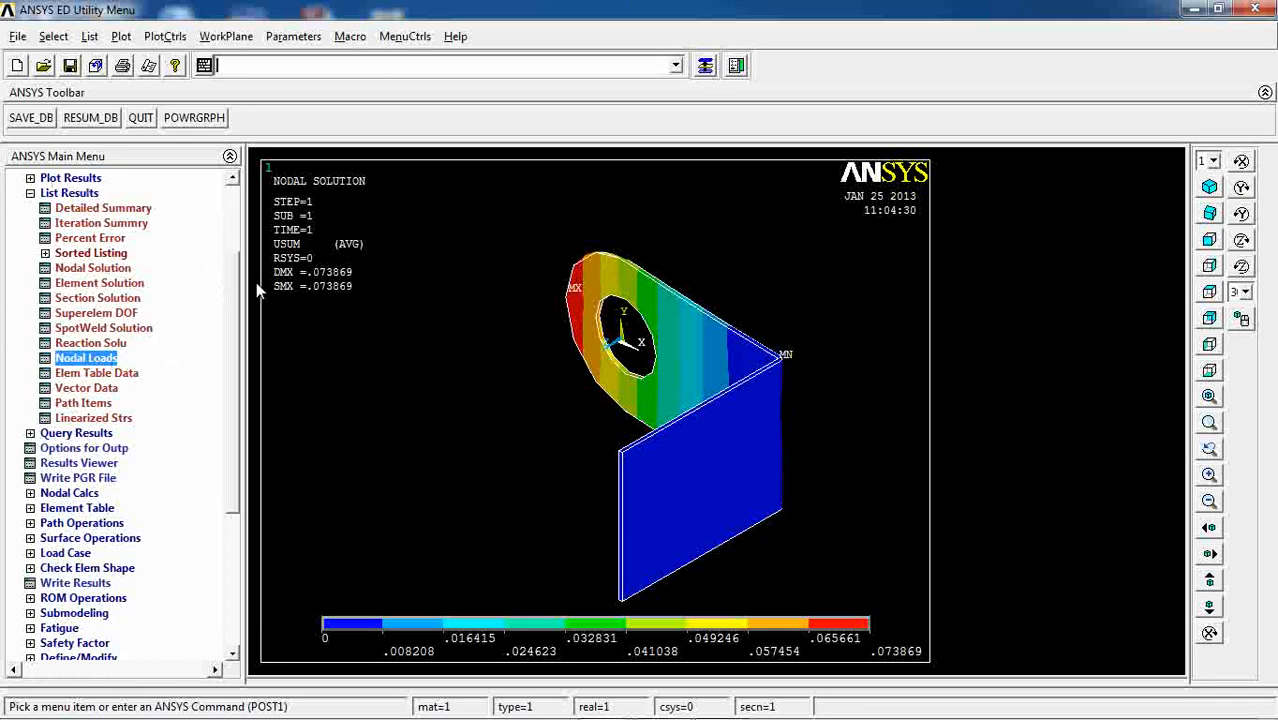
{"action": "left_click_drag", "start_coordinate": [229, 277], "coordinate": [229, 255]}
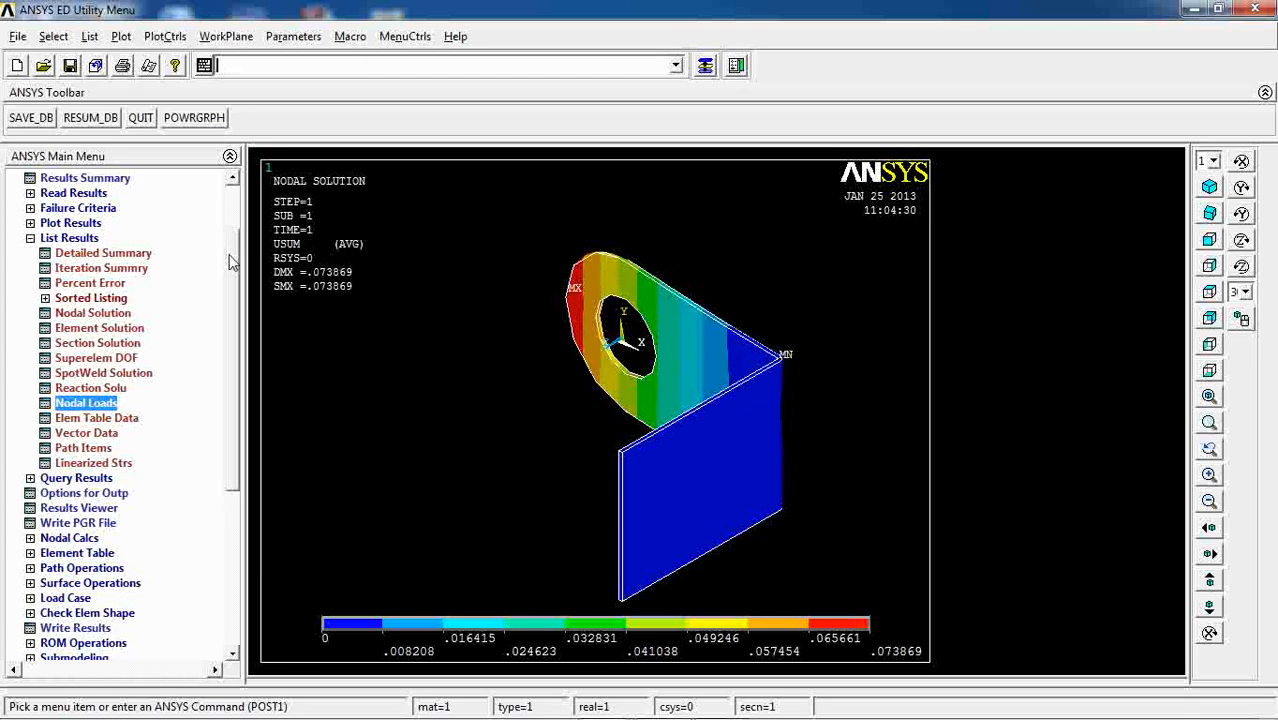